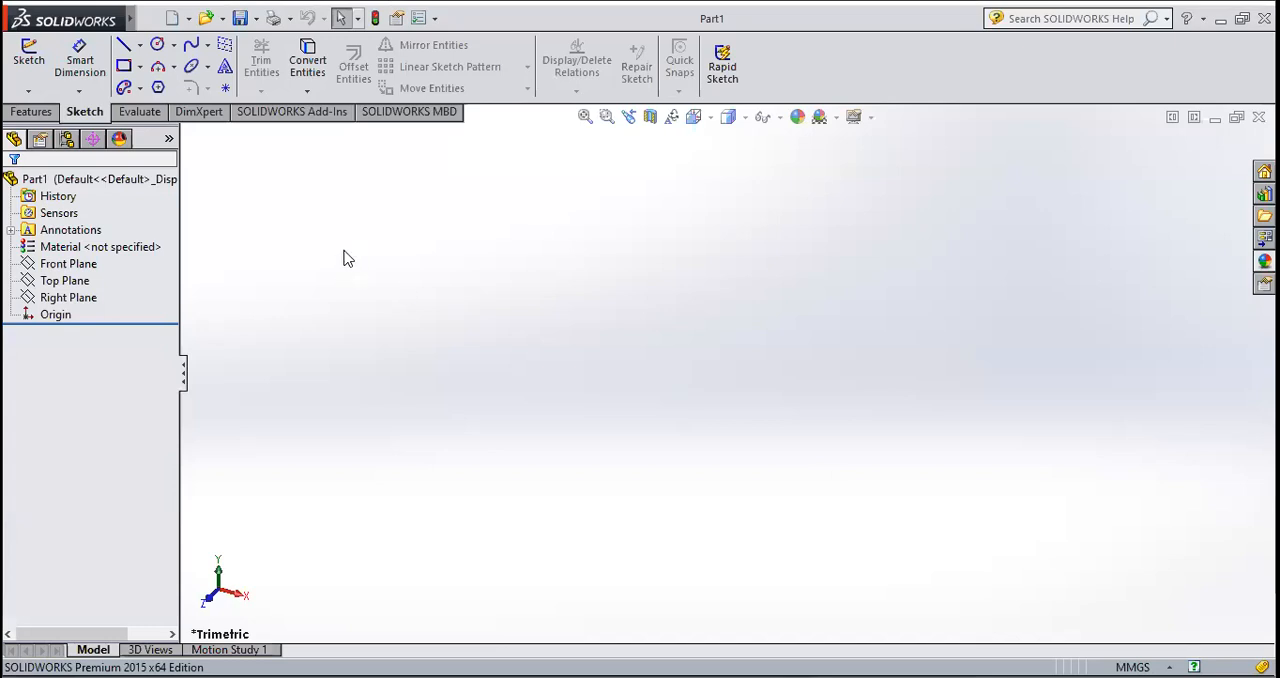
# Step: Start a sketch on the Front Plane and draw a horizontal midpoint line about 151 mm long, centred on the origin
pyautogui.click(31, 68)
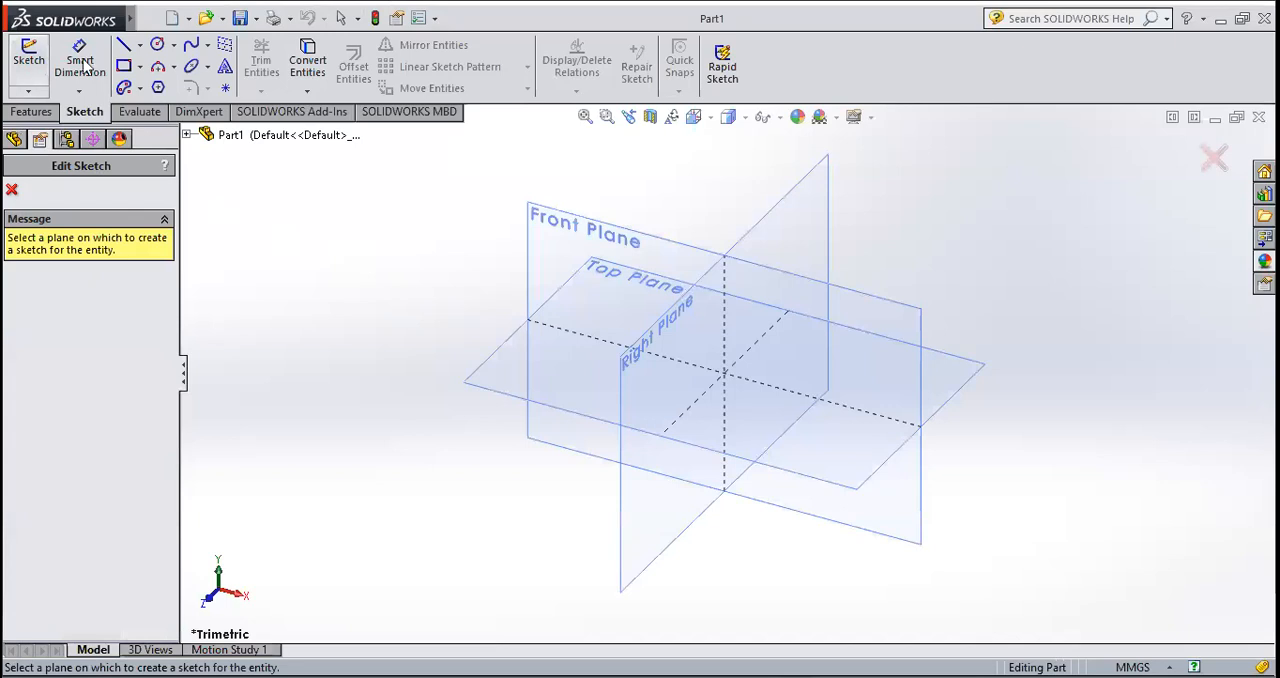
pyautogui.click(561, 238)
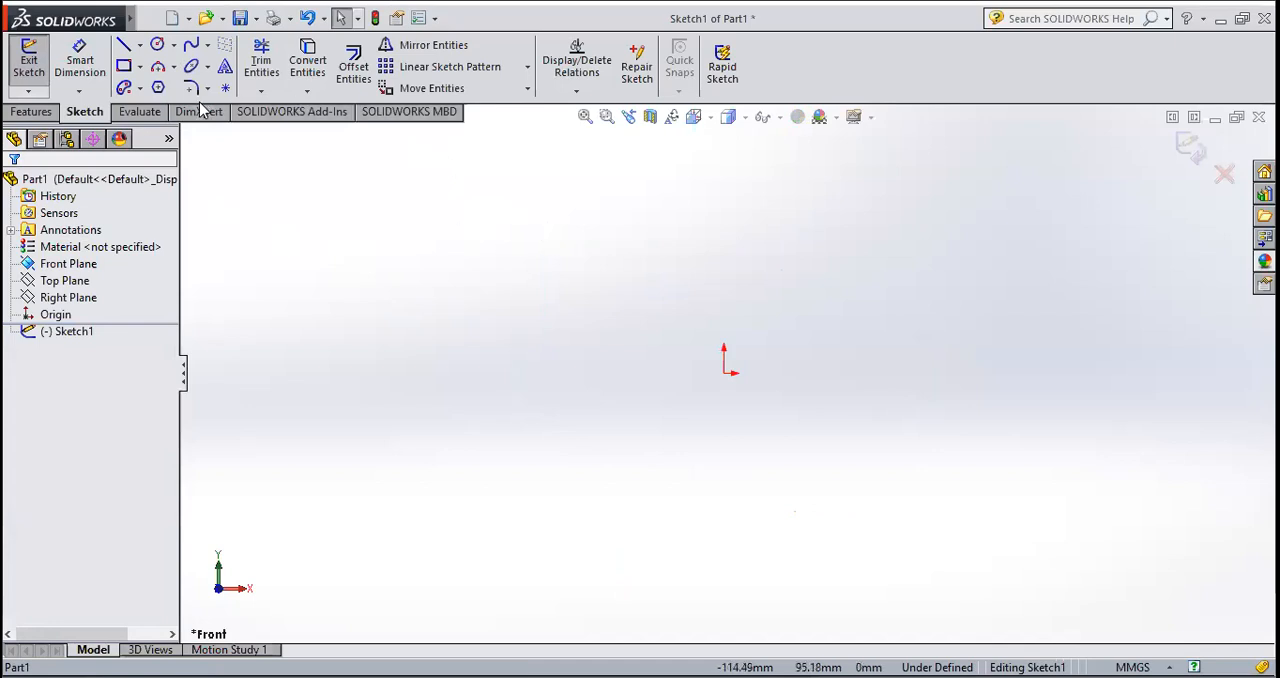
pyautogui.click(141, 45)
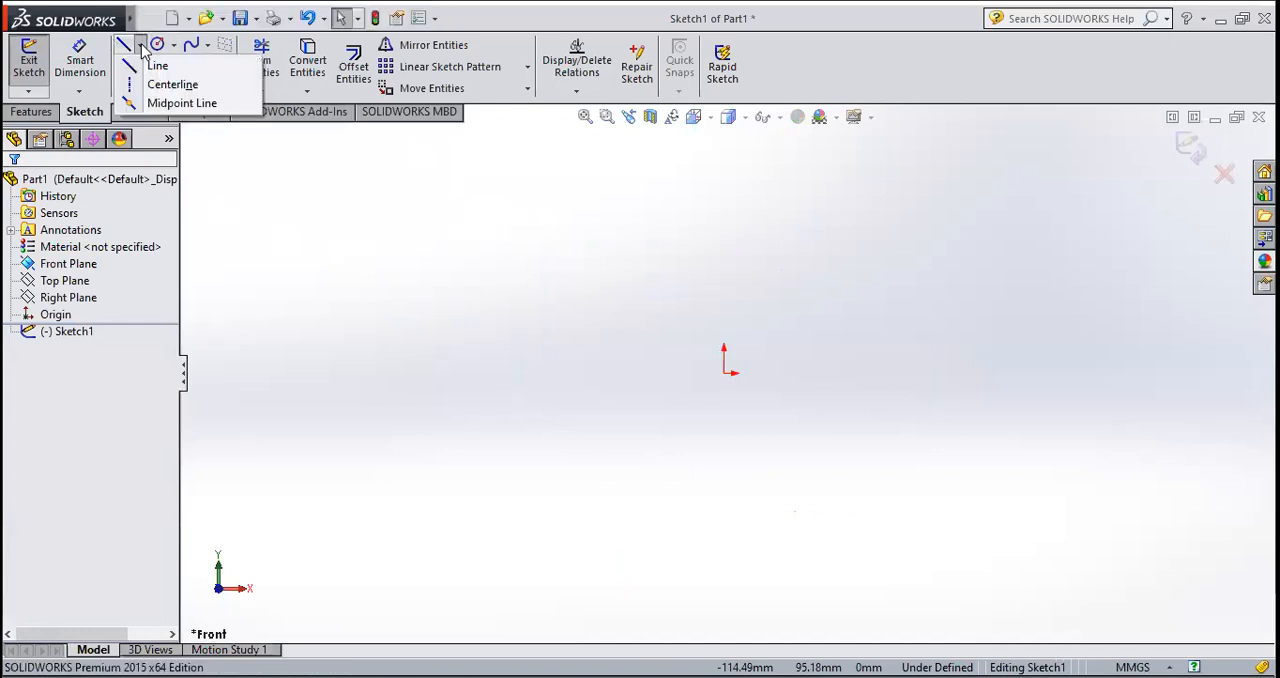
pyautogui.click(166, 104)
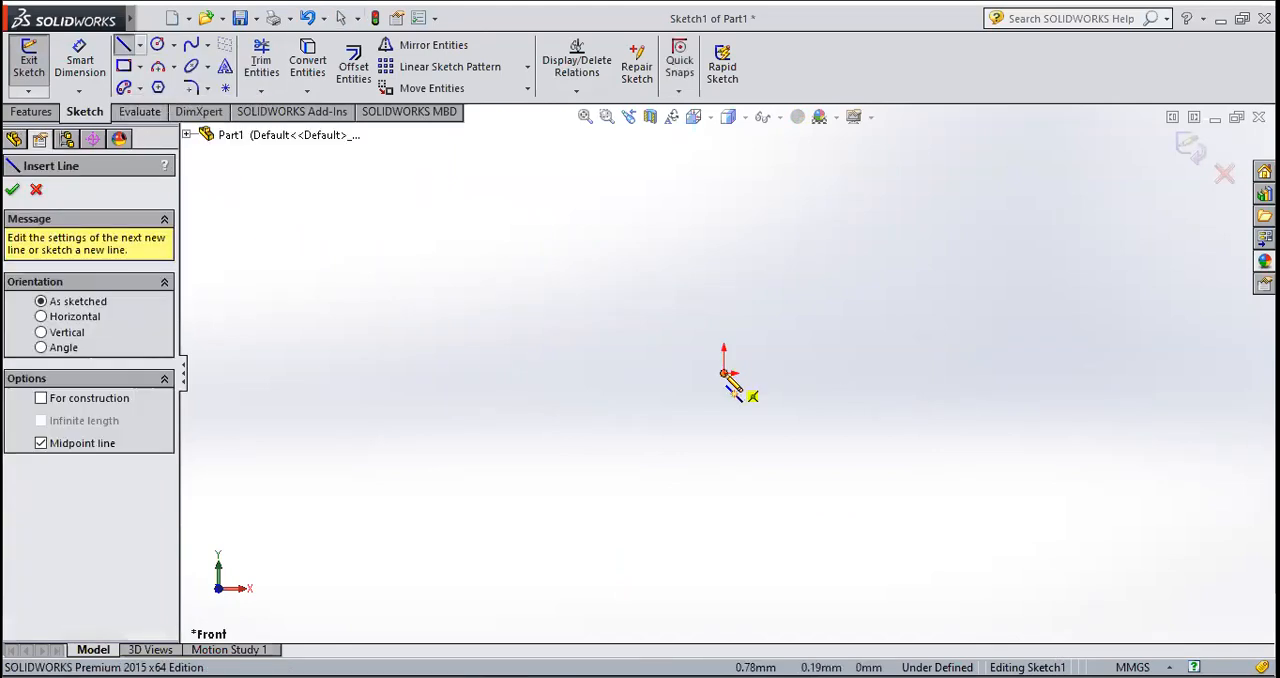
pyautogui.click(724, 372)
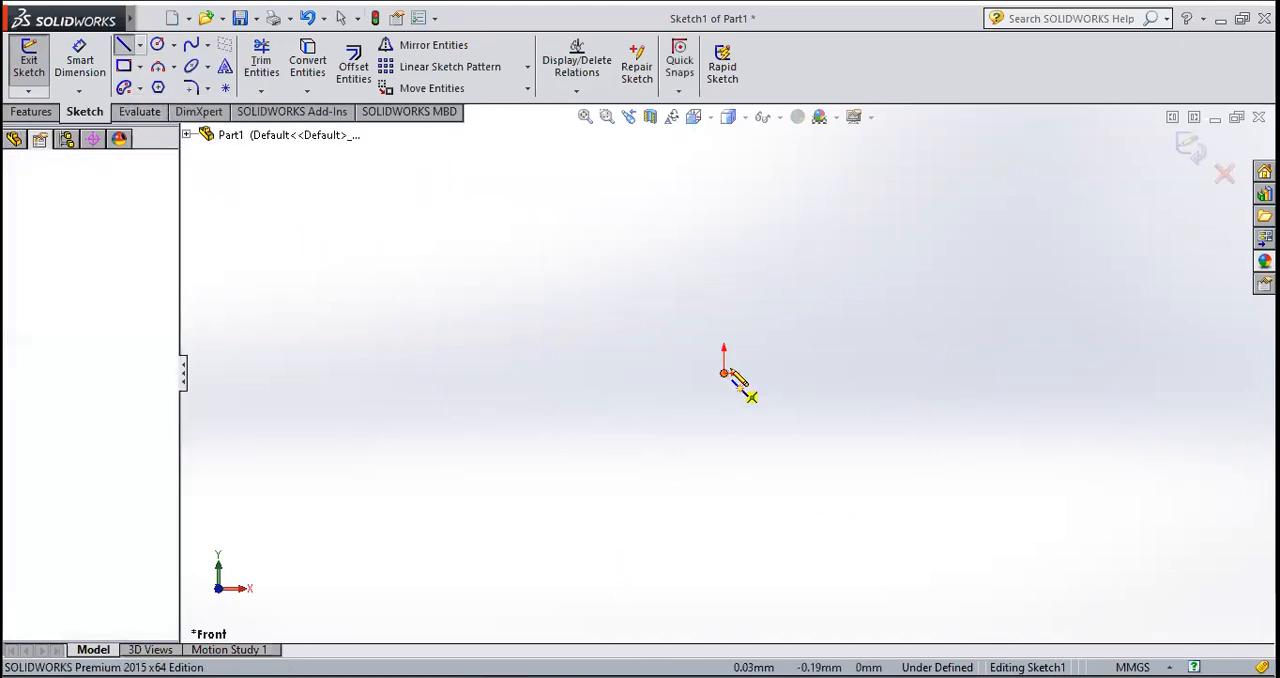
pyautogui.click(913, 373)
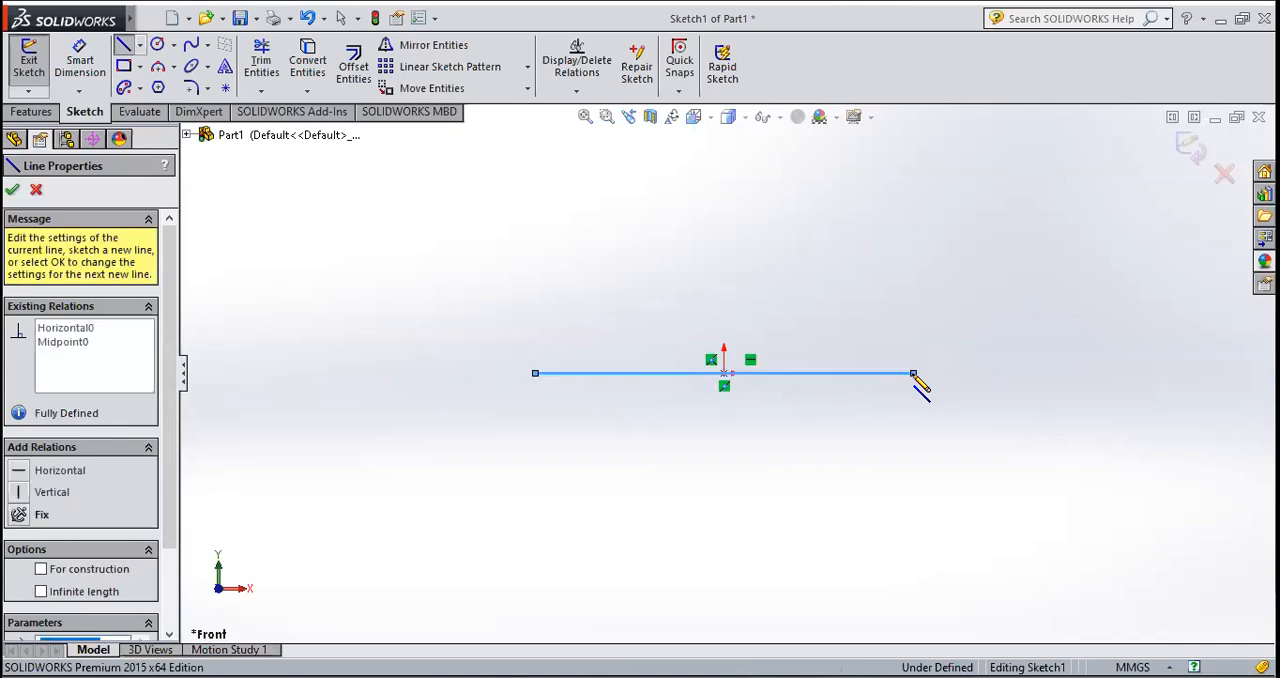
pyautogui.press('Escape')
pyautogui.press('Escape')
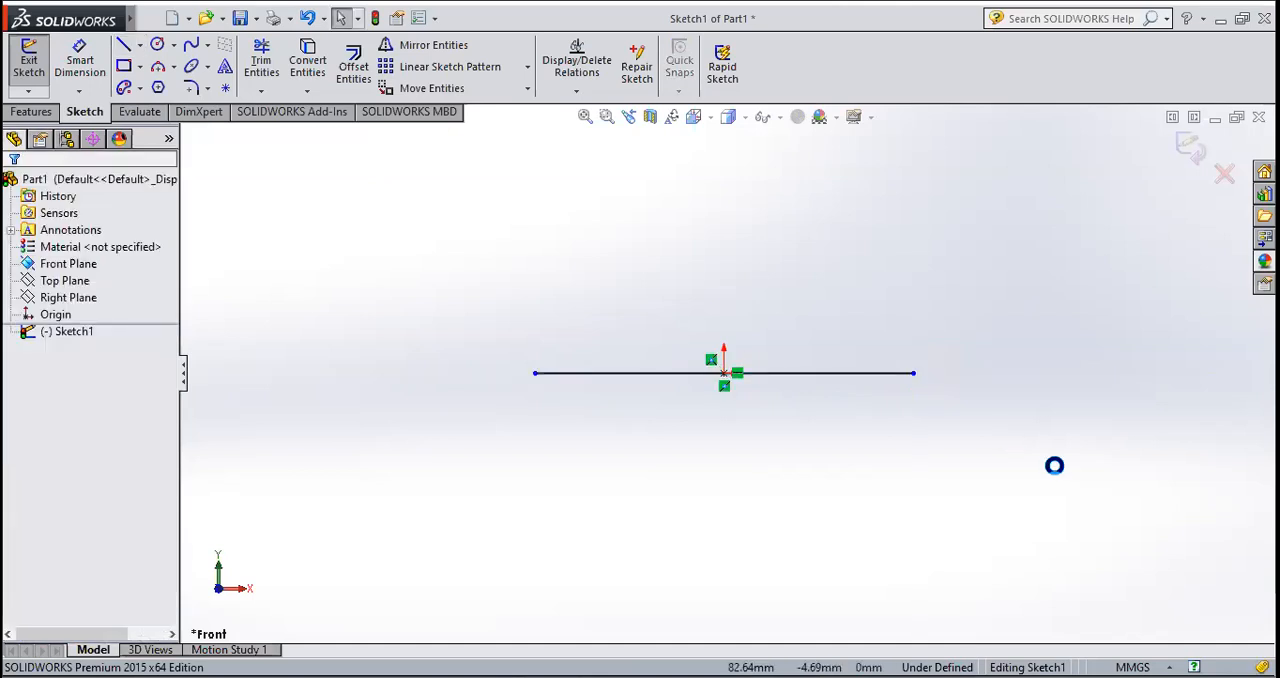
# Step: Dimension the horizontal base line's length and set it to 168 mm
pyautogui.click(80, 61)
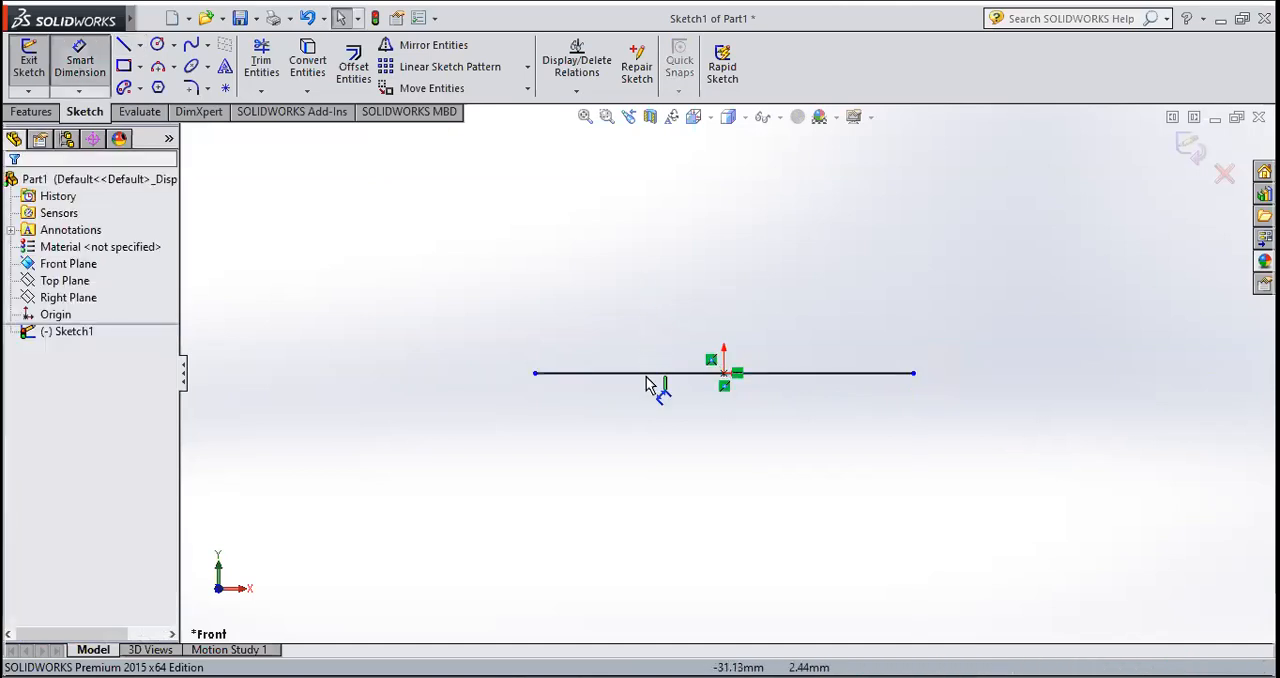
pyautogui.click(648, 378)
pyautogui.click(648, 300)
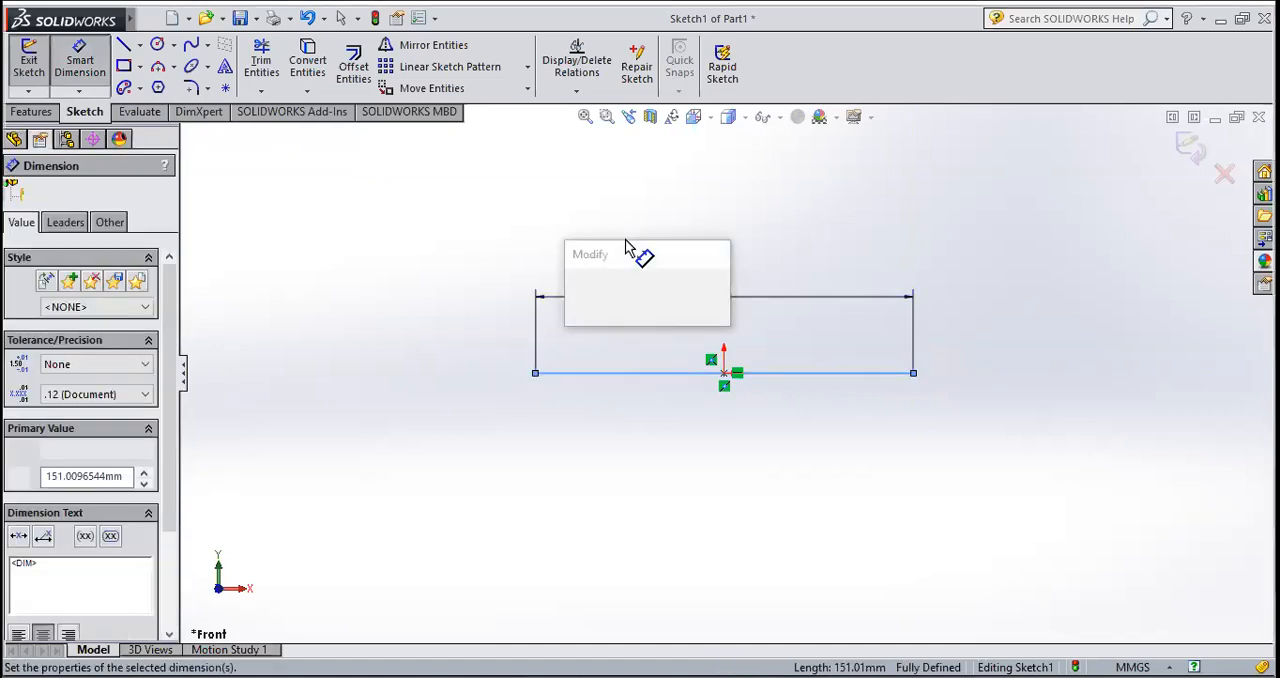
pyautogui.write('168')
pyautogui.press('Return')
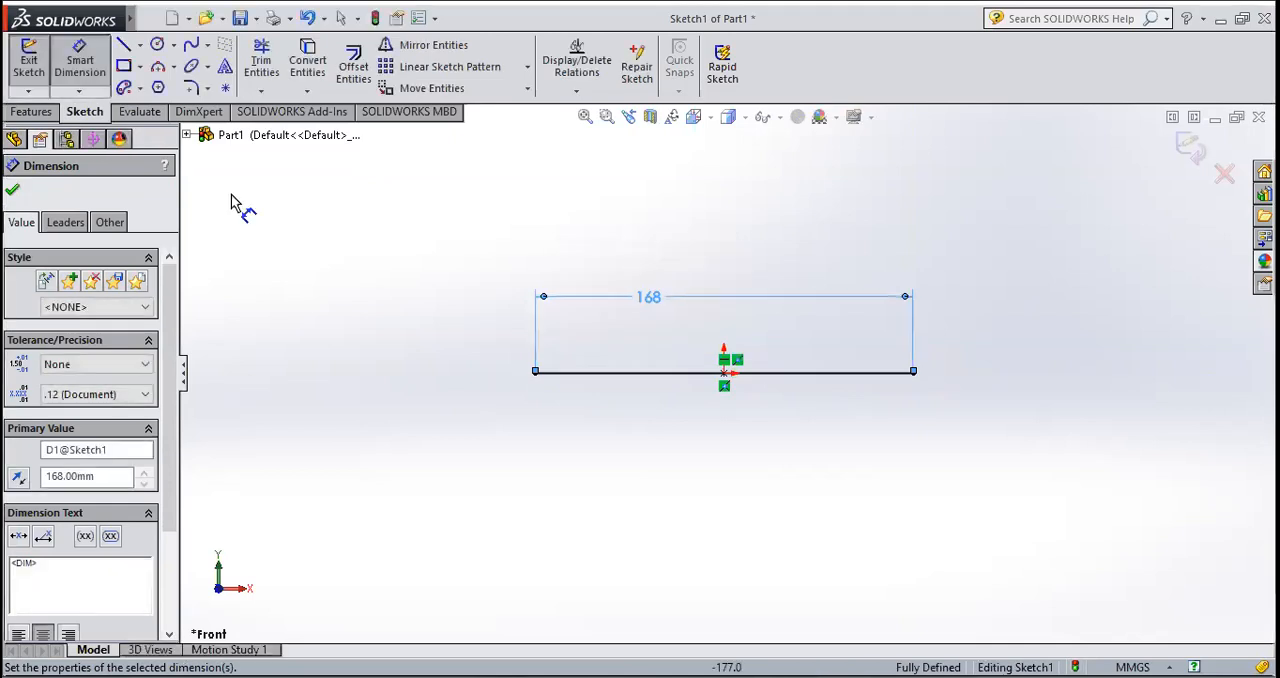
pyautogui.click(13, 191)
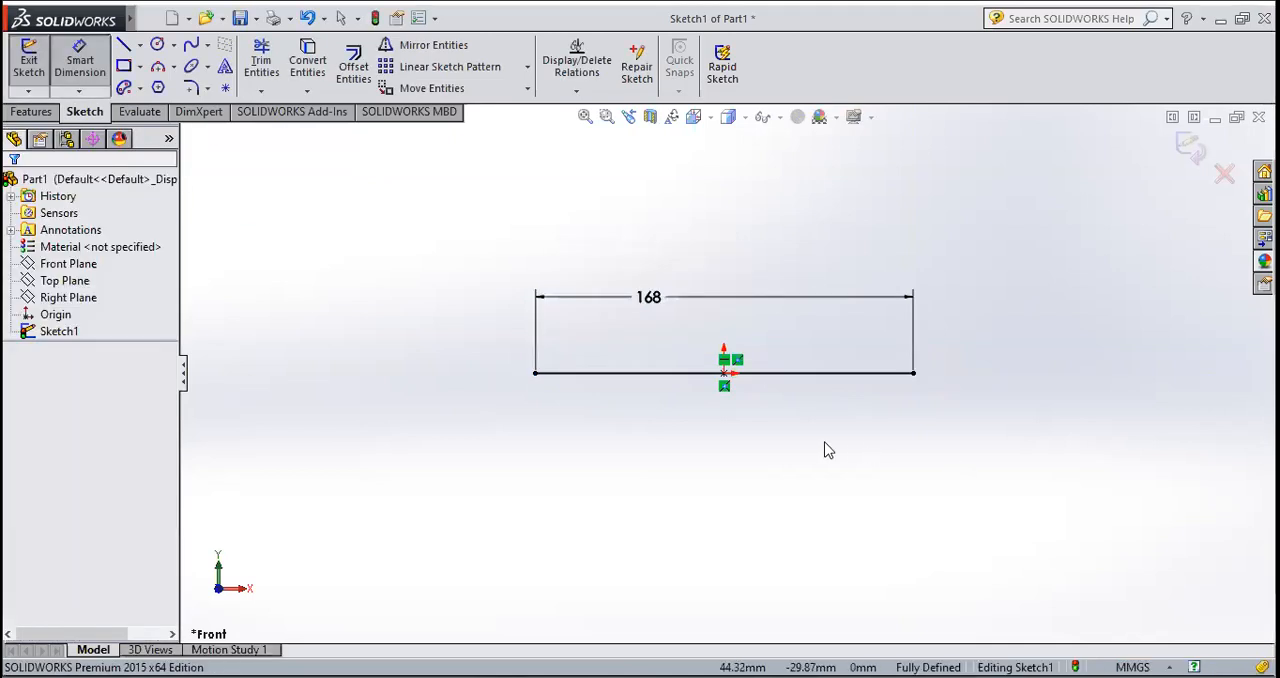
# Step: Draw a vertical line about 21 mm up from the base line's left end, continued by a horizontal line about 65 mm to the right
pyautogui.scroll(-3, 826, 448)
pyautogui.scroll(5, 824, 452)
pyautogui.scroll(5, 822, 449)
pyautogui.scroll(-4, 733, 321)
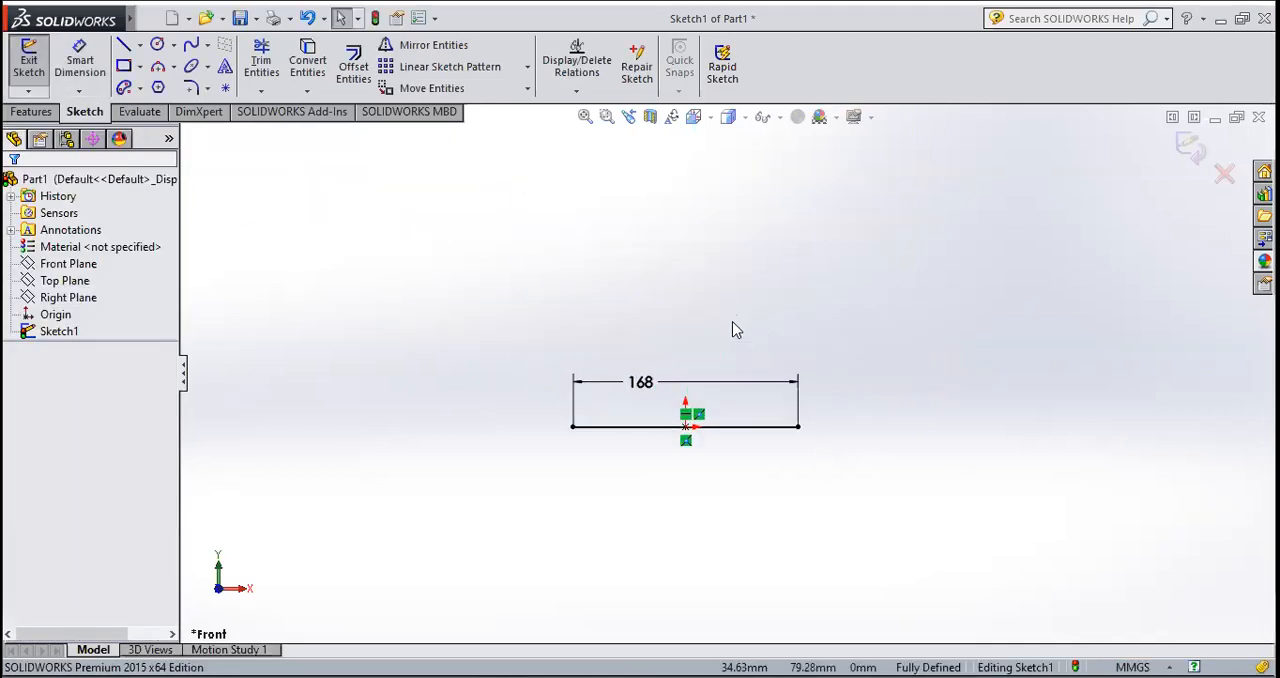
pyautogui.scroll(-2, 695, 425)
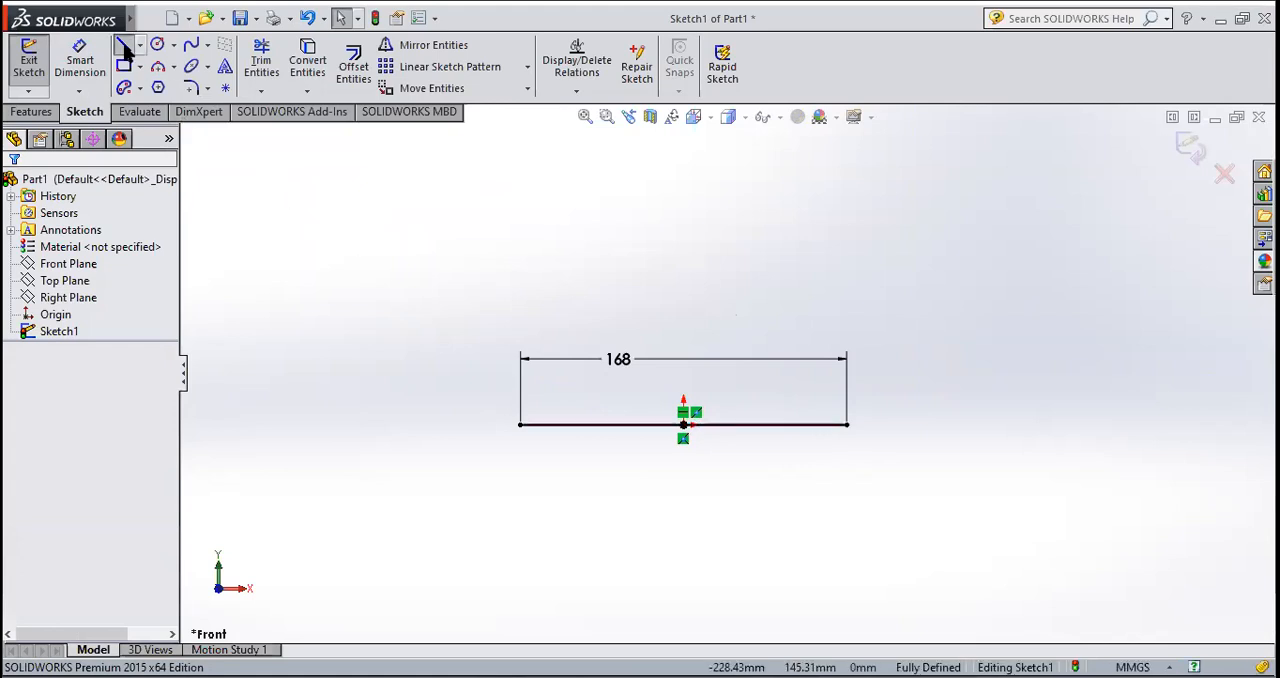
pyautogui.click(521, 424)
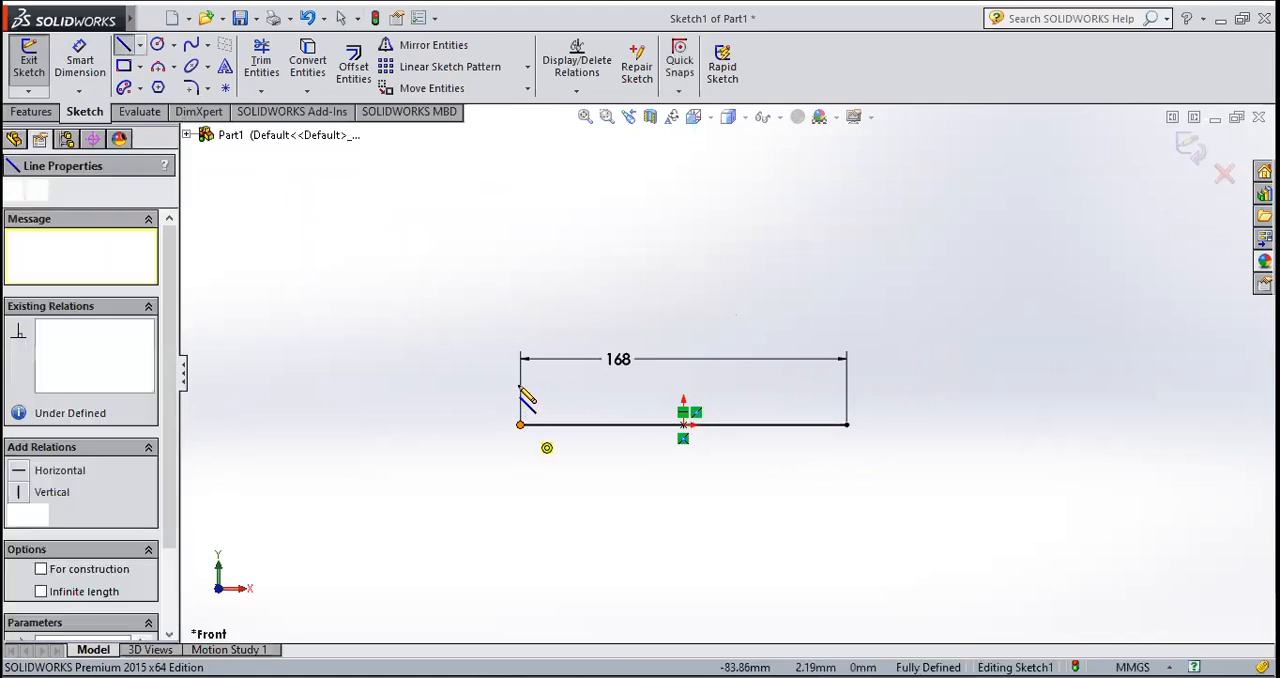
pyautogui.click(520, 384)
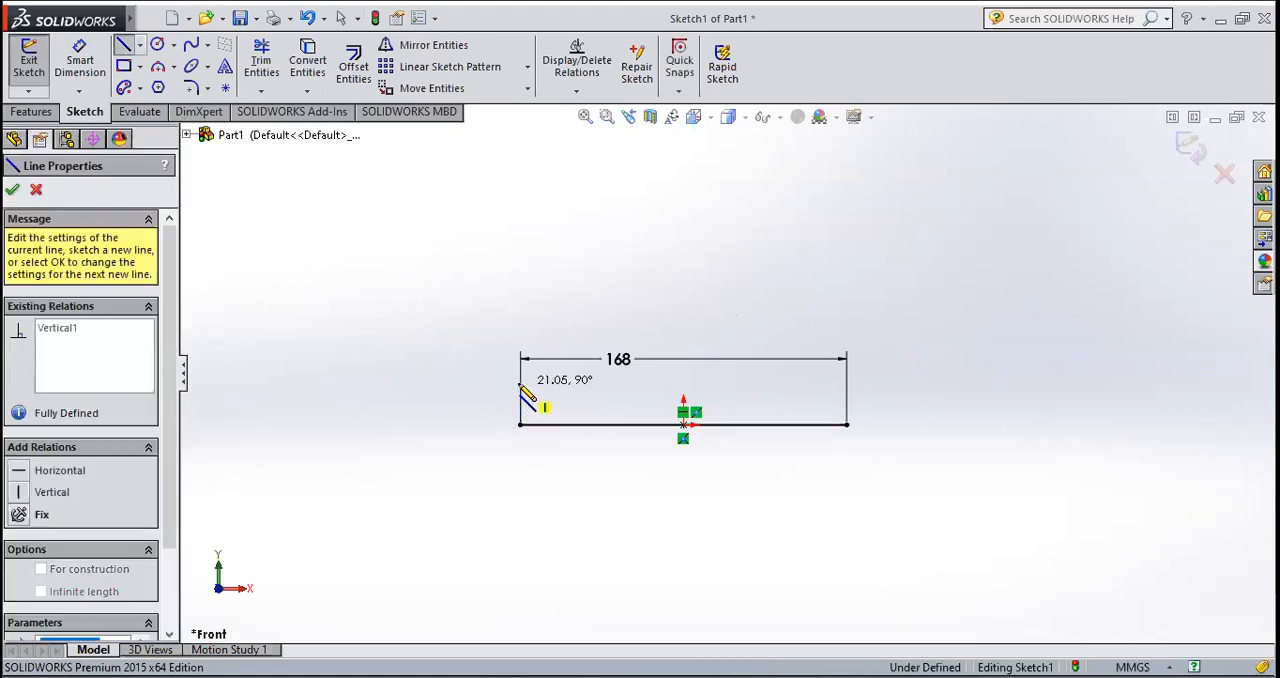
pyautogui.click(648, 384)
pyautogui.press('Escape')
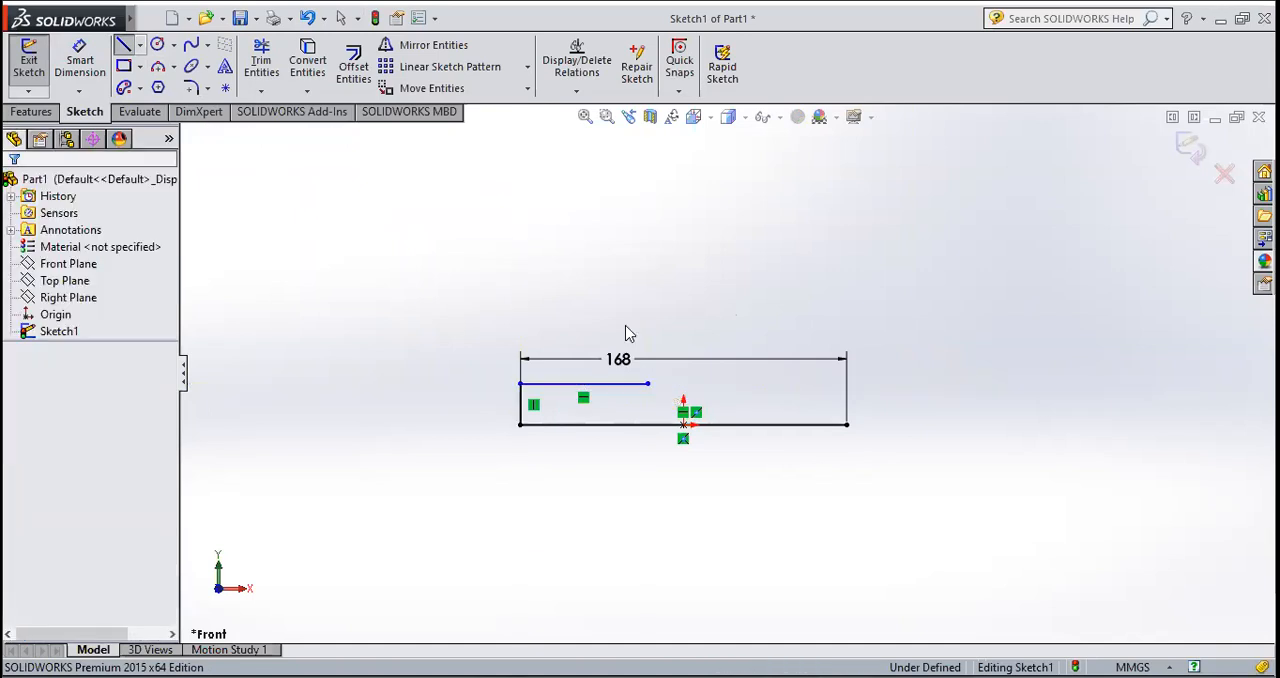
# Step: Dimension the short vertical line at the base's left end and set it to 24 mm
pyautogui.click(80, 60)
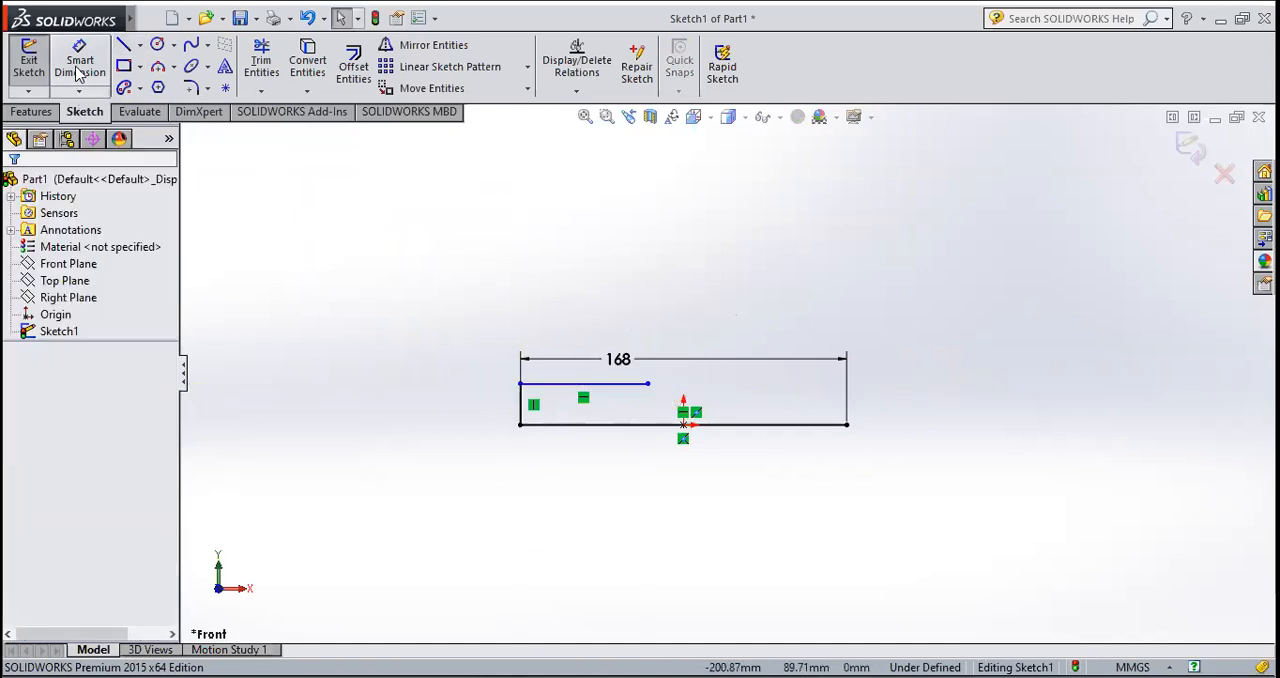
pyautogui.click(522, 416)
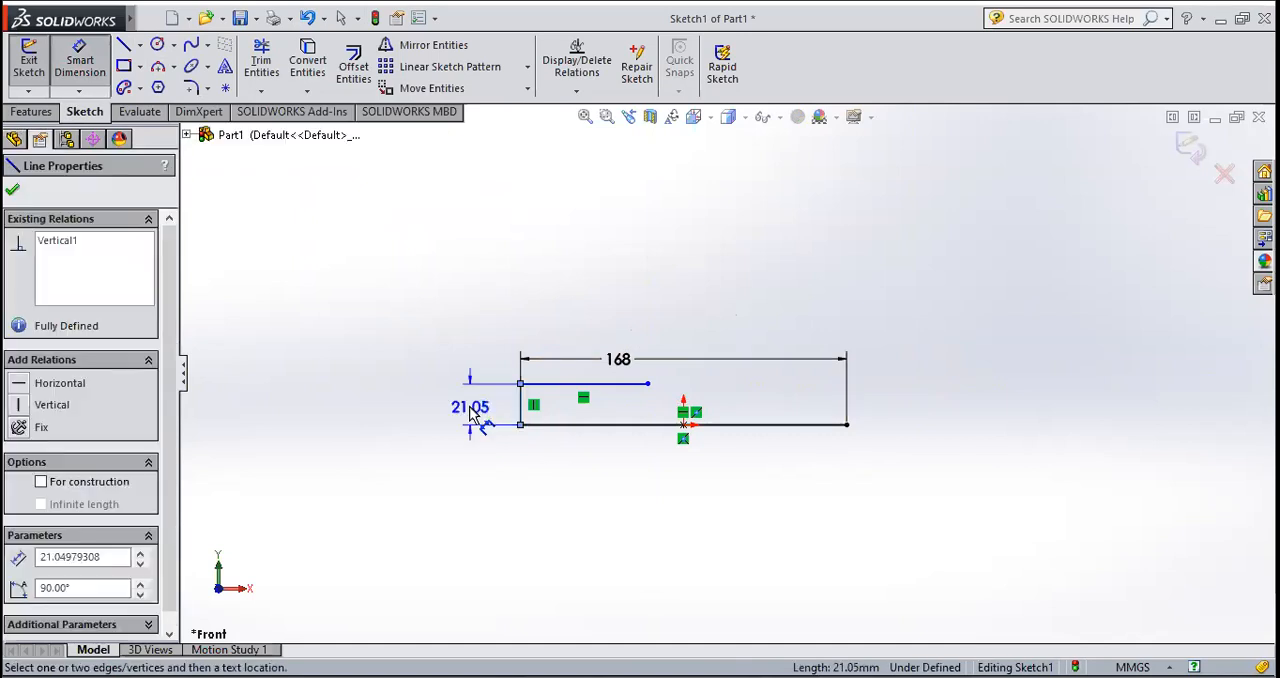
pyautogui.click(474, 414)
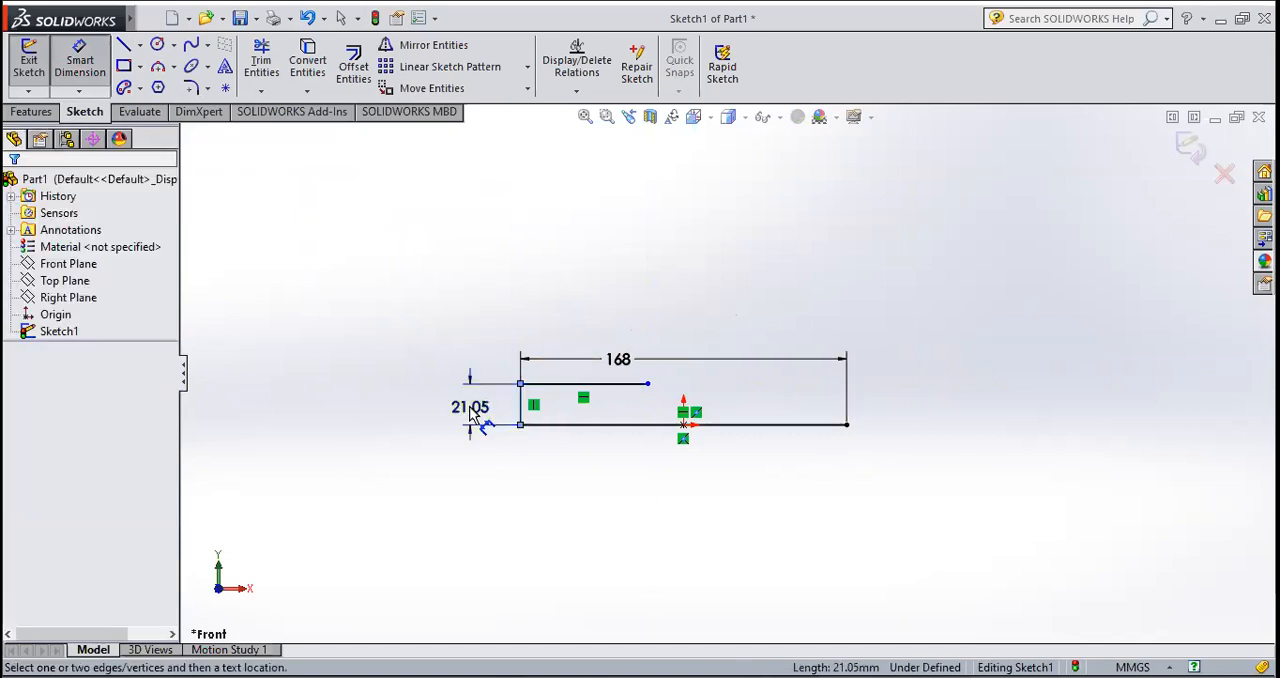
pyautogui.write('24')
pyautogui.press('Return')
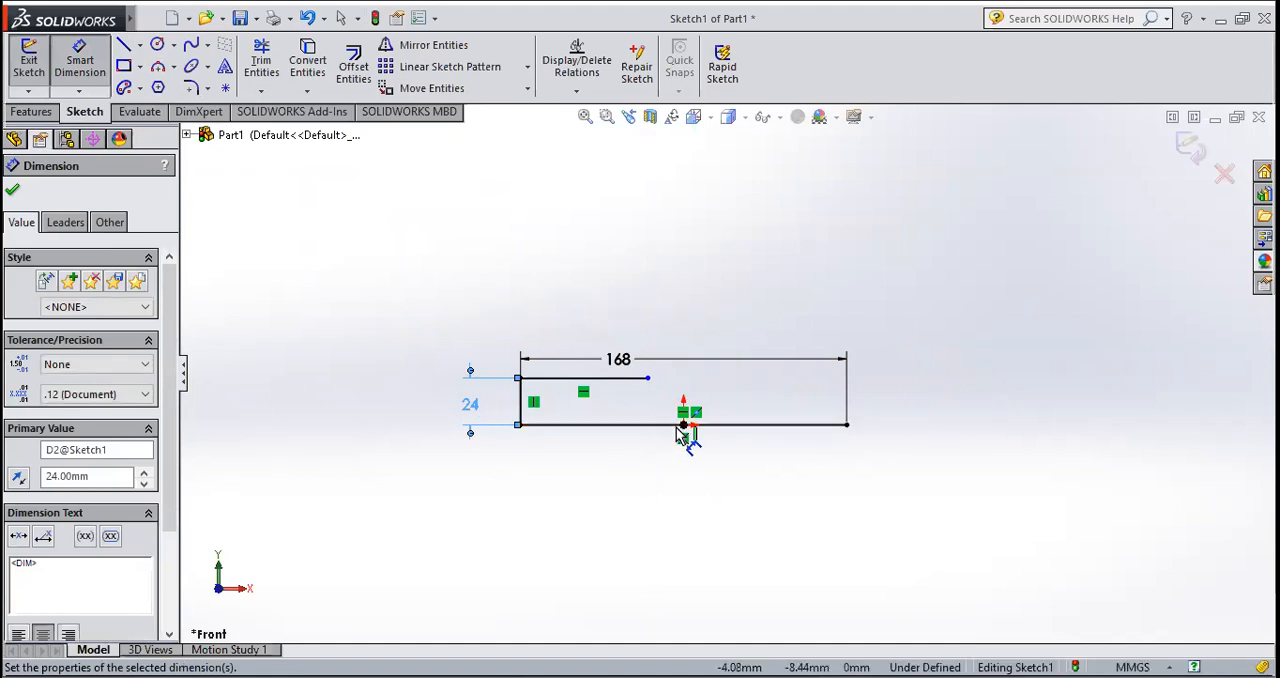
# Step: Draw a vertical line about 62 mm long upward from the origin
pyautogui.click(126, 48)
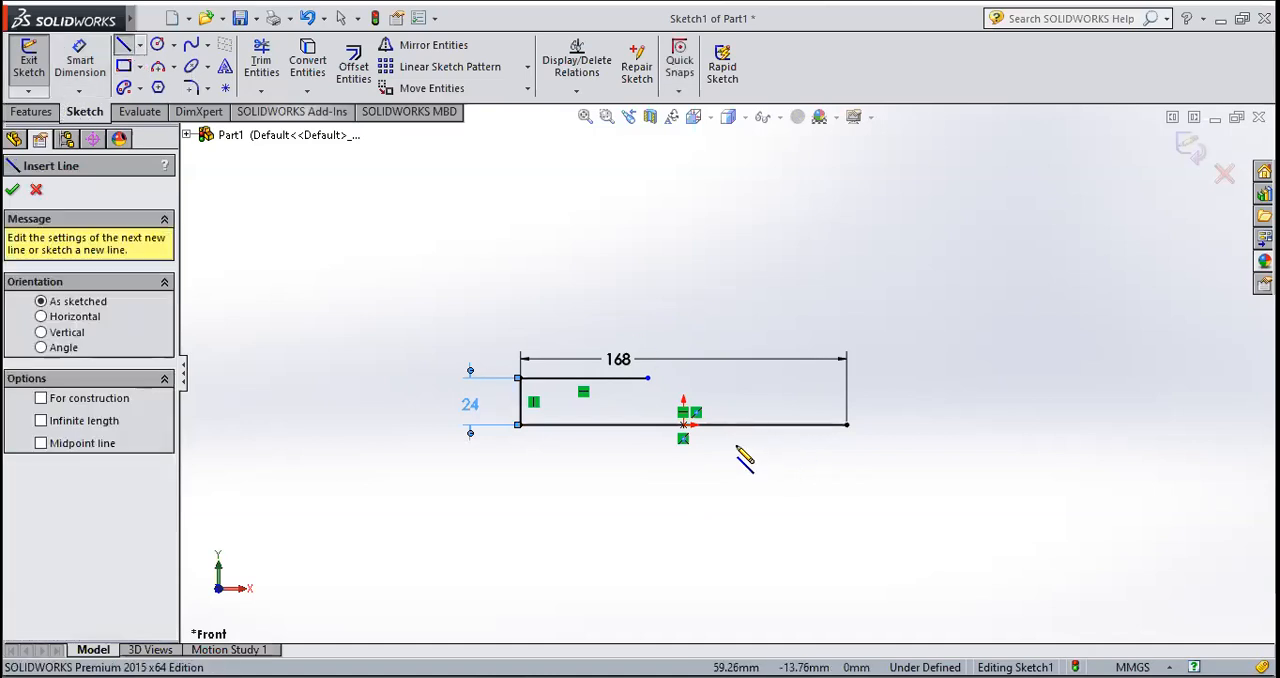
pyautogui.click(684, 426)
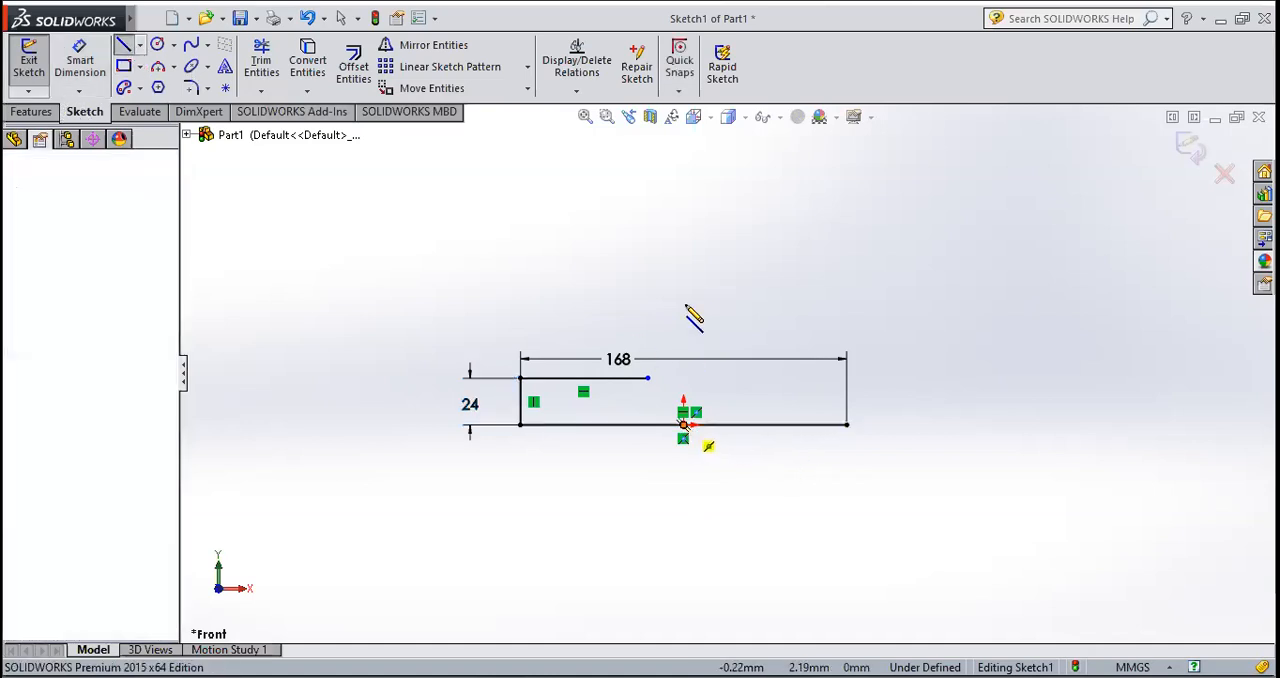
pyautogui.click(684, 304)
pyautogui.press('Escape')
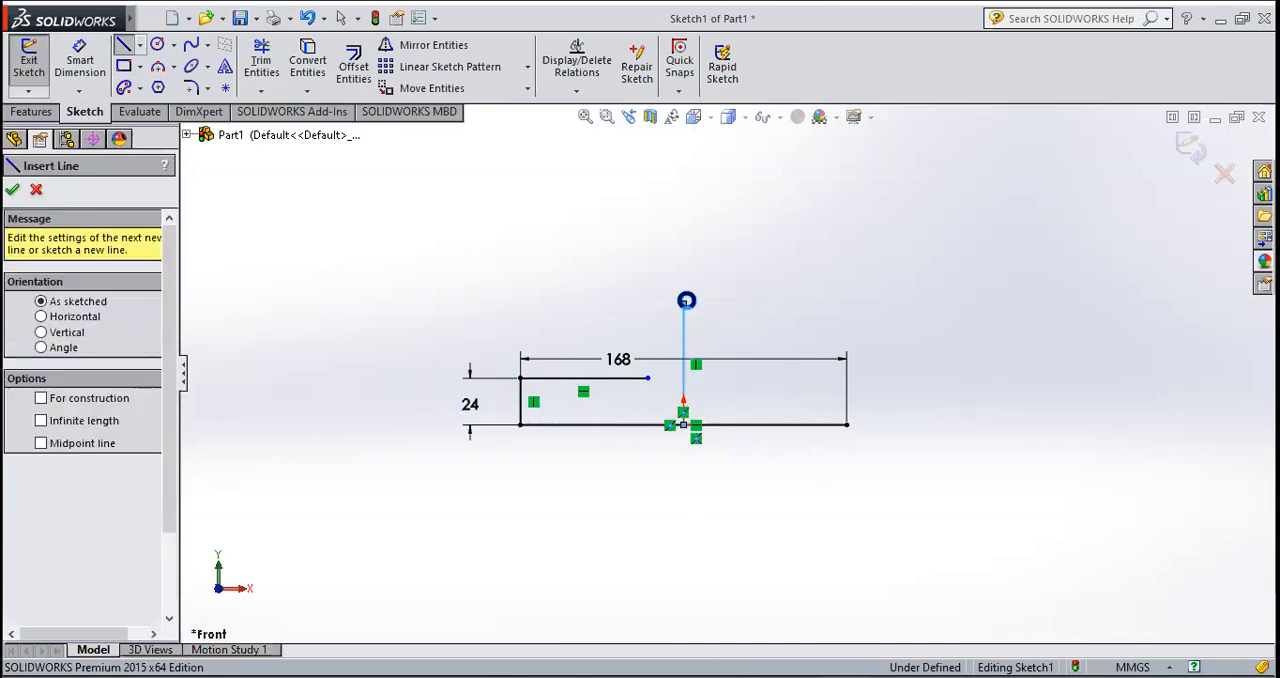
pyautogui.press('Escape')
# Step: Dimension the vertical line rising from the origin and set its length to 52 mm
pyautogui.click(80, 62)
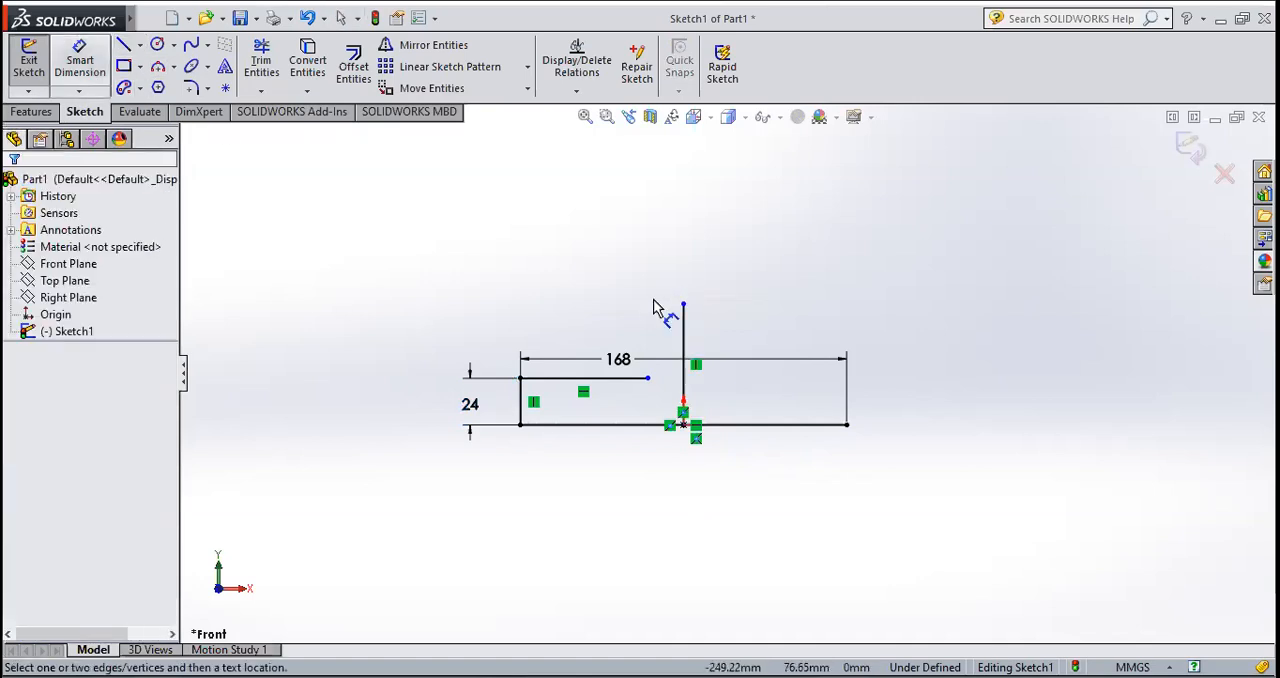
pyautogui.click(700, 345)
pyautogui.click(738, 340)
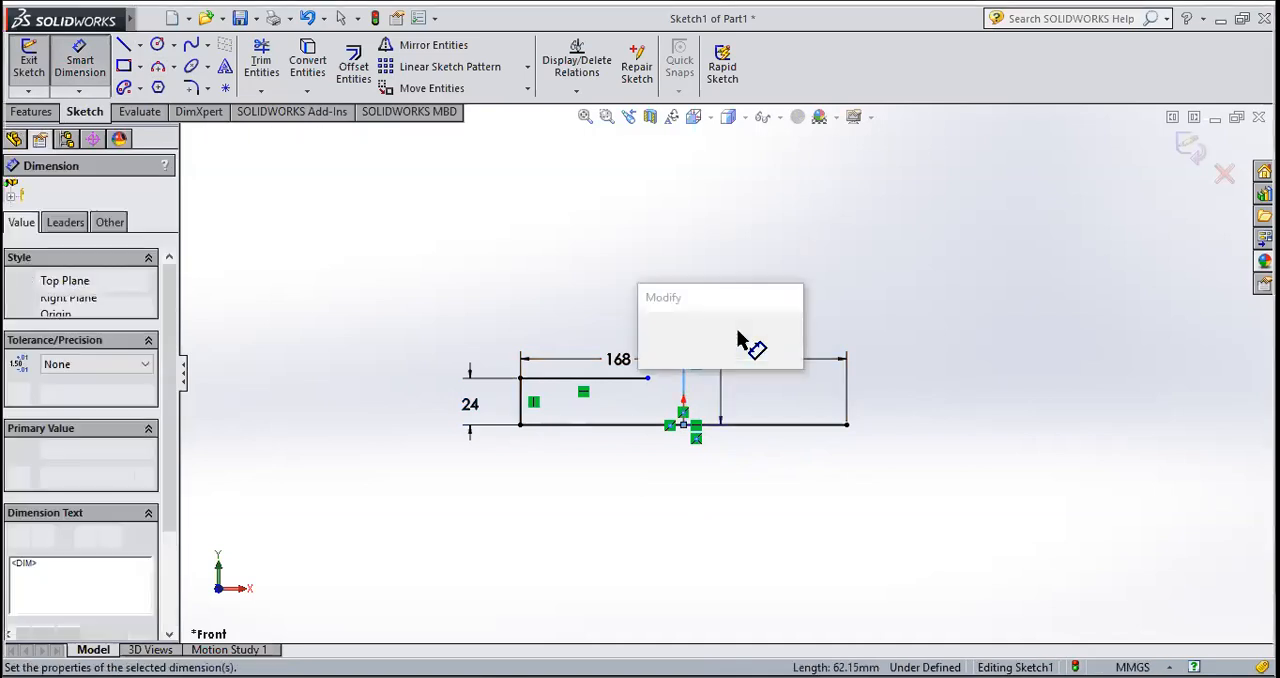
pyautogui.write('52')
pyautogui.press('Return')
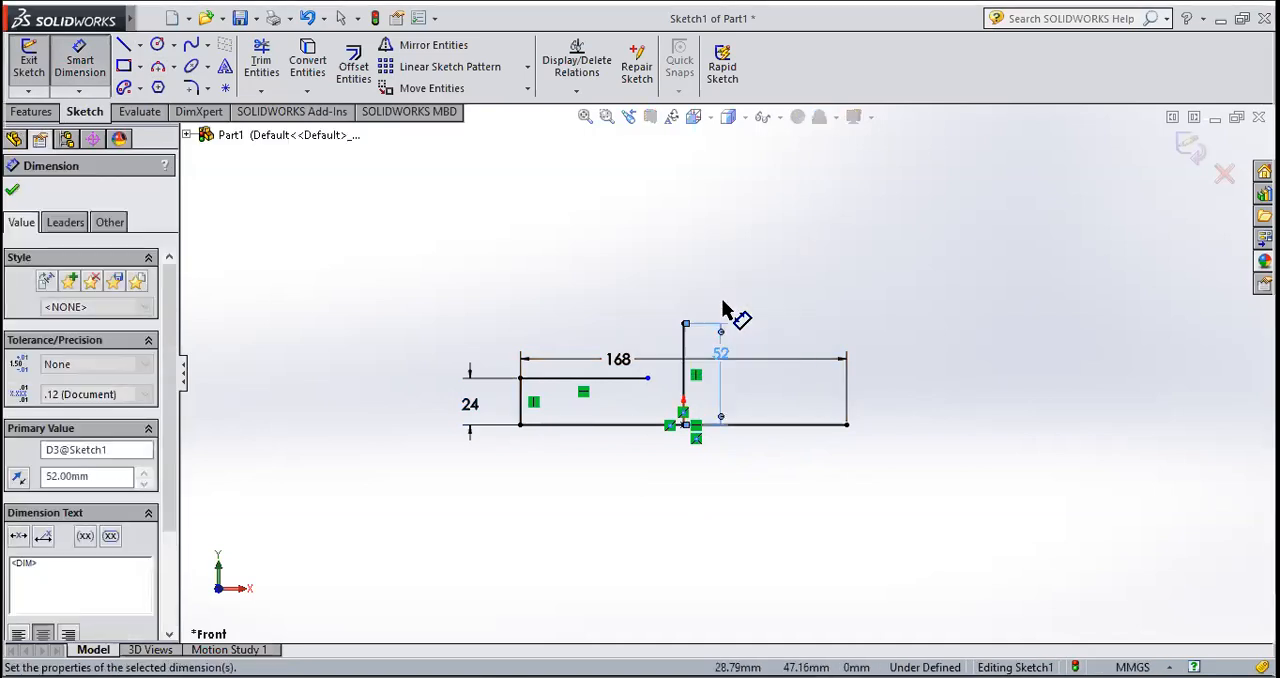
pyautogui.click(12, 192)
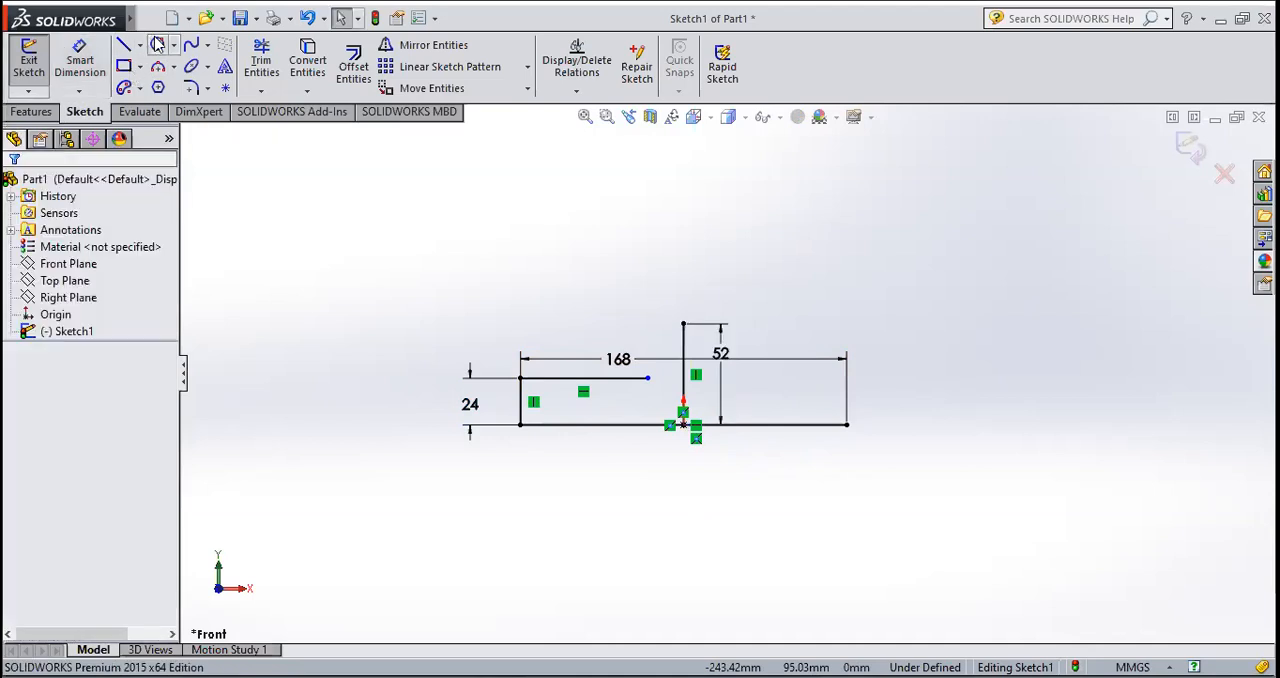
# Step: Draw a circle centred on the upper end of the 52 mm vertical line and set its radius to 30 mm
pyautogui.click(157, 44)
pyautogui.click(683, 323)
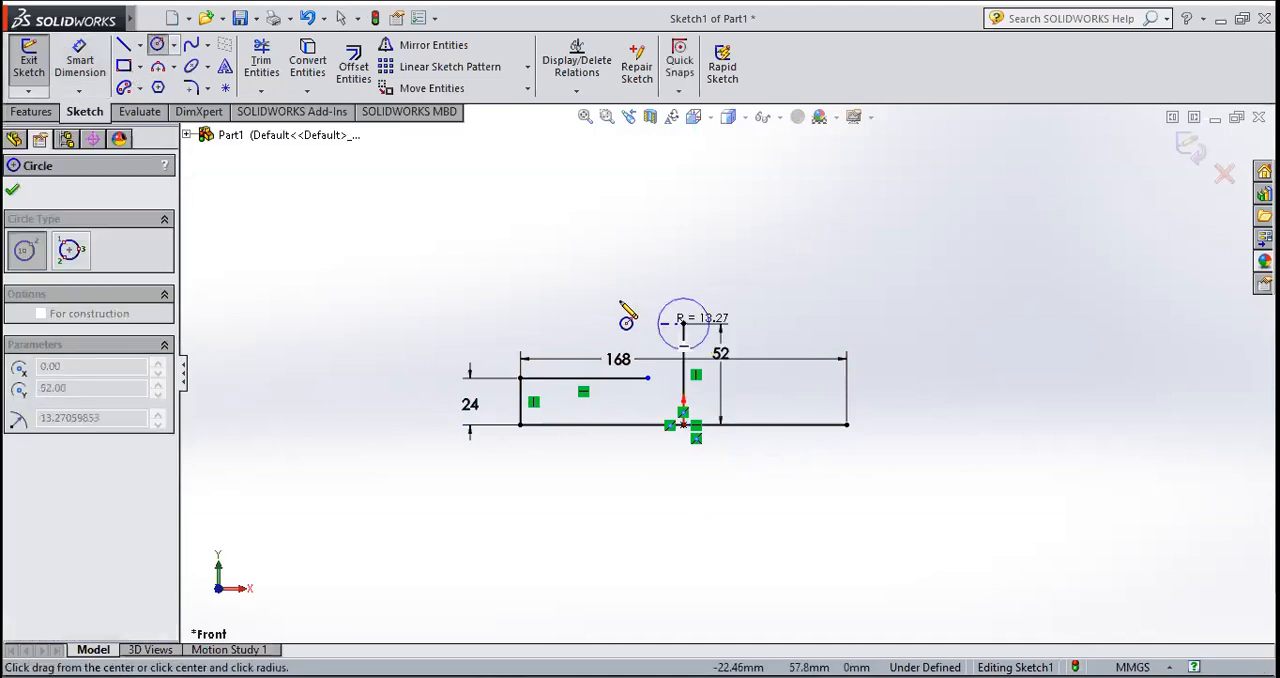
pyautogui.click(620, 300)
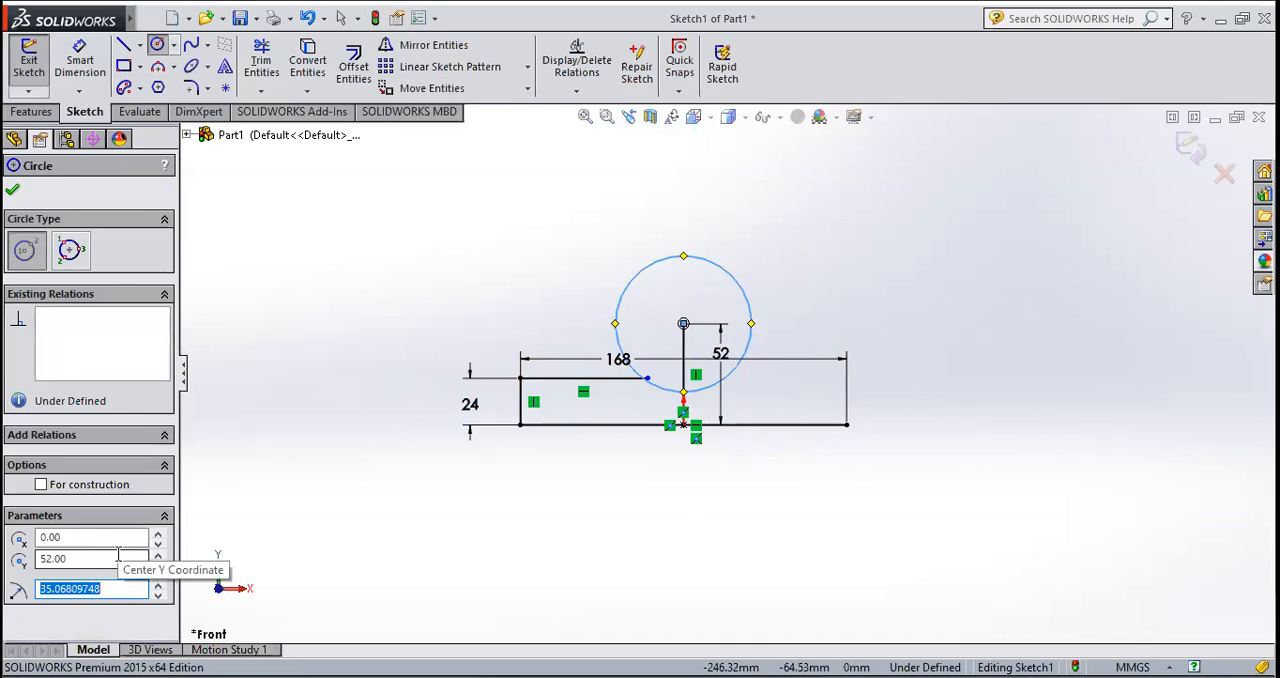
pyautogui.write('30')
pyautogui.press('Return')
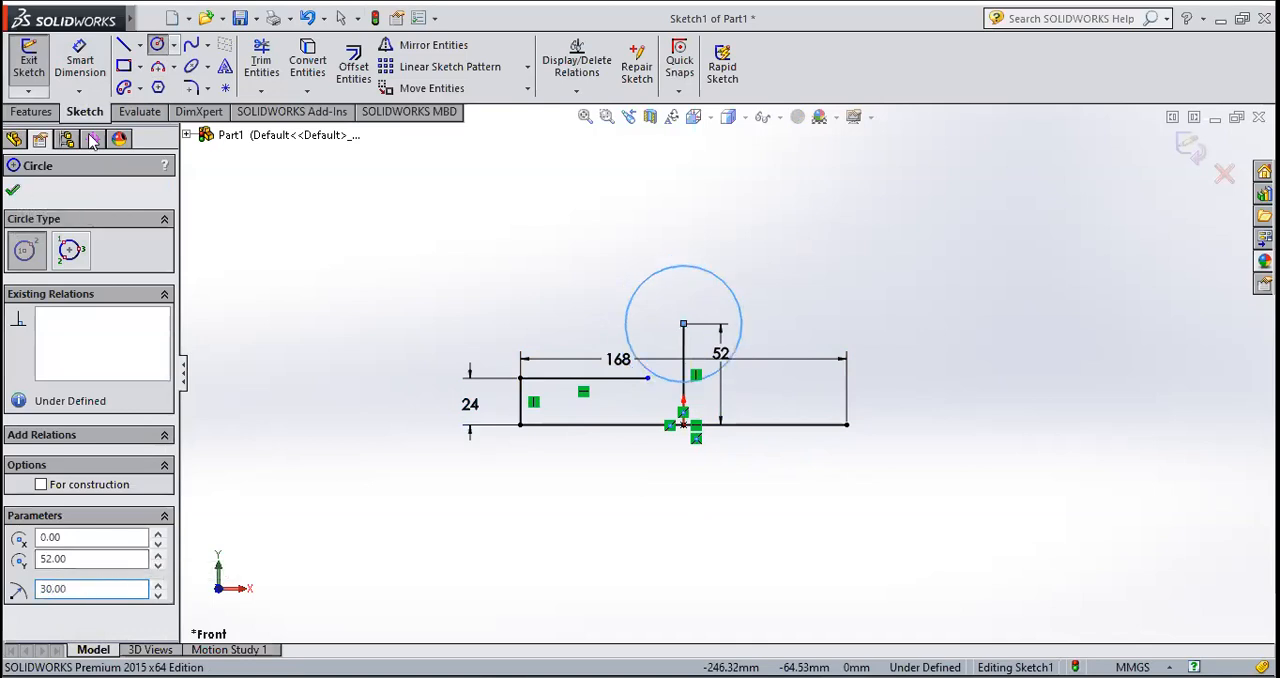
pyautogui.click(12, 189)
pyautogui.click(80, 62)
pyautogui.click(654, 285)
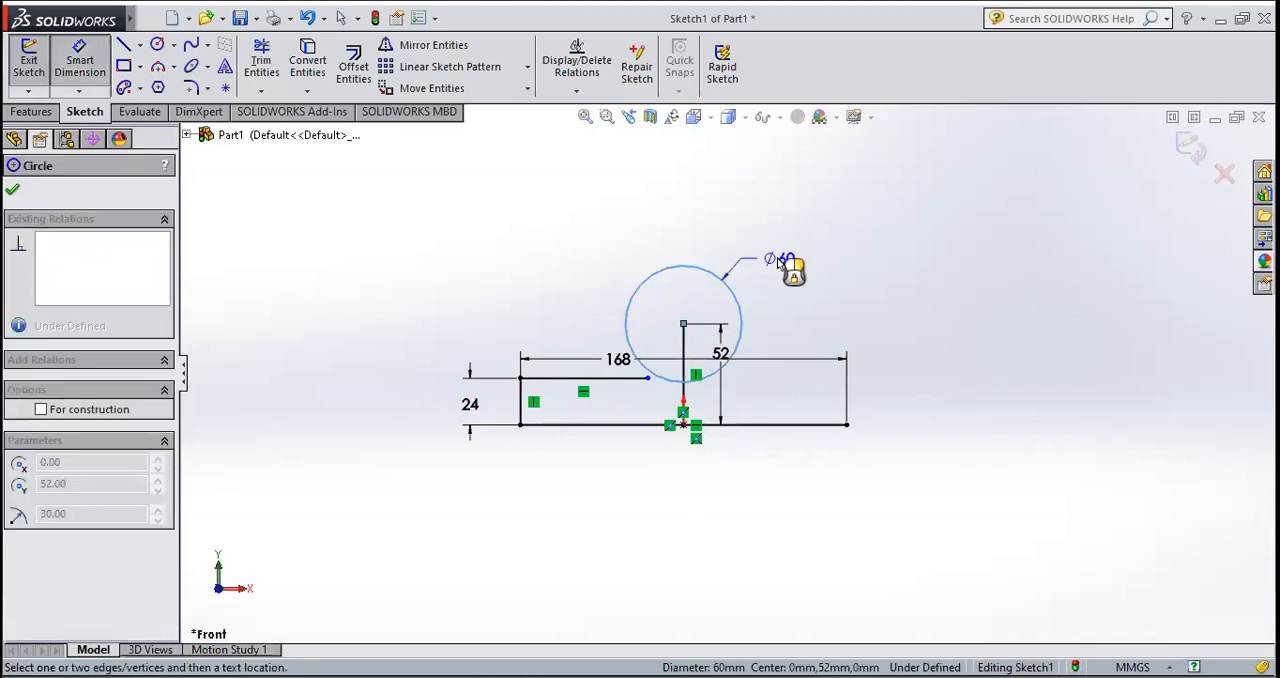
pyautogui.press('Escape')
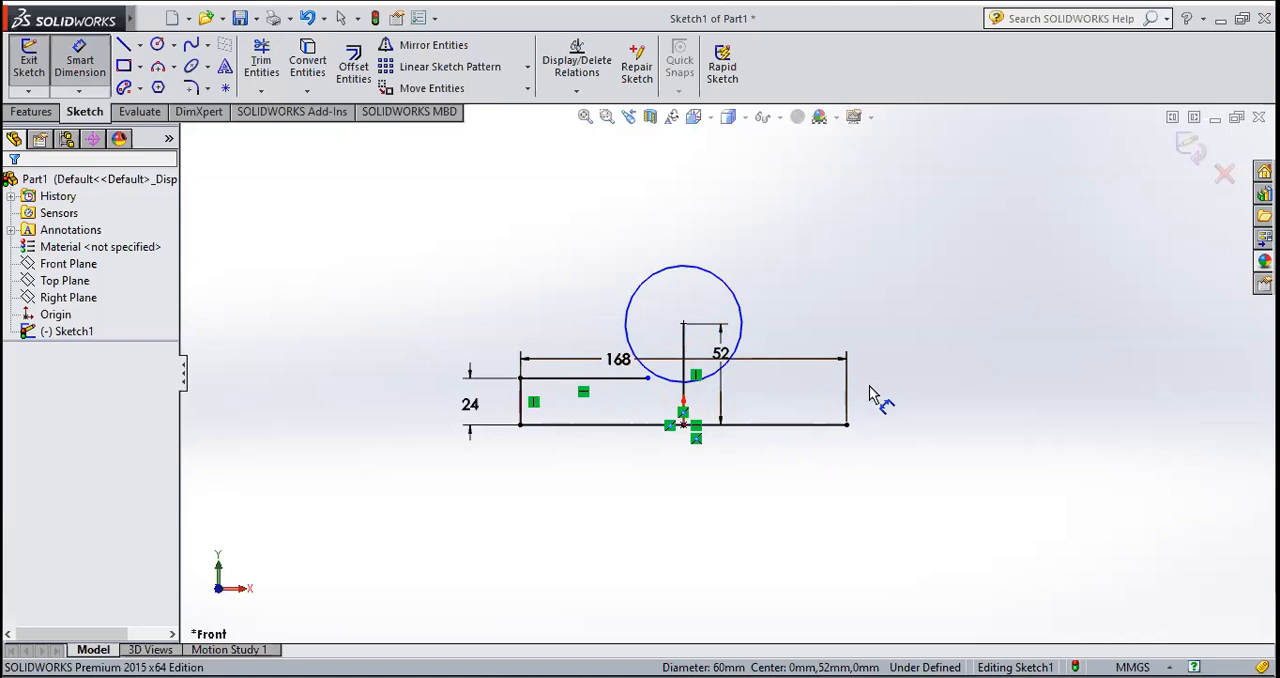
# Step: Set the upper left horizontal line's length to 34 mm and move the 168 mm dimension higher above the base line
pyautogui.click(88, 70)
pyautogui.click(572, 378)
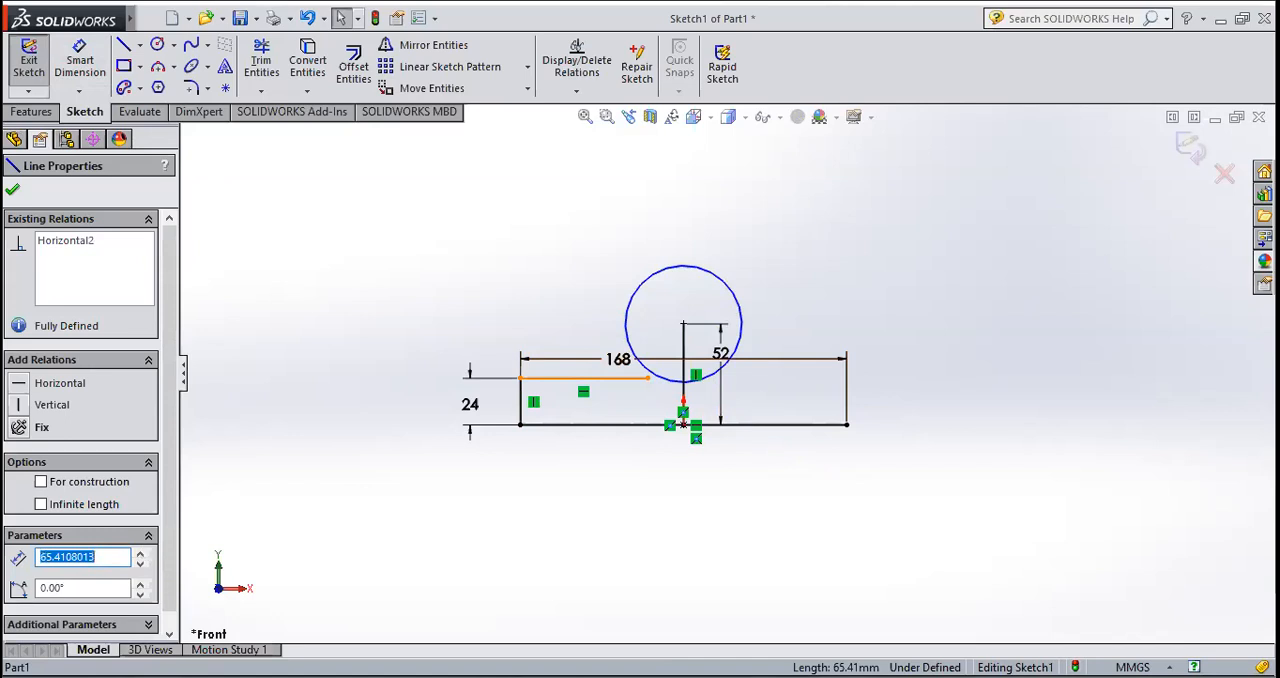
pyautogui.write('34')
pyautogui.press('Return')
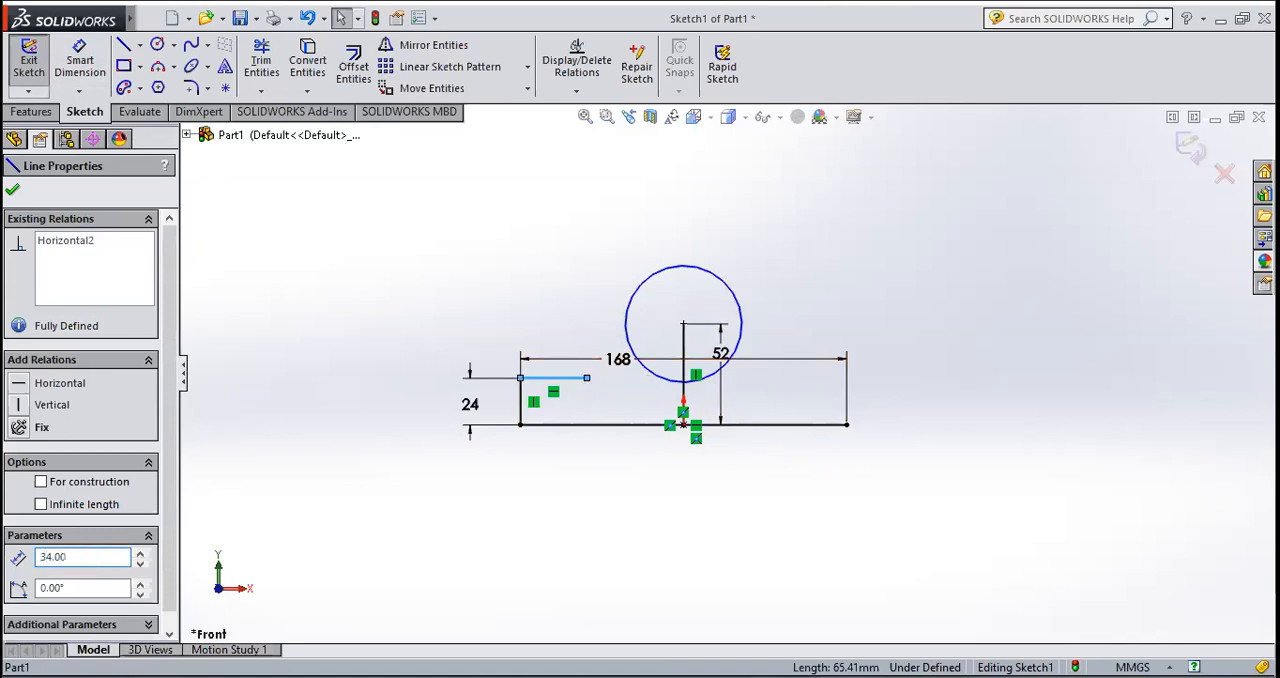
pyautogui.click(13, 193)
pyautogui.moveTo(558, 385); pyautogui.dragTo(531, 290)
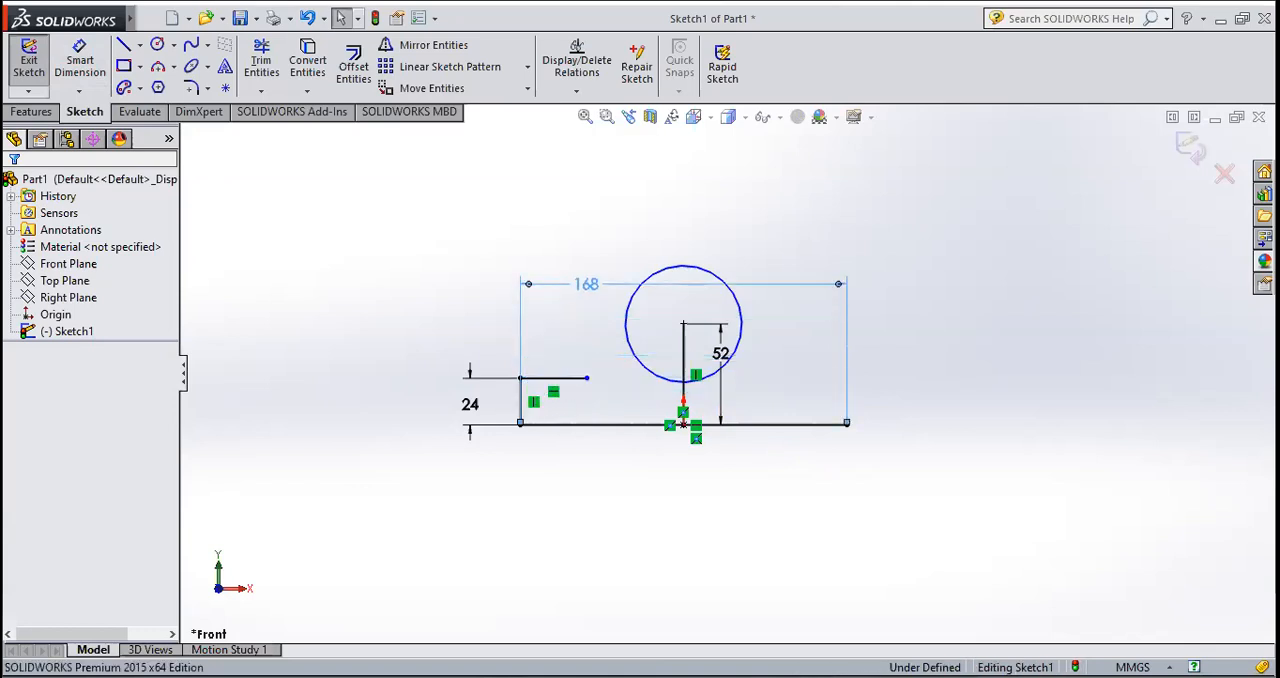
# Step: Delete the 168 mm dimension of the base line
pyautogui.press('Delete')
pyautogui.moveTo(593, 353); pyautogui.dragTo(524, 404)
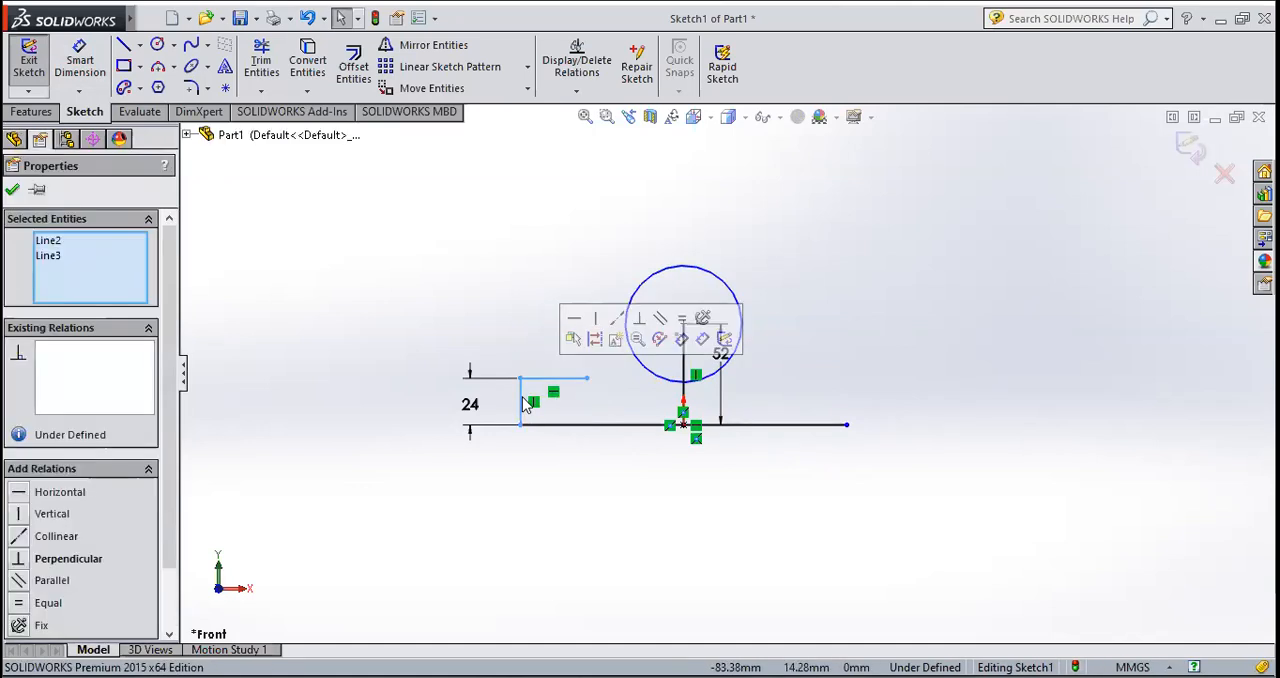
pyautogui.click(14, 190)
# Step: Draw a vertical centerline of infinite length through the origin
pyautogui.click(139, 44)
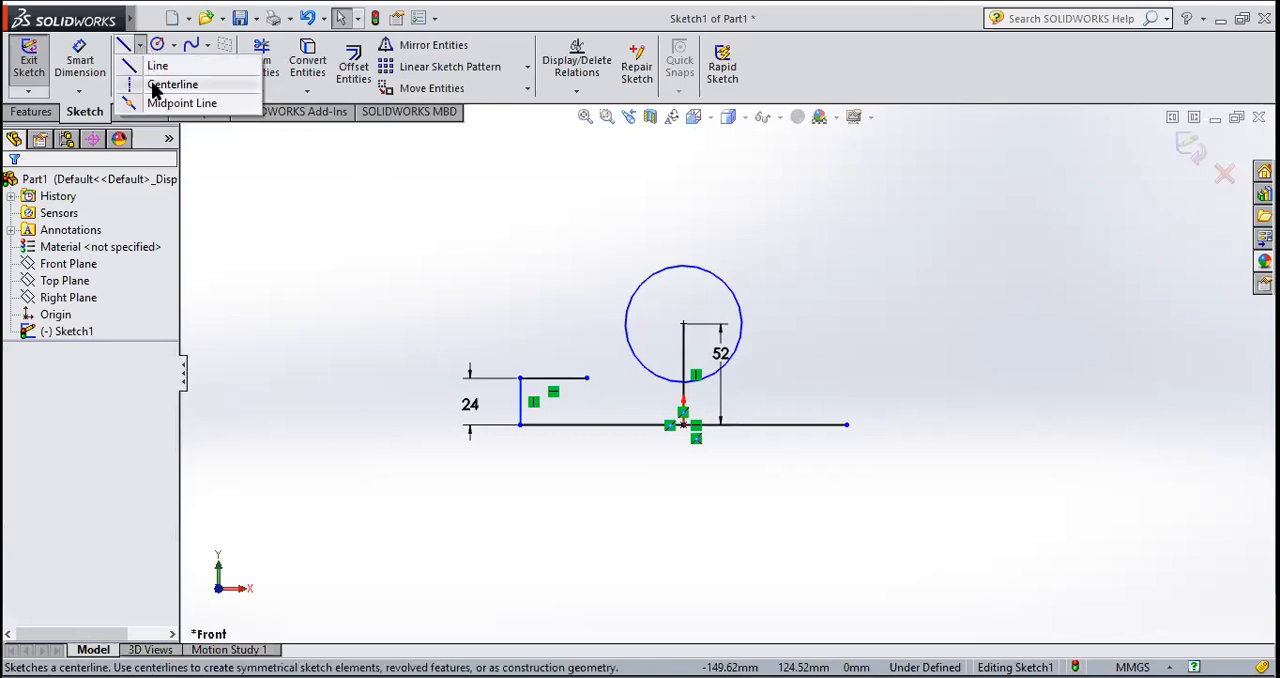
pyautogui.click(156, 86)
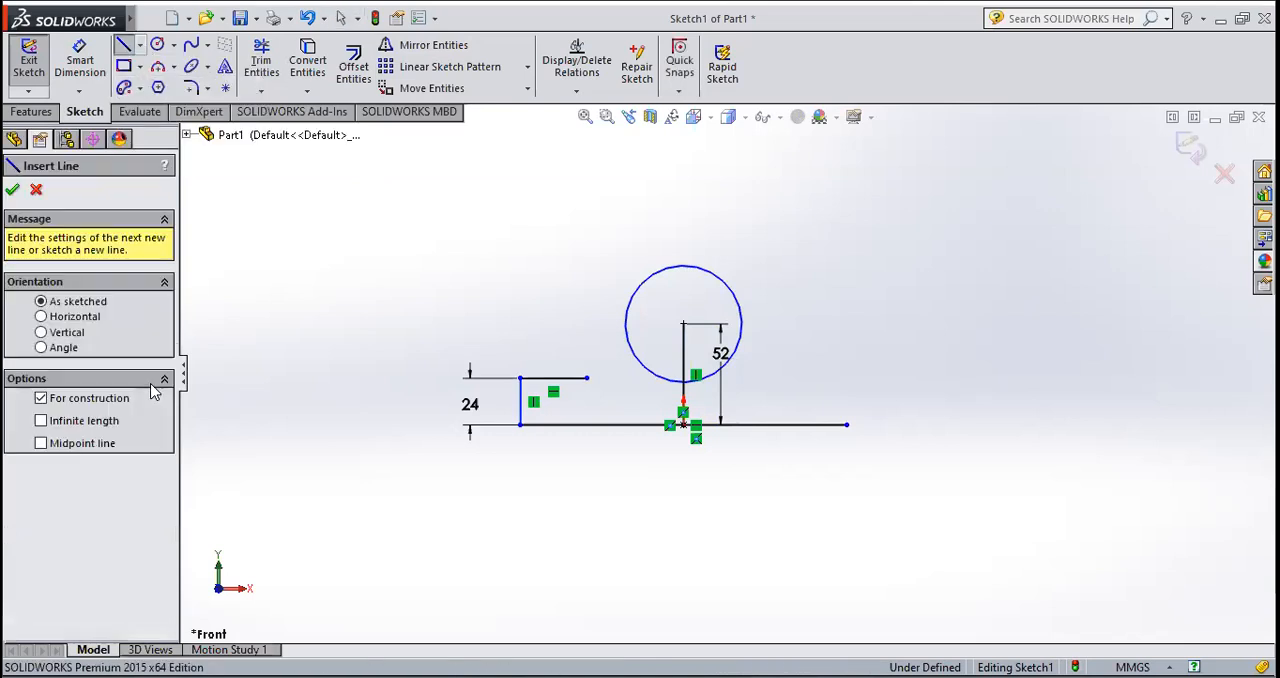
pyautogui.click(95, 424)
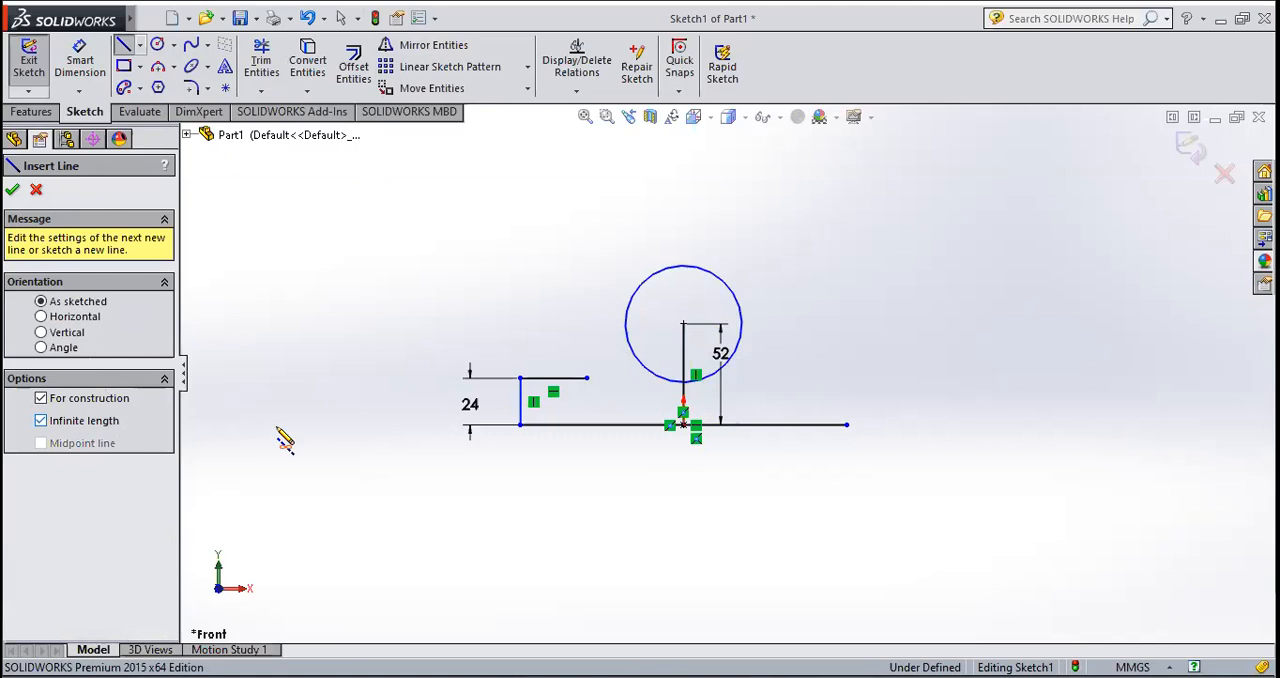
pyautogui.click(686, 428)
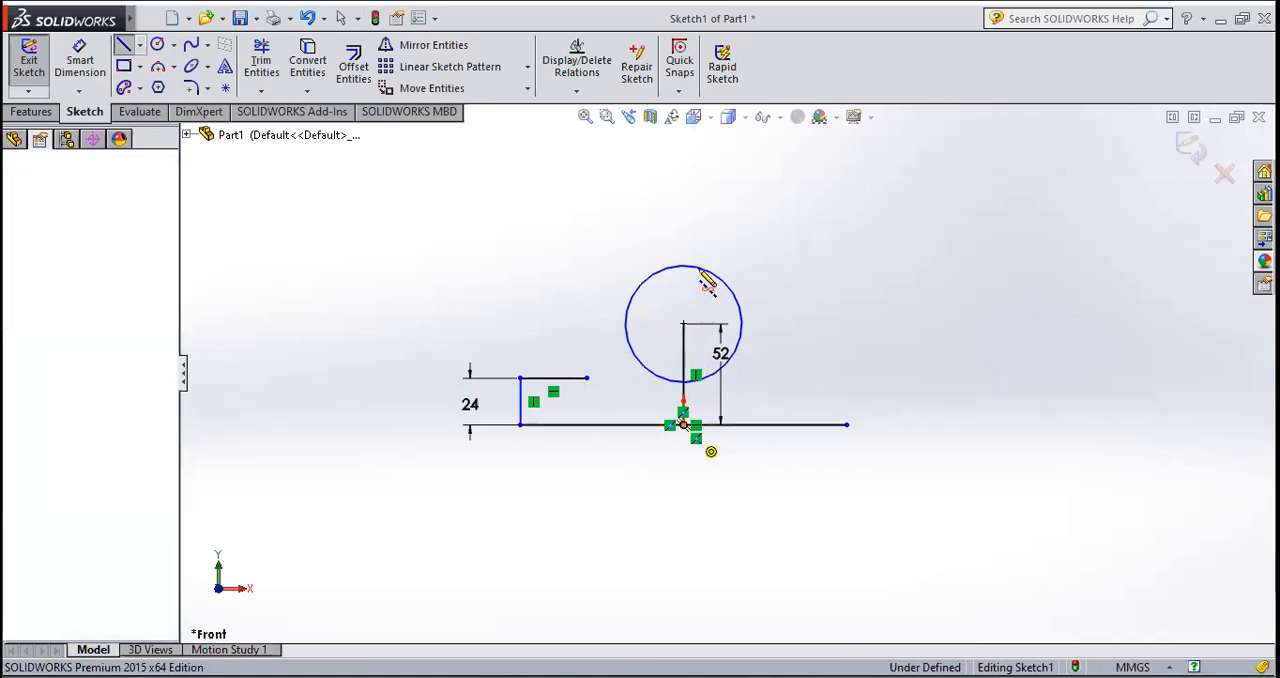
pyautogui.click(686, 216)
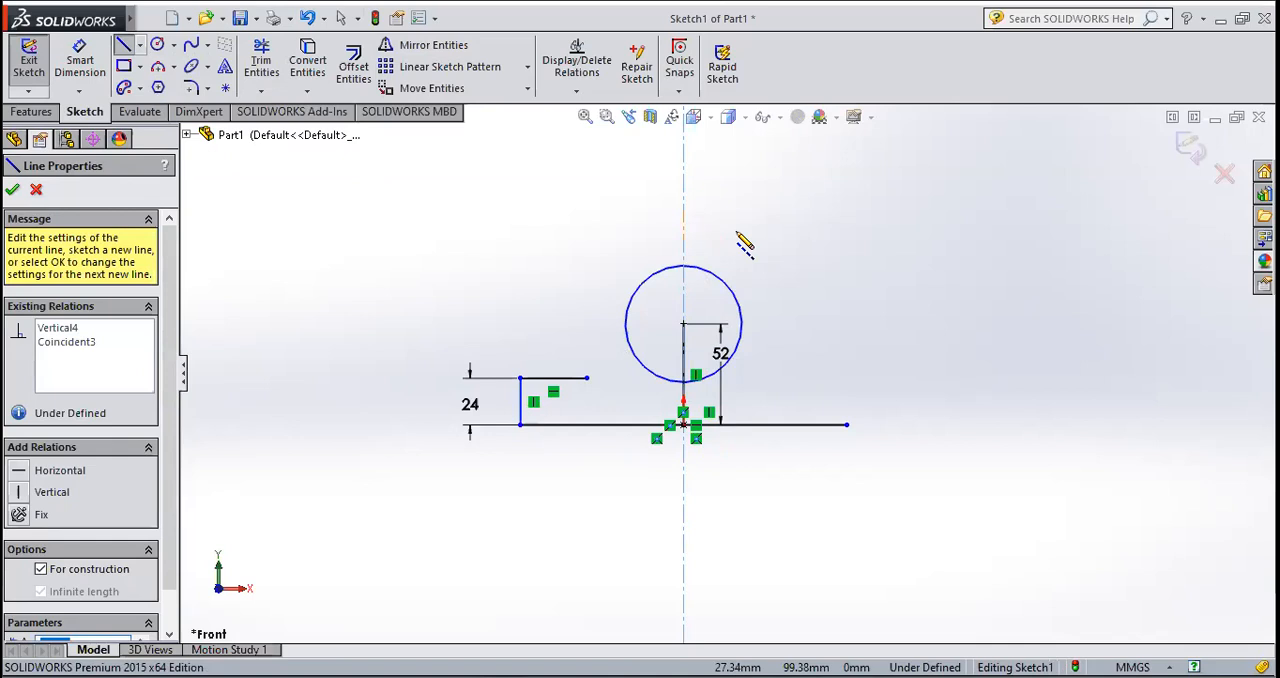
pyautogui.press('Escape')
pyautogui.press('Escape')
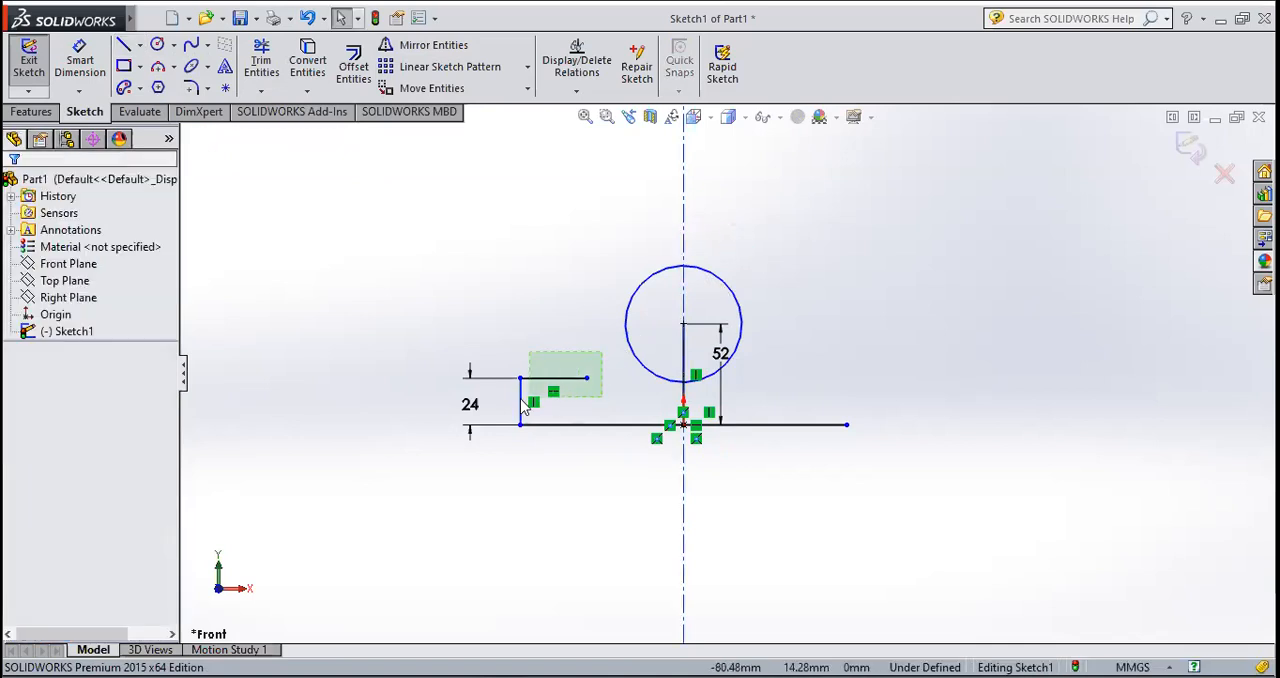
# Step: Mirror the left vertical side line and the upper left horizontal line about the infinite centerline, keeping the originals
pyautogui.moveTo(514, 399); pyautogui.dragTo(515, 398)
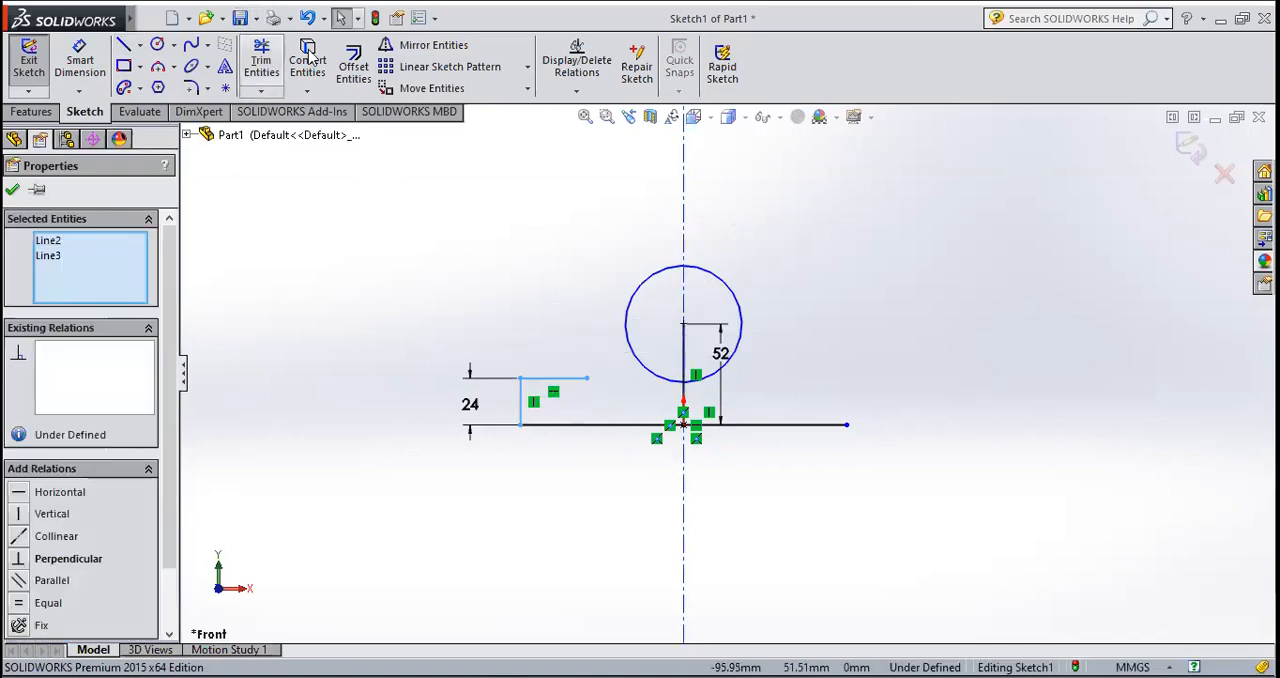
pyautogui.click(398, 50)
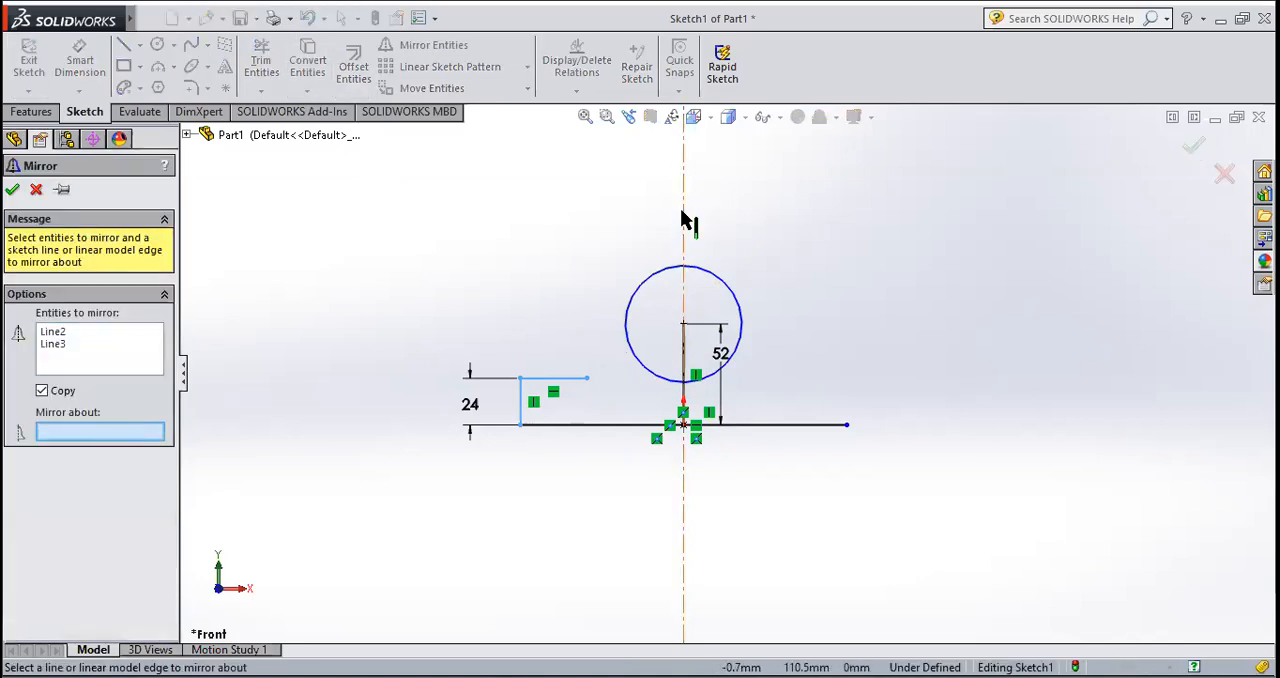
pyautogui.click(685, 222)
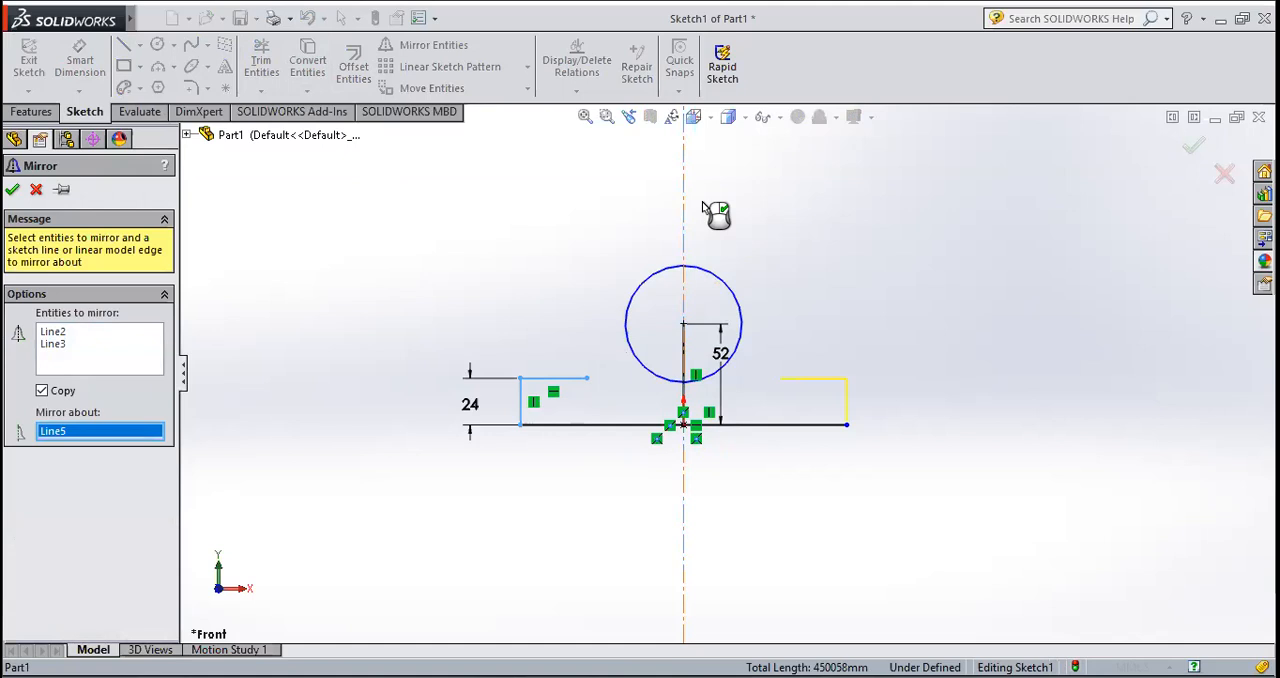
pyautogui.click(13, 190)
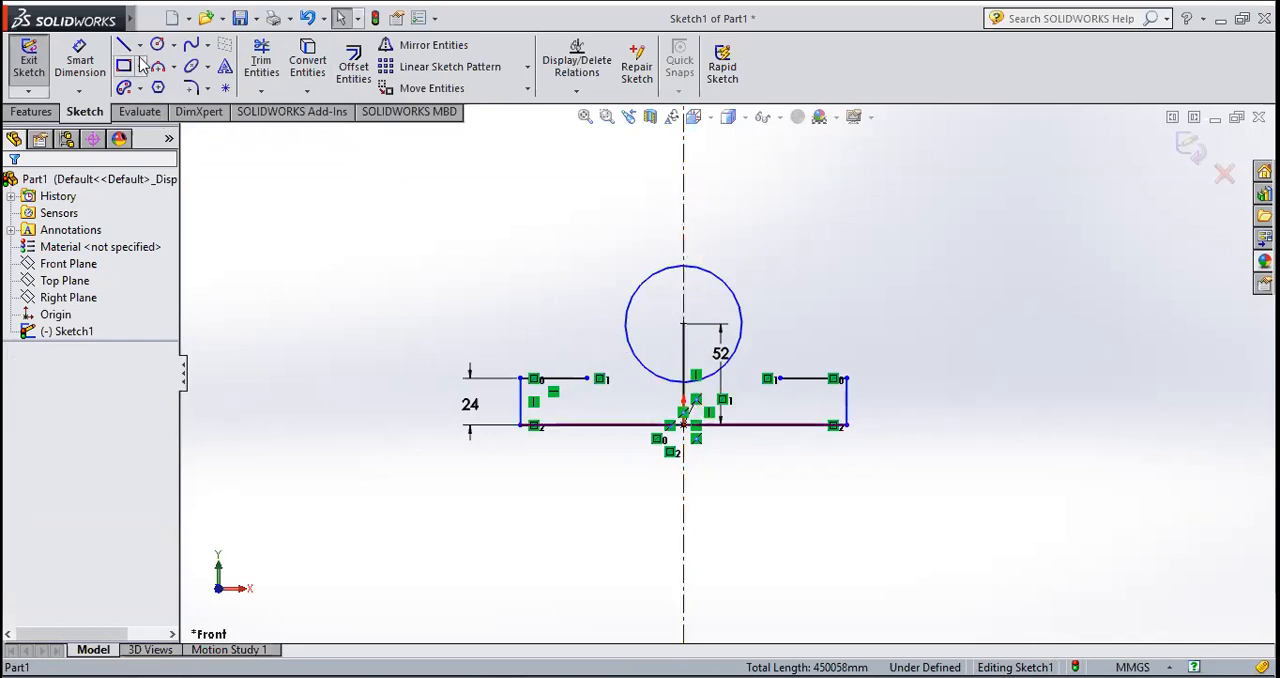
# Step: Delete the 52 mm vertical line between the origin and the circle's centre
pyautogui.click(685, 355)
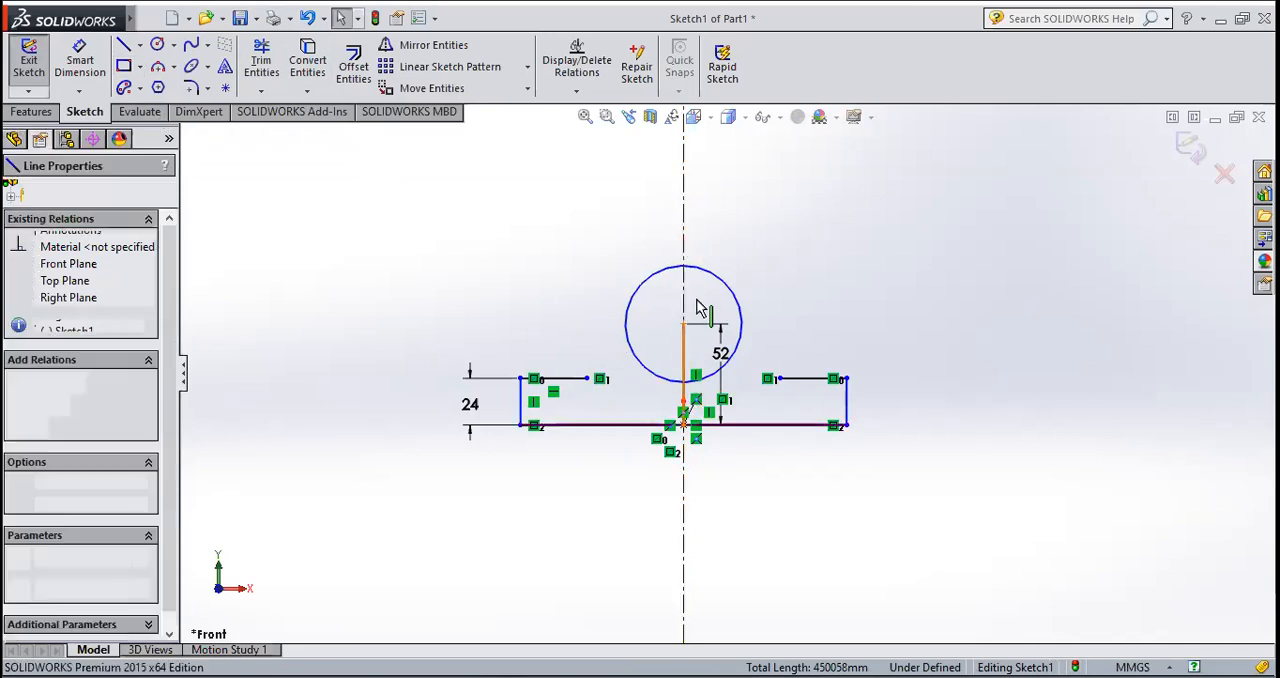
pyautogui.press('Delete')
pyautogui.click(536, 352)
# Step: Draw a solid vertical line about 125 mm long from the origin up along the centerline, passing through the circle
pyautogui.click(123, 44)
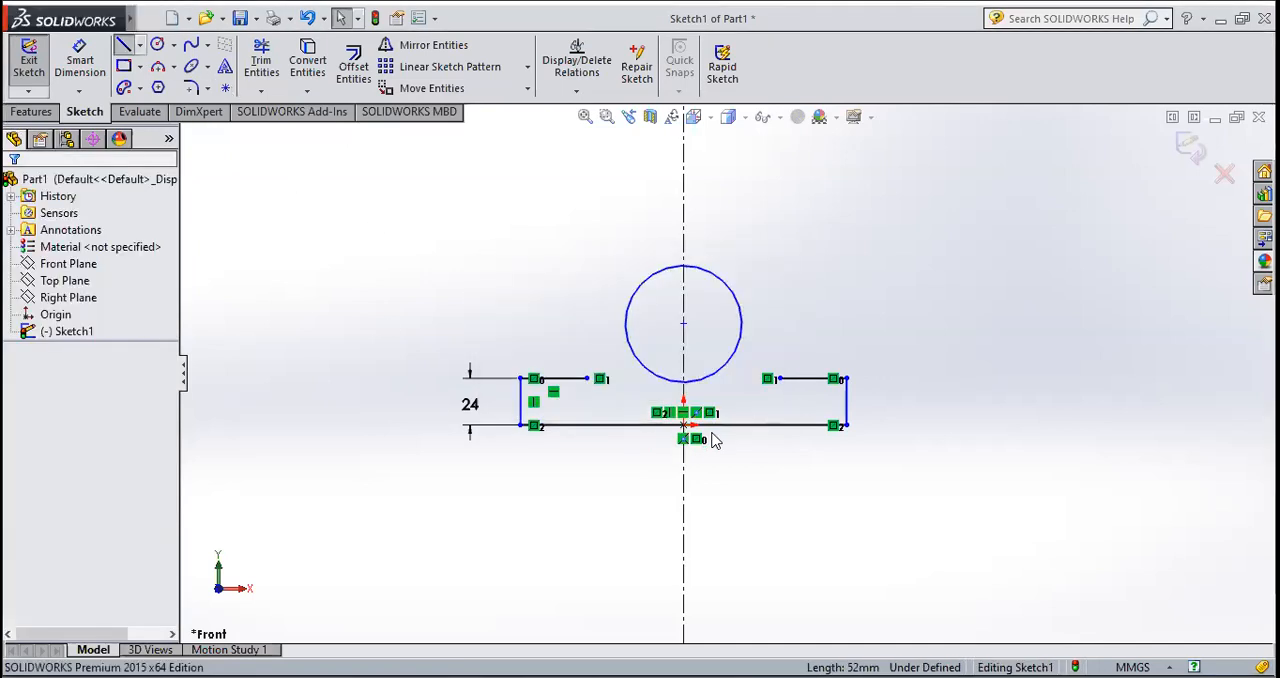
pyautogui.click(685, 430)
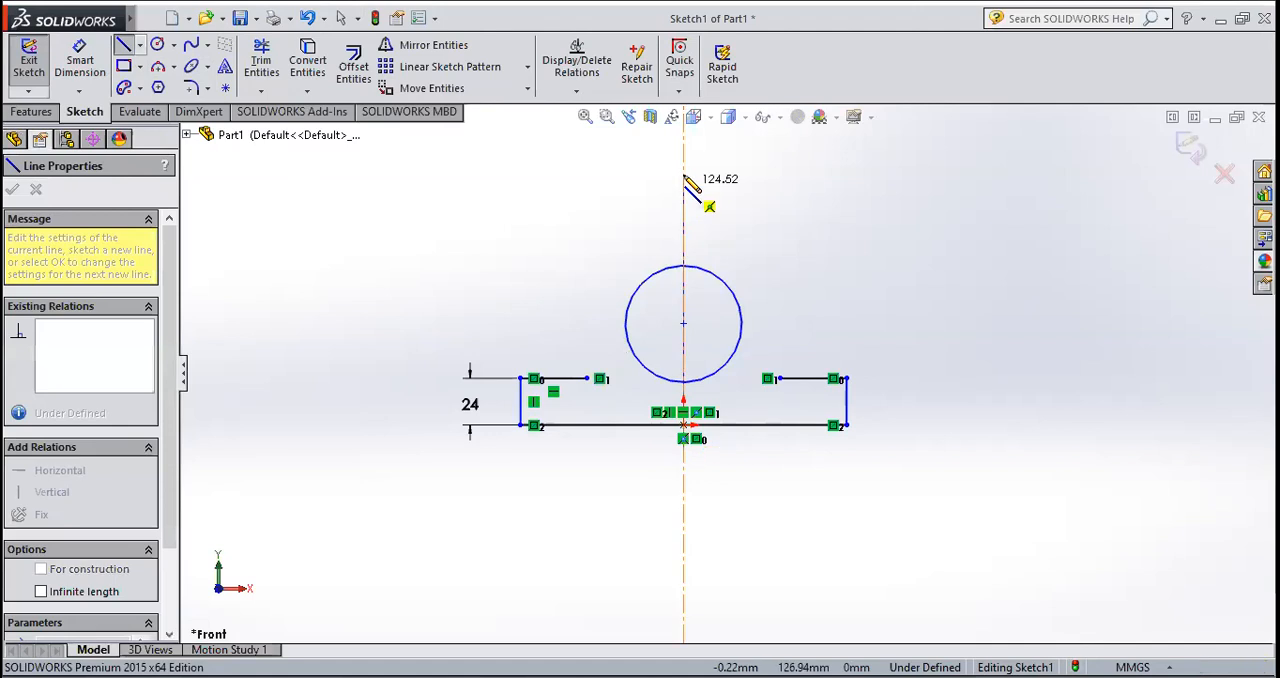
pyautogui.click(684, 174)
pyautogui.rightClick(684, 173)
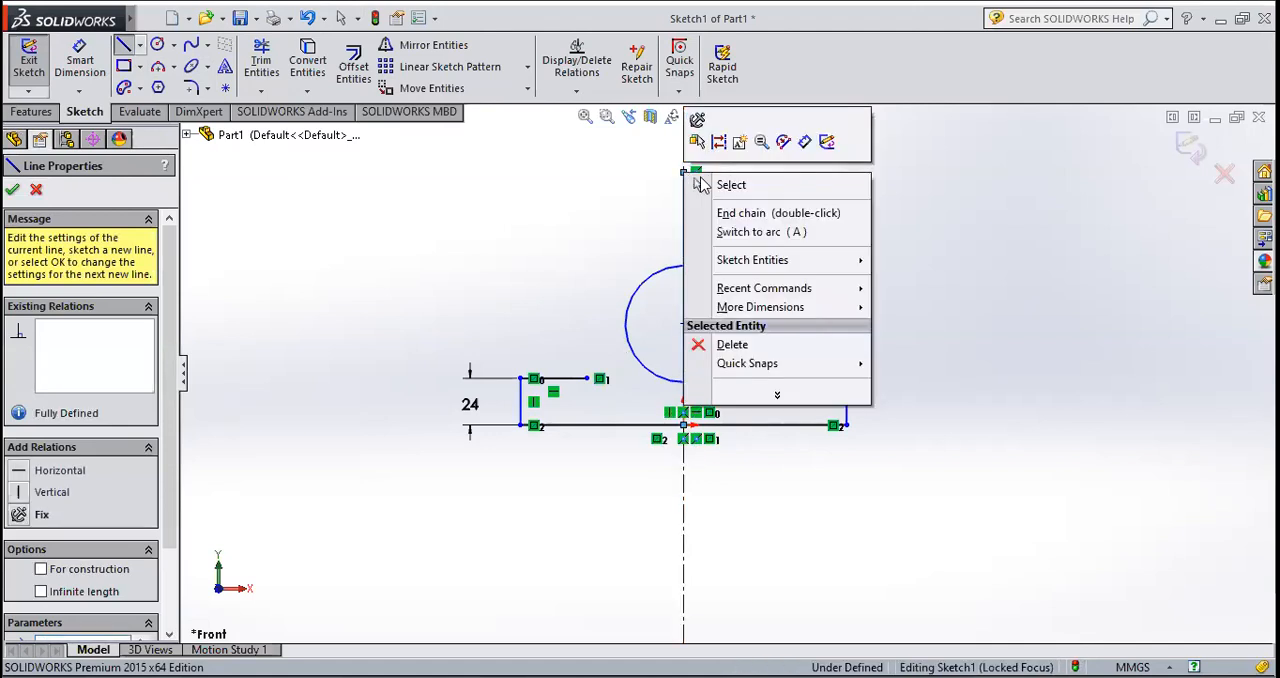
pyautogui.click(705, 185)
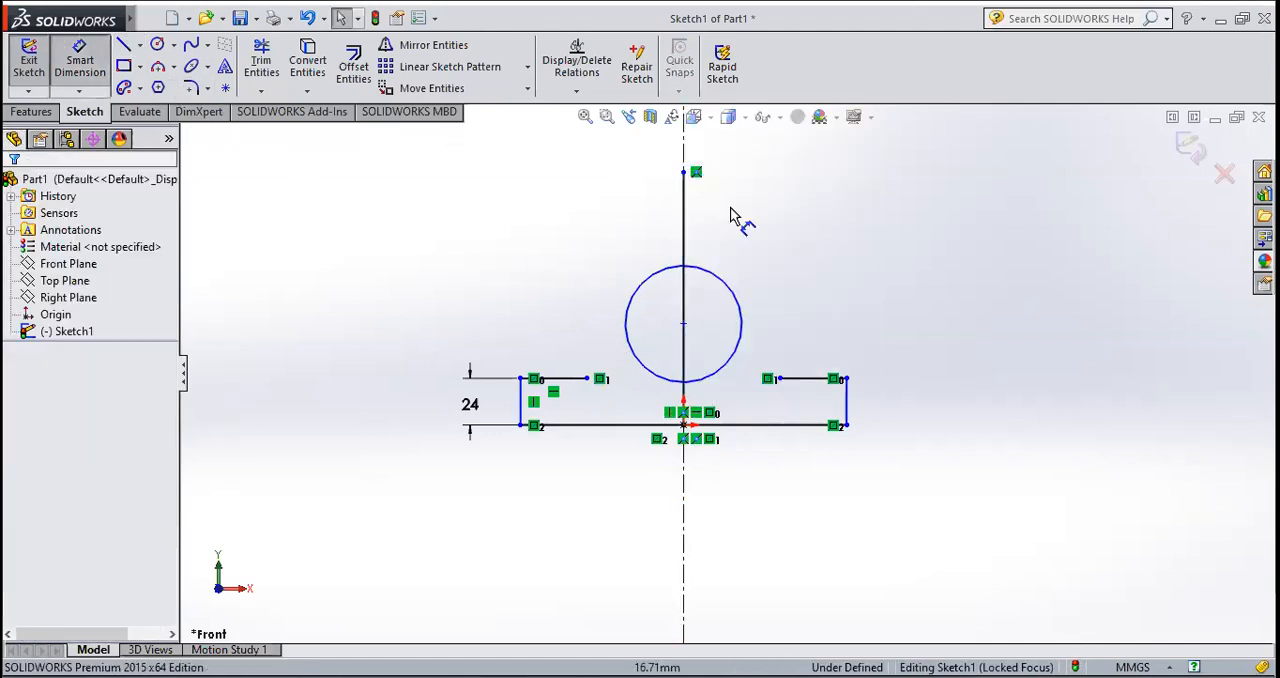
# Step: Dimension the new vertical line rising from the origin and set its length to 116 mm
pyautogui.click(684, 220)
pyautogui.click(745, 223)
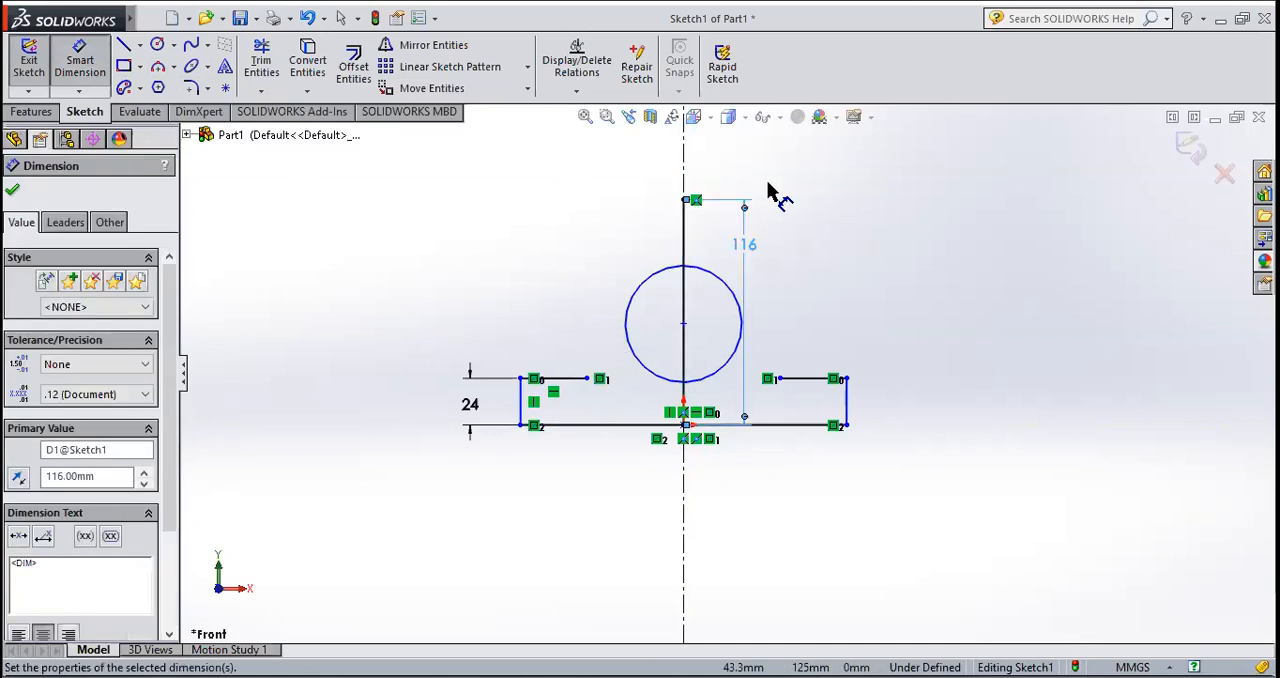
pyautogui.click(14, 193)
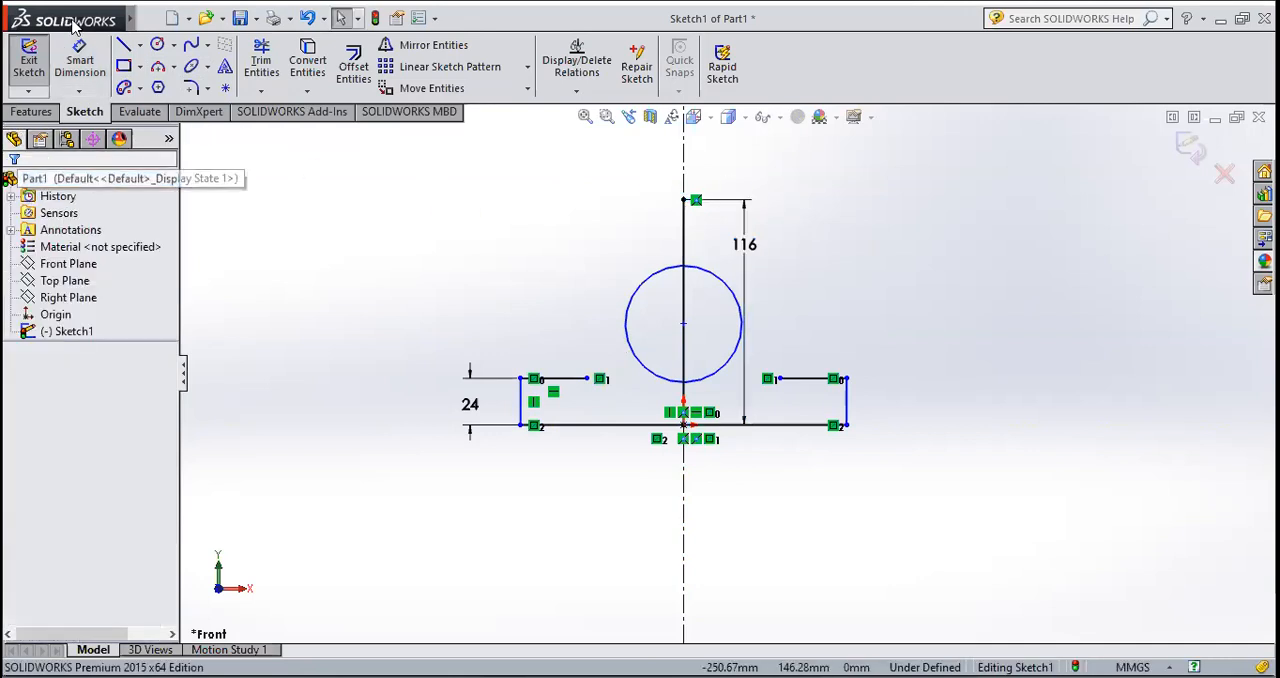
pyautogui.click(150, 18)
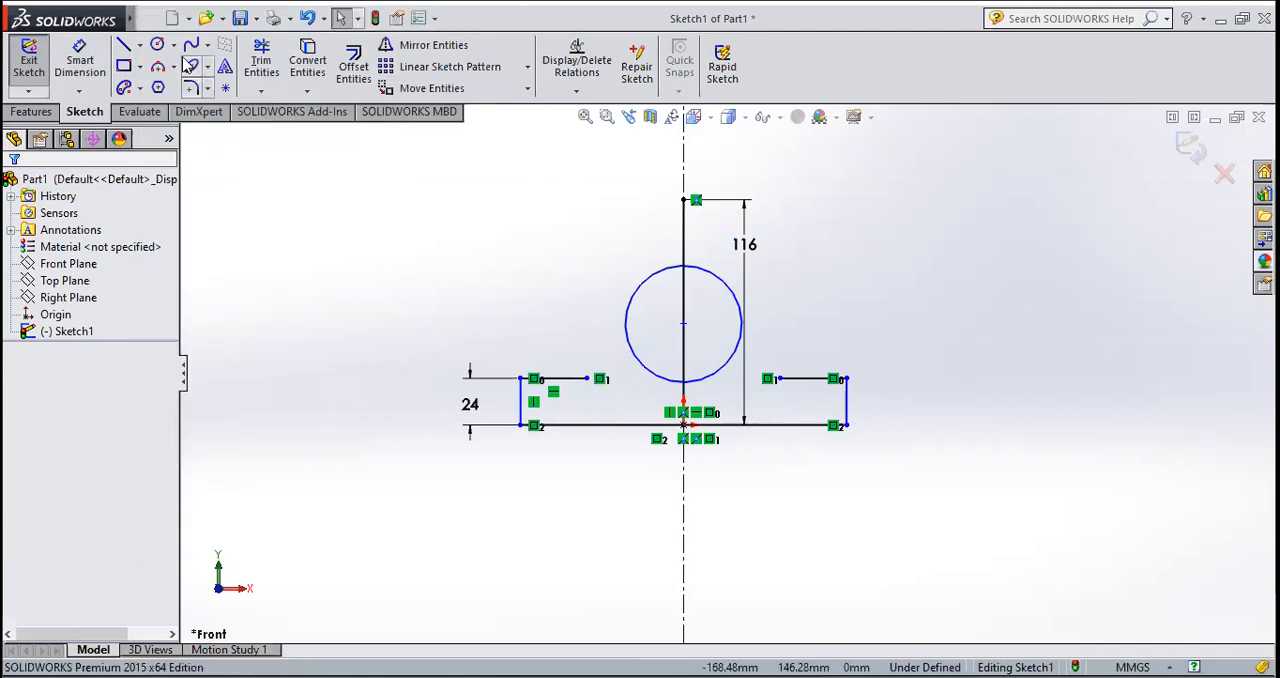
# Step: Draw a circle centred on the upper end of the 116 mm line and set its radius to 12 mm
pyautogui.click(157, 44)
pyautogui.moveTo(684, 200); pyautogui.dragTo(708, 198)
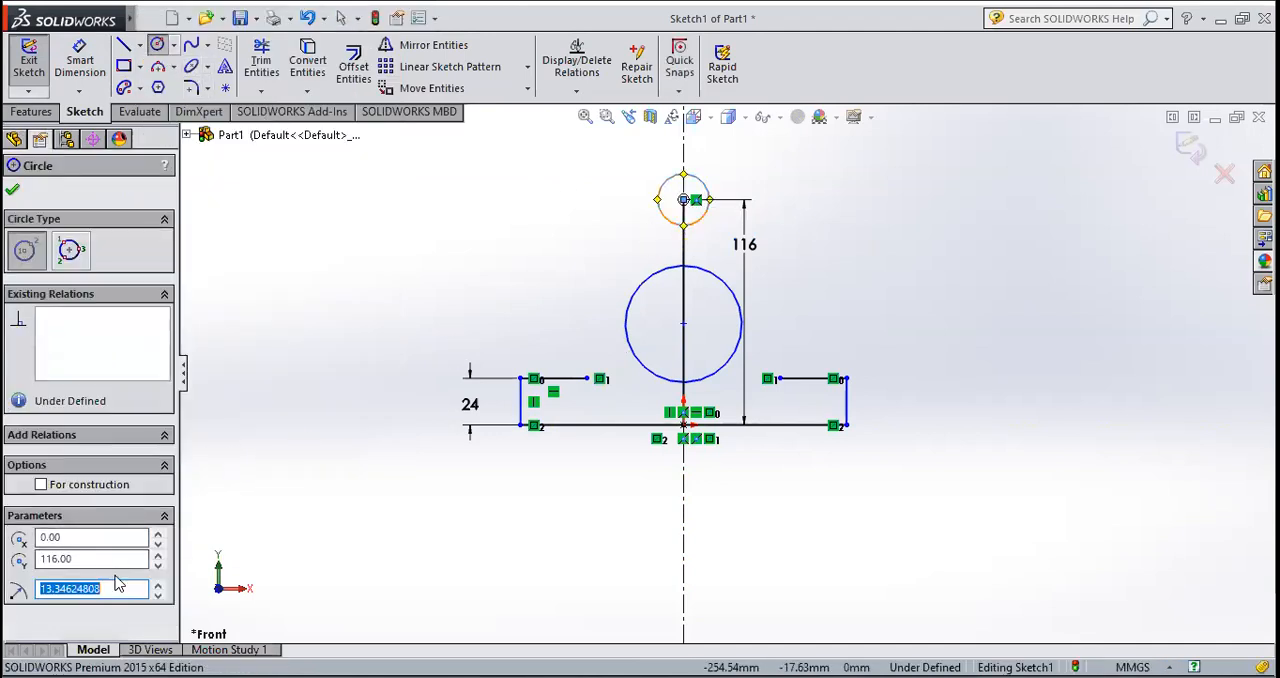
pyautogui.press('Return')
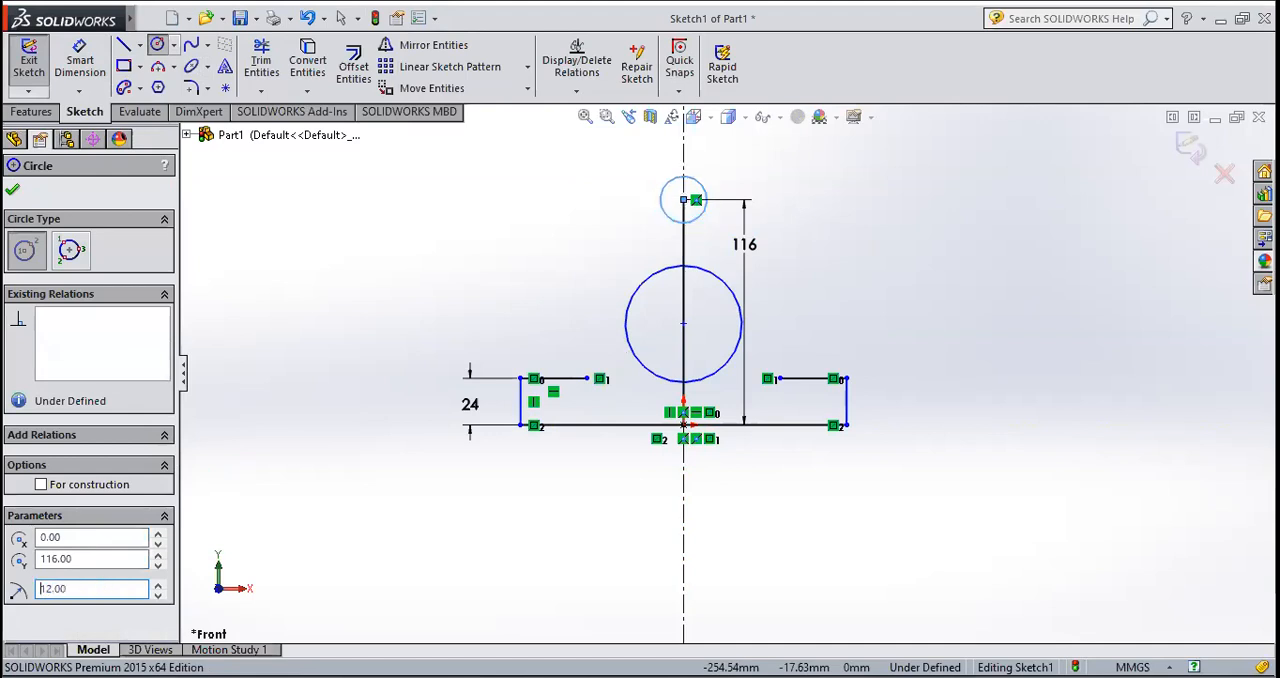
pyautogui.click(15, 191)
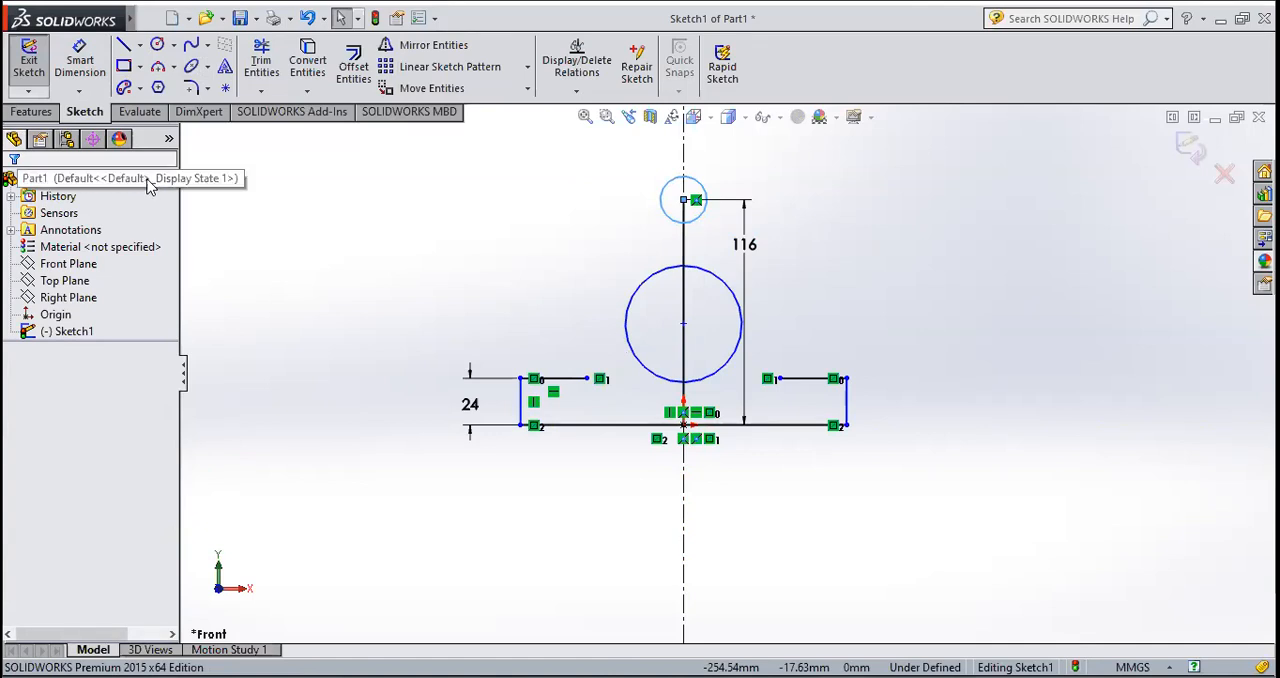
# Step: Draw two larger circles concentric with the 12 mm radius circle, with radii of about 27.5 mm and 43 mm
pyautogui.click(157, 44)
pyautogui.click(685, 200)
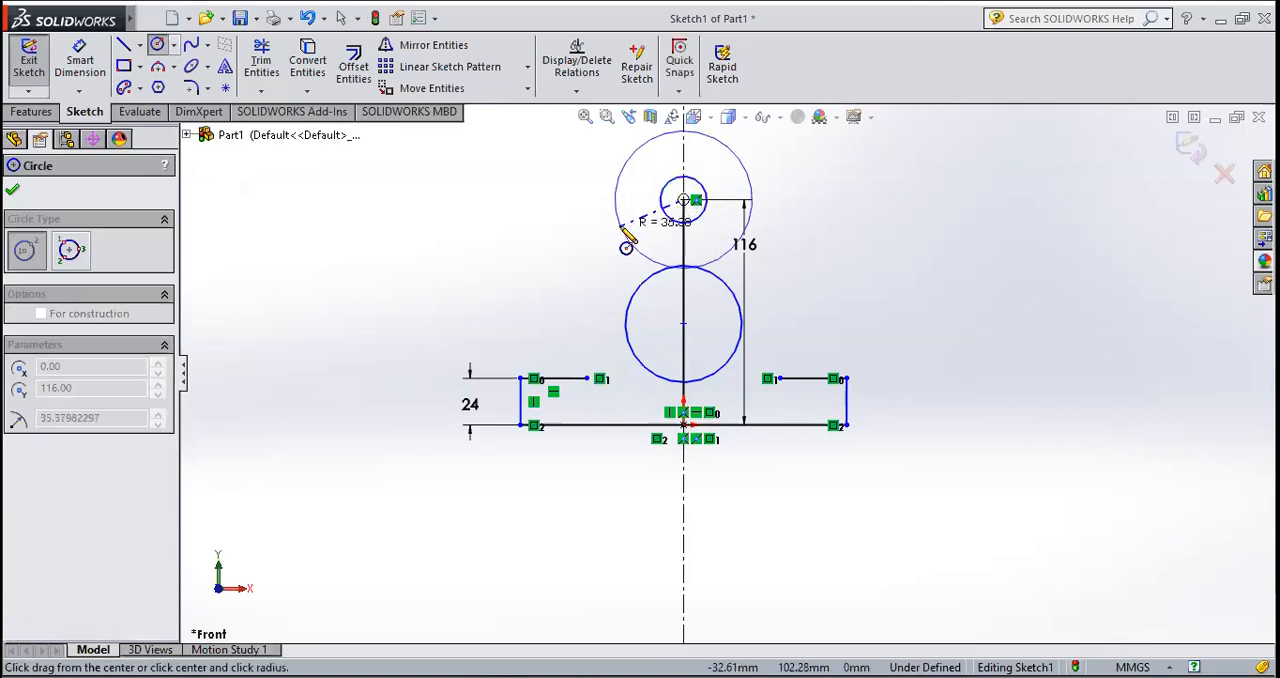
pyautogui.click(633, 213)
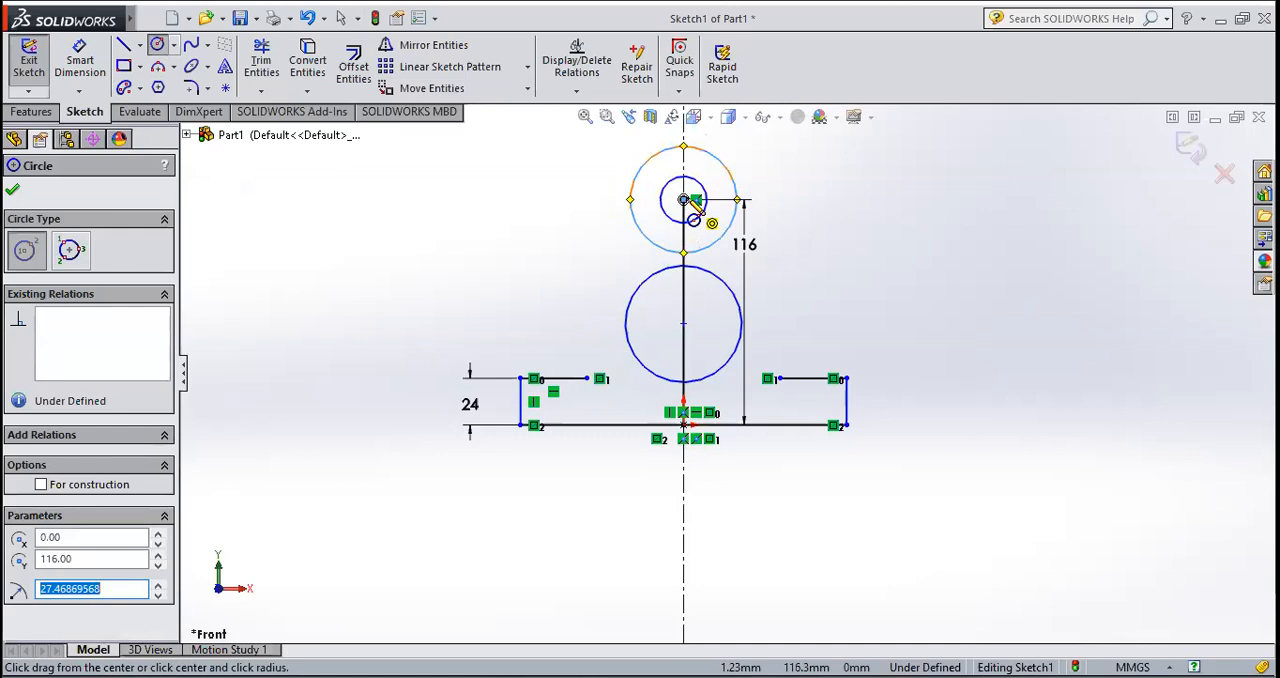
pyautogui.click(685, 200)
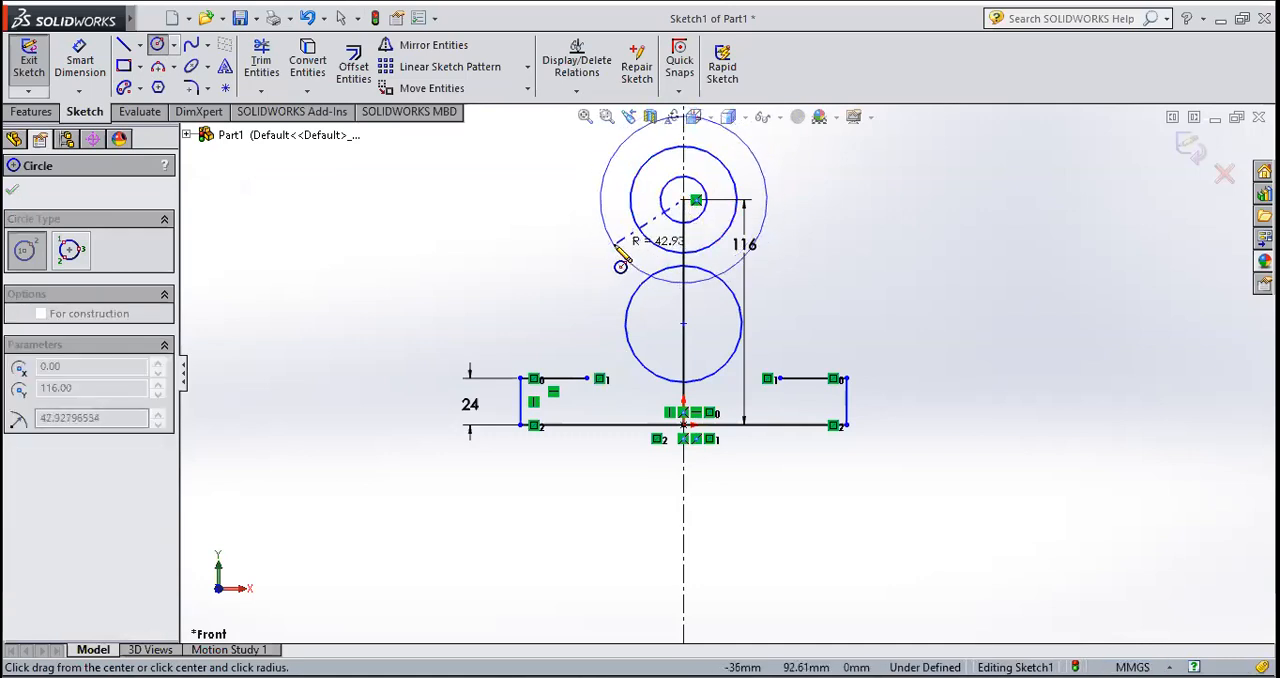
pyautogui.click(624, 259)
pyautogui.click(13, 194)
# Step: Dimension the middle concentric circle and set its diameter to 52 mm
pyautogui.click(80, 62)
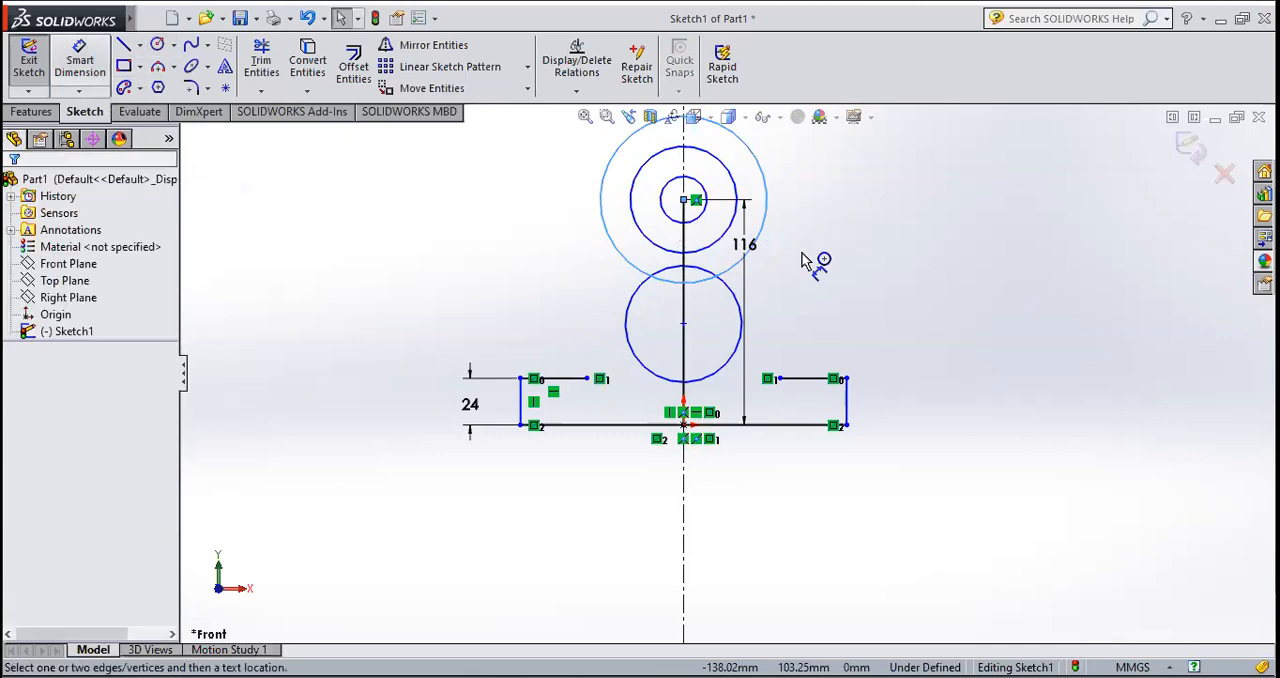
pyautogui.click(728, 174)
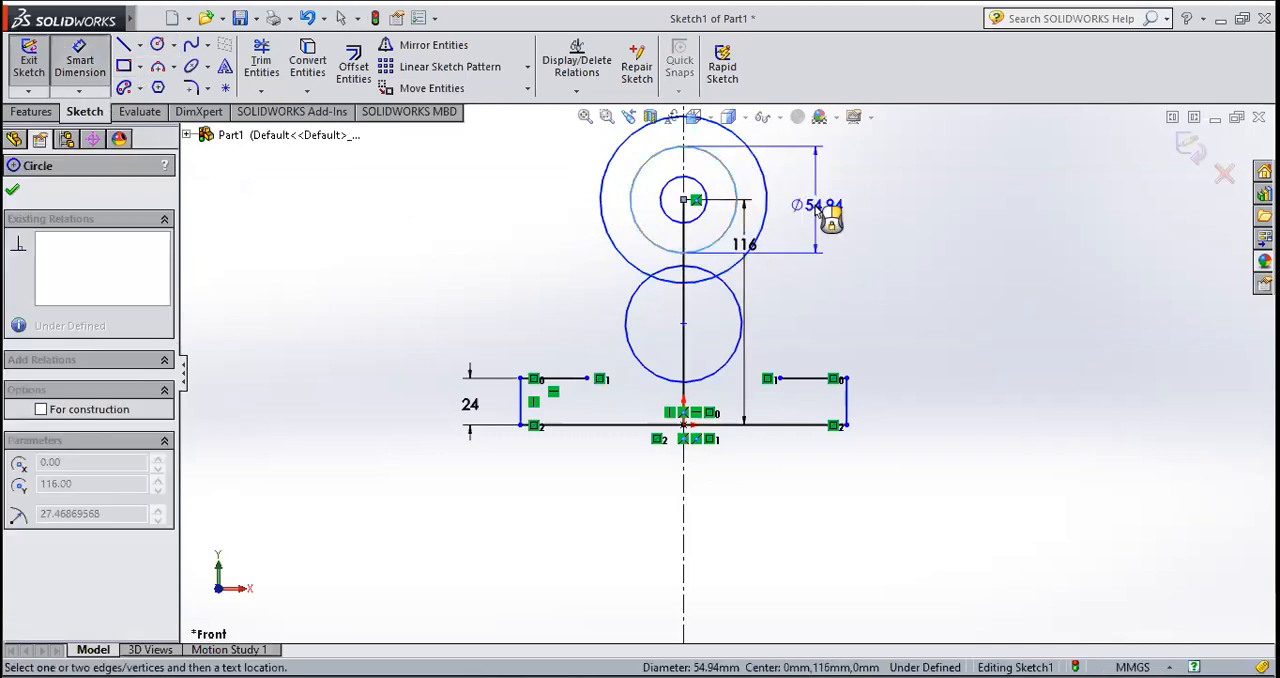
pyautogui.click(820, 207)
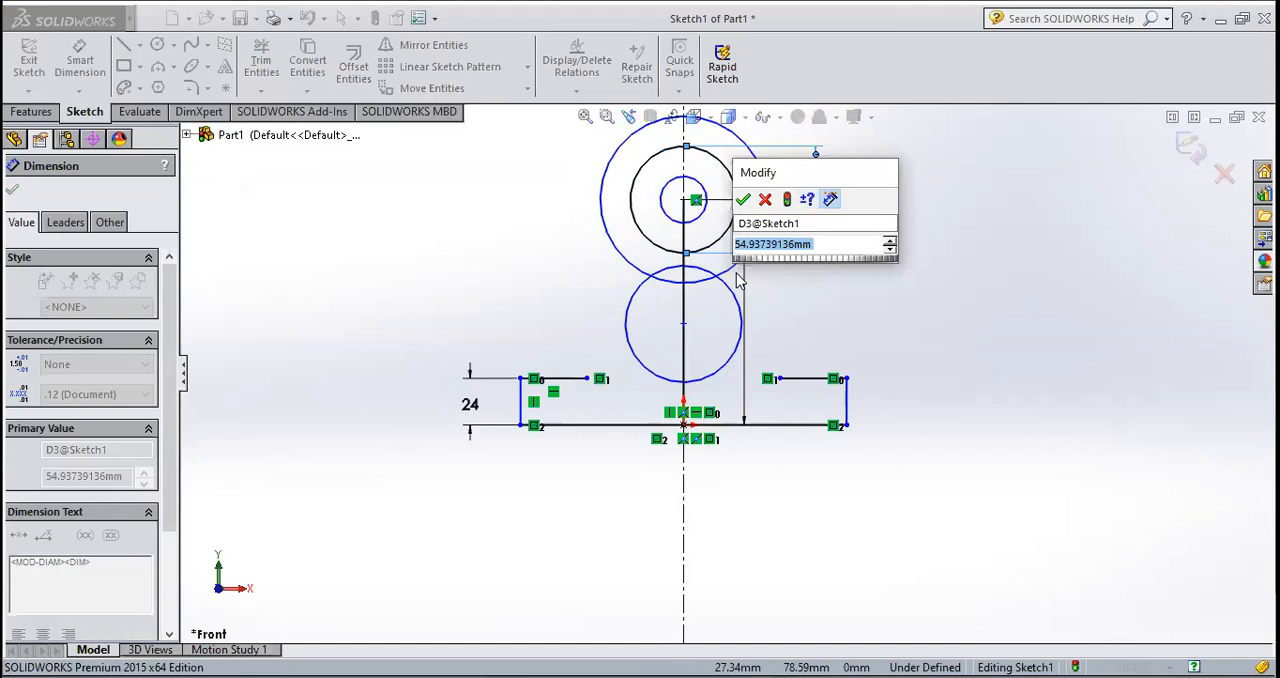
pyautogui.write('52')
pyautogui.press('Return')
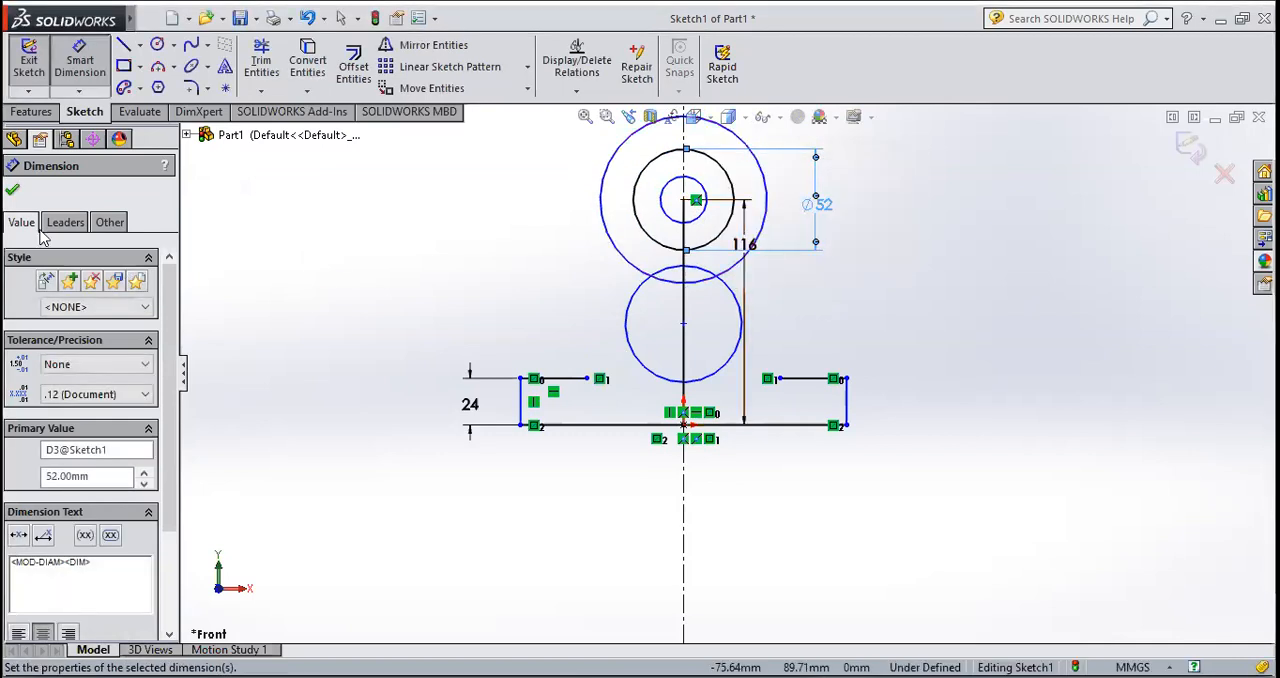
pyautogui.click(13, 192)
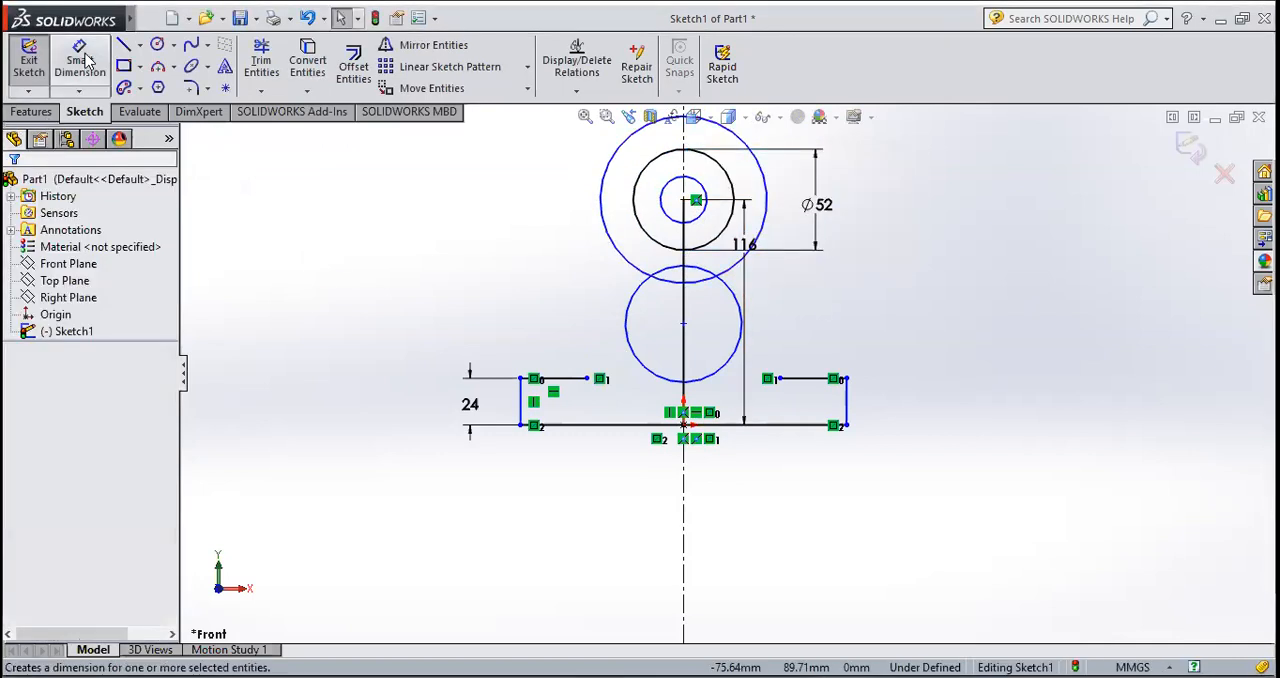
# Step: Dimension the outermost concentric circle and set its diameter to 80 mm
pyautogui.click(82, 60)
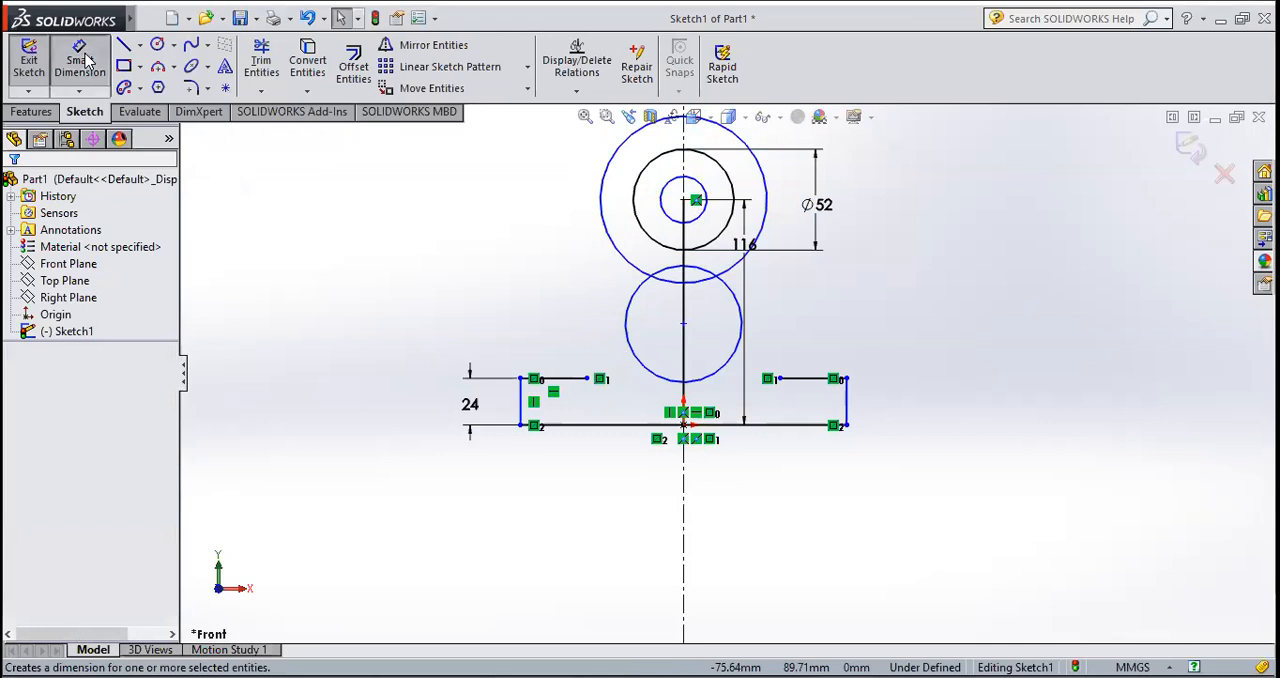
pyautogui.click(562, 212)
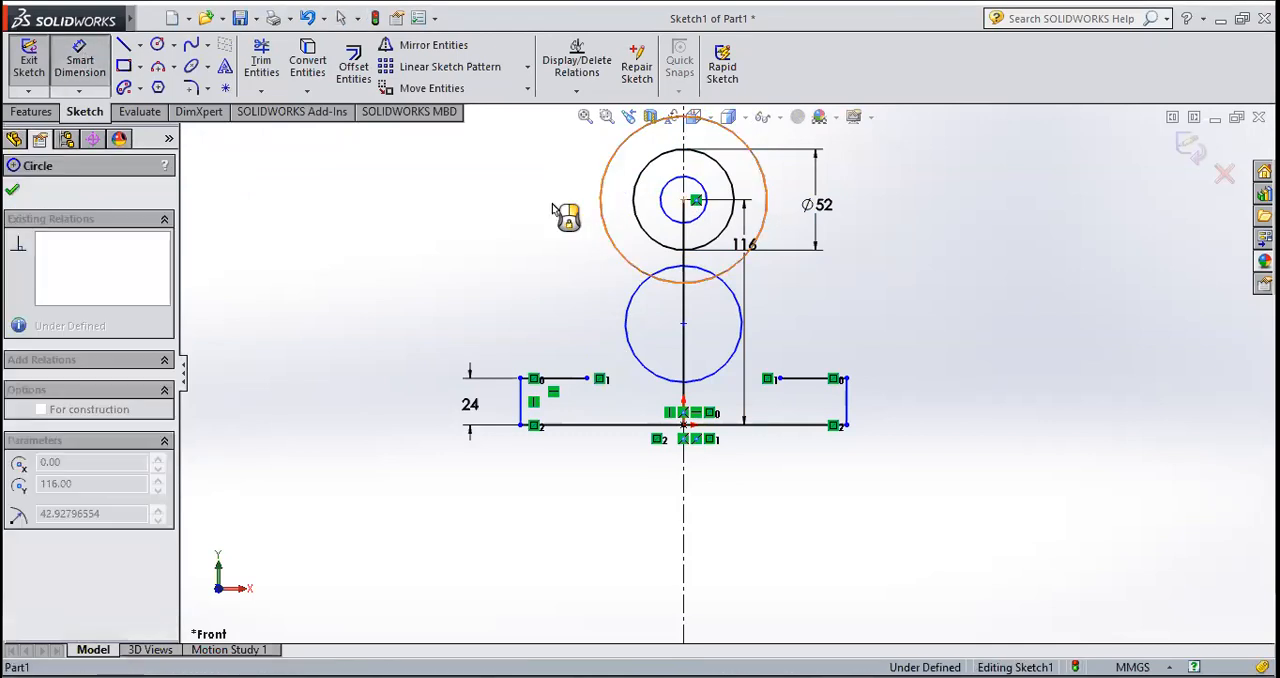
pyautogui.click(557, 207)
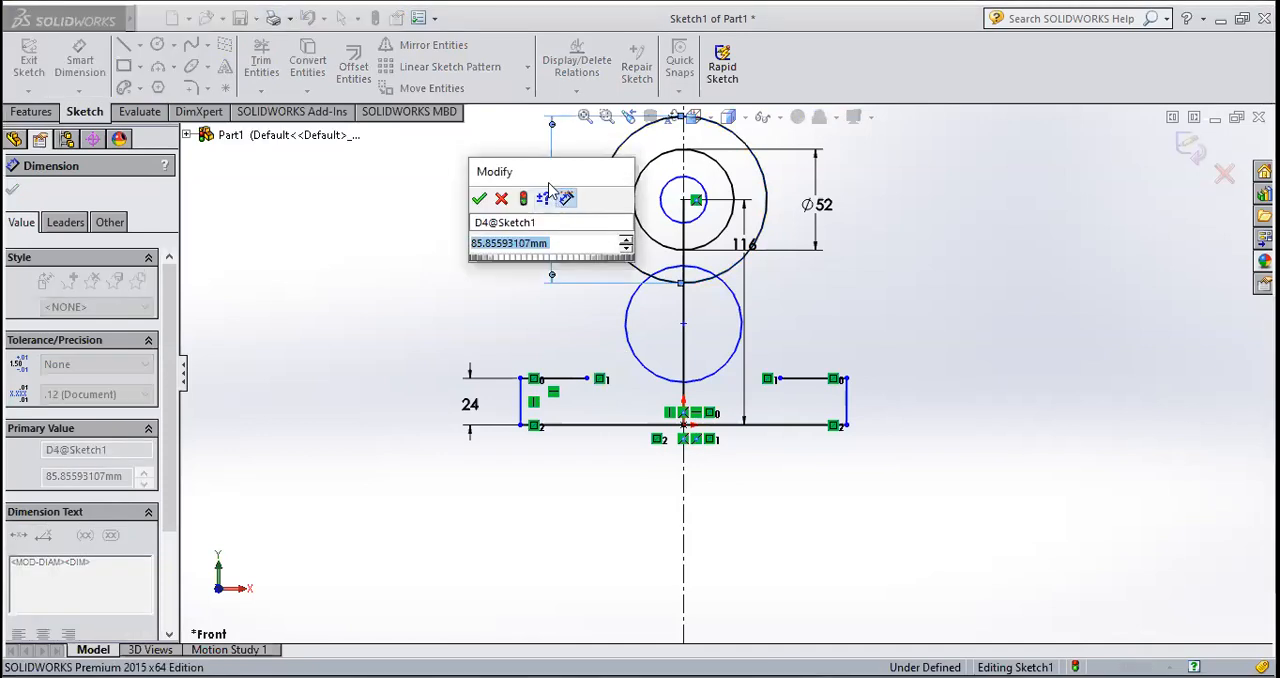
pyautogui.write('80')
pyautogui.press('Return')
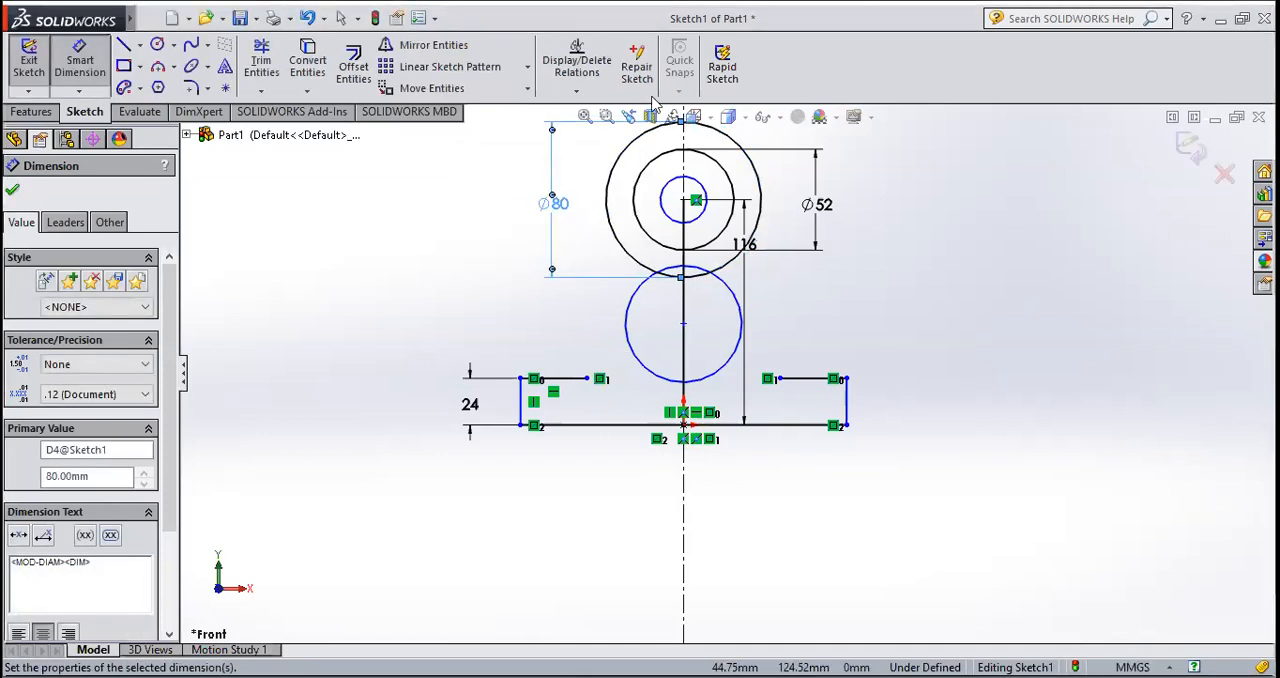
pyautogui.click(13, 193)
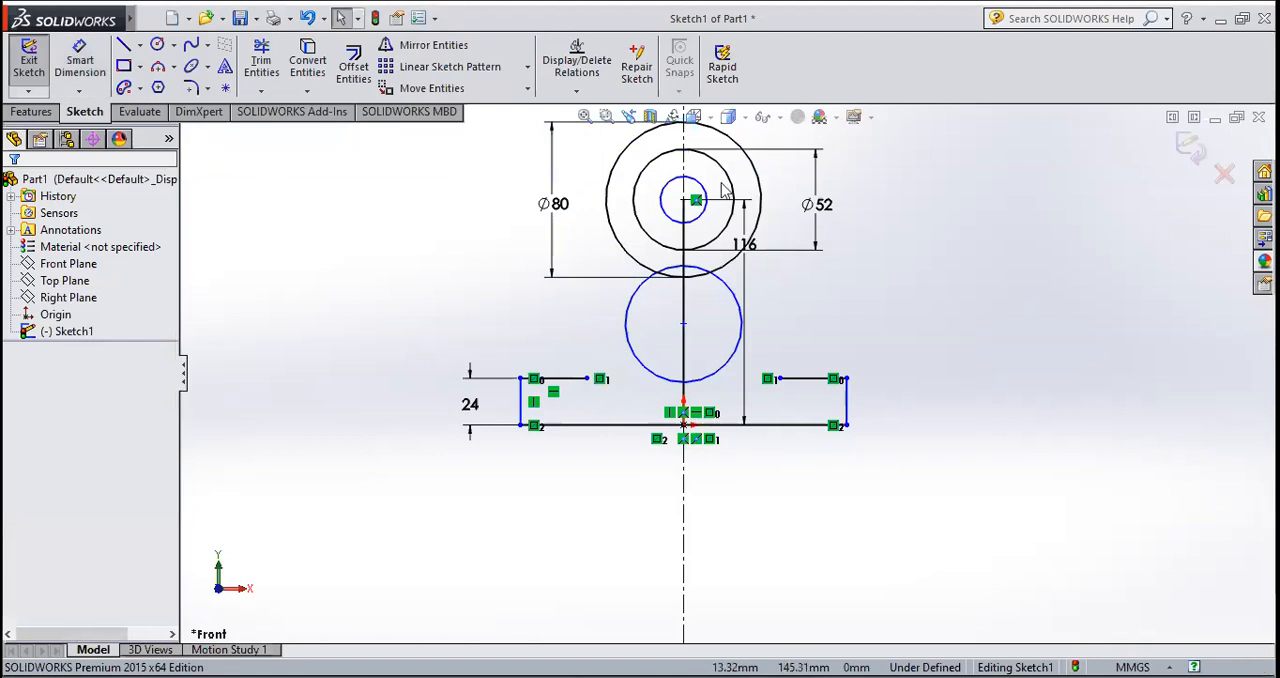
# Step: Draw an infinite-length horizontal centerline through the shared centre of the concentric circles
pyautogui.scroll(-2, 711, 196)
pyautogui.scroll(2, 721, 224)
pyautogui.click(141, 46)
pyautogui.click(205, 83)
pyautogui.scroll(-1, 711, 315)
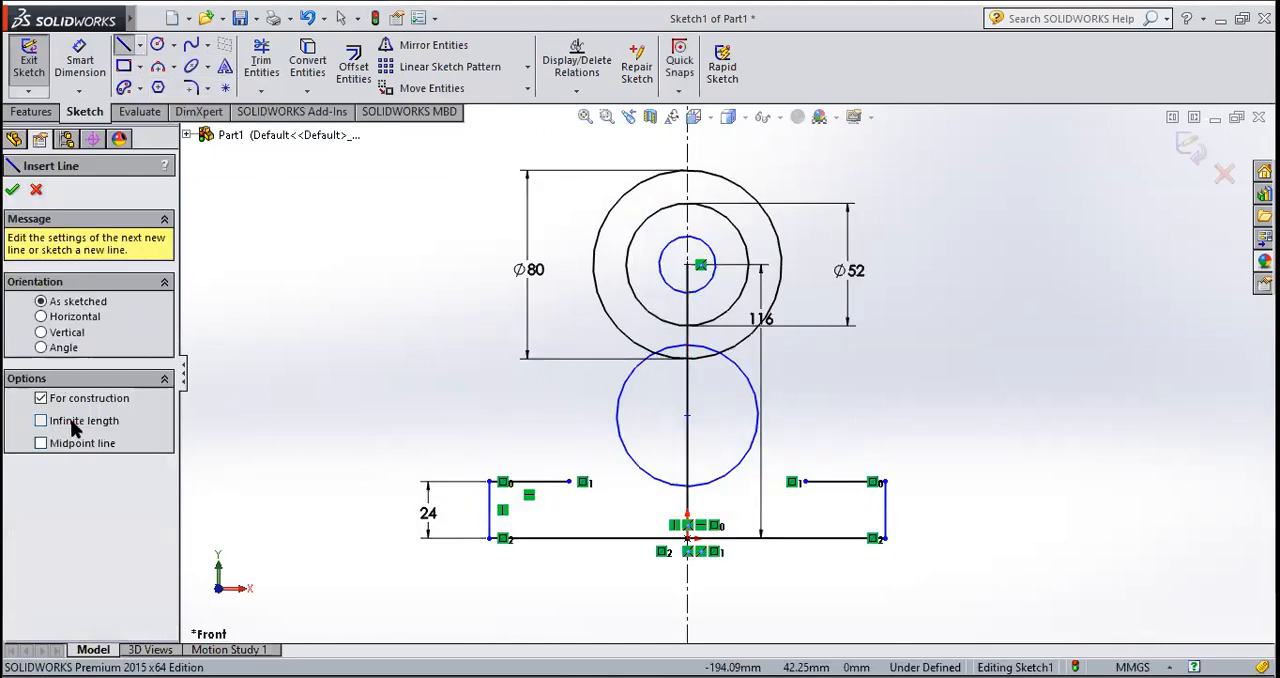
pyautogui.click(687, 265)
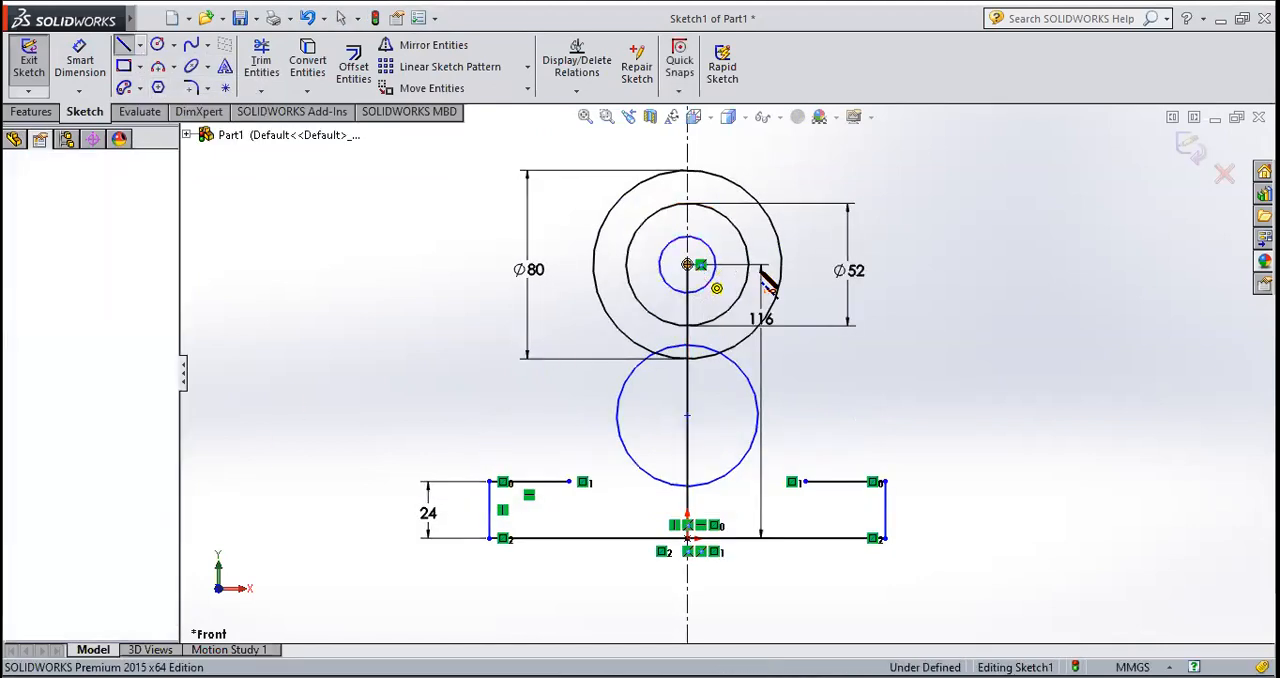
pyautogui.click(818, 266)
pyautogui.press('Escape')
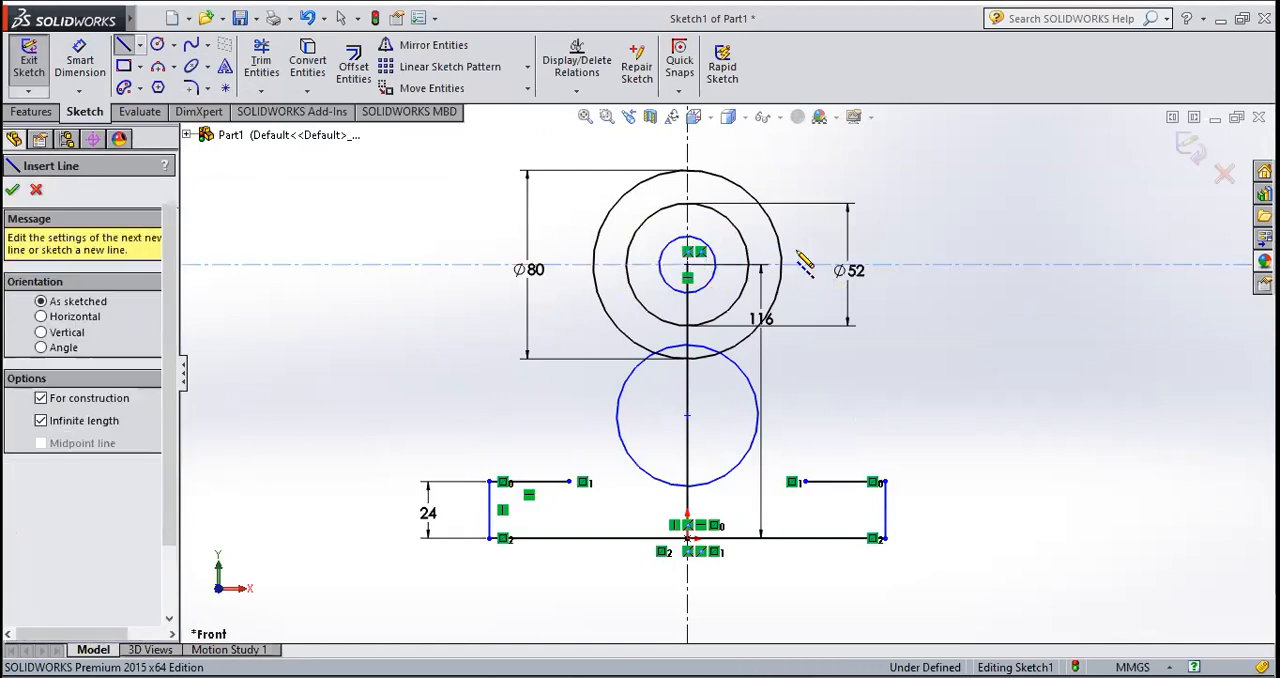
pyautogui.press('Escape')
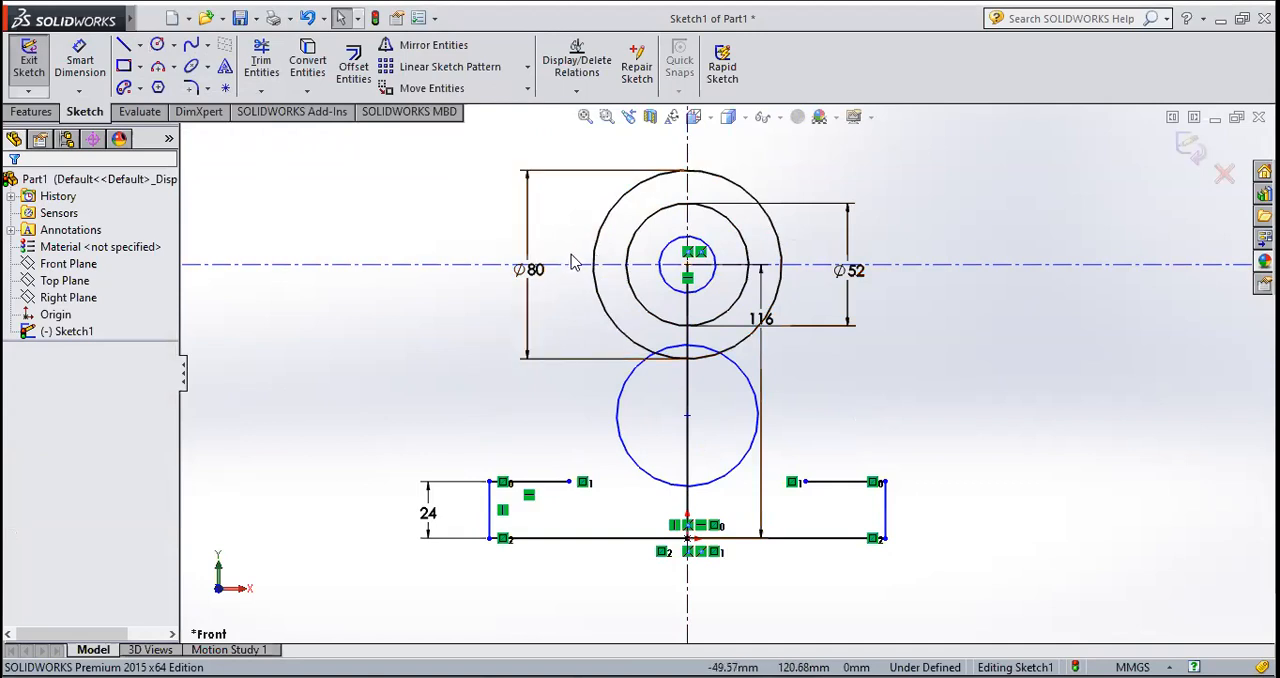
# Step: Draw a 14 mm radius circle centred where the 80 mm circle crosses the horizontal centerline on its right side
pyautogui.click(157, 44)
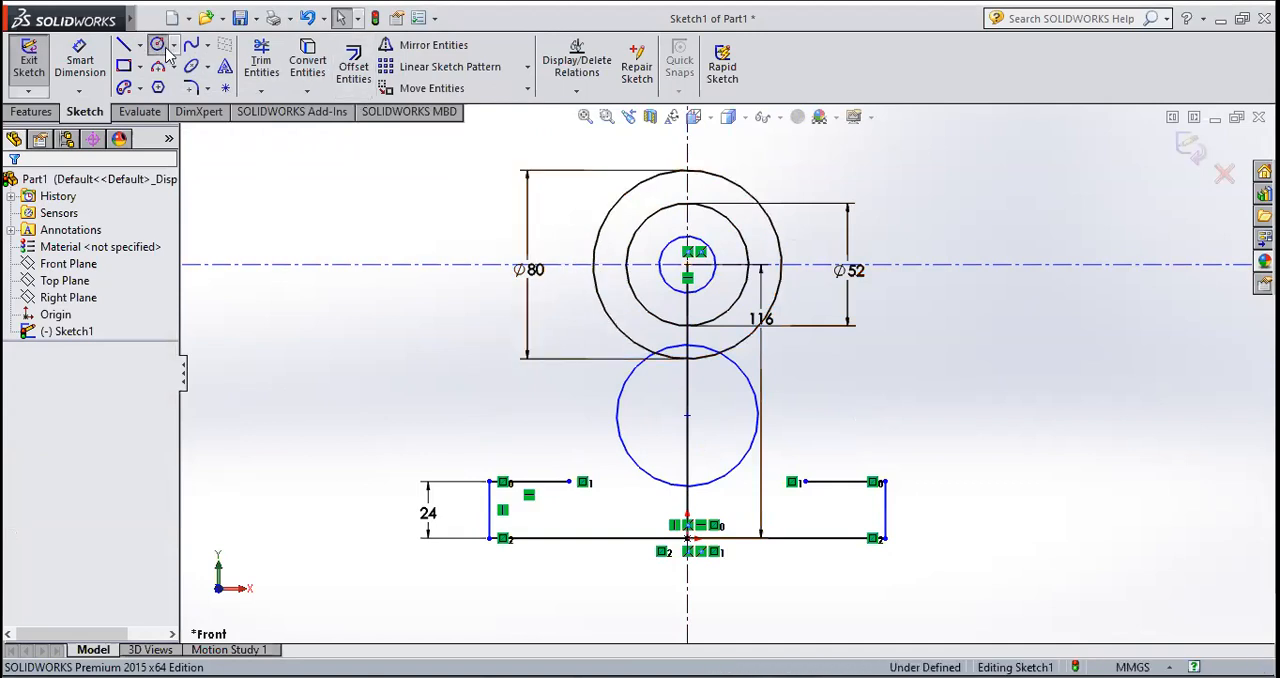
pyautogui.click(781, 265)
pyautogui.click(766, 291)
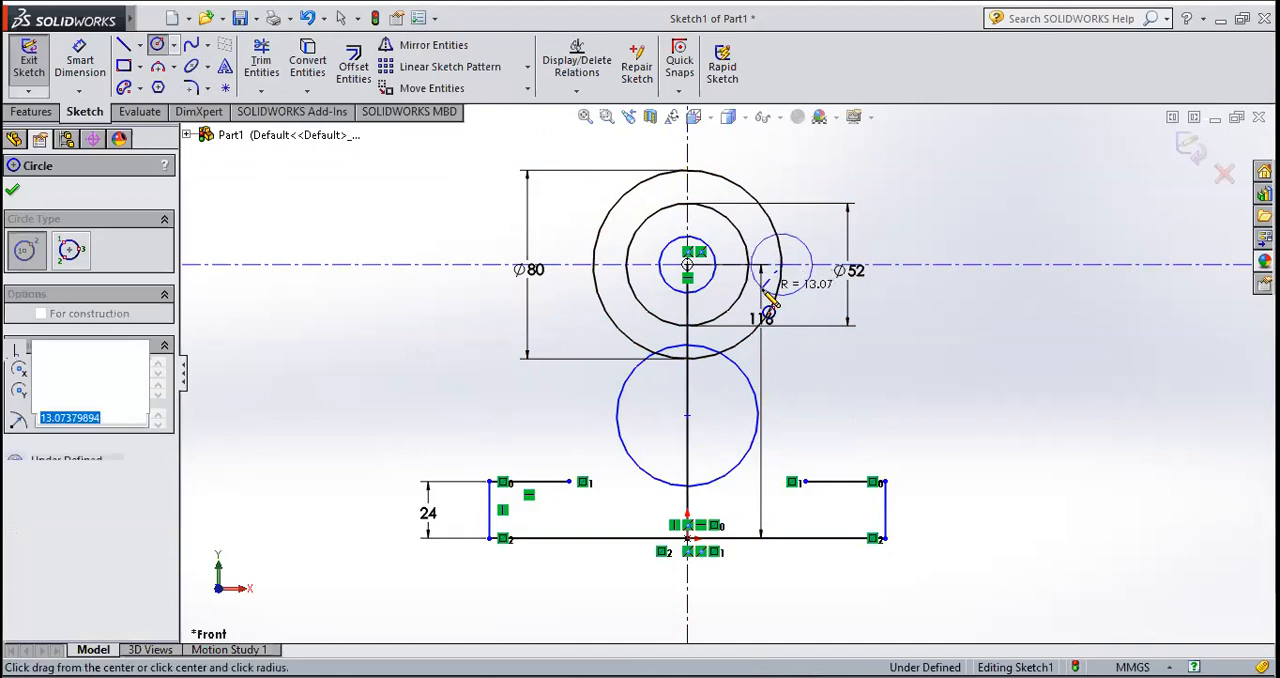
pyautogui.press('Return')
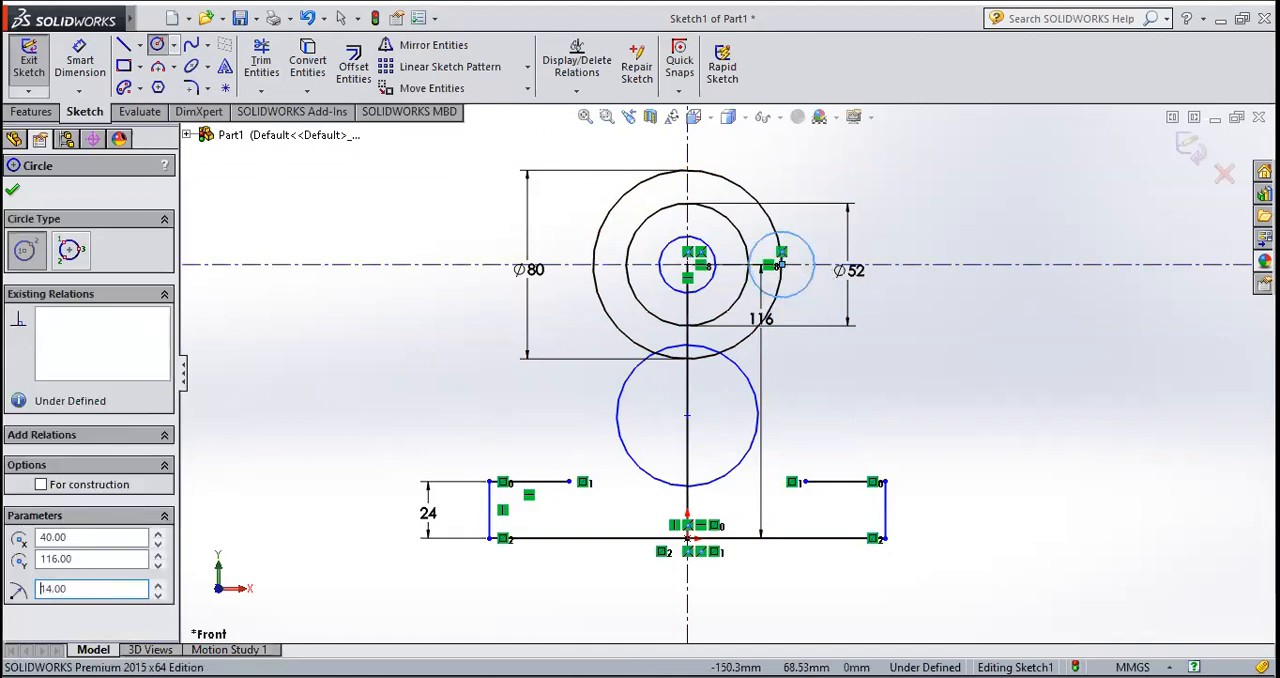
pyautogui.click(13, 193)
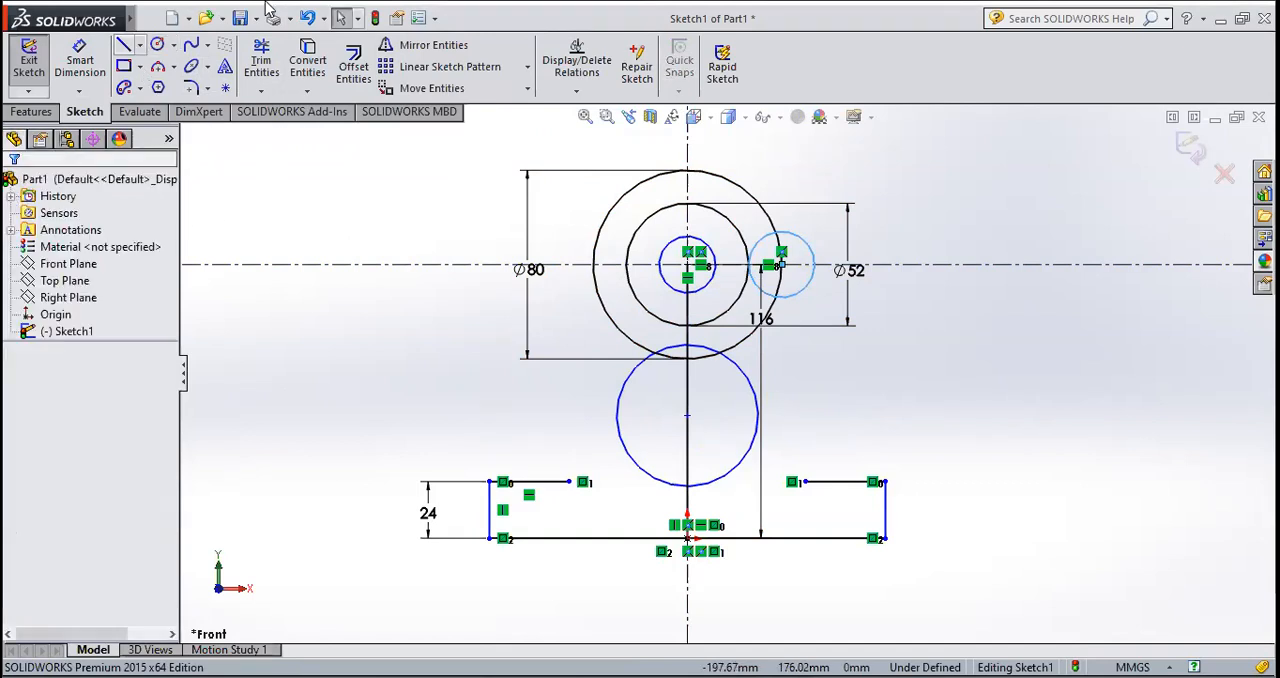
# Step: Mirror the 14 mm radius circle about the vertical centerline, keeping the original
pyautogui.click(450, 48)
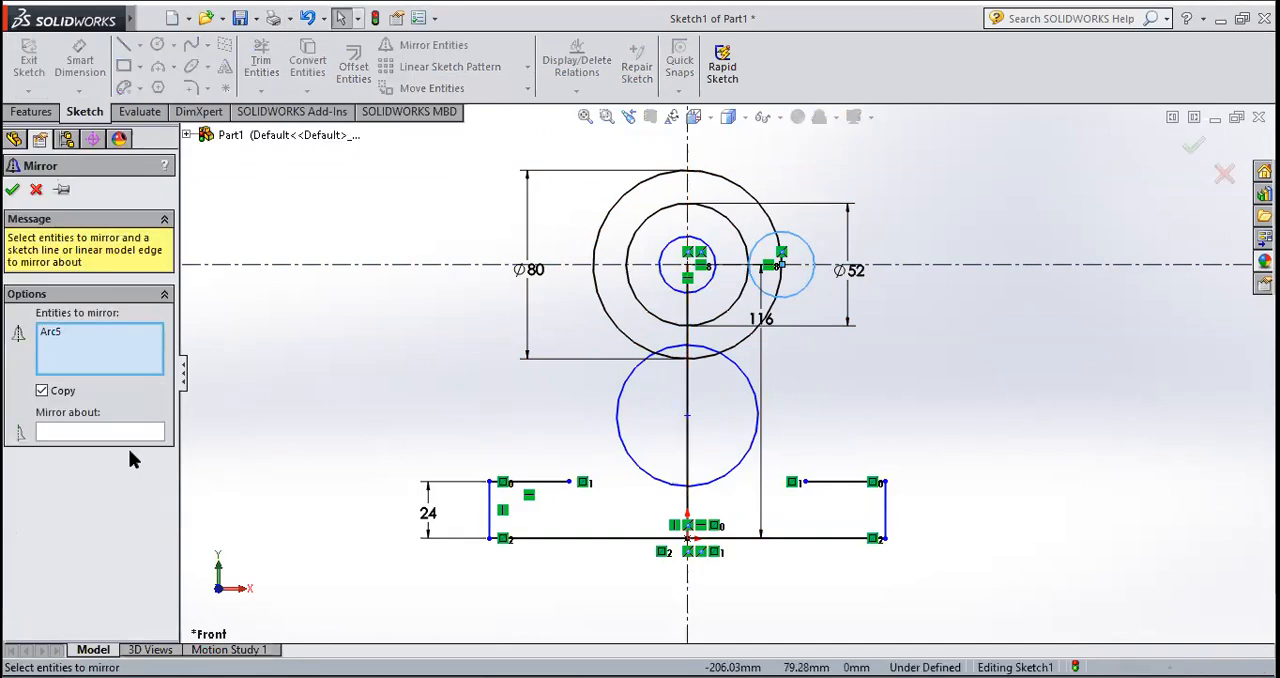
pyautogui.click(123, 436)
pyautogui.click(688, 186)
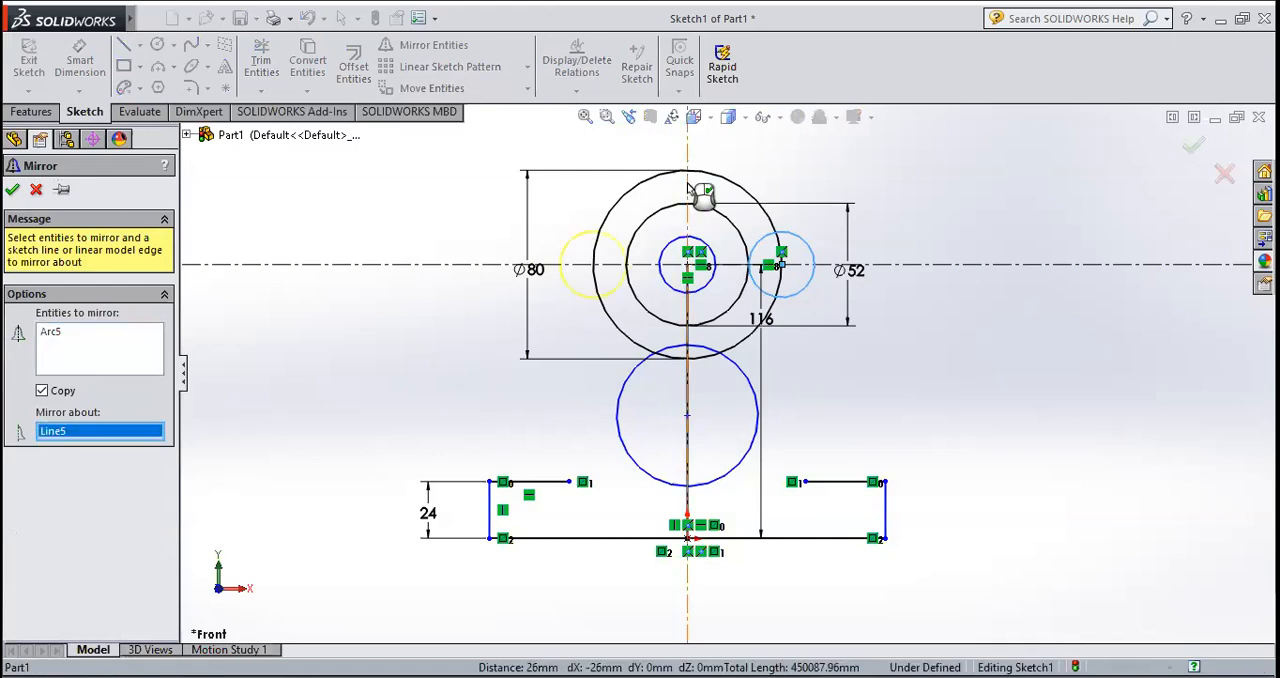
pyautogui.click(13, 188)
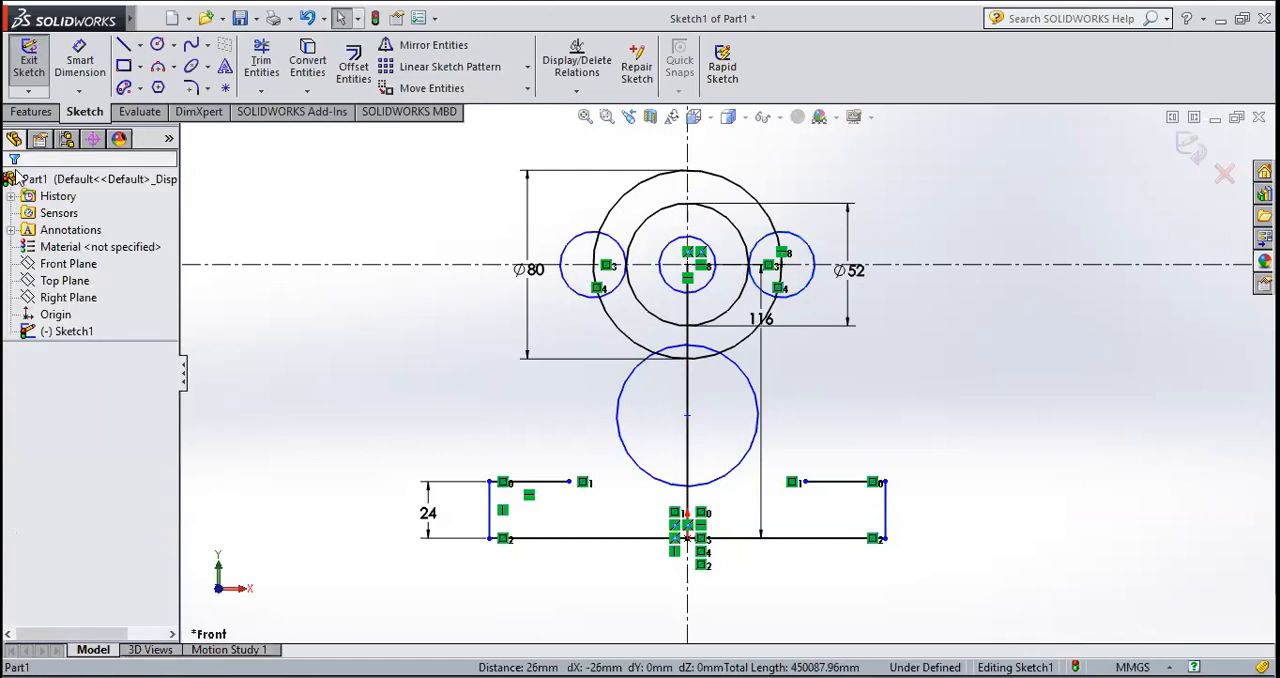
# Step: Draw a 54 mm radius circle concentric with the 80 mm circle and tangent to the outer side of the small right-hand circle
pyautogui.click(157, 44)
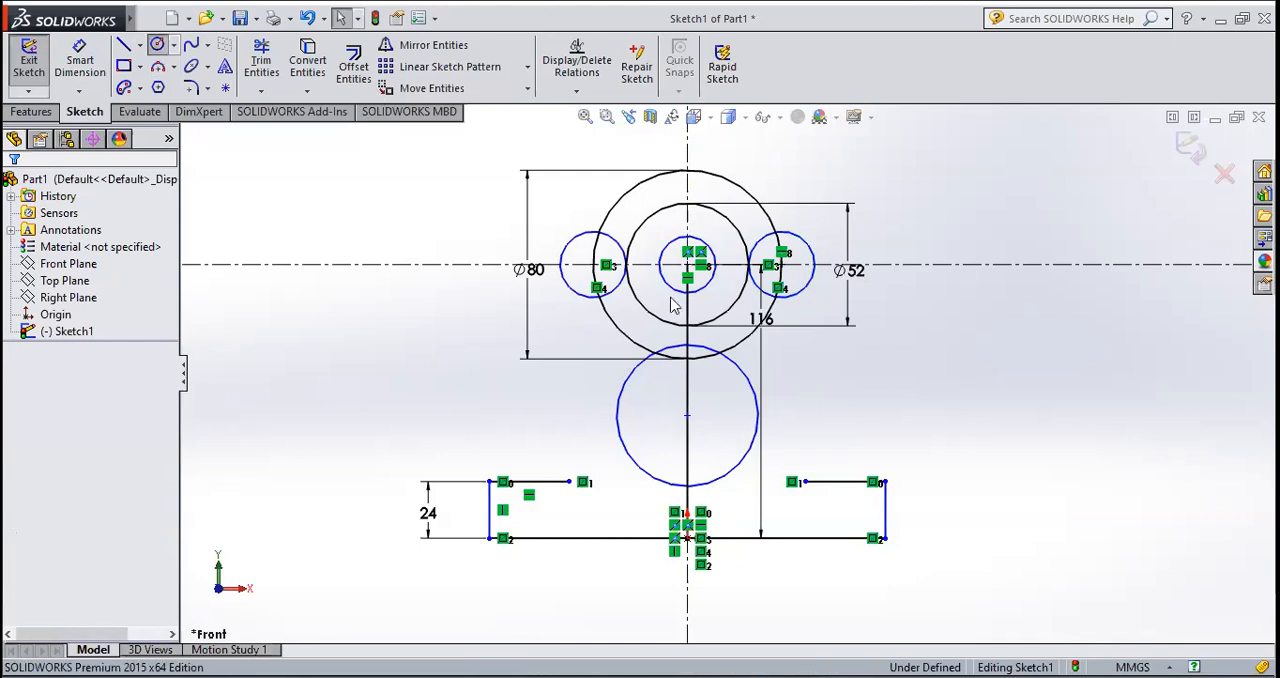
pyautogui.click(687, 265)
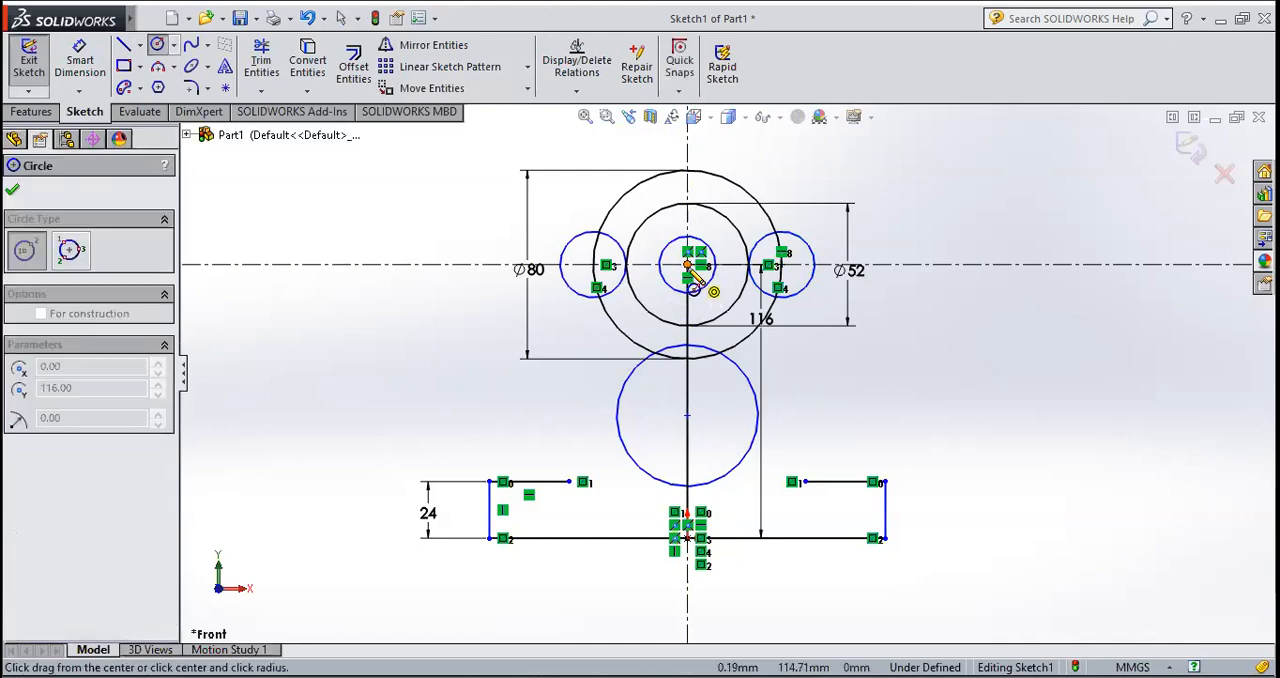
pyautogui.click(816, 268)
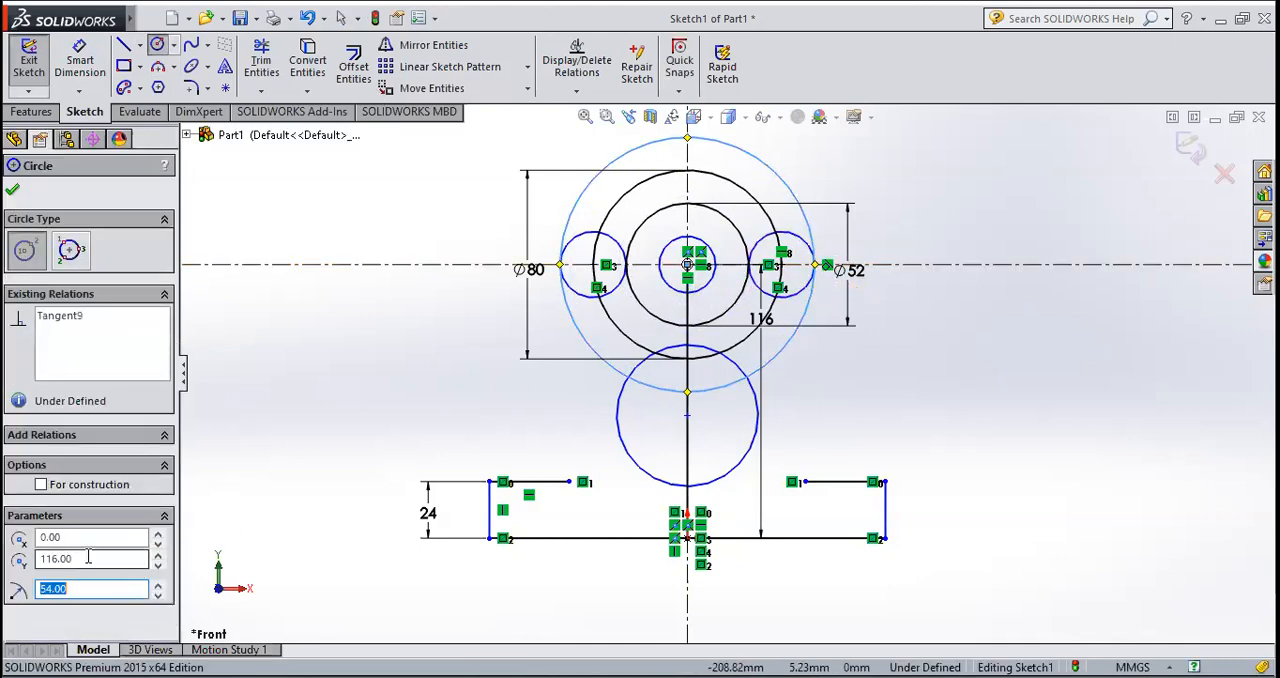
pyautogui.click(13, 189)
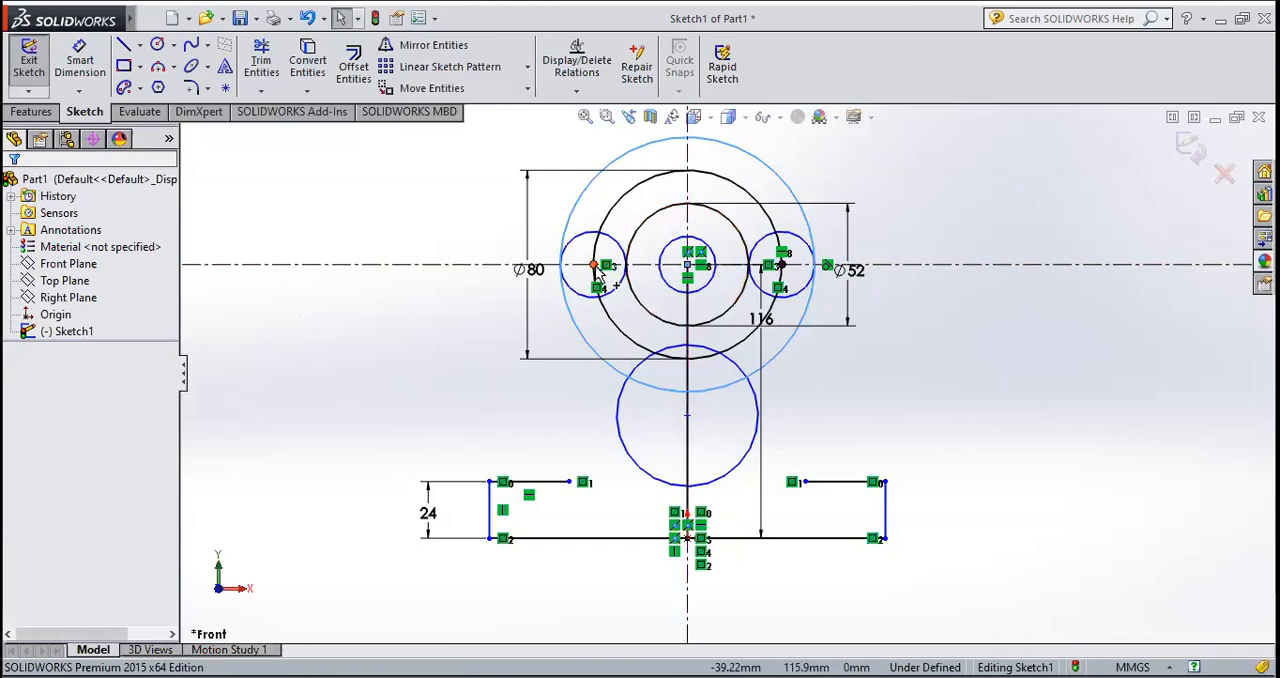
# Step: Draw a circle centred on the small left-hand circle and set its radius to 36 mm
pyautogui.click(157, 44)
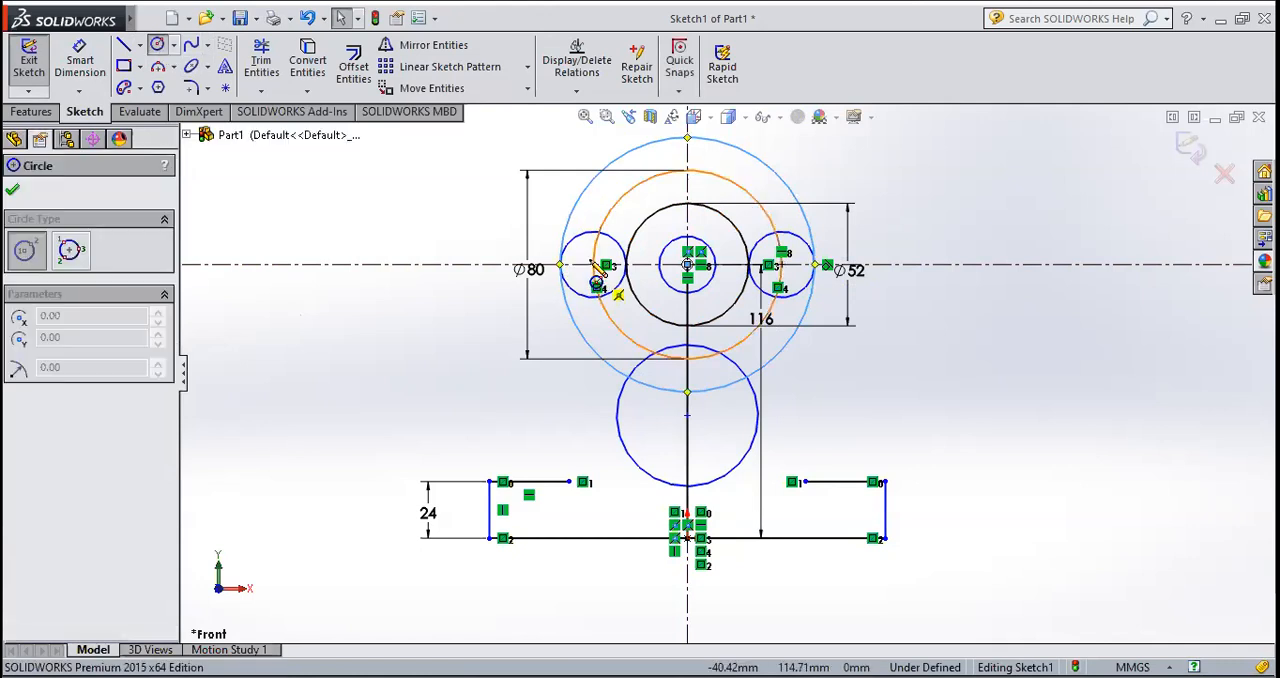
pyautogui.click(593, 265)
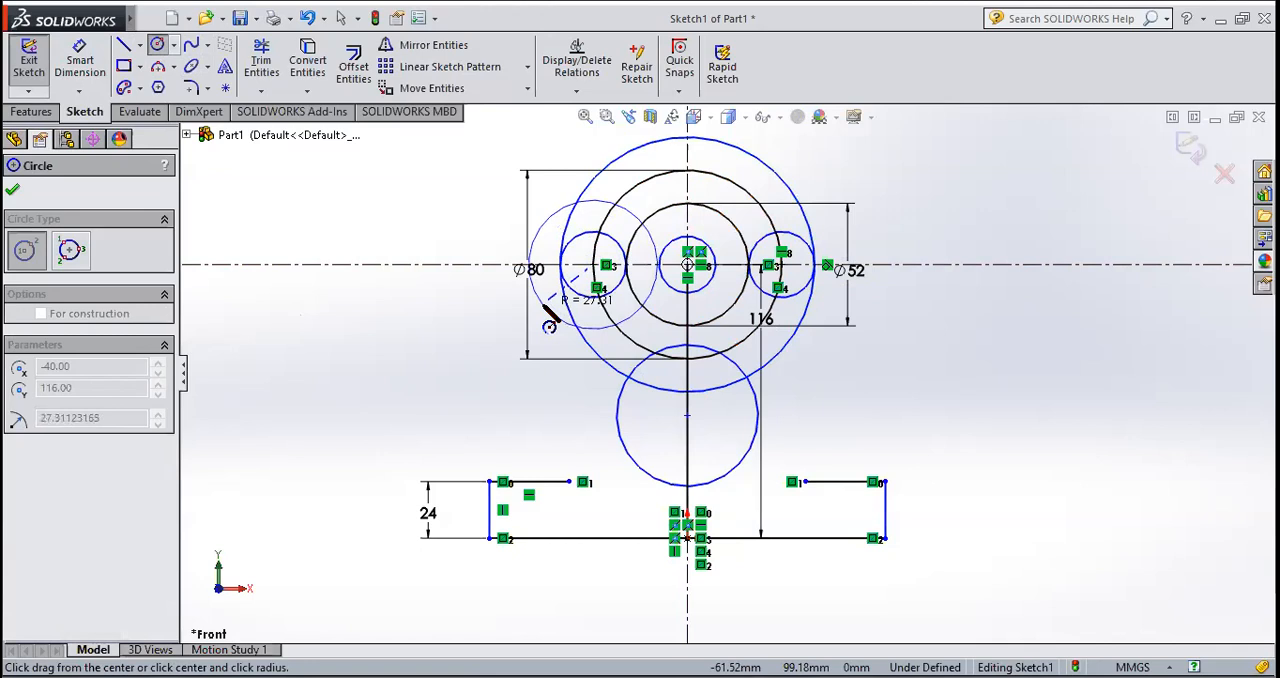
pyautogui.click(550, 308)
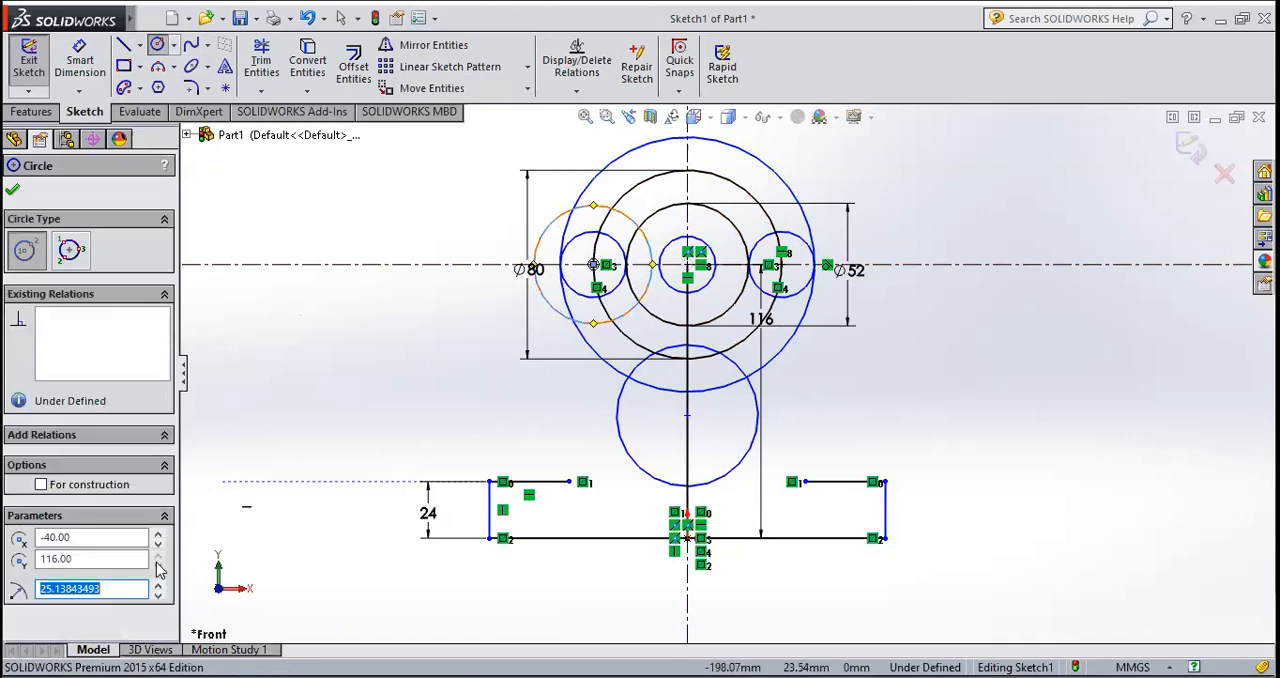
pyautogui.write('36')
pyautogui.press('Return')
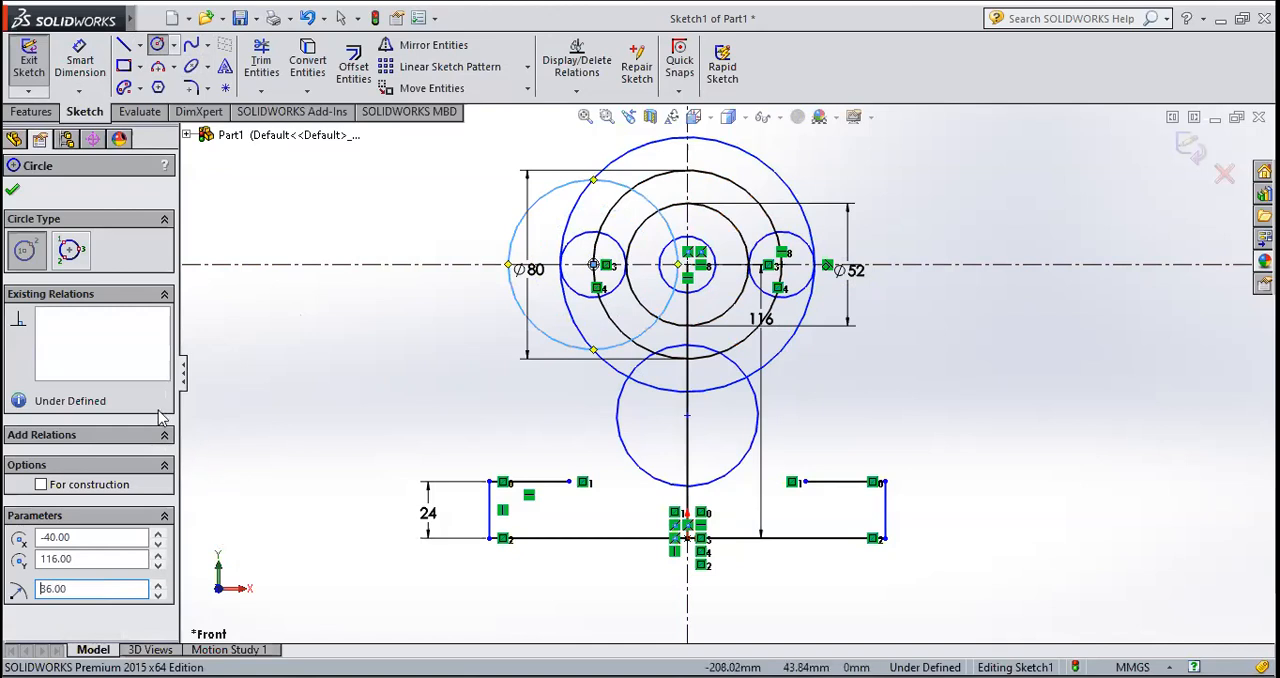
pyautogui.click(12, 192)
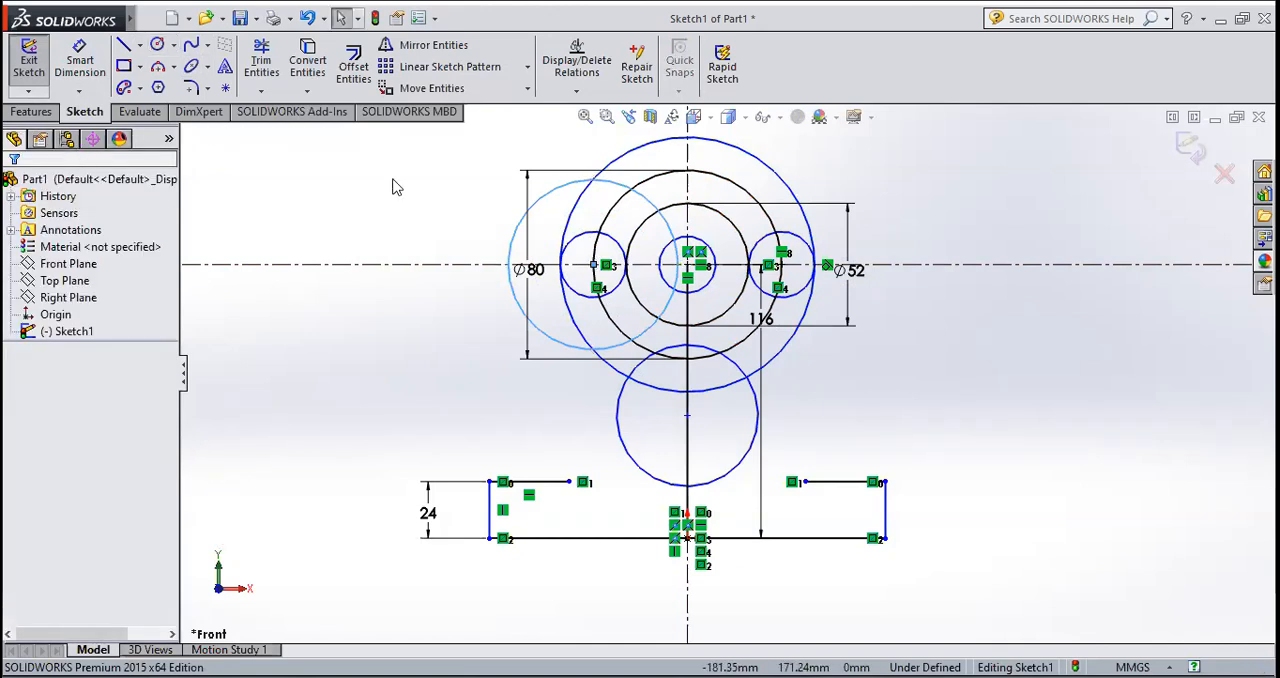
# Step: Mirror the 36 mm radius circle about the vertical centerline, keeping the original
pyautogui.click(428, 45)
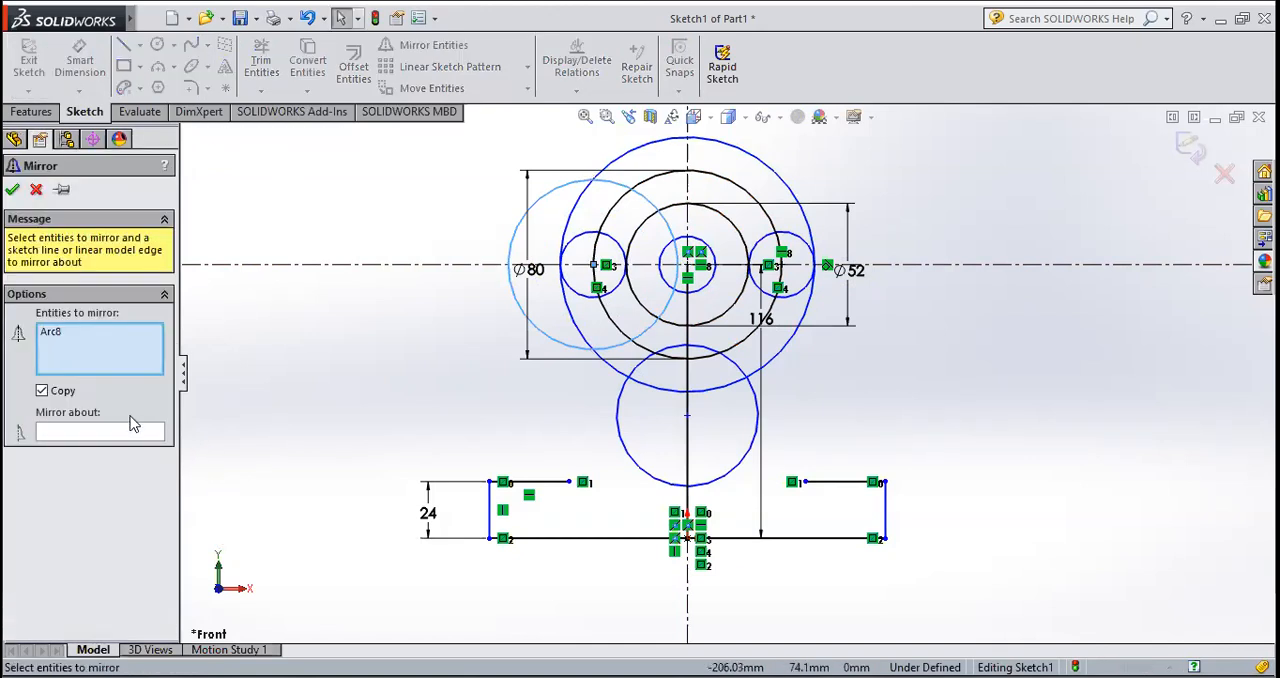
pyautogui.click(122, 430)
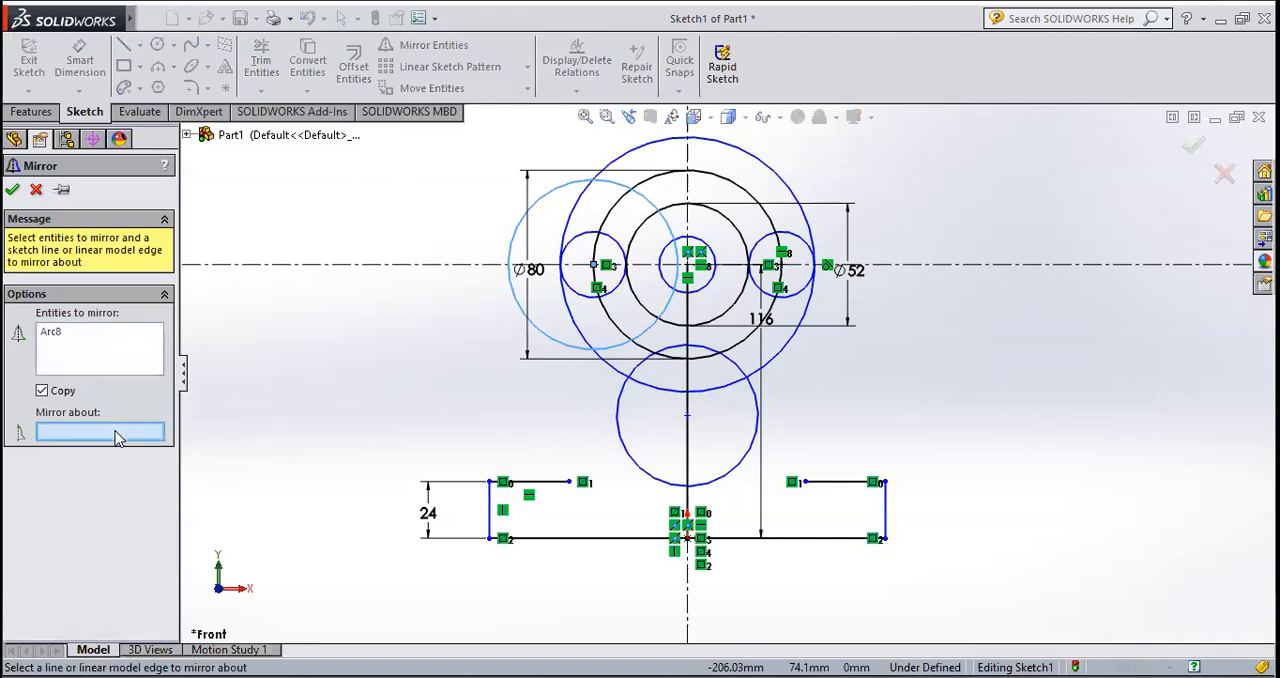
pyautogui.click(688, 198)
pyautogui.click(13, 190)
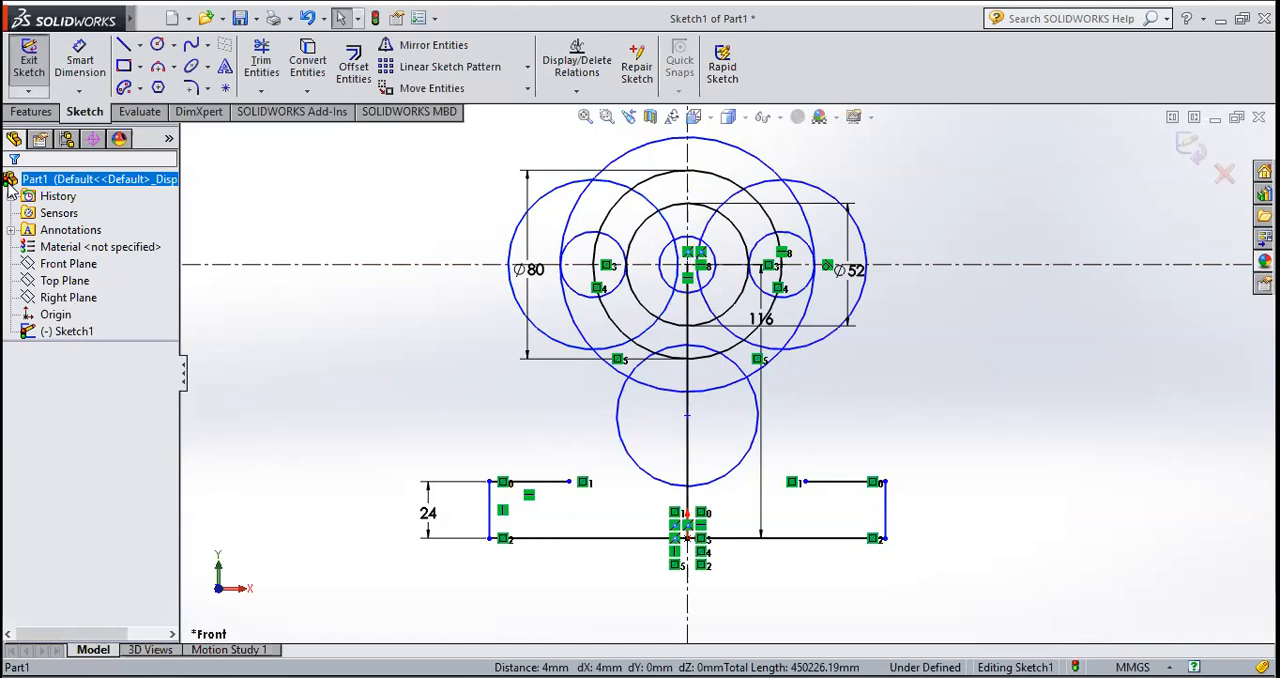
# Step: Draw a circle around the shared centre of the concentric circles and set its radius to 76 mm
pyautogui.click(157, 45)
pyautogui.click(687, 265)
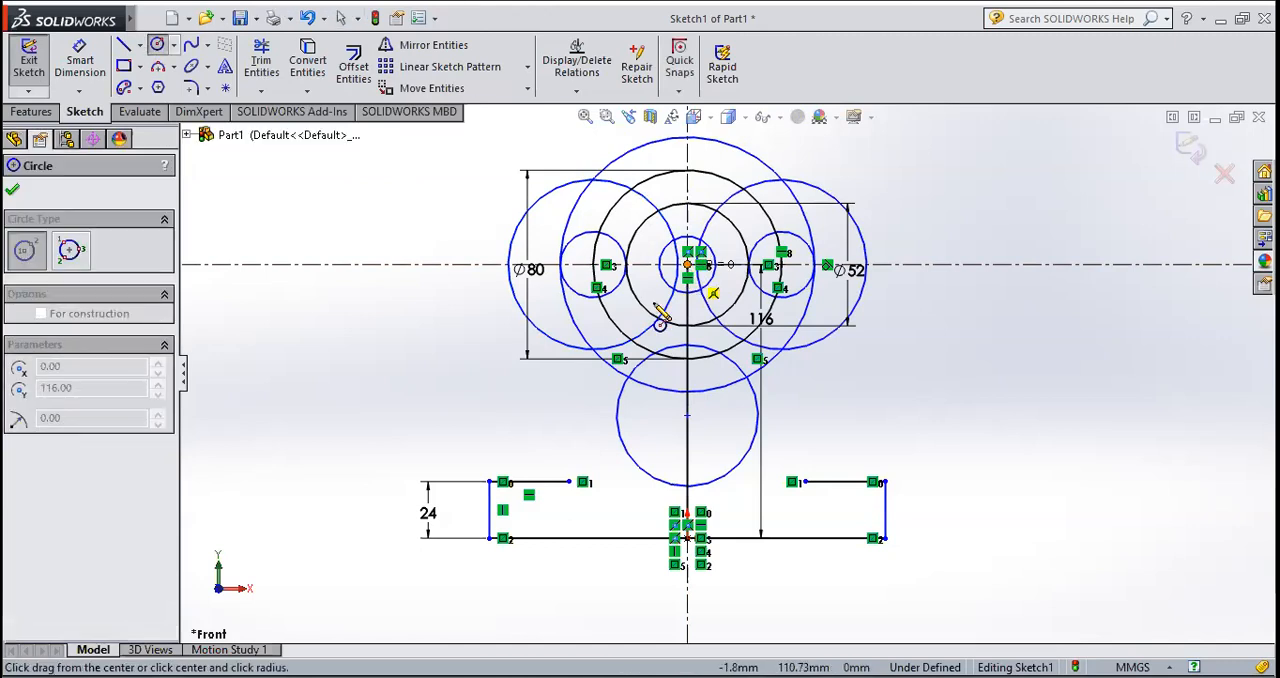
pyautogui.click(572, 390)
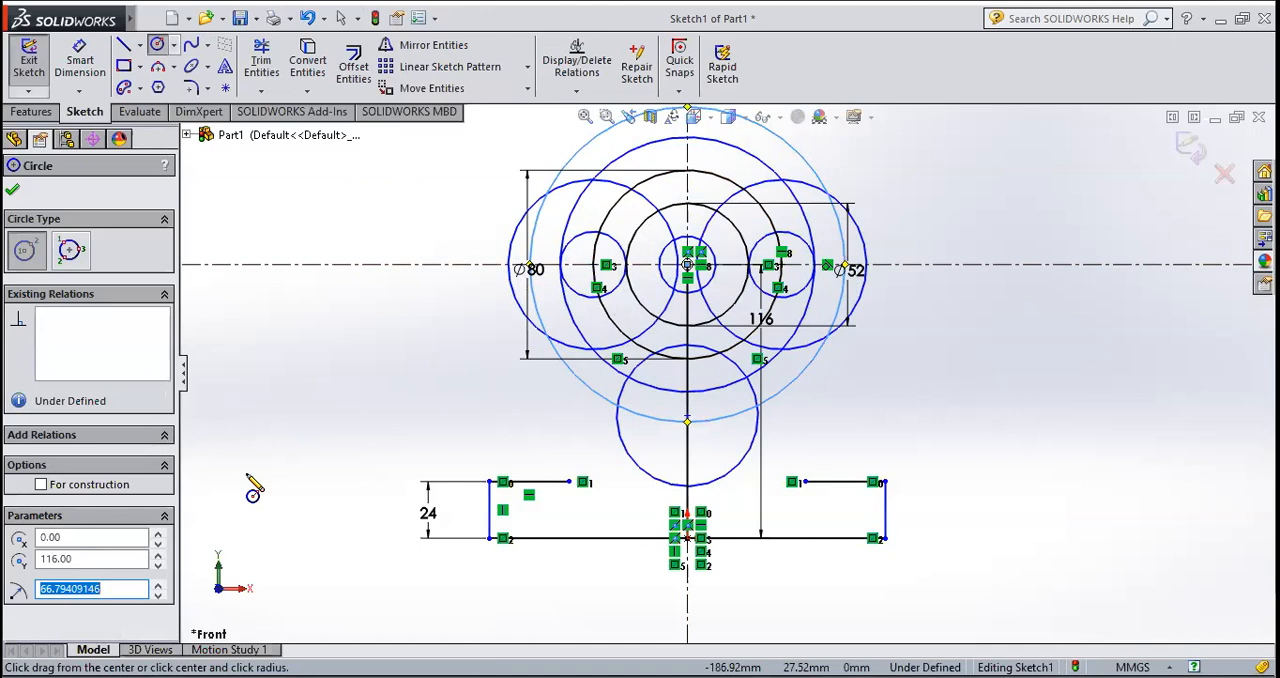
pyautogui.press('Return')
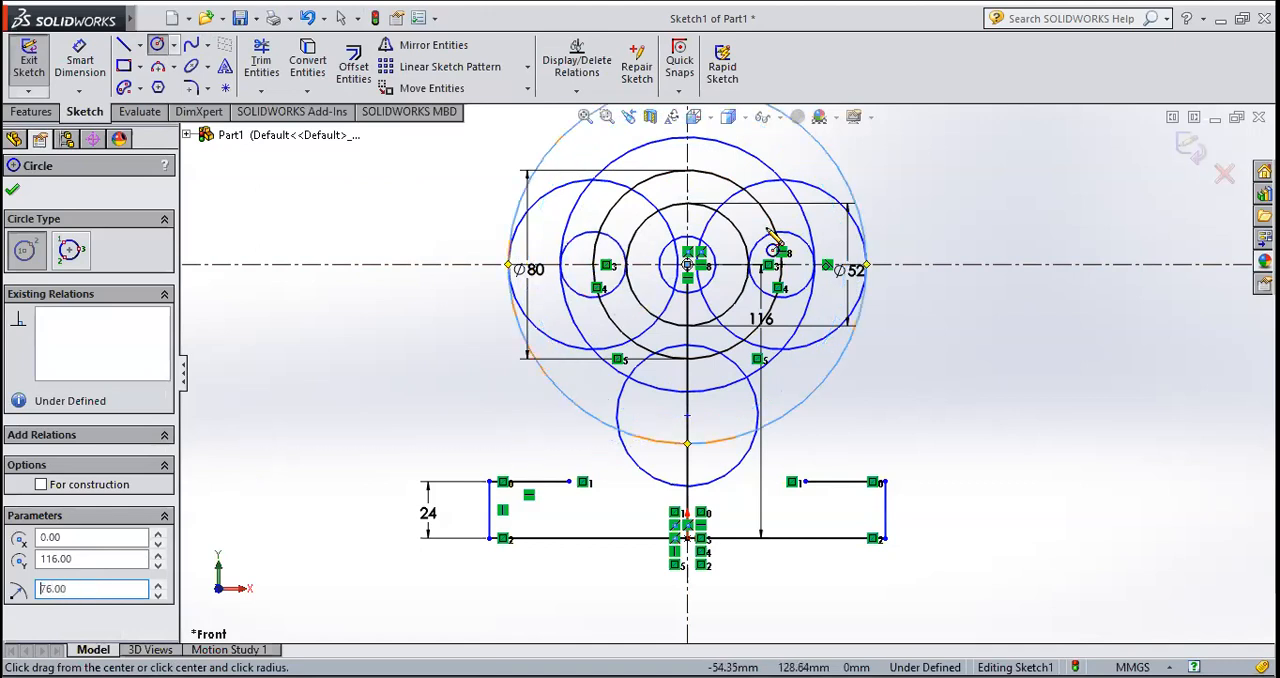
pyautogui.click(14, 192)
# Step: Draw a vertical line about 130 mm long upward from the concentric circles' centre along the vertical centerline
pyautogui.scroll(-2, 737, 466)
pyautogui.scroll(4, 729, 523)
pyautogui.scroll(-4, 748, 350)
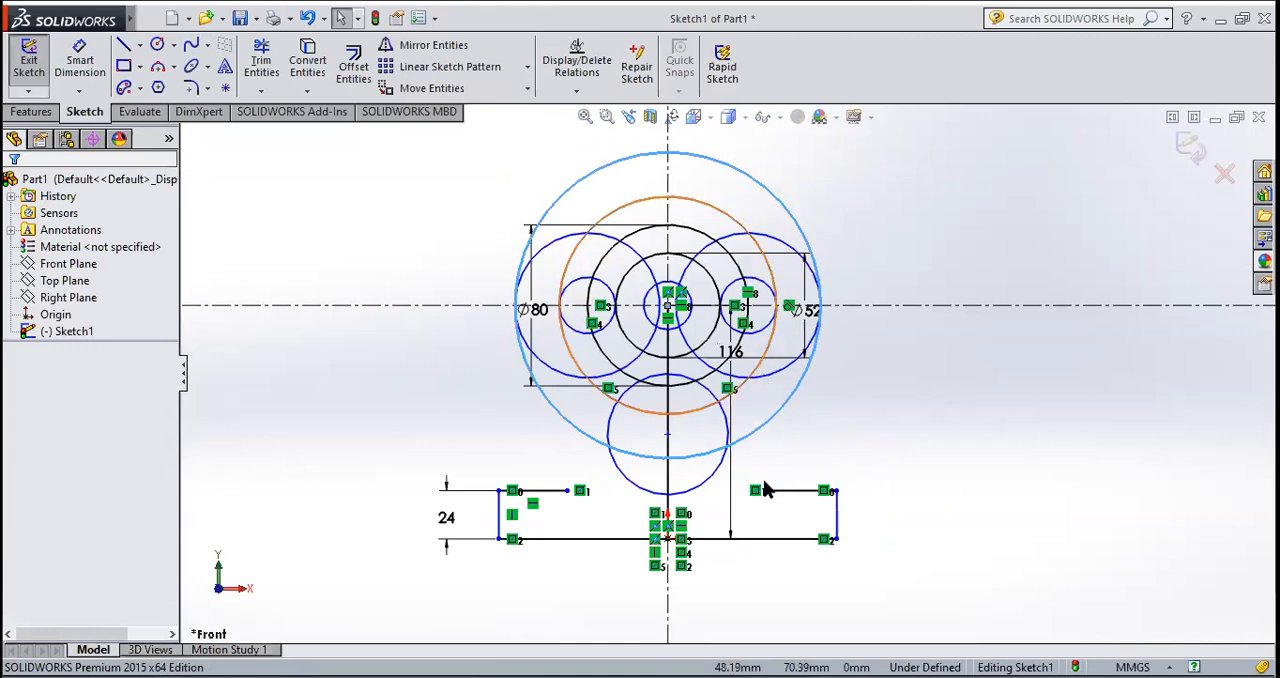
pyautogui.scroll(2, 775, 380)
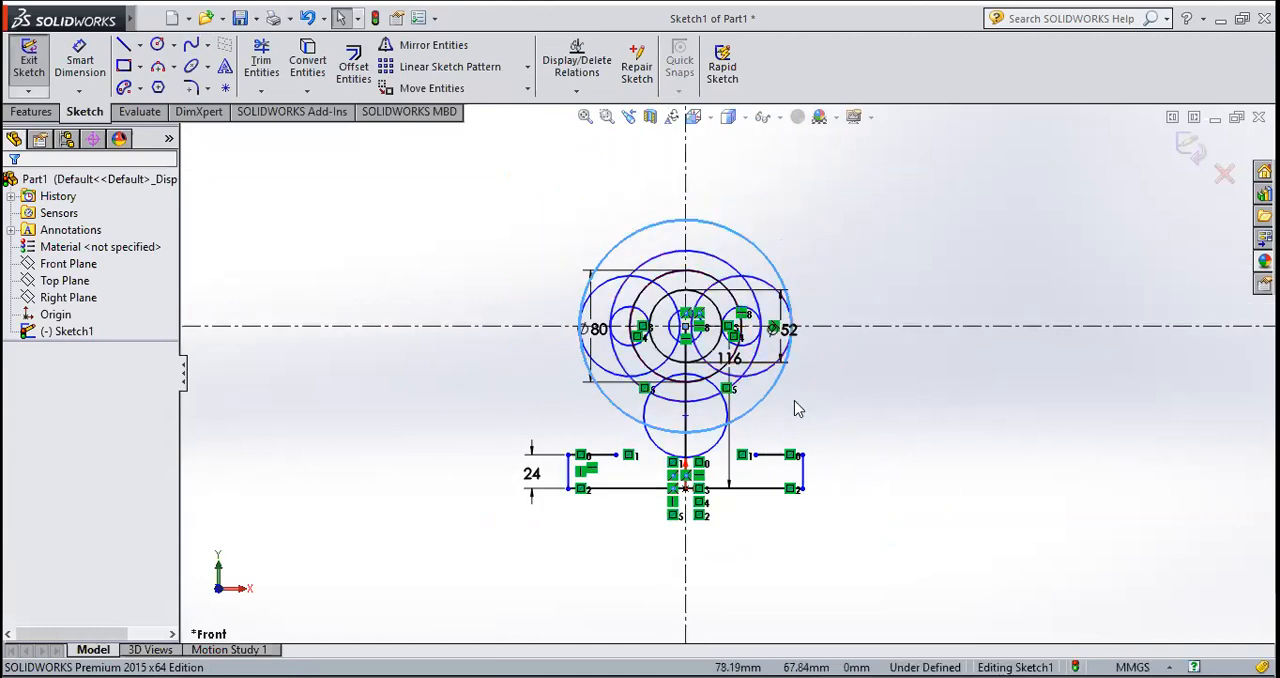
pyautogui.scroll(-1, 781, 383)
pyautogui.scroll(2, 752, 235)
pyautogui.scroll(-2, 755, 224)
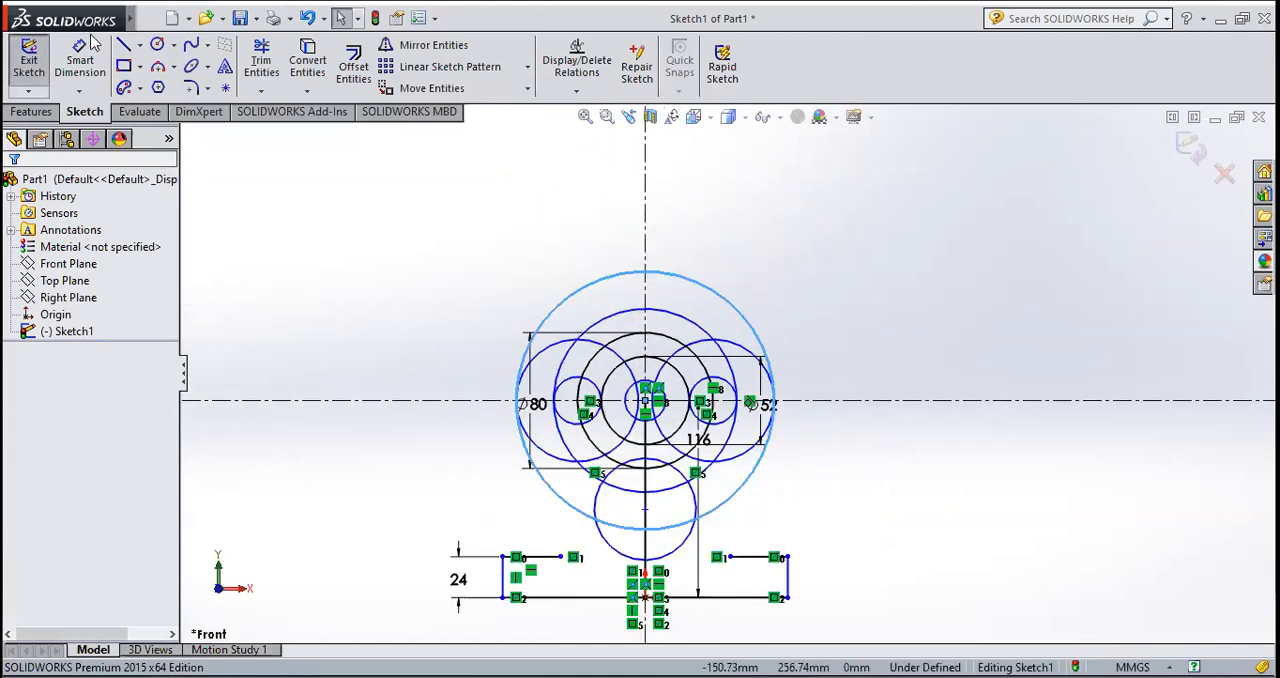
pyautogui.click(646, 398)
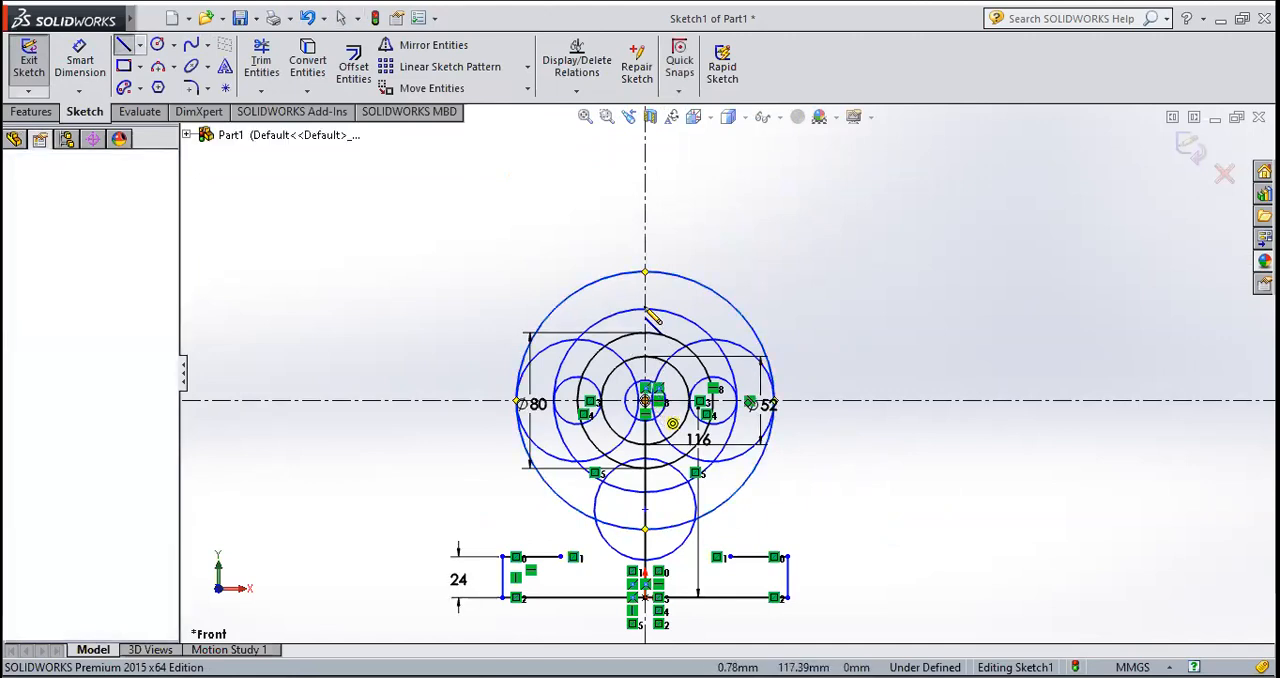
pyautogui.click(646, 180)
pyautogui.press('Escape')
pyautogui.press('Escape')
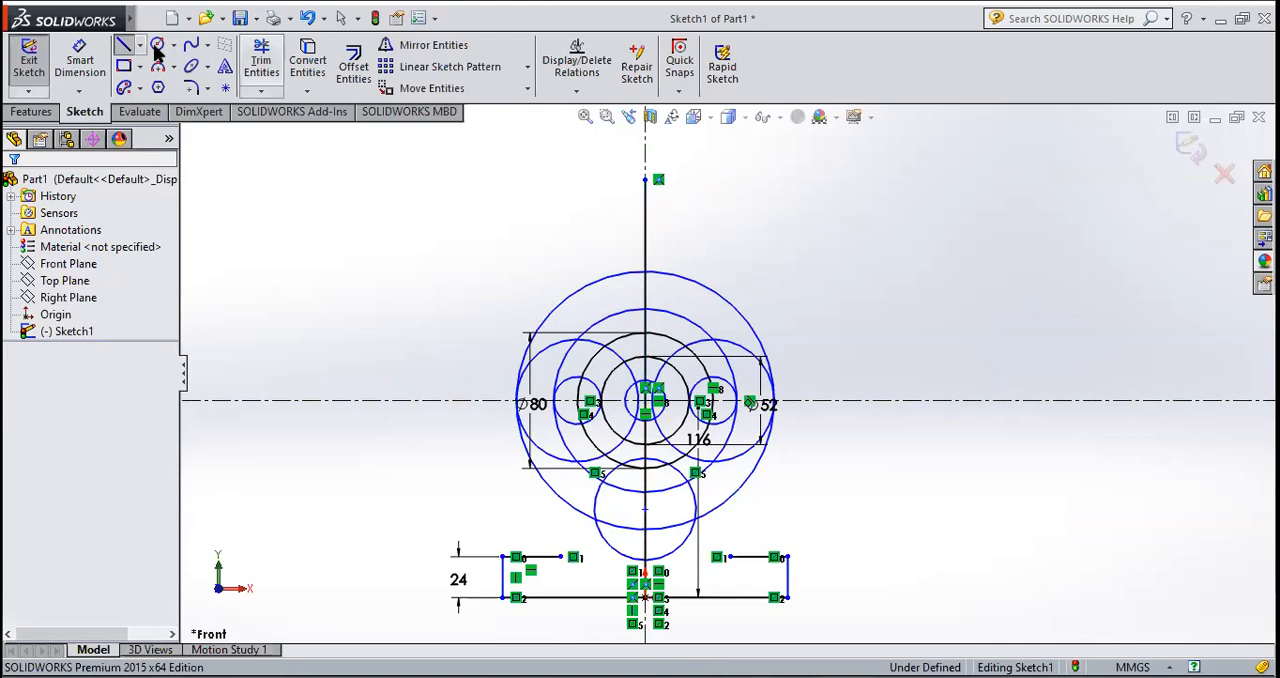
# Step: Dimension the vertical line above the concentric circles' centre and set its length to 130 mm
pyautogui.click(80, 60)
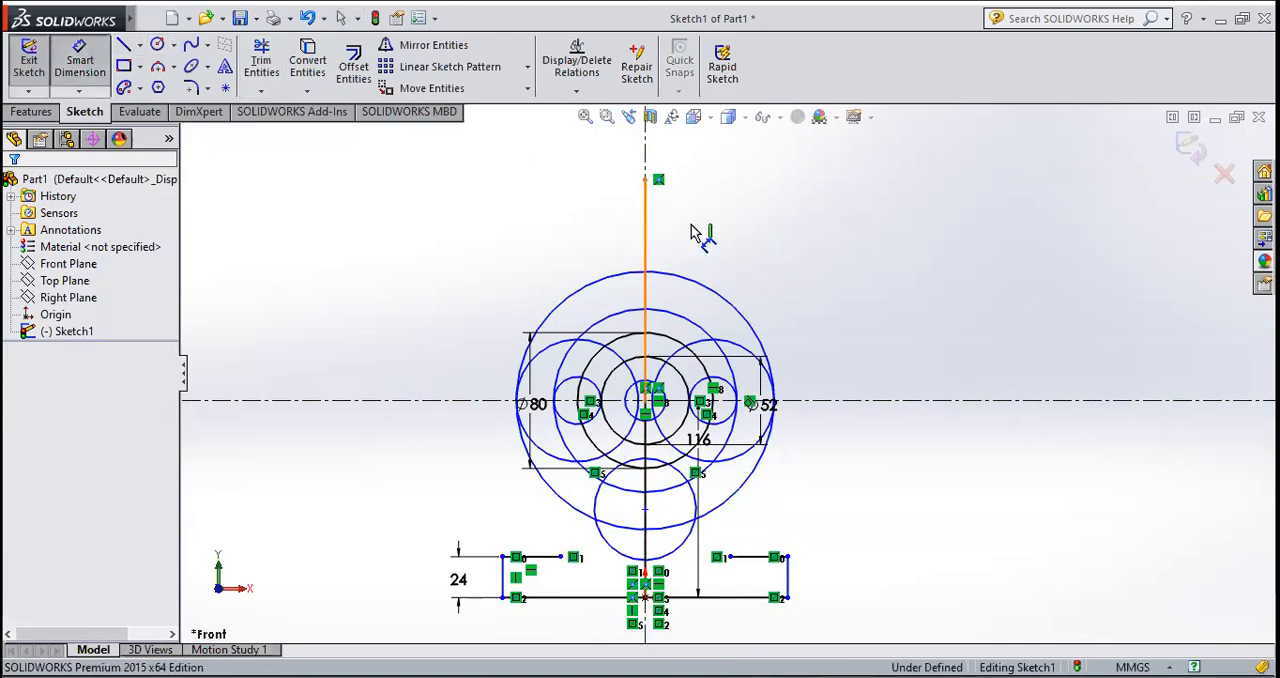
pyautogui.click(646, 230)
pyautogui.click(707, 222)
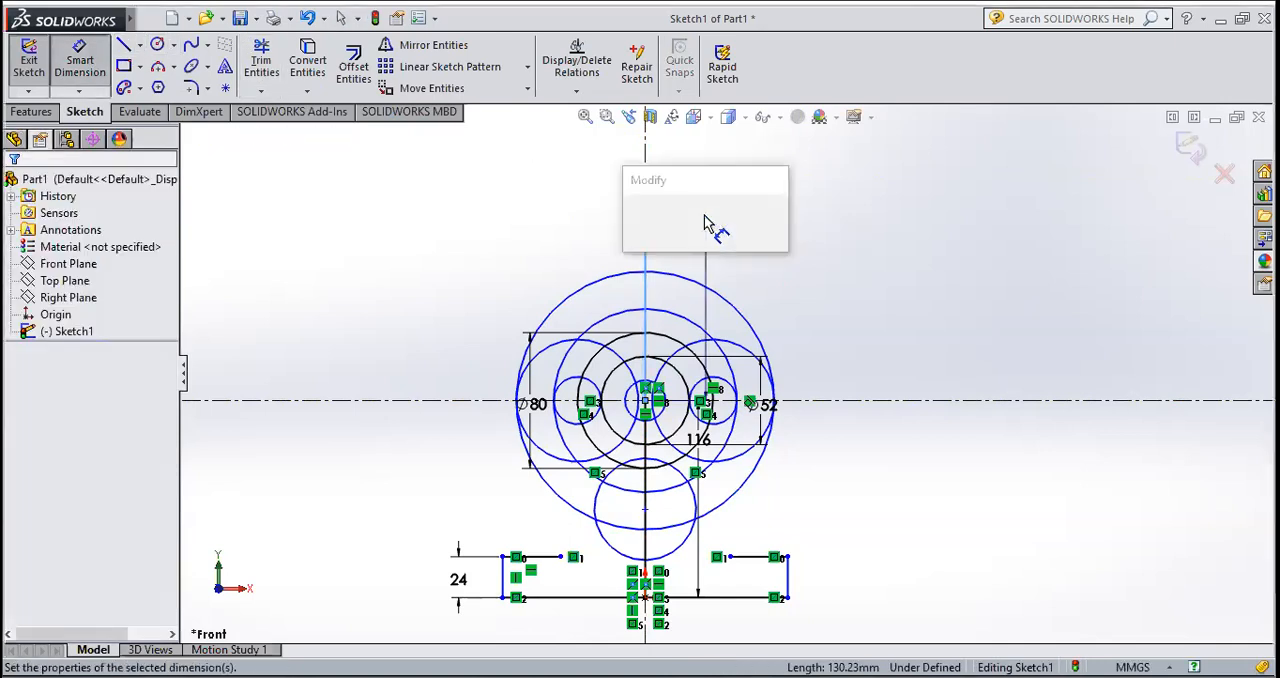
pyautogui.write('130.00mm')
pyautogui.press('Return')
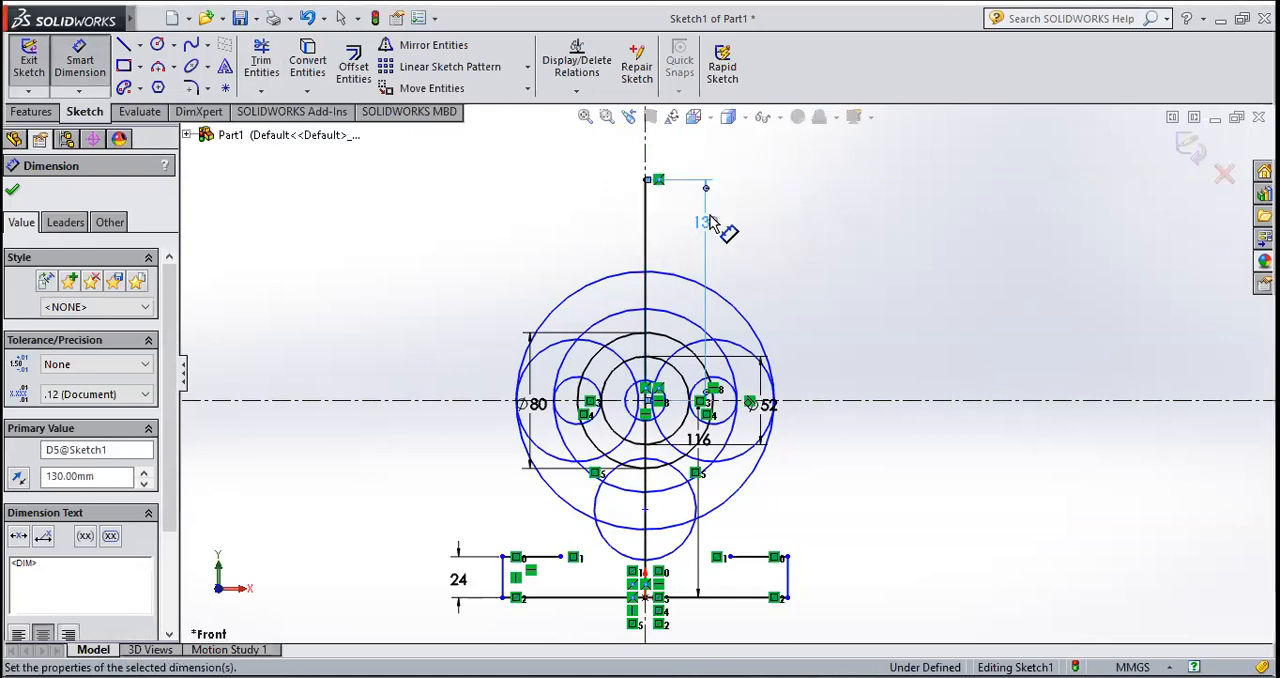
pyautogui.click(12, 192)
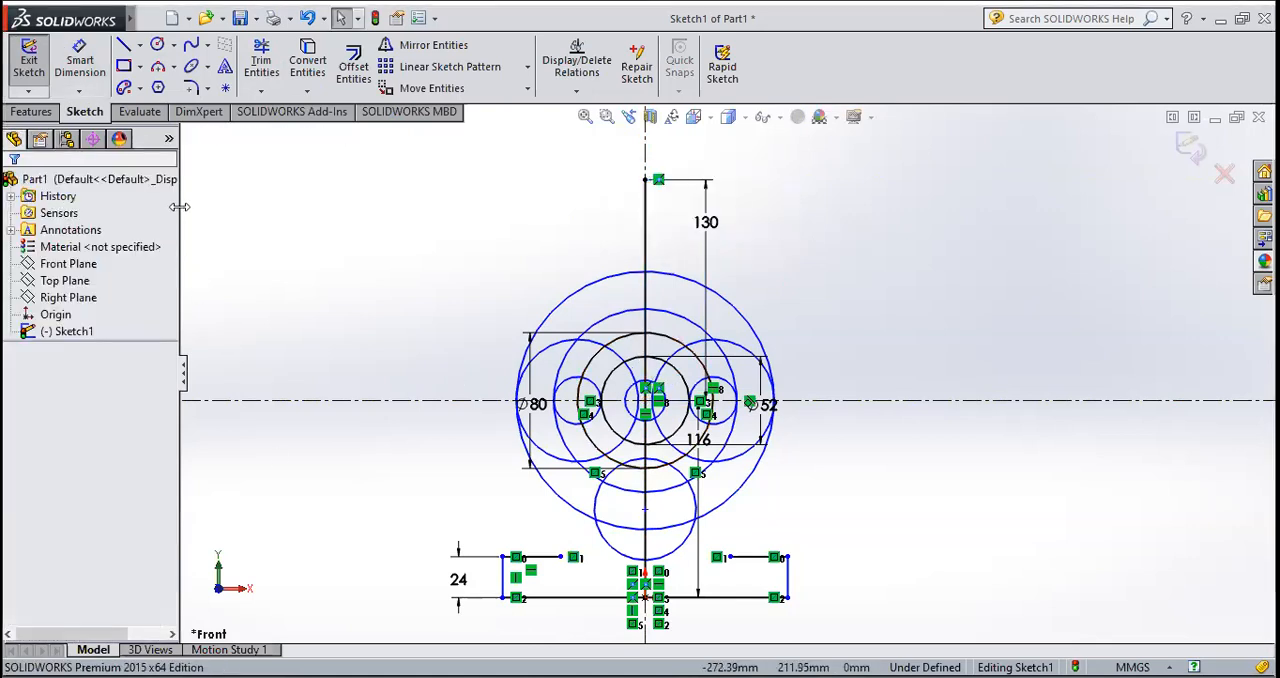
# Step: Draw a circle centred on the upper end of the 130 mm vertical line and set its radius to 40 mm
pyautogui.click(158, 46)
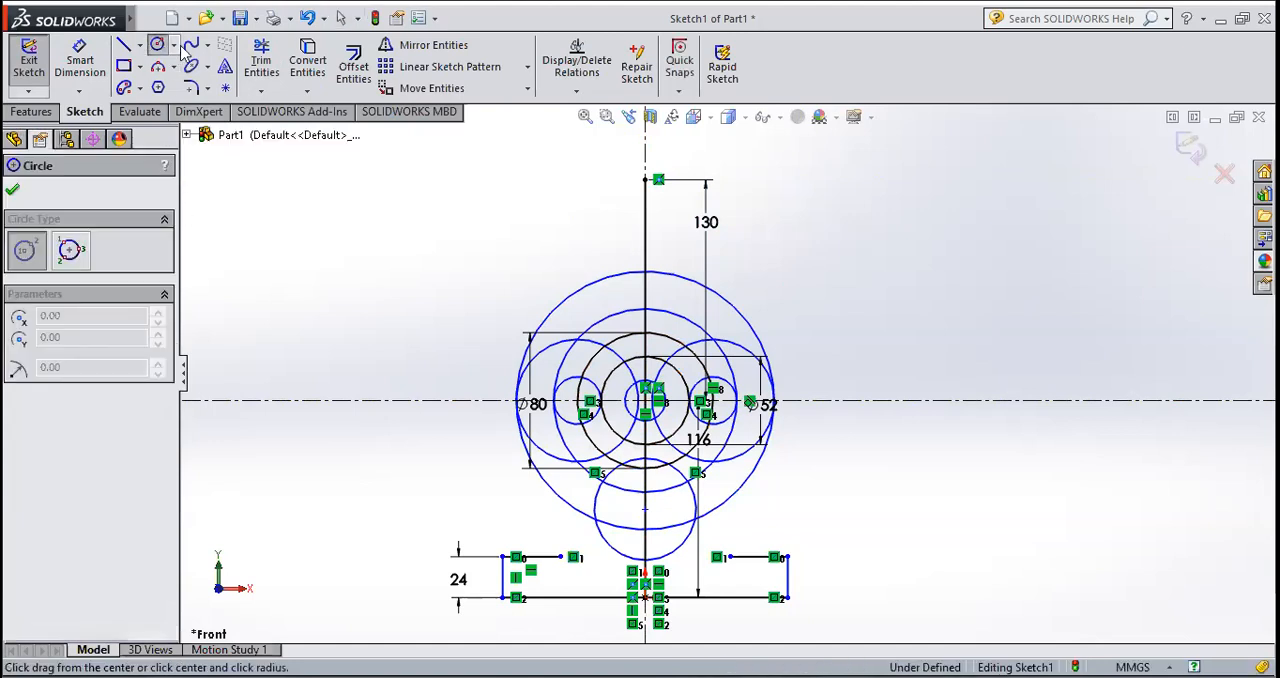
pyautogui.click(644, 182)
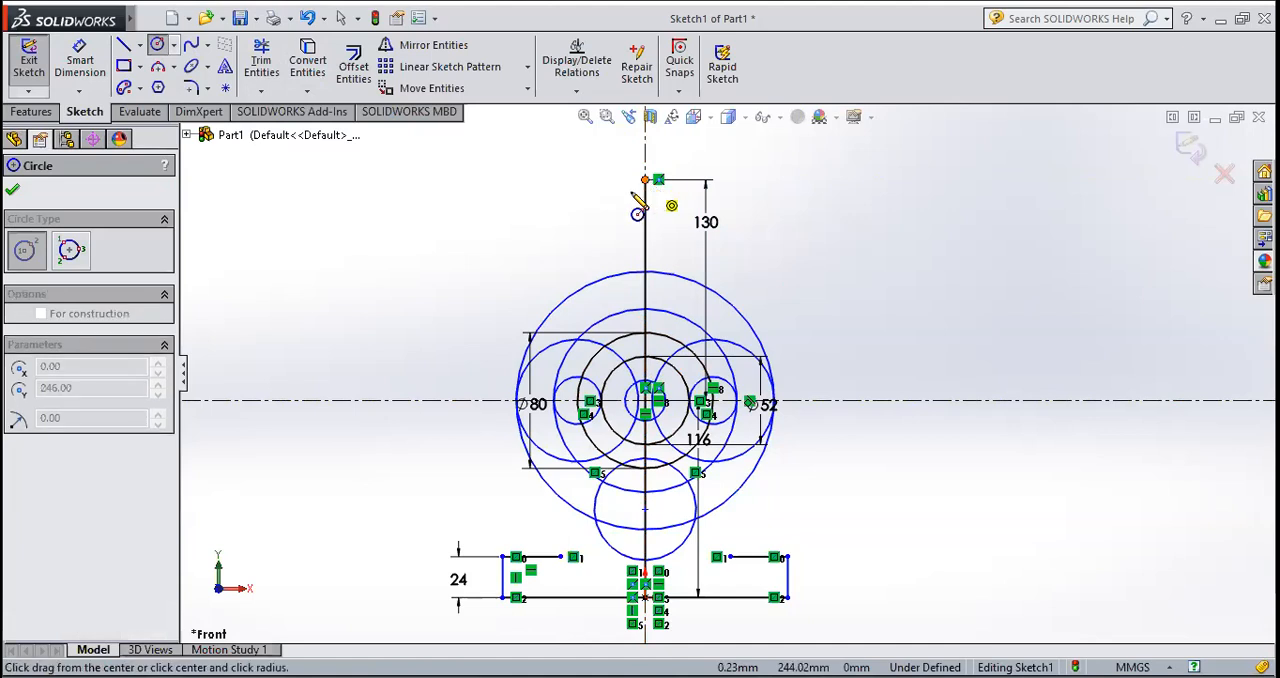
pyautogui.click(622, 206)
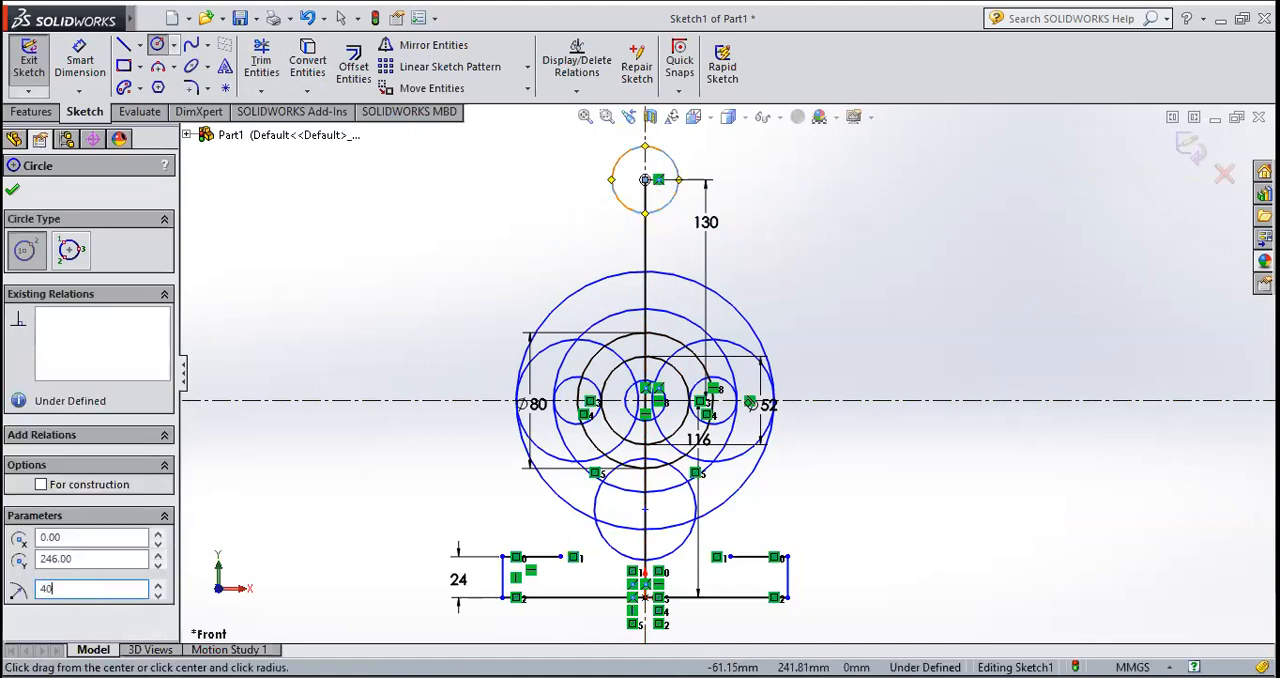
pyautogui.press('Return')
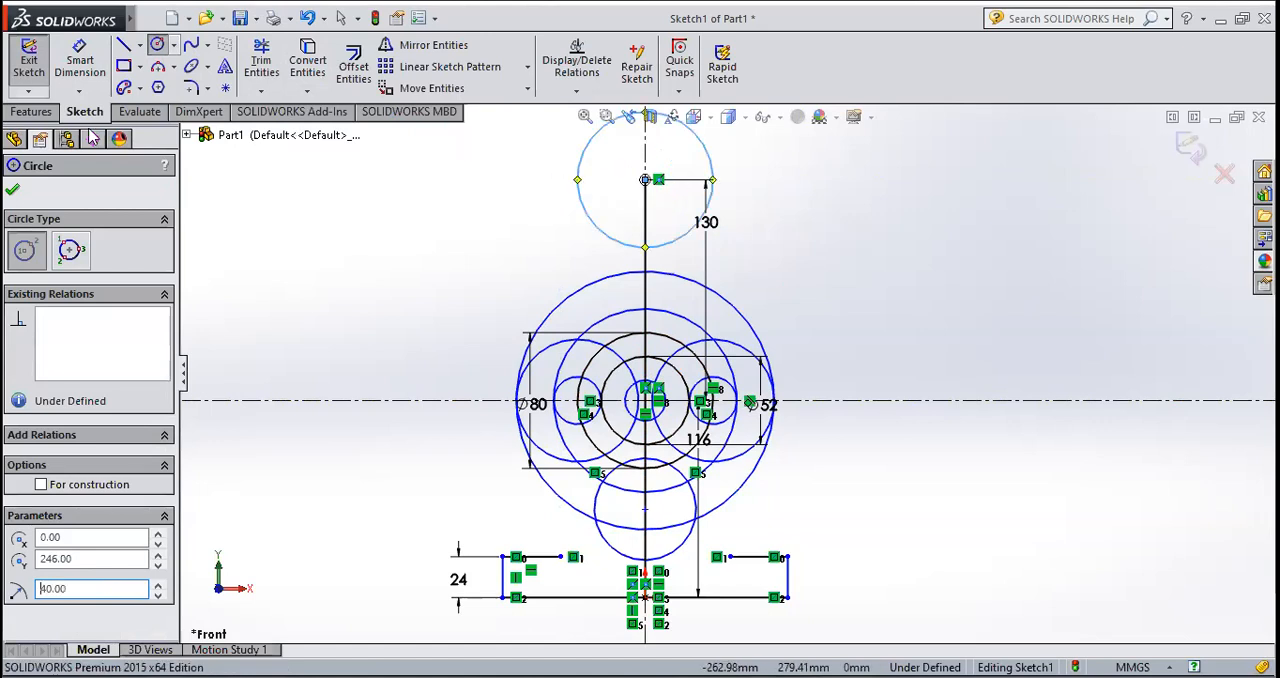
pyautogui.click(12, 192)
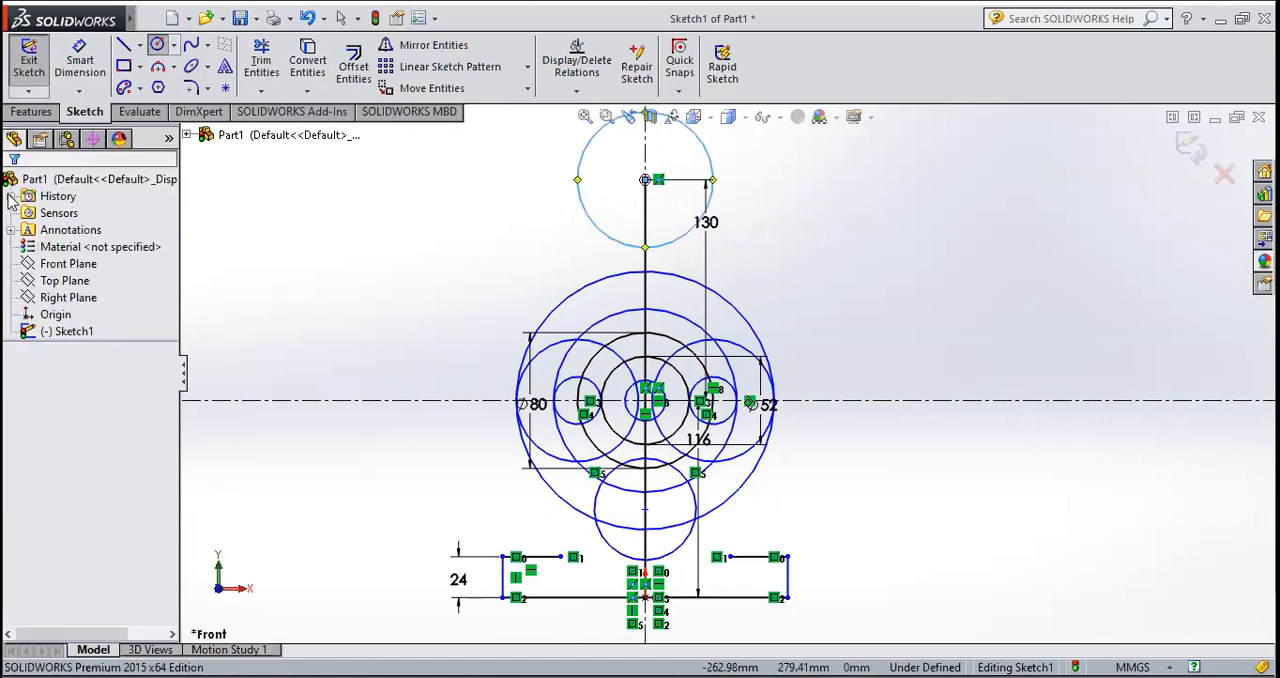
pyautogui.click(157, 45)
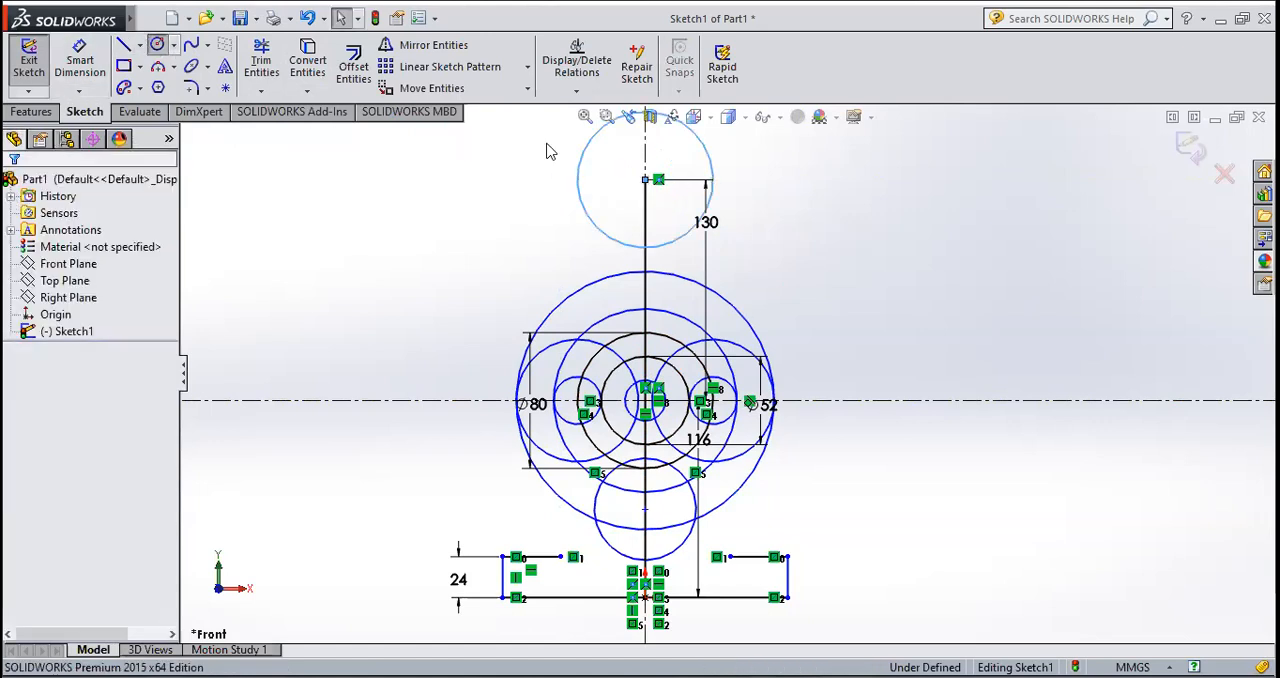
pyautogui.click(645, 180)
pyautogui.click(617, 212)
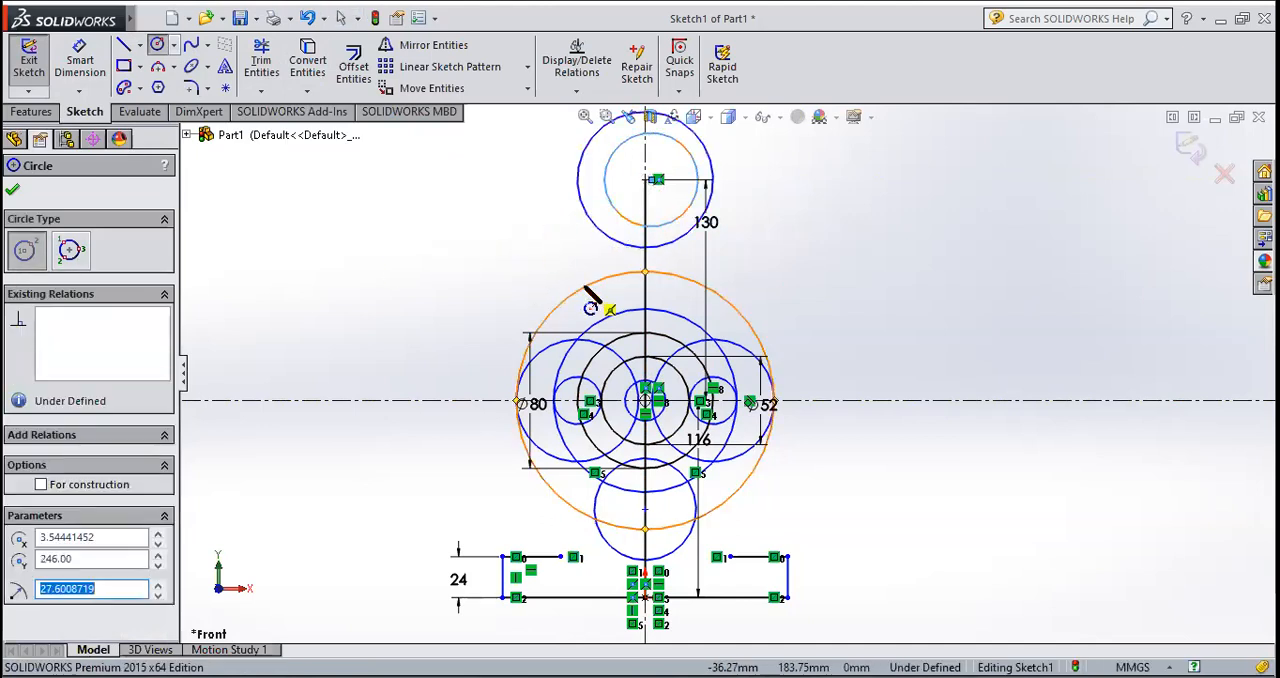
pyautogui.click(652, 224)
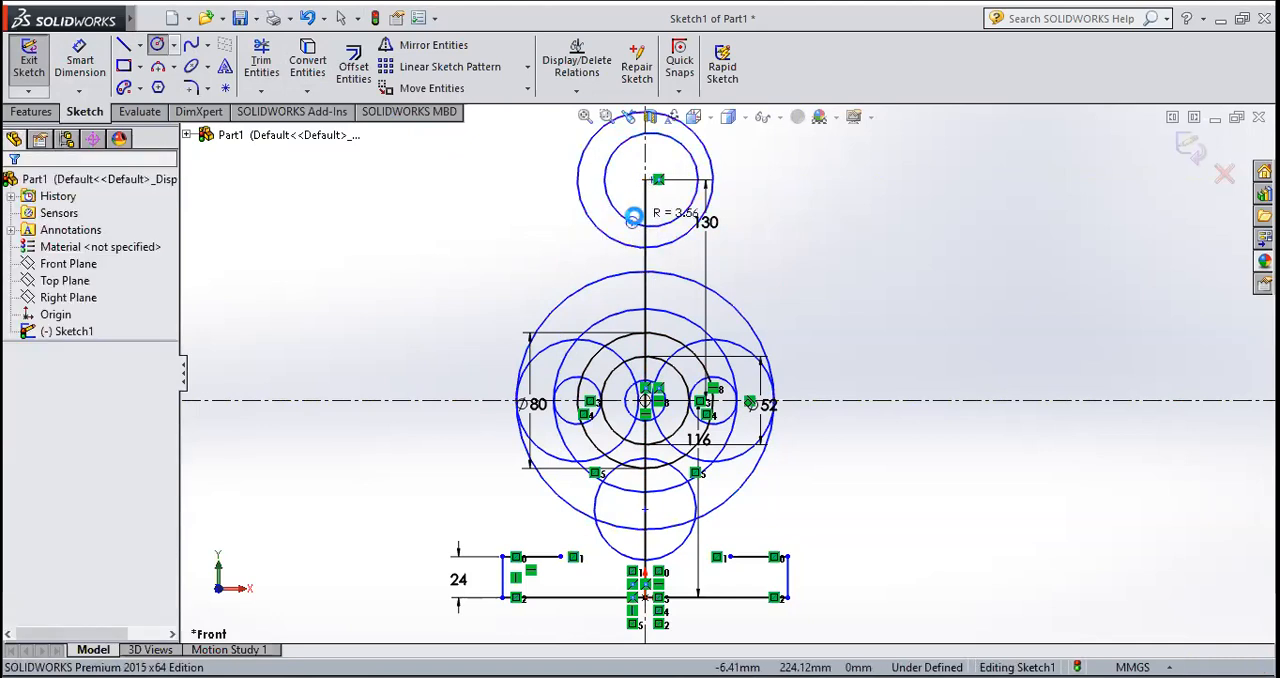
pyautogui.hotkey('ctrl', 'z')
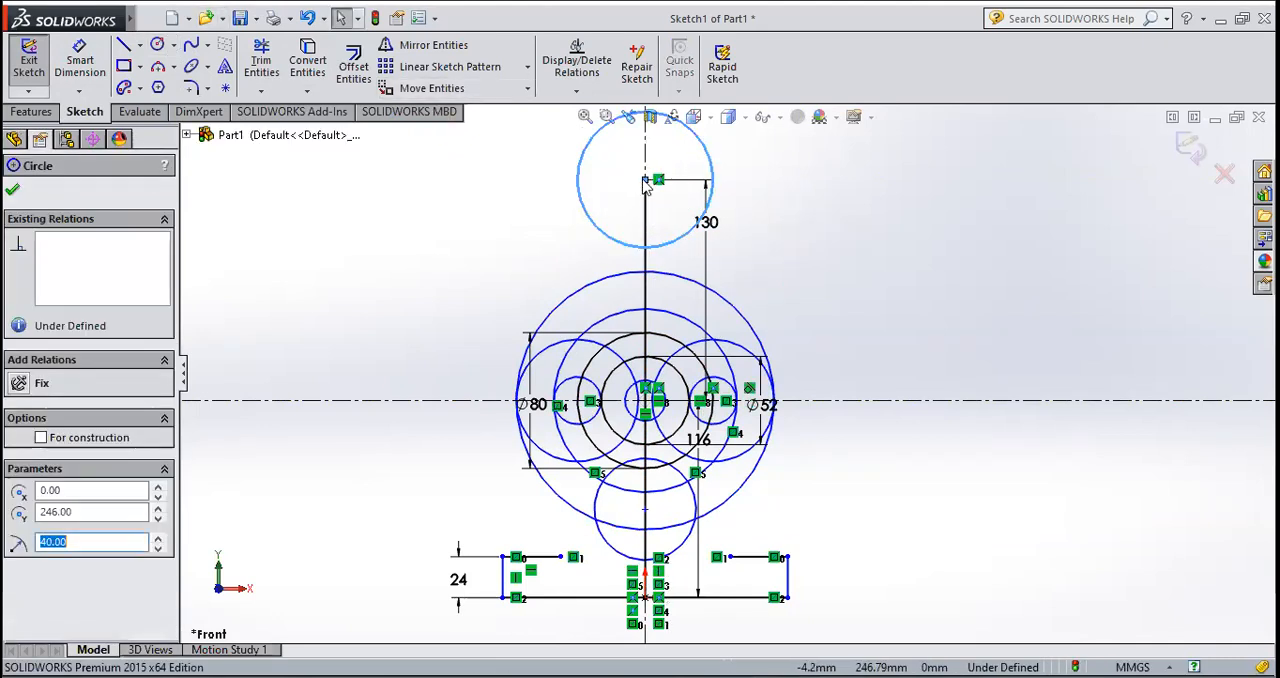
# Step: Draw a smaller circle concentric with the 40 mm radius circle and dimension its diameter to 40 mm
pyautogui.click(158, 45)
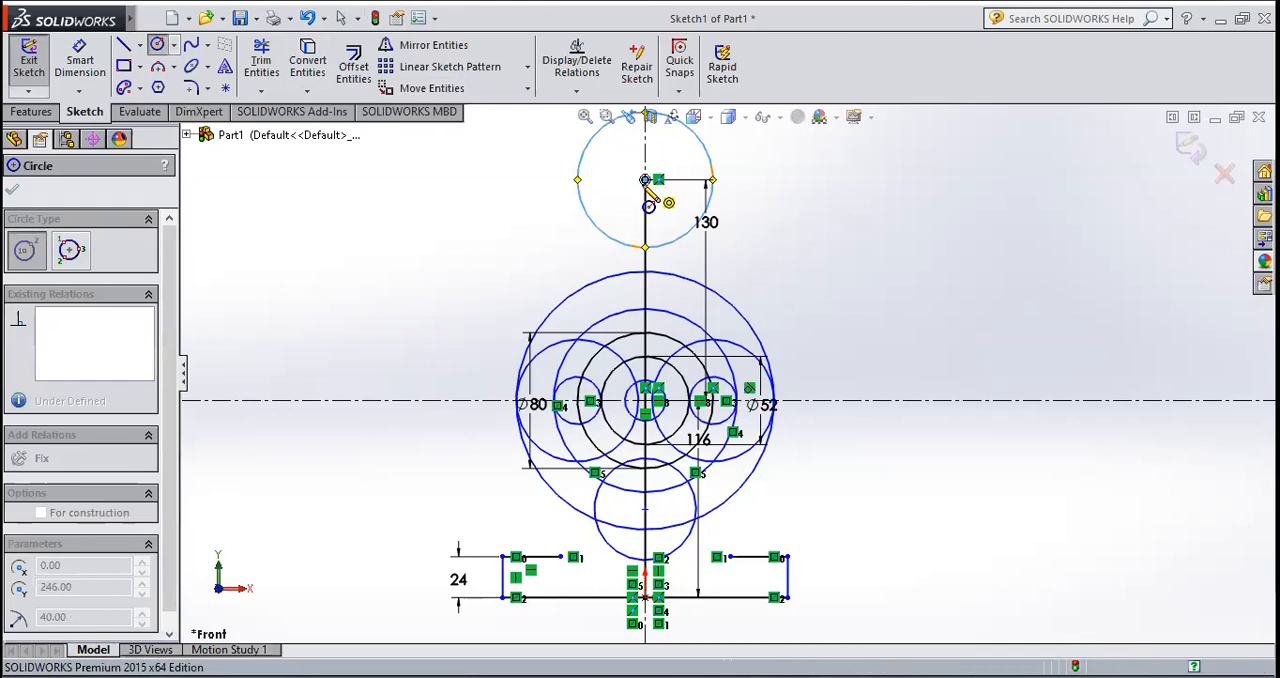
pyautogui.click(645, 180)
pyautogui.click(622, 209)
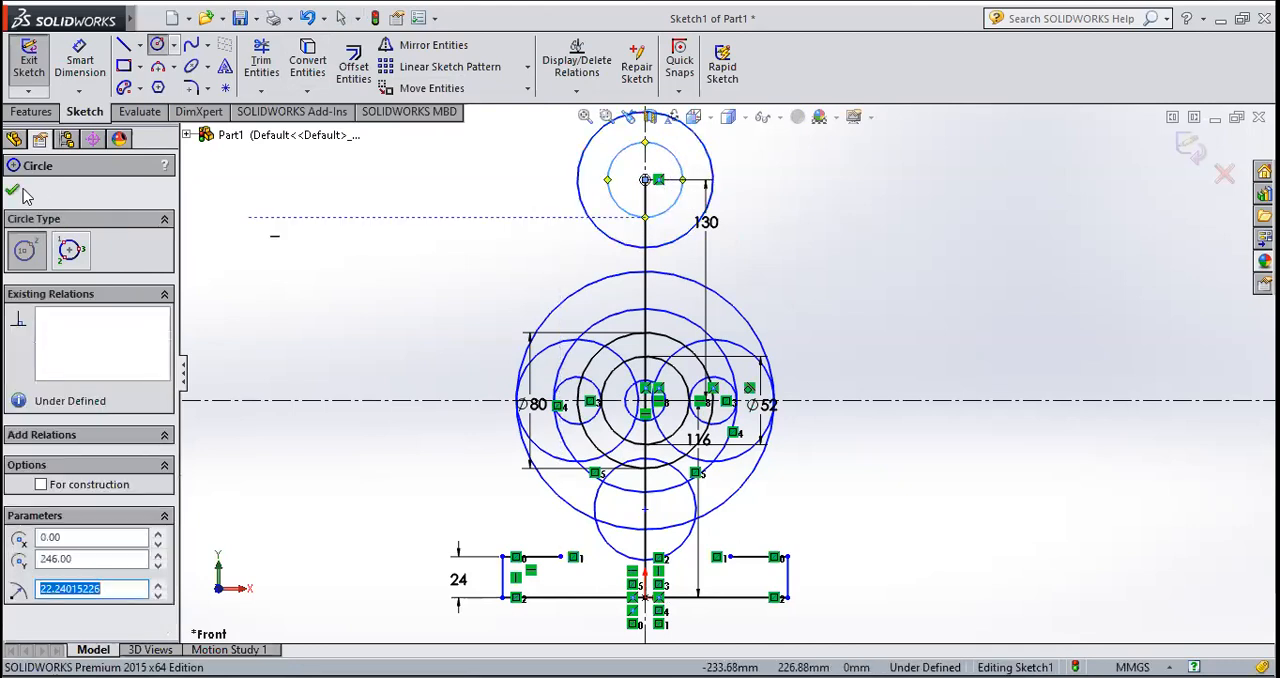
pyautogui.press('Escape')
pyautogui.click(677, 160)
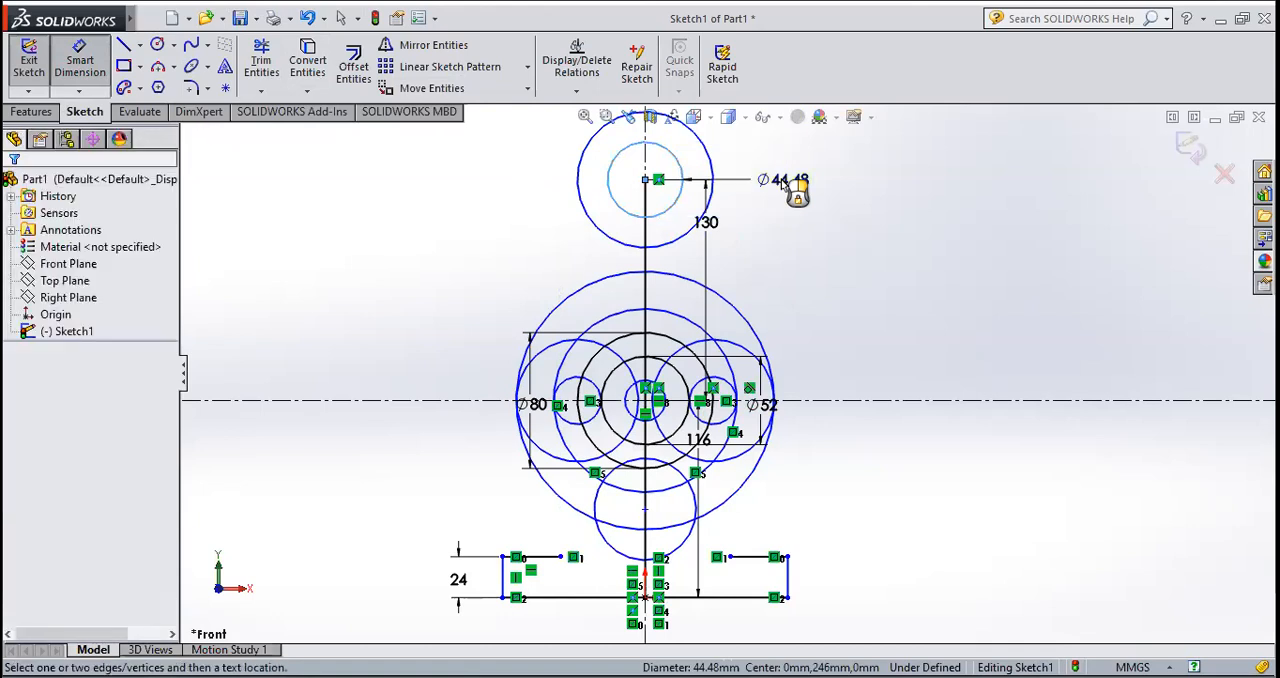
pyautogui.click(783, 180)
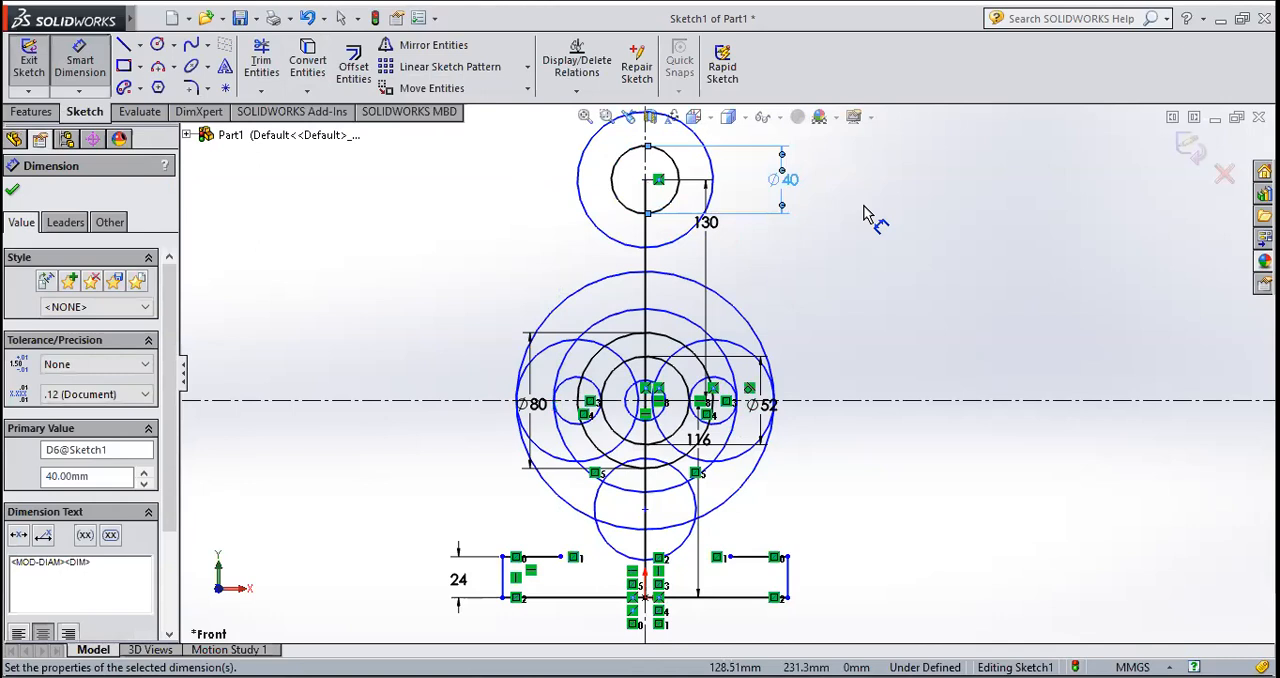
pyautogui.click(12, 189)
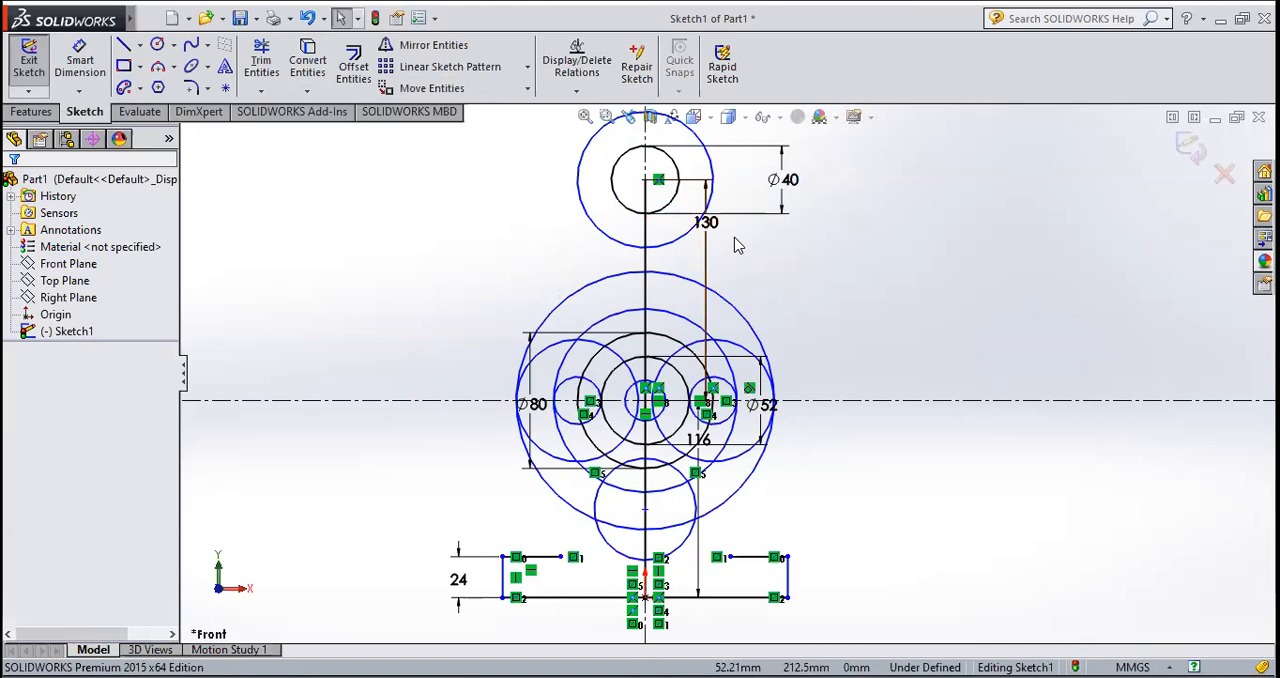
pyautogui.click(173, 44)
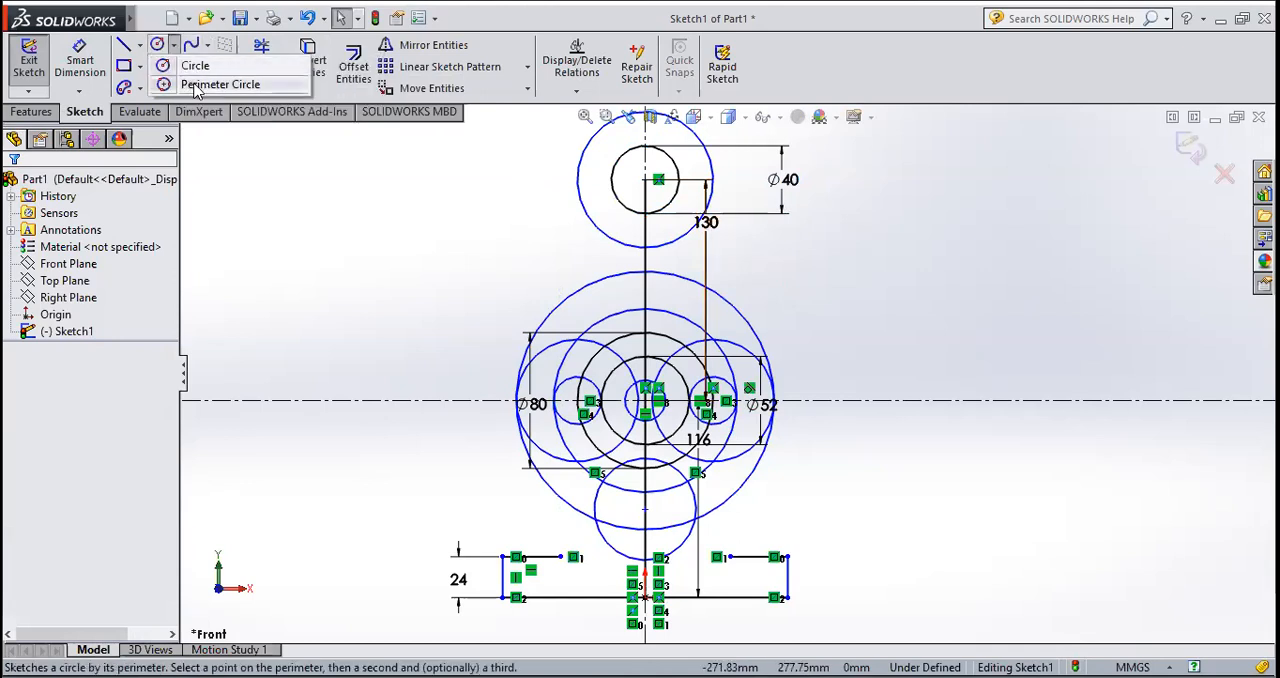
pyautogui.click(197, 85)
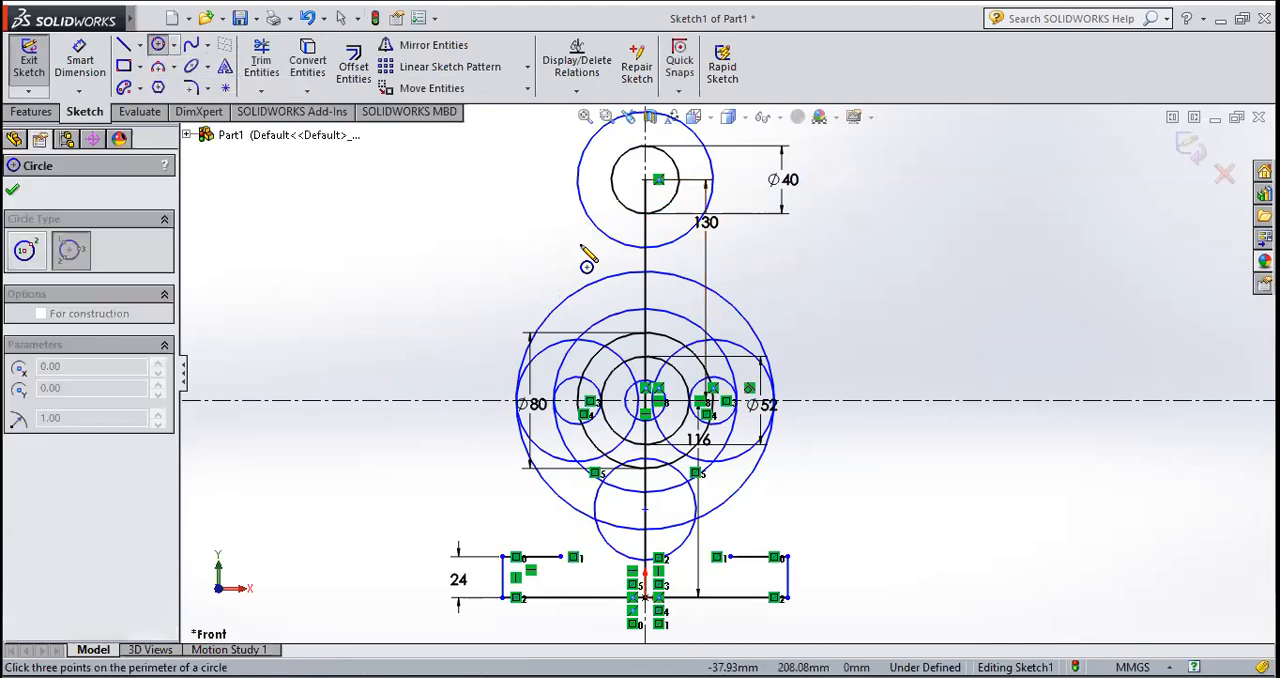
pyautogui.click(571, 315)
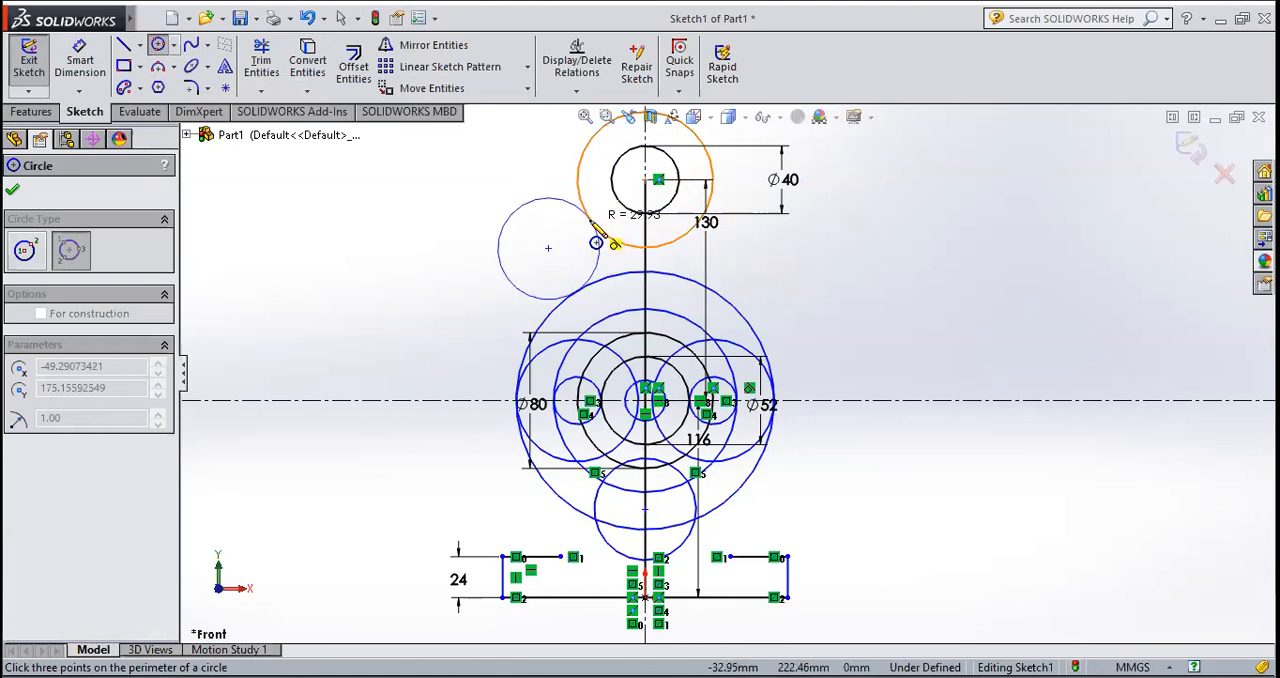
pyautogui.click(596, 242)
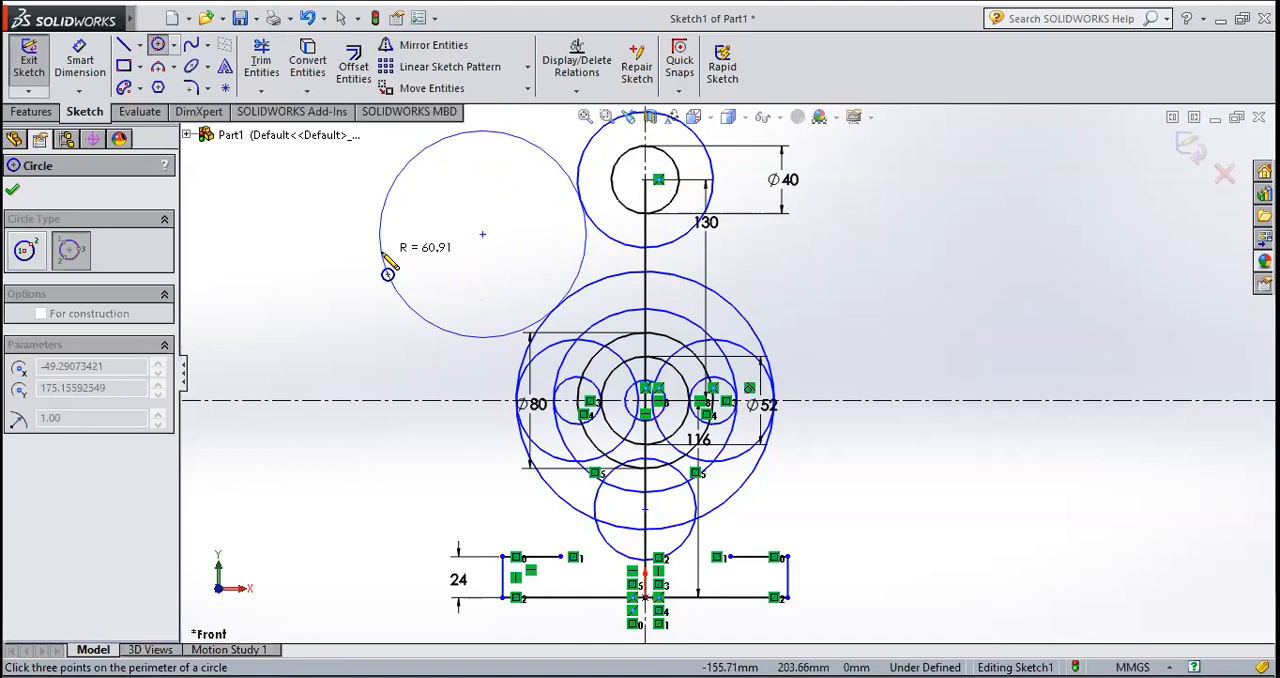
pyautogui.press('Escape')
# Step: Add a Fix relation to the 40 mm radius circle at the upper end of the vertical line
pyautogui.click(600, 232)
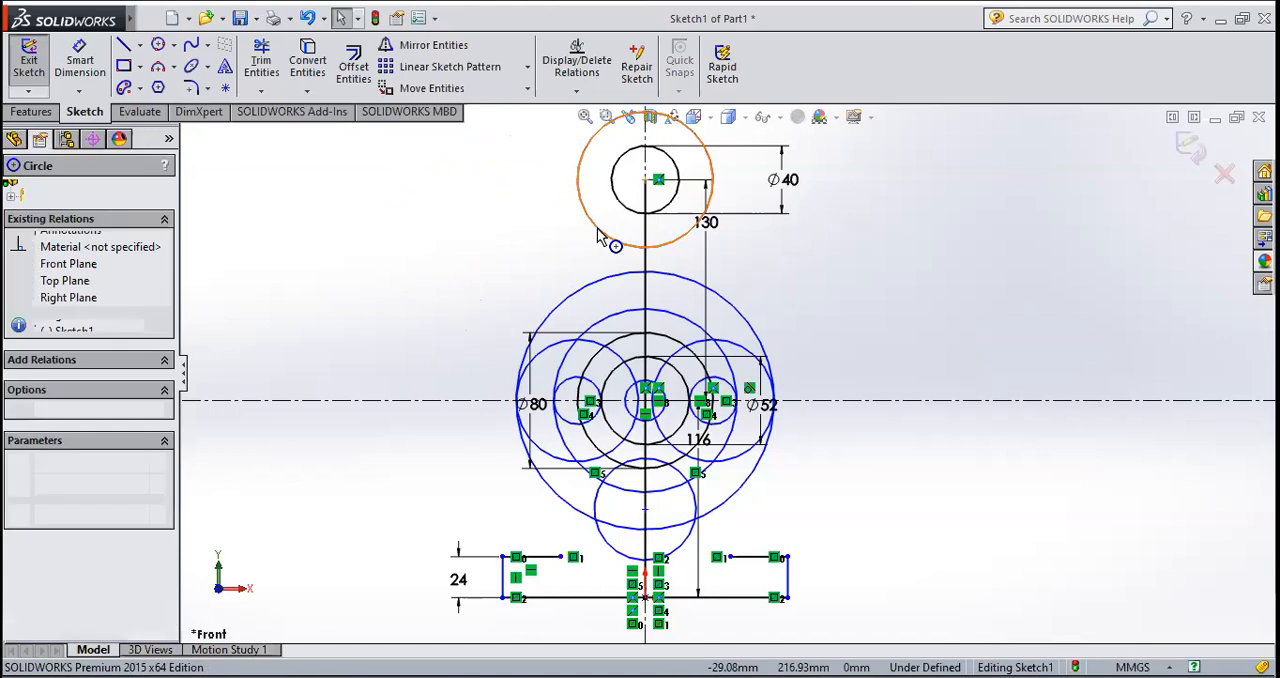
pyautogui.rightClick(600, 232)
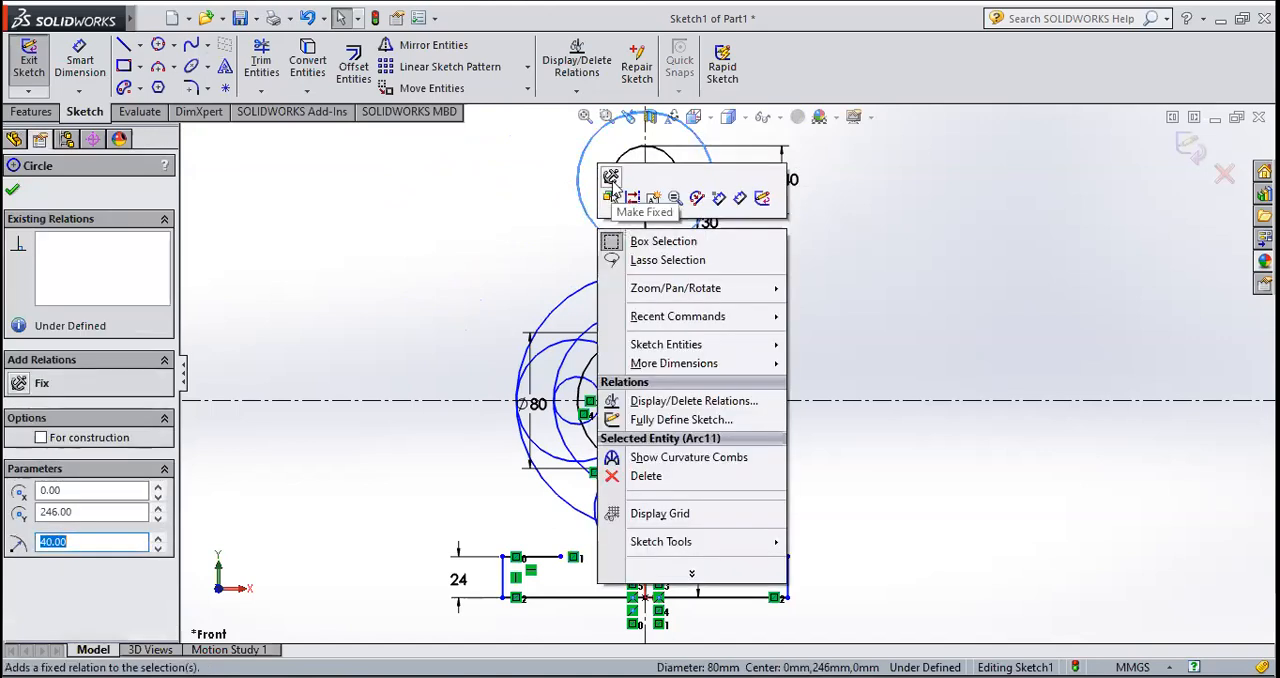
pyautogui.click(611, 178)
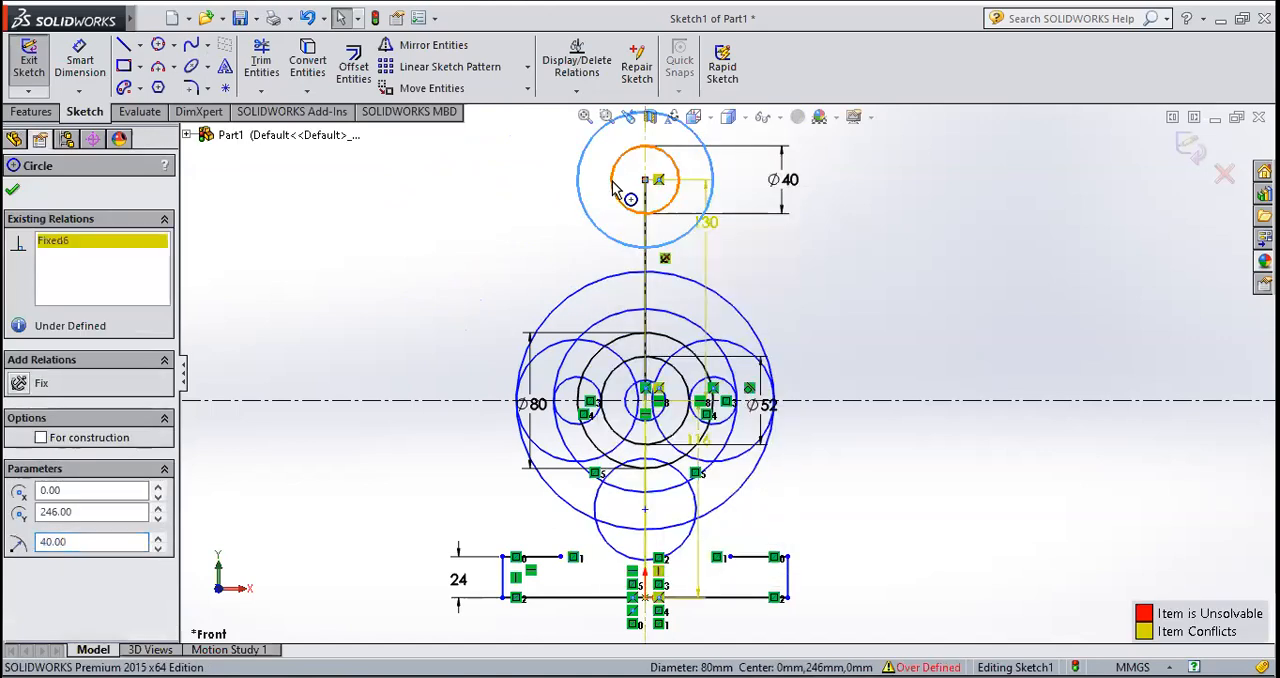
pyautogui.click(12, 189)
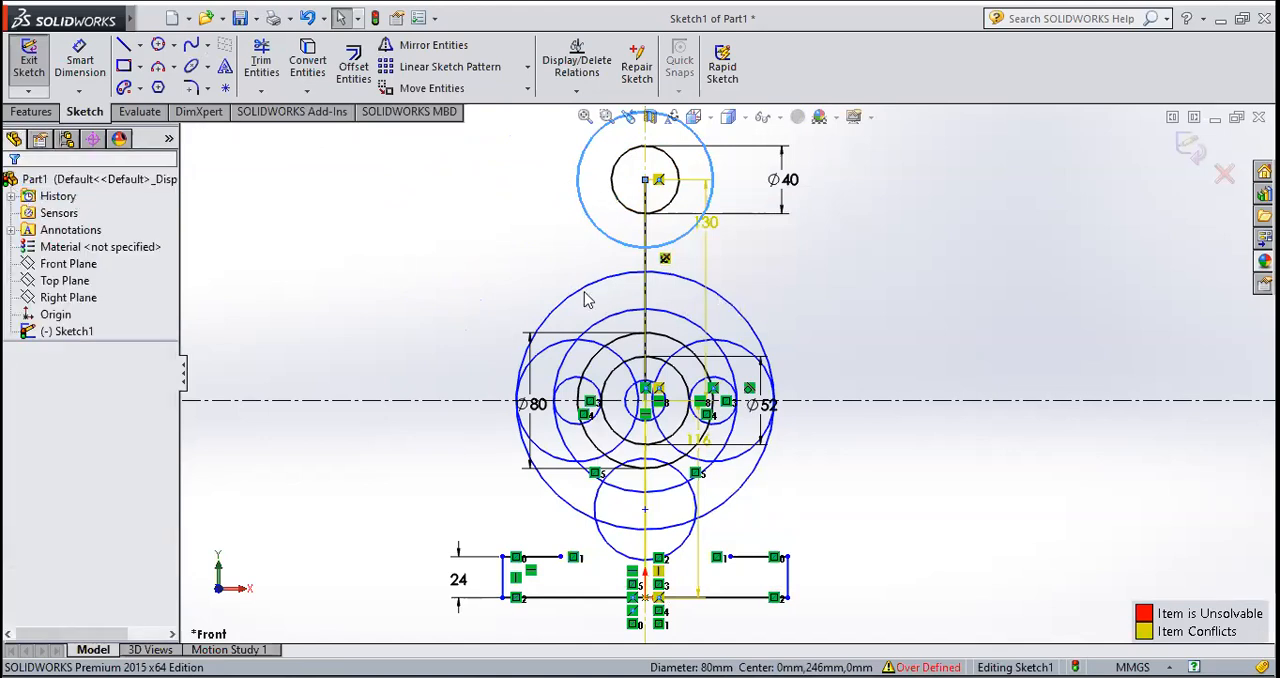
# Step: Add a Fix relation to the 76 mm radius circle around the shared centre of the concentric circles
pyautogui.click(588, 298)
pyautogui.rightClick(588, 298)
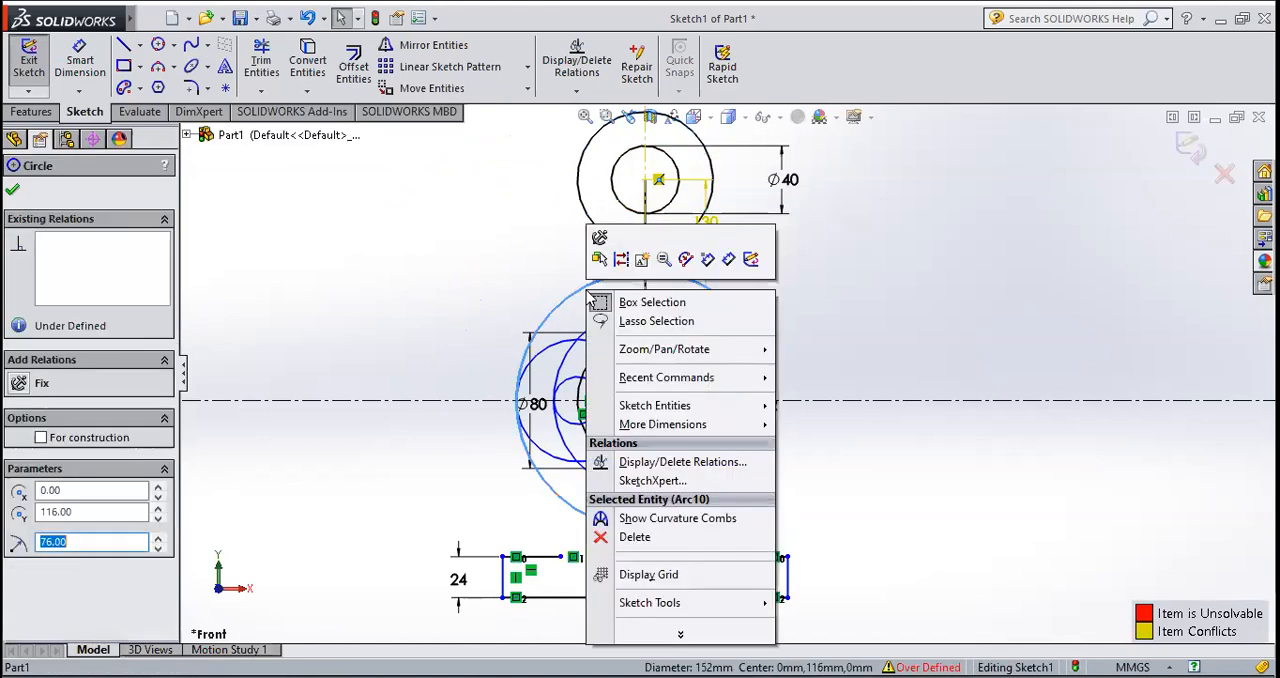
pyautogui.click(600, 238)
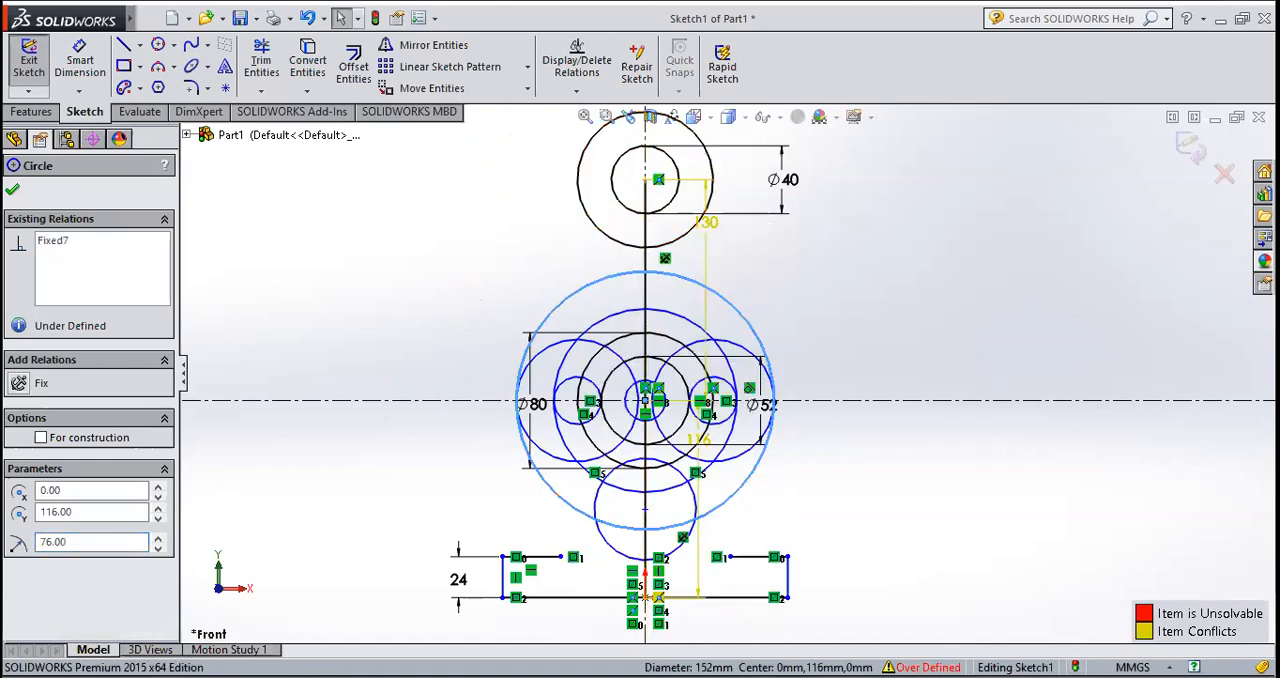
pyautogui.click(12, 193)
pyautogui.click(955, 305)
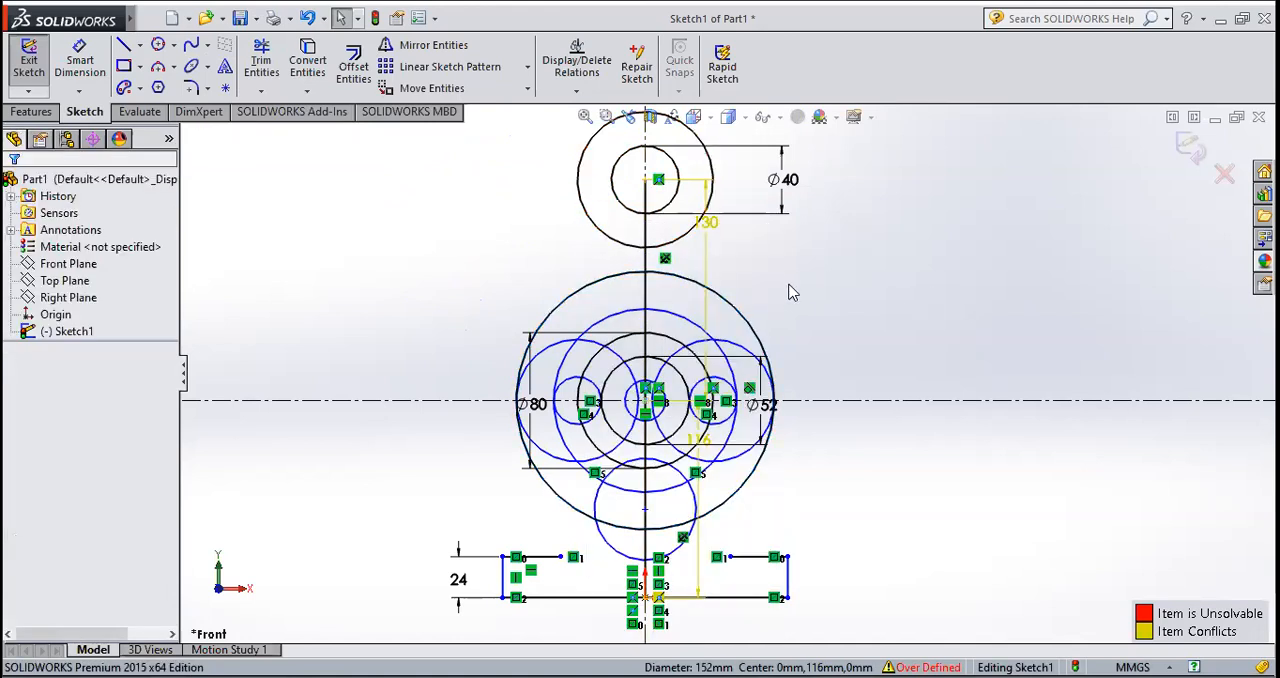
# Step: Draw a perimeter circle left of the centerline, tangent to the fixed 40 mm and 76 mm radius circles, and set its radius to 94 mm
pyautogui.click(157, 46)
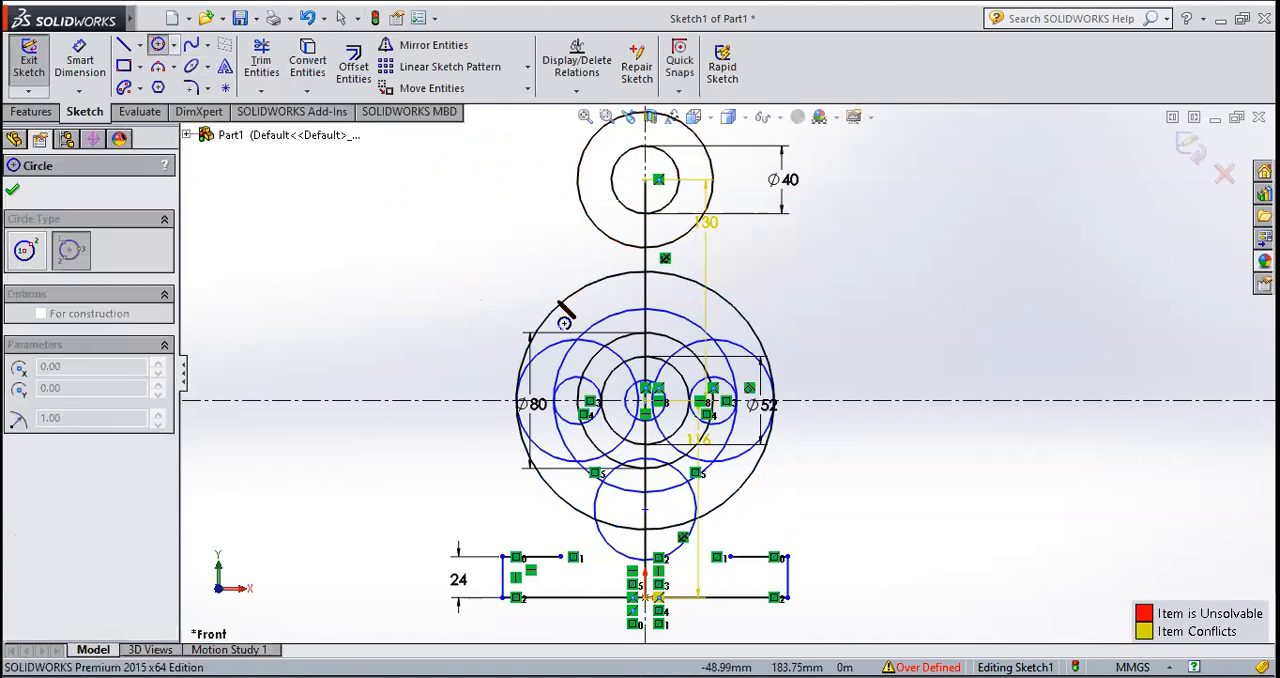
pyautogui.click(560, 307)
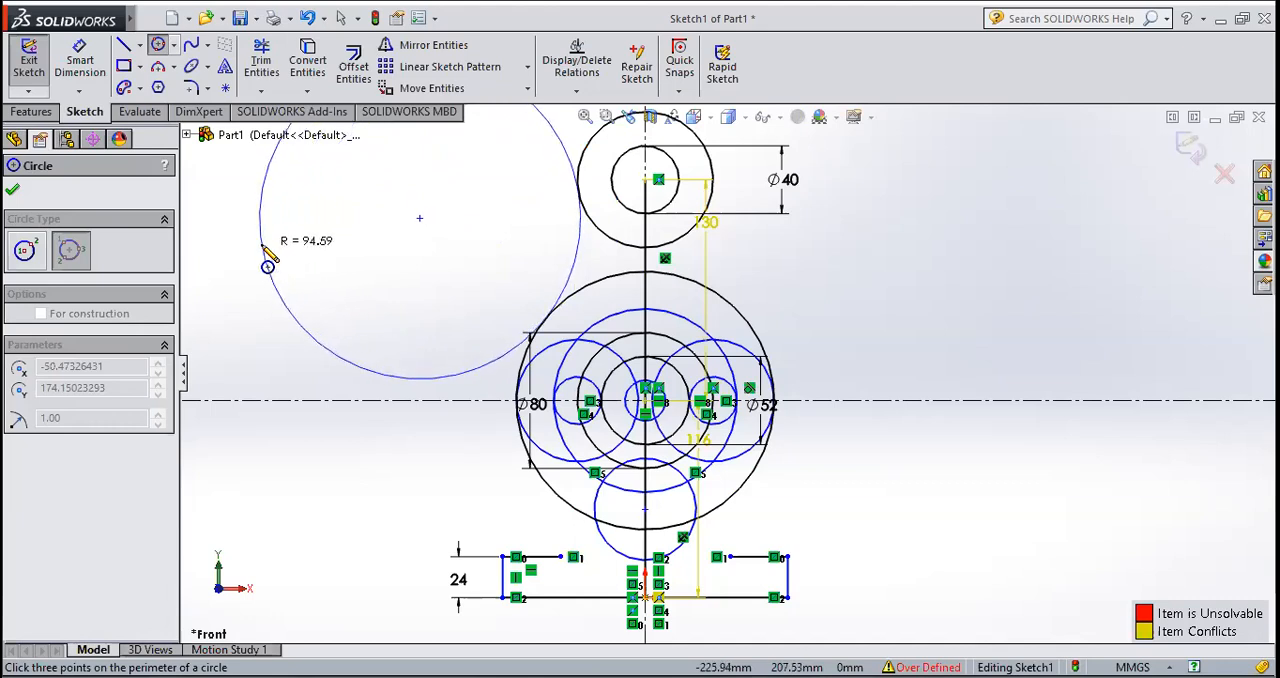
pyautogui.click(268, 258)
pyautogui.click(60, 589)
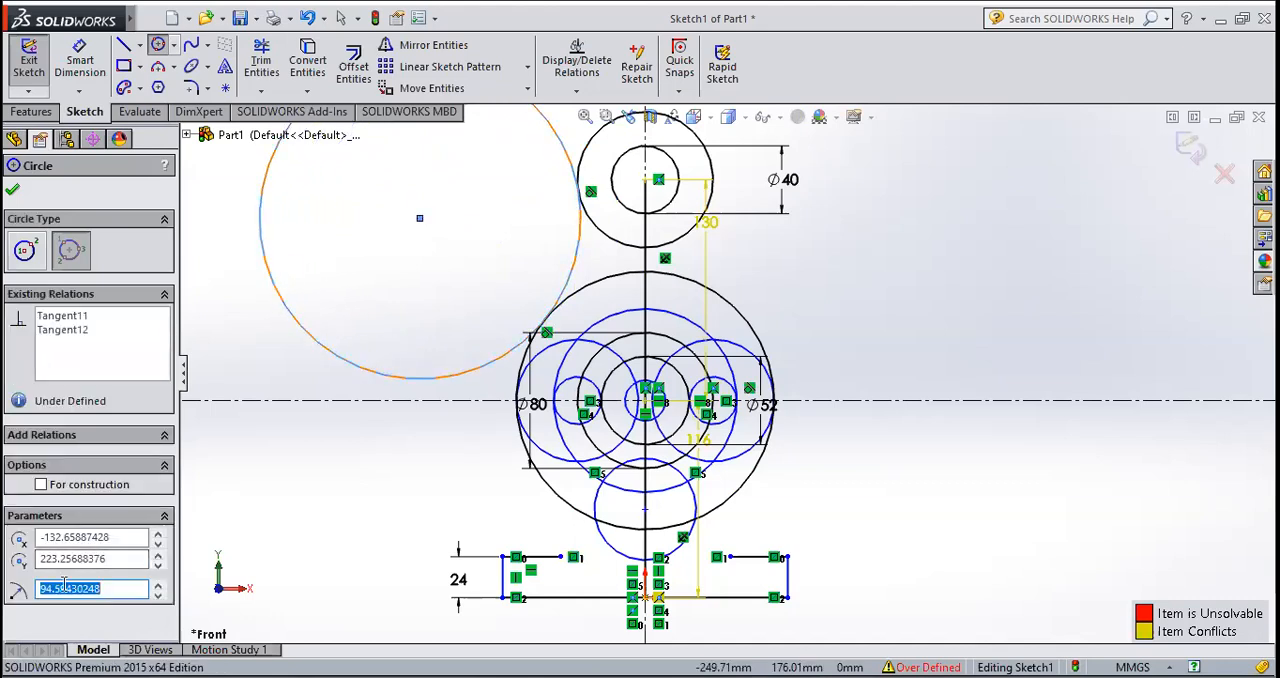
pyautogui.press('Return')
pyautogui.click(12, 189)
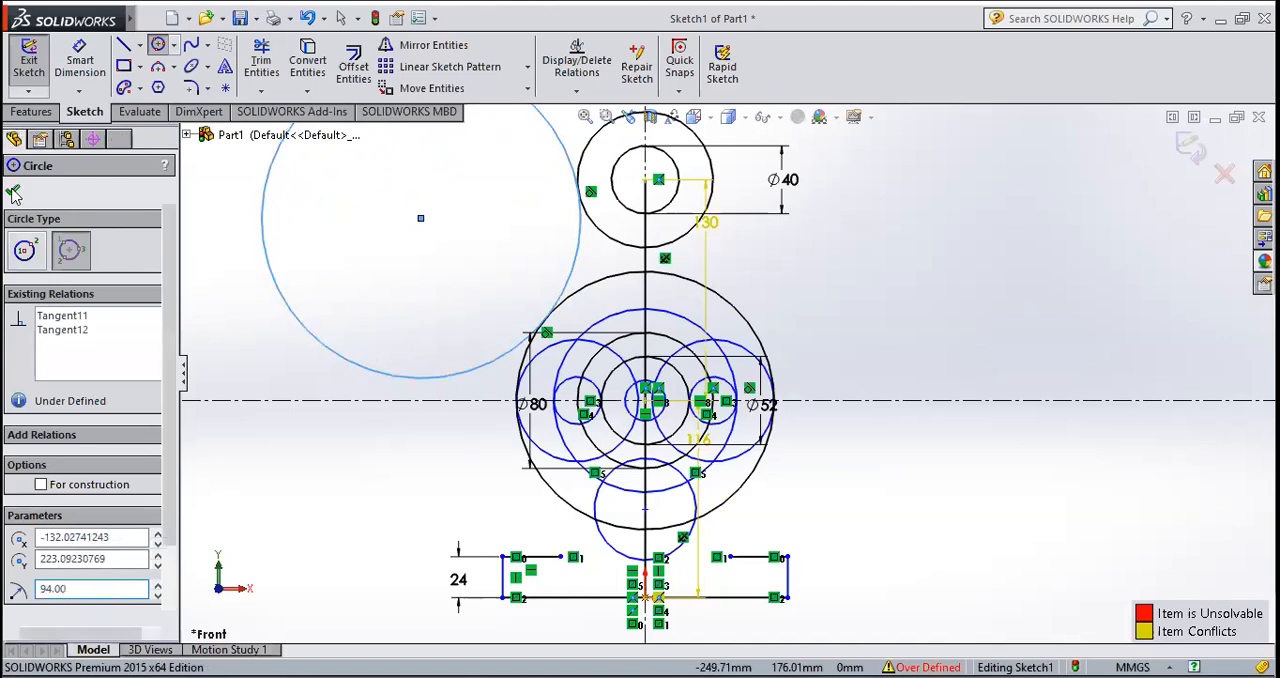
# Step: Mirror the 94 mm radius tangent circle about the vertical centerline, keeping the original
pyautogui.scroll(-2, 643, 304)
pyautogui.scroll(3, 645, 305)
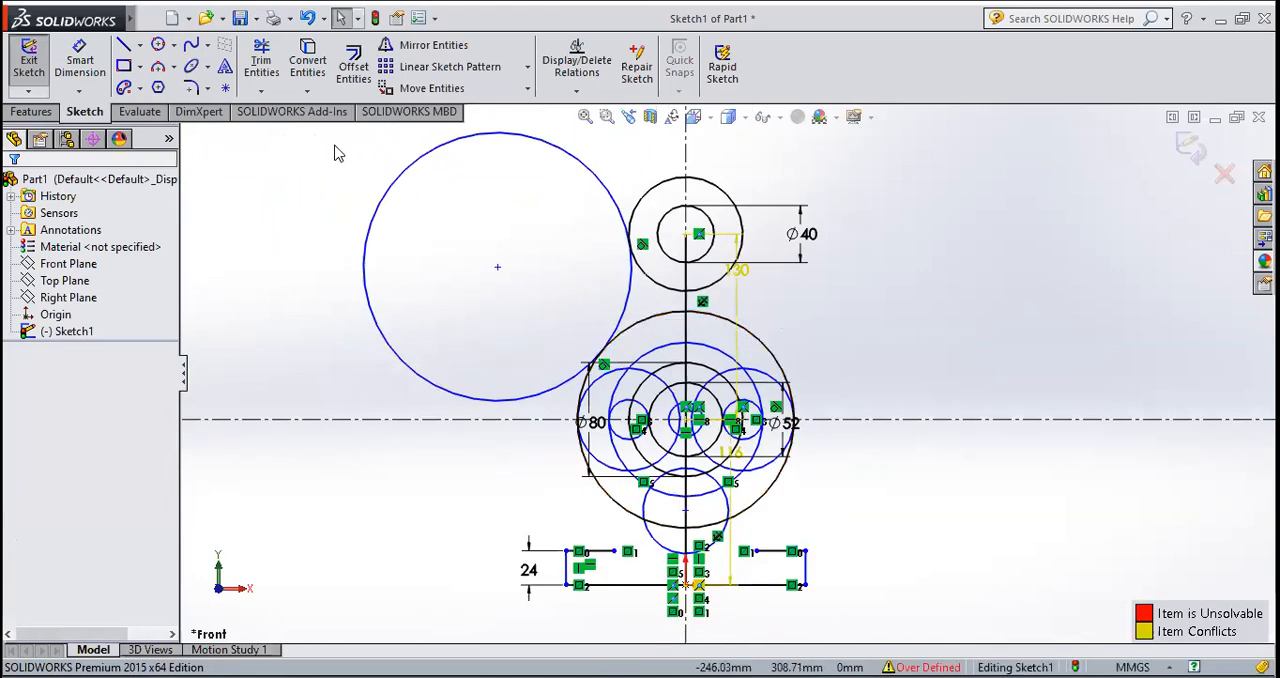
pyautogui.click(423, 168)
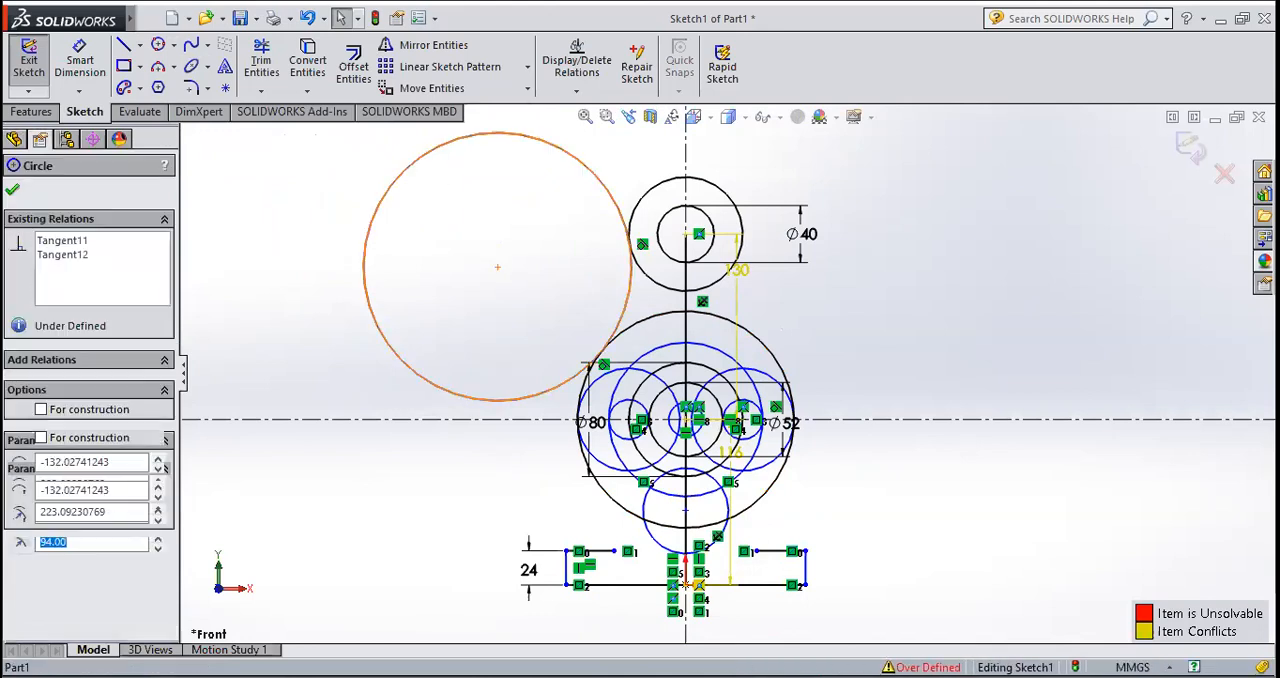
pyautogui.click(434, 47)
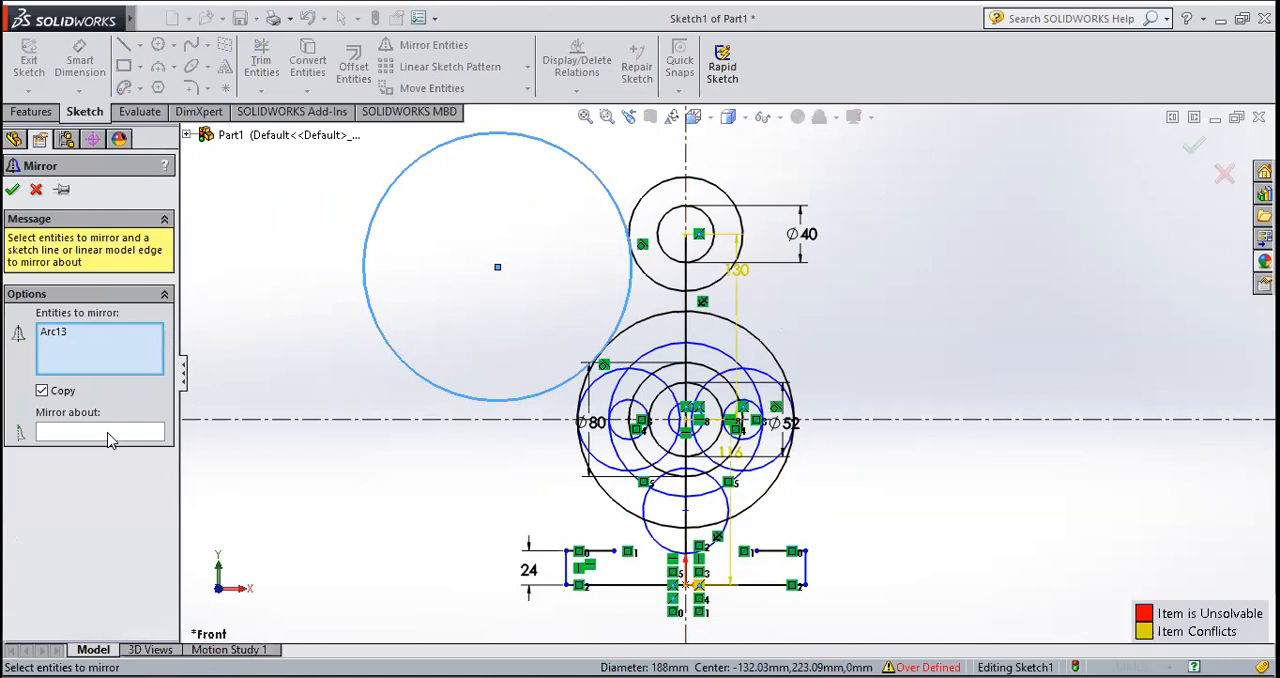
pyautogui.click(108, 434)
pyautogui.click(687, 168)
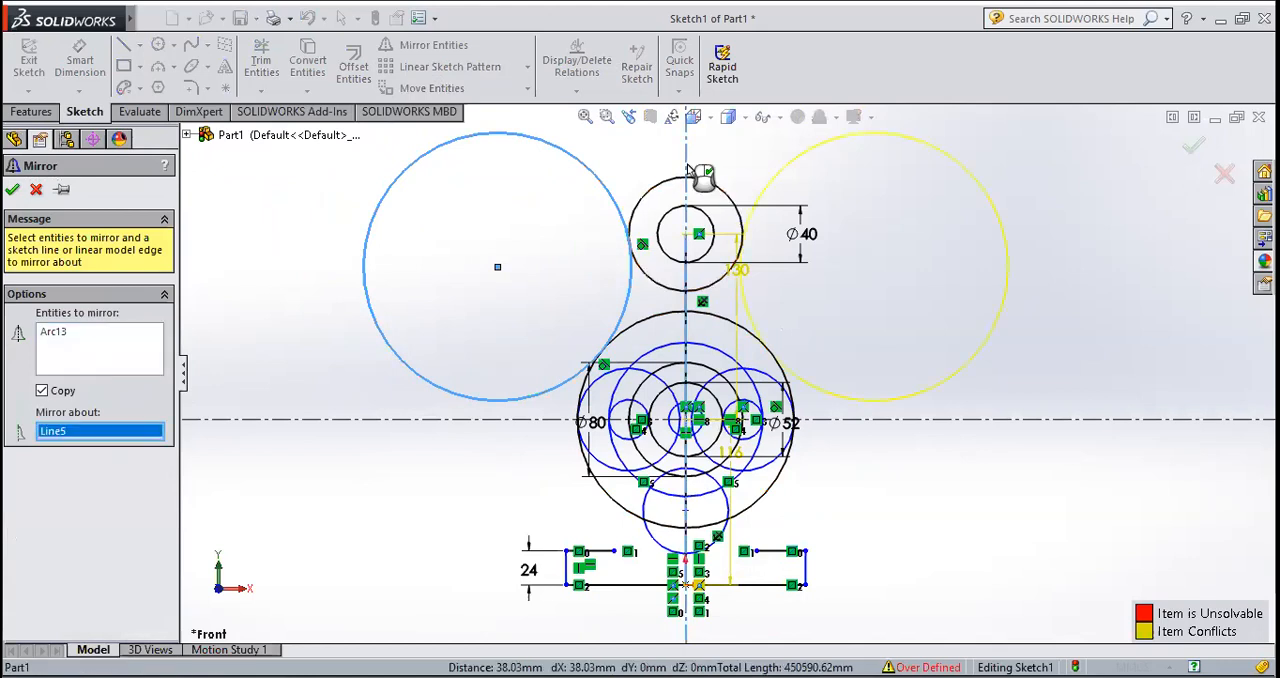
pyautogui.press('Return')
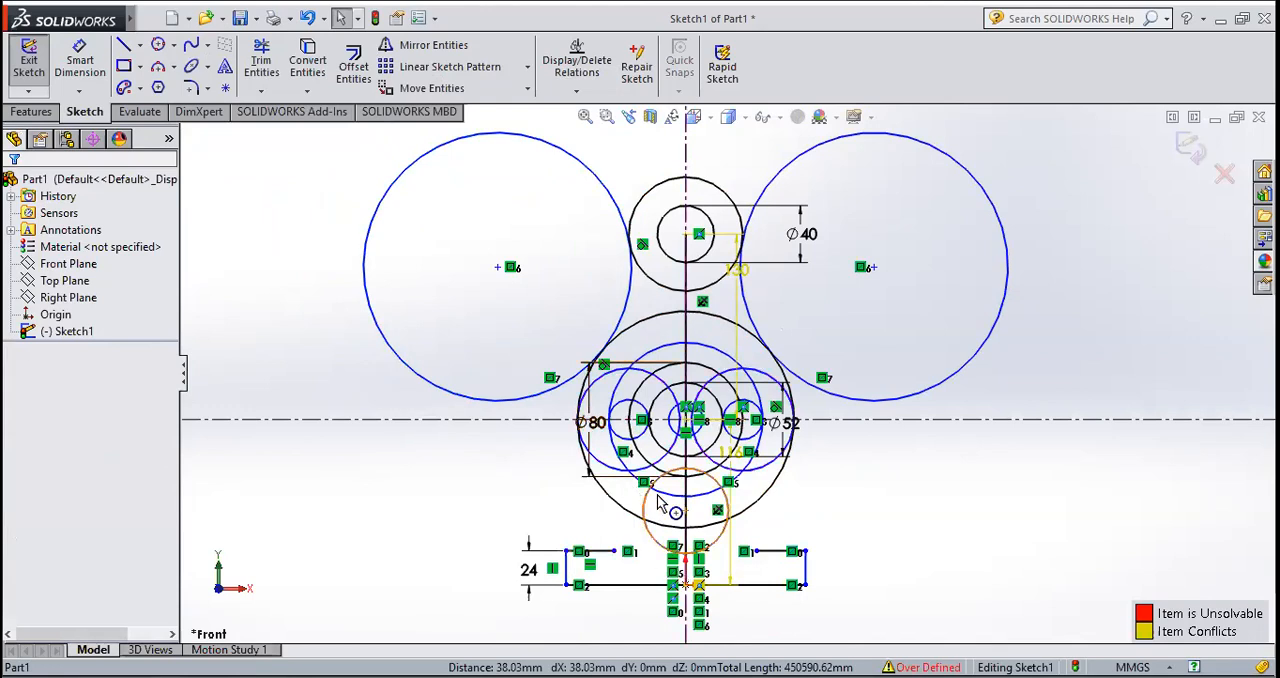
pyautogui.scroll(-2, 705, 483)
pyautogui.scroll(2, 673, 549)
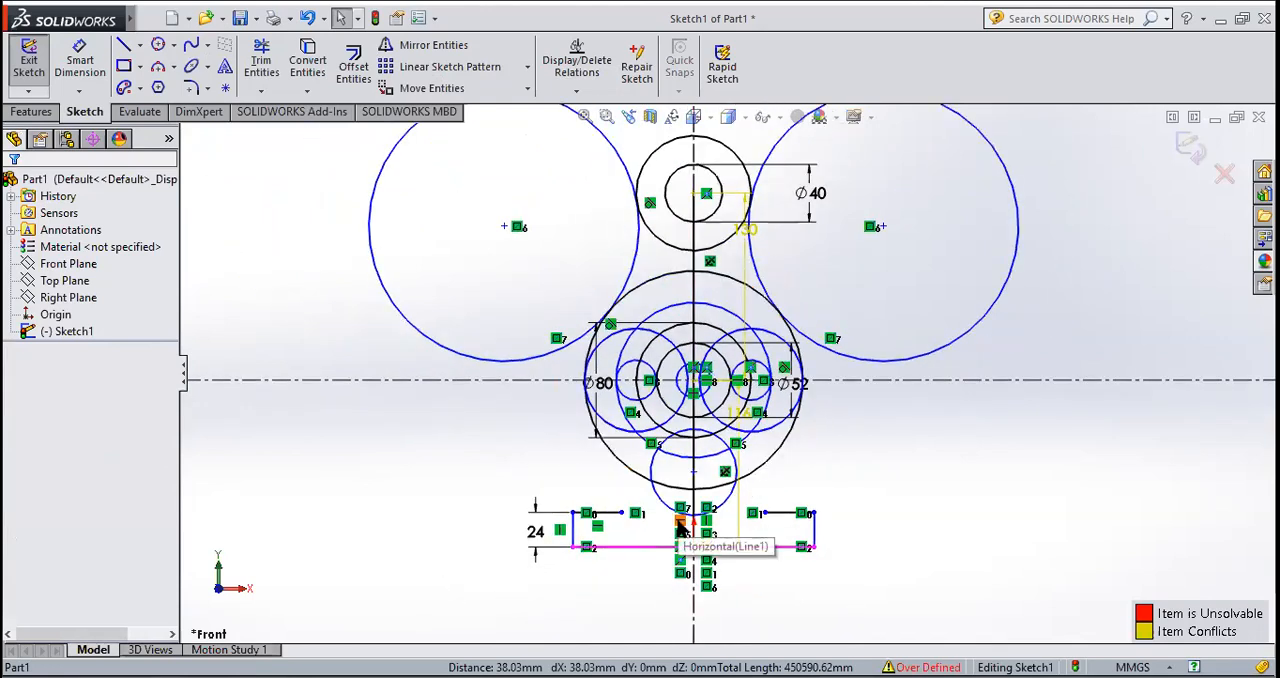
# Step: Trim away the outer portions of both 94 mm radius circles and the upper boss circle's lower arc between the tangent arcs
pyautogui.click(263, 66)
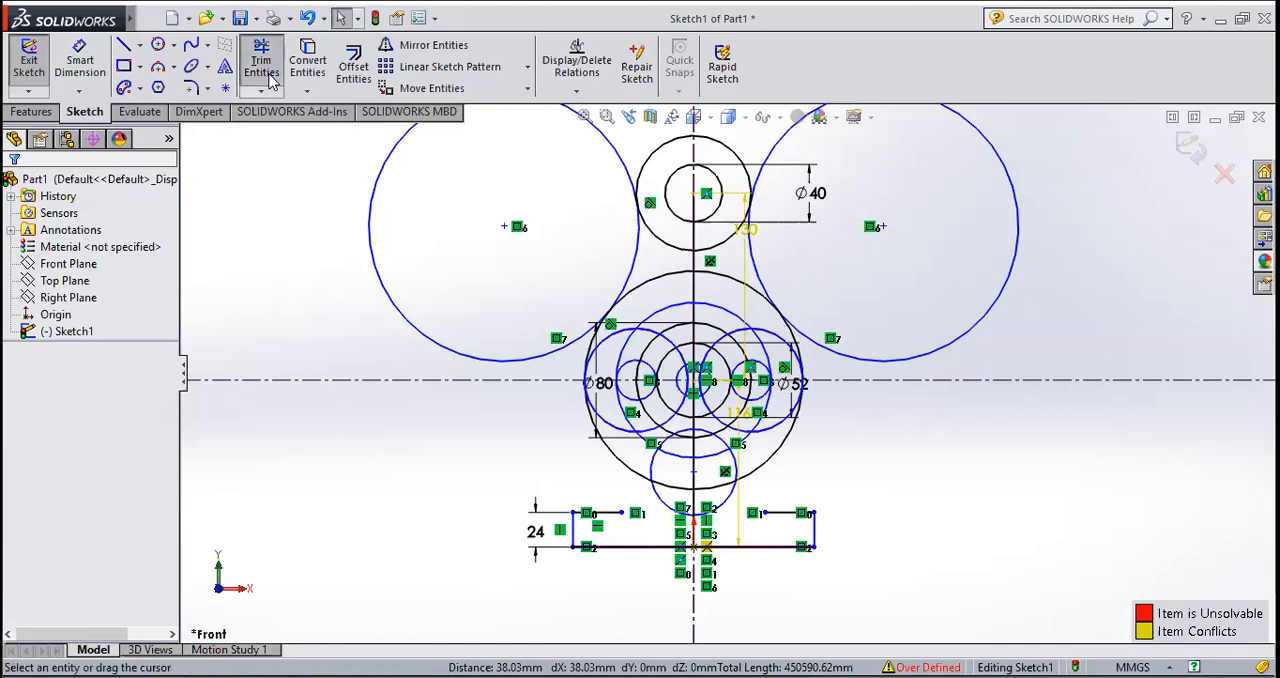
pyautogui.moveTo(1070, 299)
pyautogui.mouseDown()
pyautogui.moveTo(977, 283)
pyautogui.moveTo(334, 314)
pyautogui.moveTo(421, 285)
pyautogui.mouseUp()
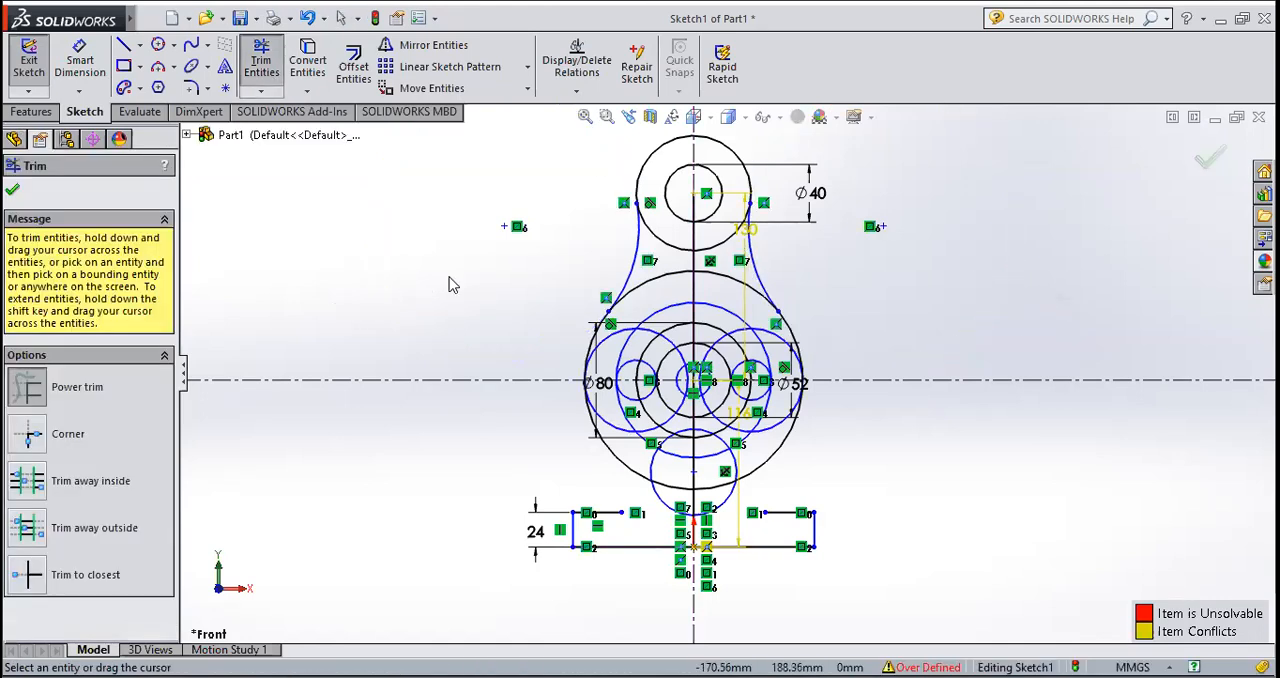
pyautogui.scroll(-3, 713, 278)
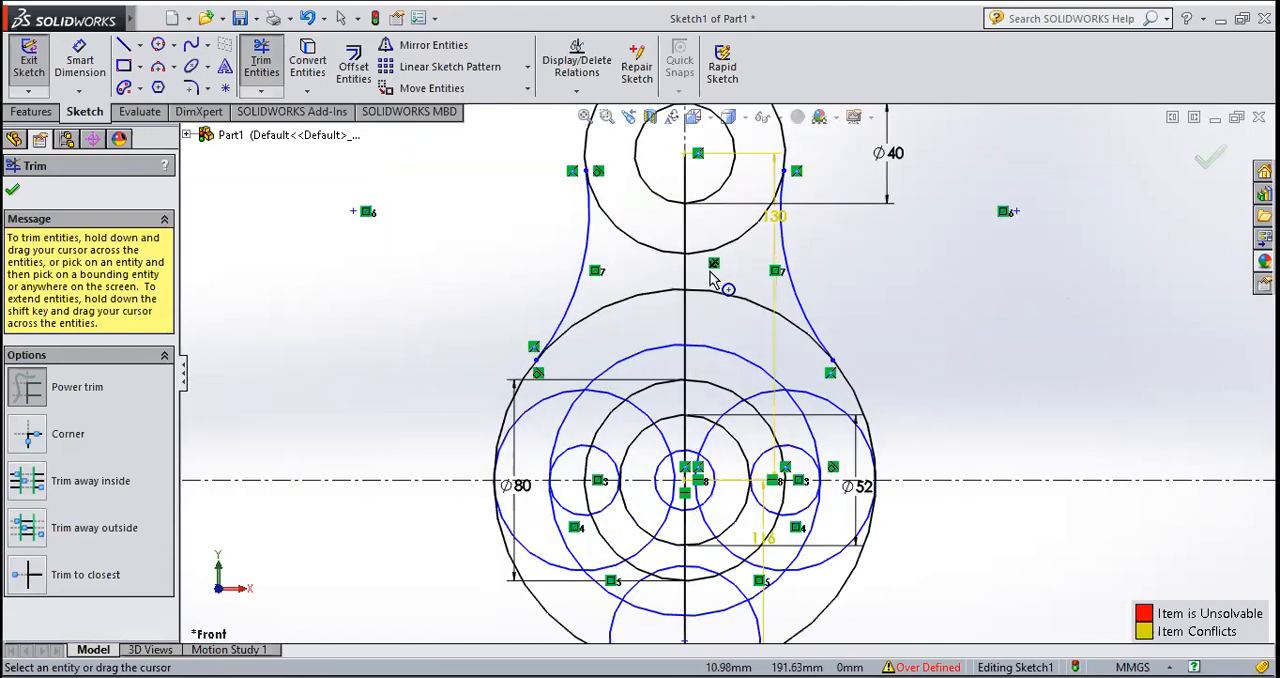
pyautogui.scroll(-2, 713, 278)
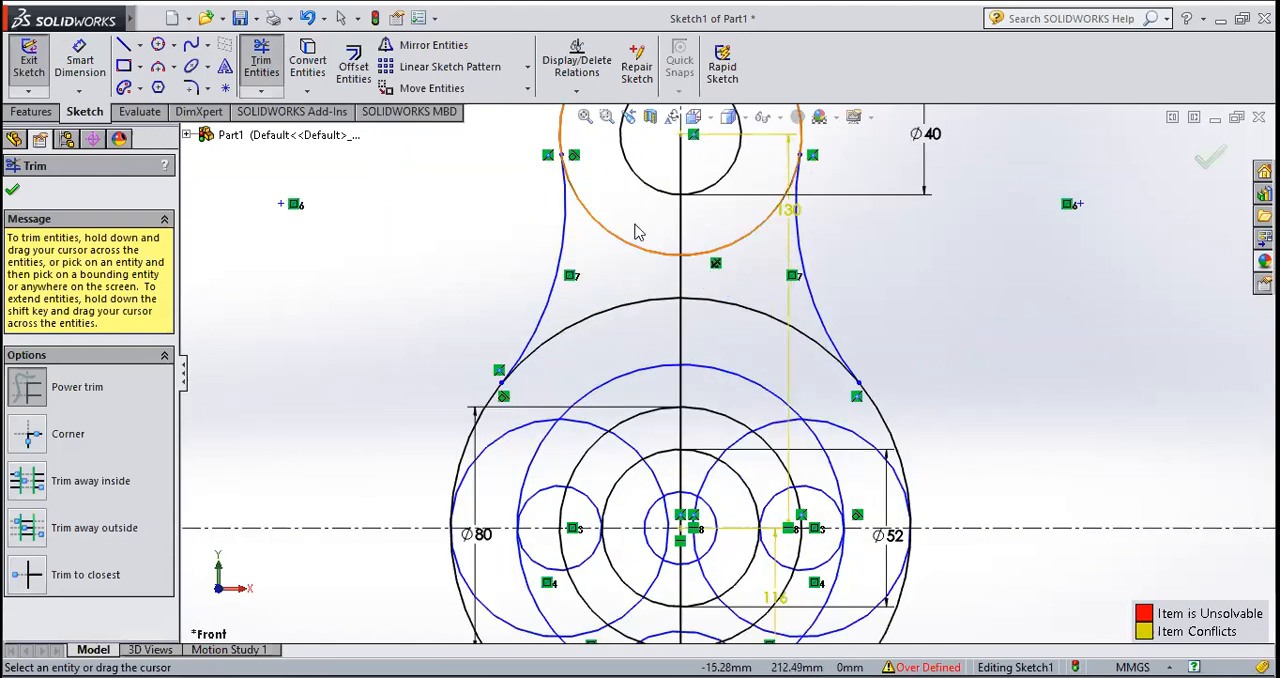
pyautogui.moveTo(620, 251); pyautogui.dragTo(737, 240)
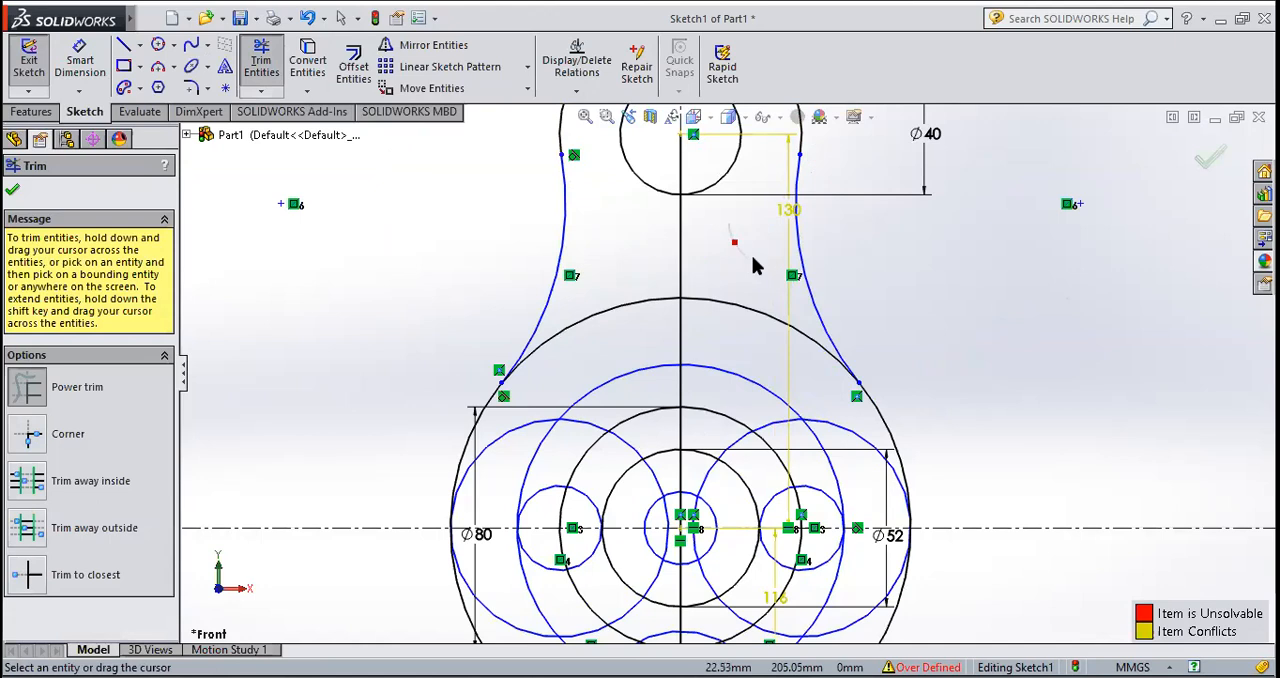
# Step: Trim away the top arc of the large 76 mm radius circle between the two tangent arcs
pyautogui.scroll(4, 723, 280)
pyautogui.scroll(-2, 695, 372)
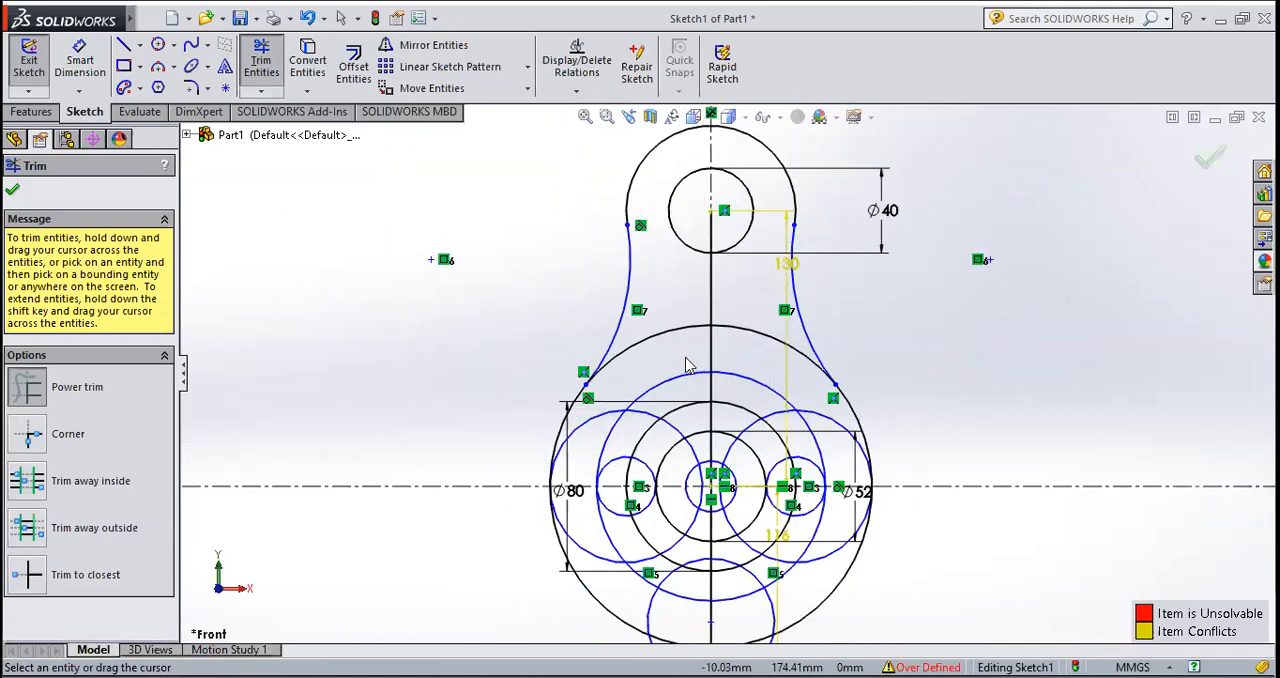
pyautogui.scroll(-2, 662, 334)
pyautogui.moveTo(662, 320); pyautogui.dragTo(666, 337)
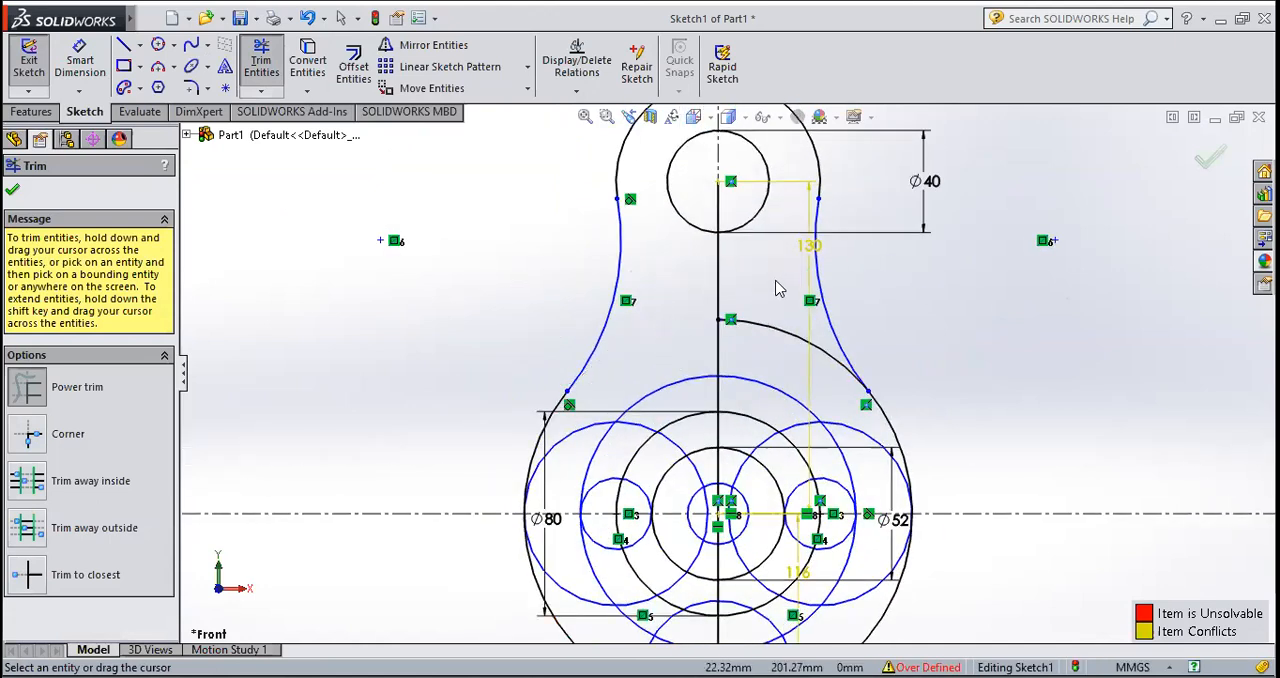
pyautogui.moveTo(787, 346); pyautogui.dragTo(785, 330)
# Step: Trim away the lower part of the 76 mm radius circle, keeping its side arcs above the horizontal centerline
pyautogui.scroll(2, 765, 290)
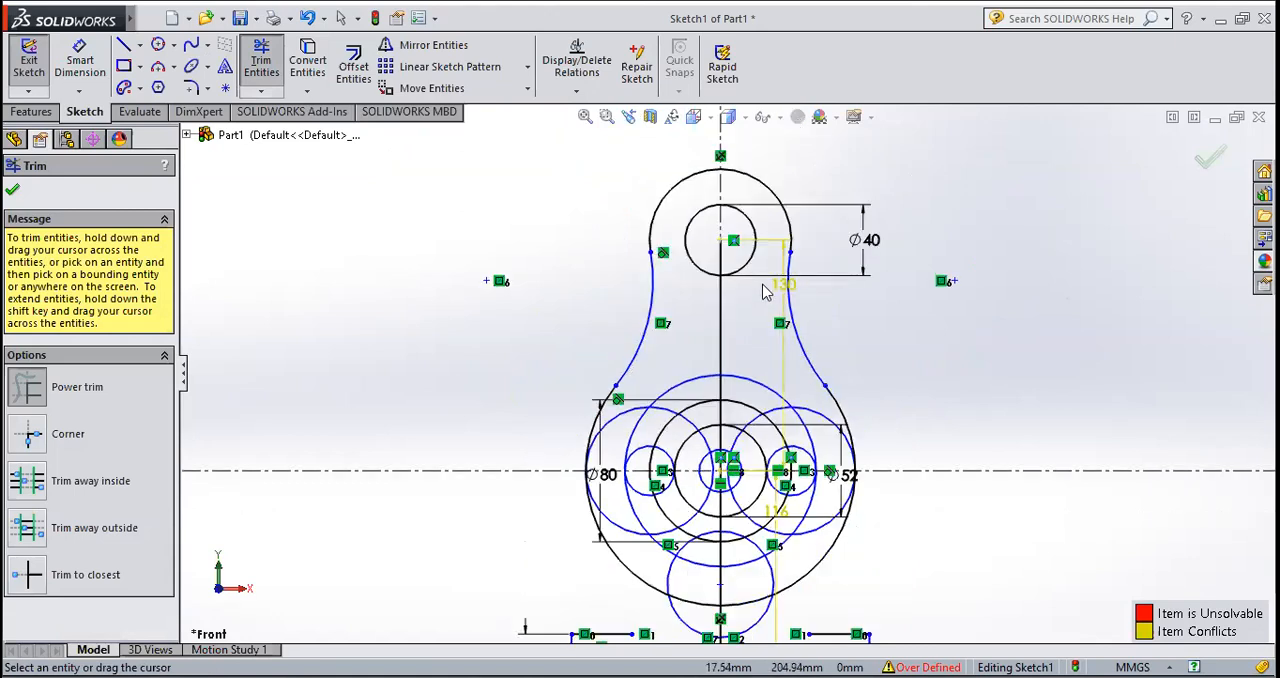
pyautogui.scroll(-2, 600, 568)
pyautogui.moveTo(640, 520); pyautogui.dragTo(651, 534)
pyautogui.moveTo(757, 615)
pyautogui.mouseDown()
pyautogui.moveTo(755, 580)
pyautogui.moveTo(920, 543)
pyautogui.moveTo(908, 523)
pyautogui.mouseUp()
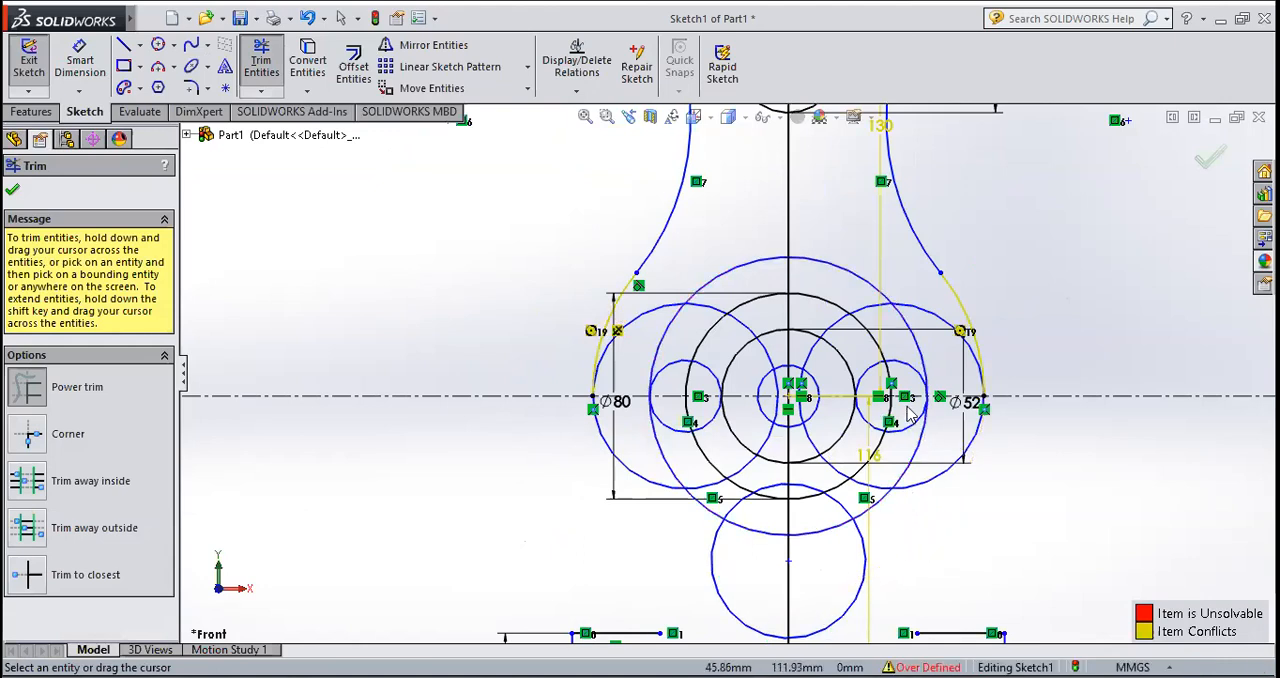
pyautogui.press('Escape')
# Step: Draw a vertical line from the inner end of the left base ledge up past the lower edge of the left side circle
pyautogui.scroll(2, 923, 488)
pyautogui.scroll(-1, 676, 517)
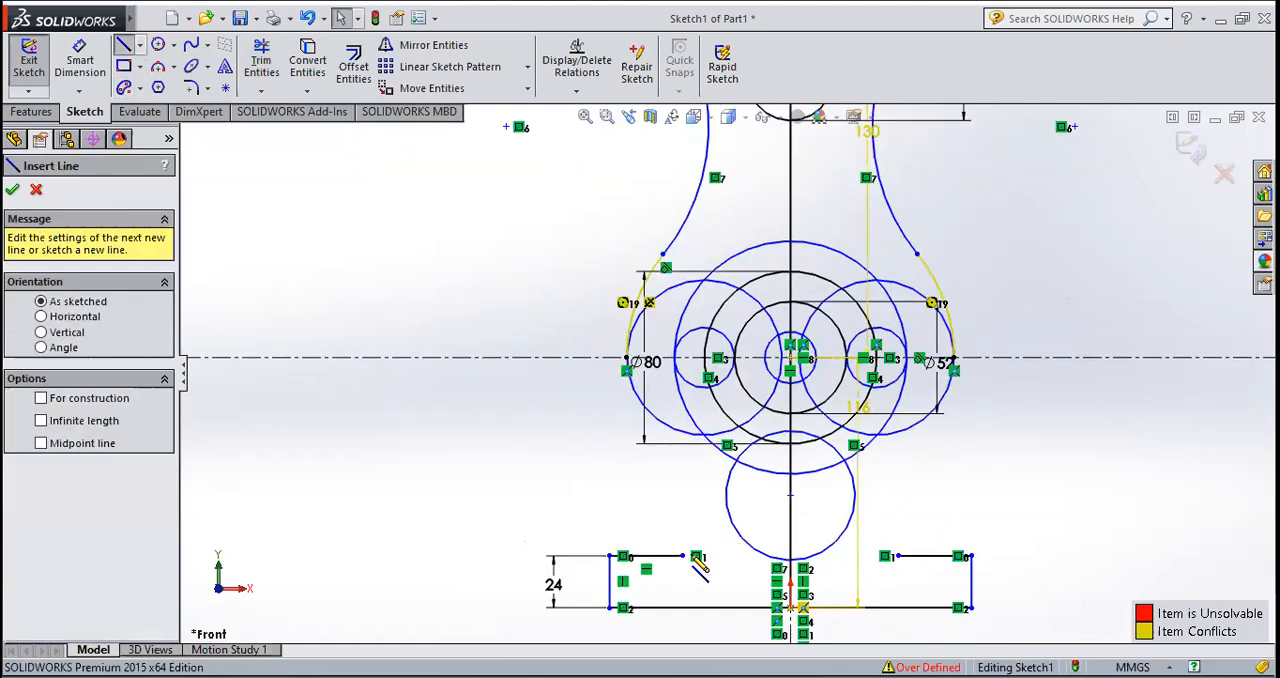
pyautogui.click(683, 556)
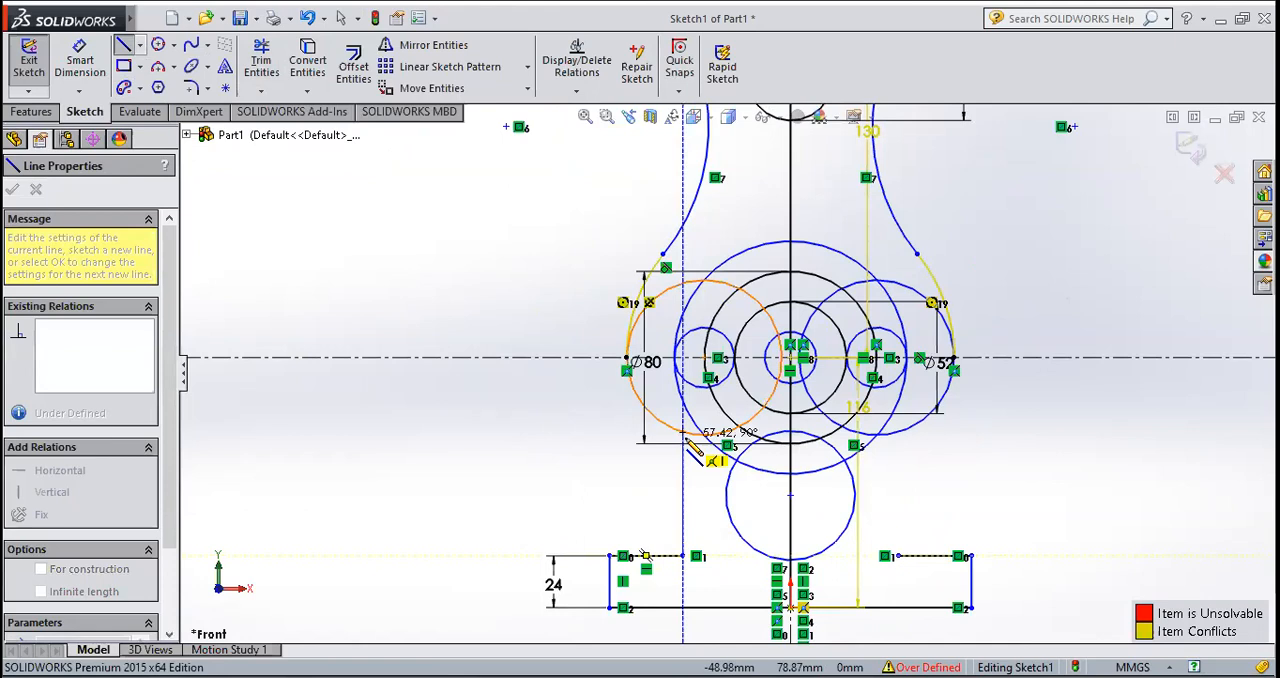
pyautogui.scroll(2, 687, 438)
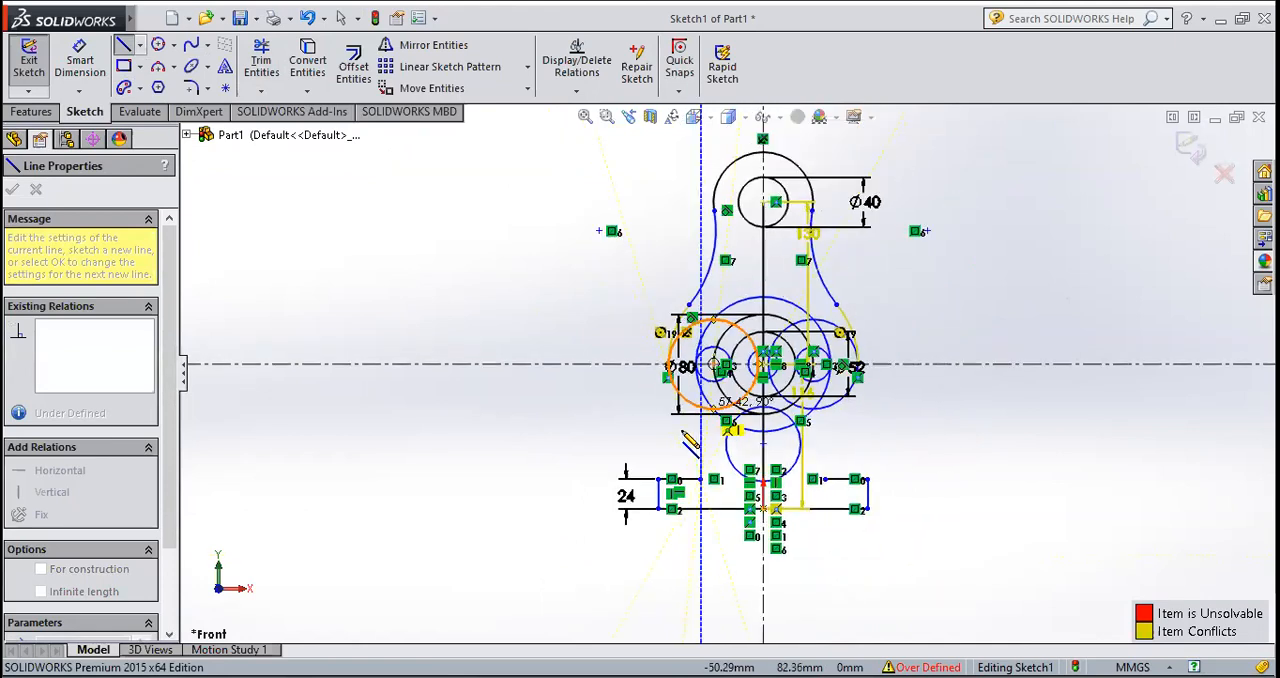
pyautogui.scroll(-5, 713, 402)
pyautogui.scroll(-3, 718, 410)
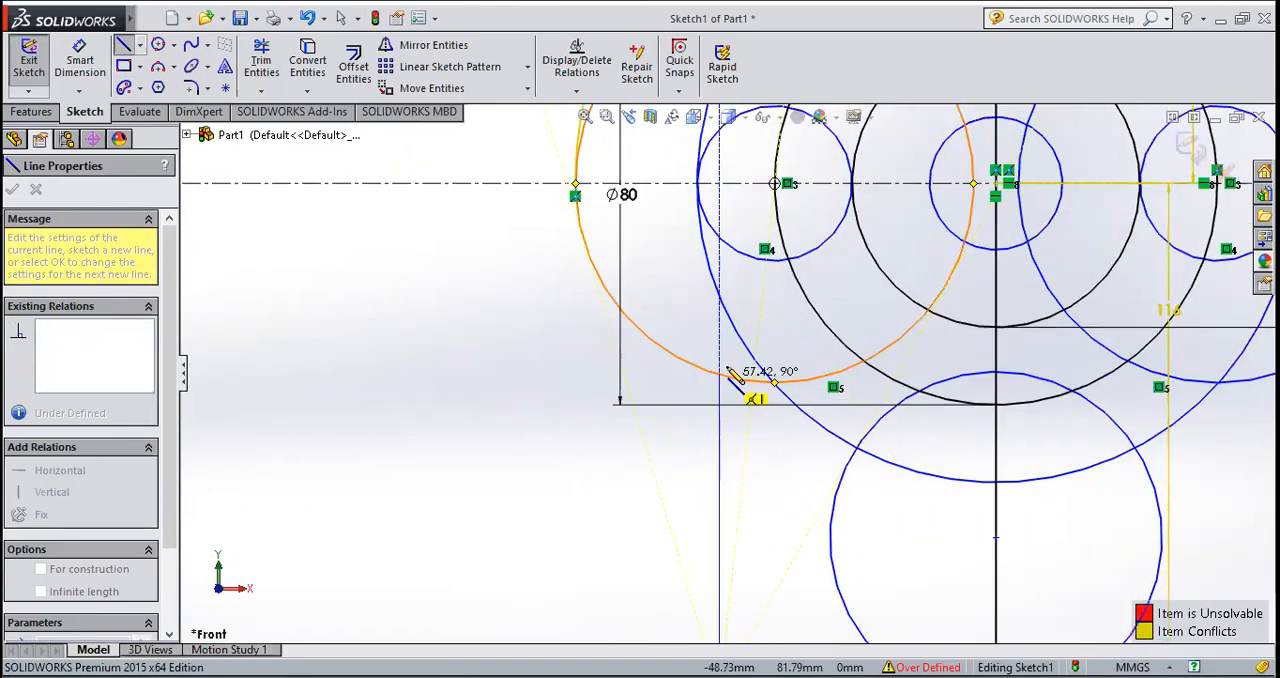
pyautogui.click(717, 349)
pyautogui.press('Escape')
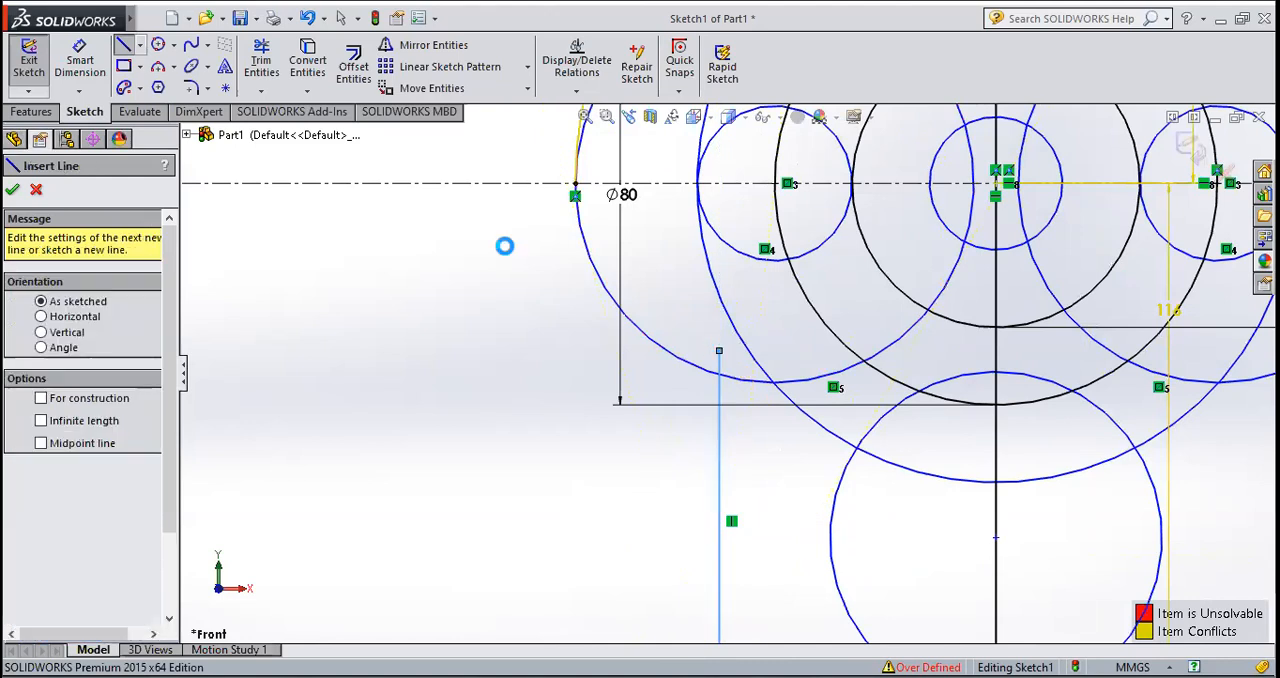
pyautogui.press('Escape')
# Step: Trim the end of the left vertical line that extends inside the left side circle
pyautogui.click(261, 60)
pyautogui.scroll(-3, 724, 381)
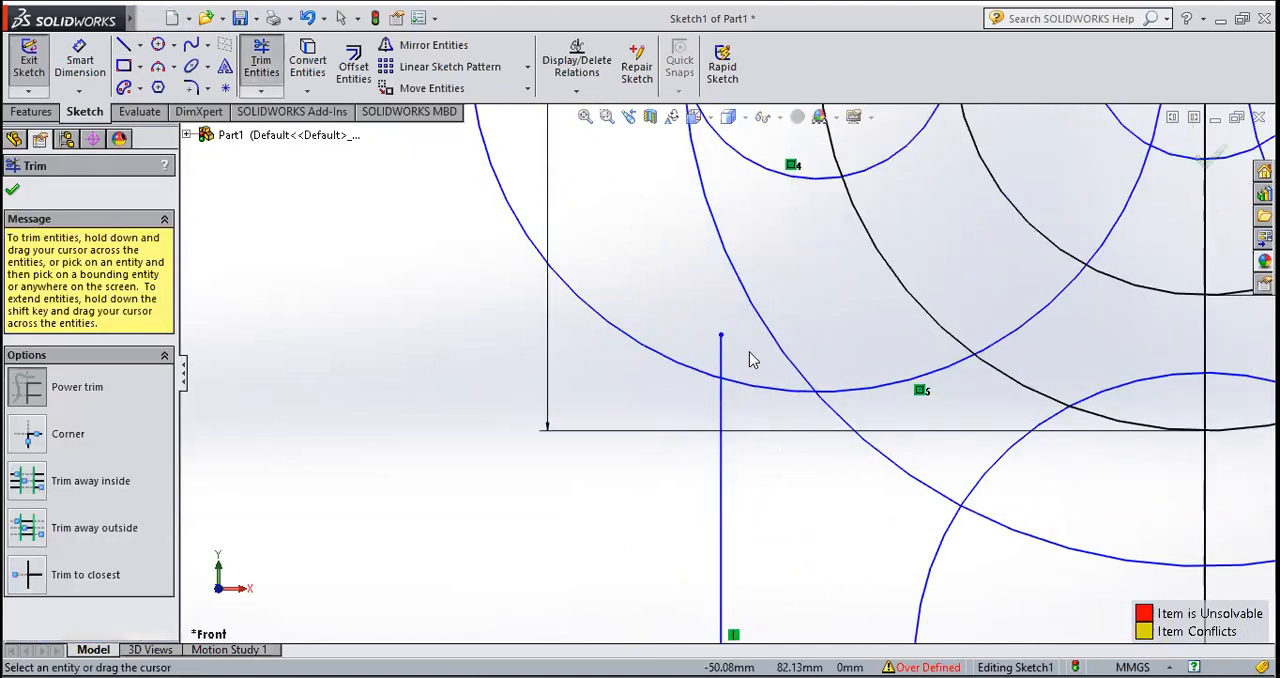
pyautogui.click(721, 350)
pyautogui.press('Escape')
# Step: Mirror the left vertical line about the vertical centerline, keeping the original
pyautogui.scroll(5, 716, 385)
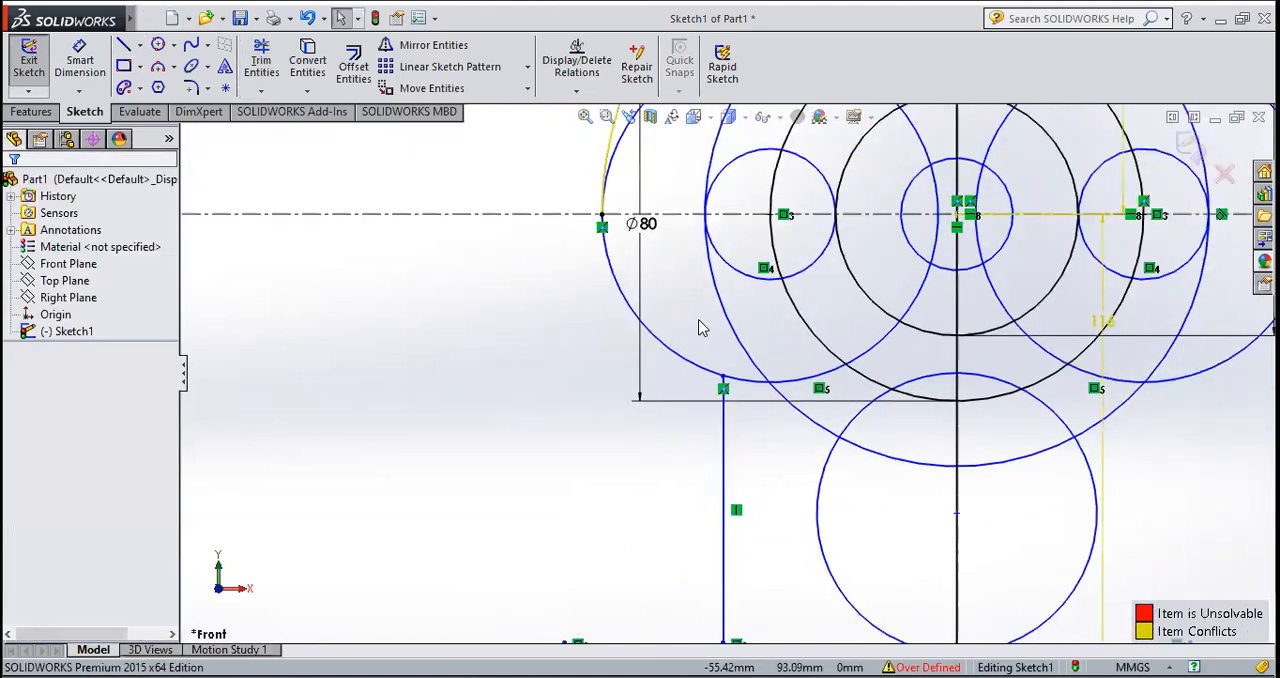
pyautogui.scroll(4, 1057, 503)
pyautogui.scroll(-4, 1006, 486)
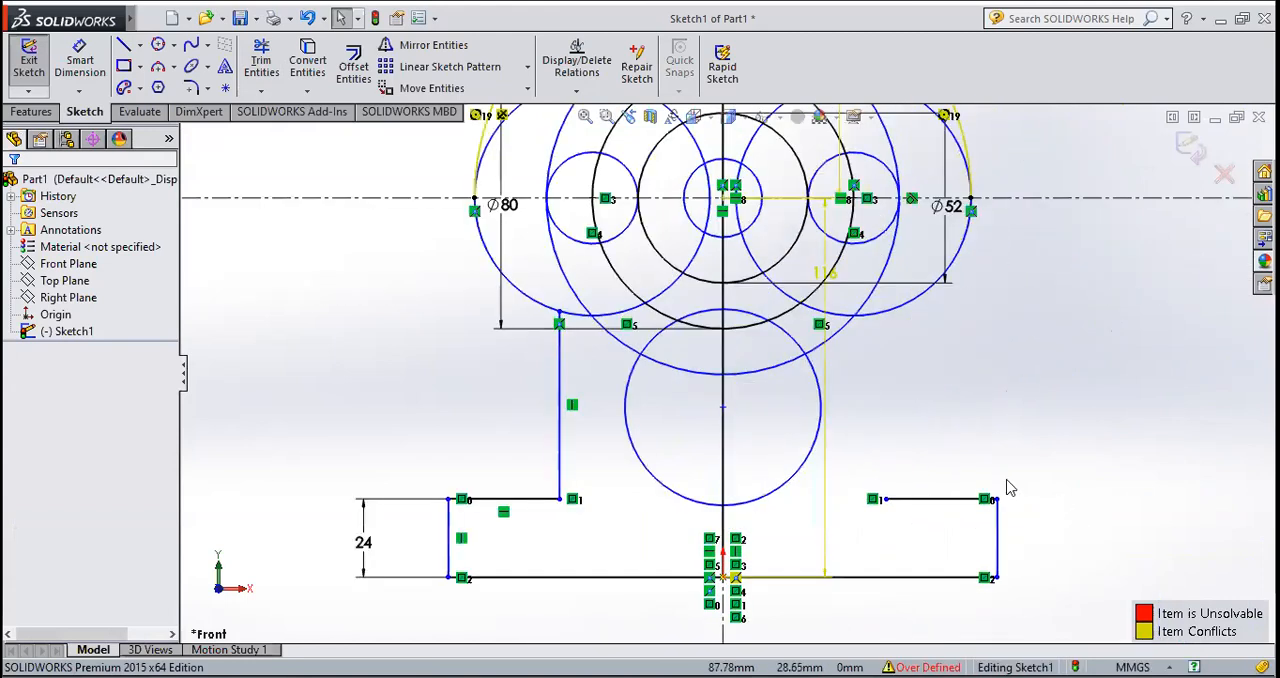
pyautogui.click(427, 48)
pyautogui.click(559, 419)
pyautogui.click(104, 432)
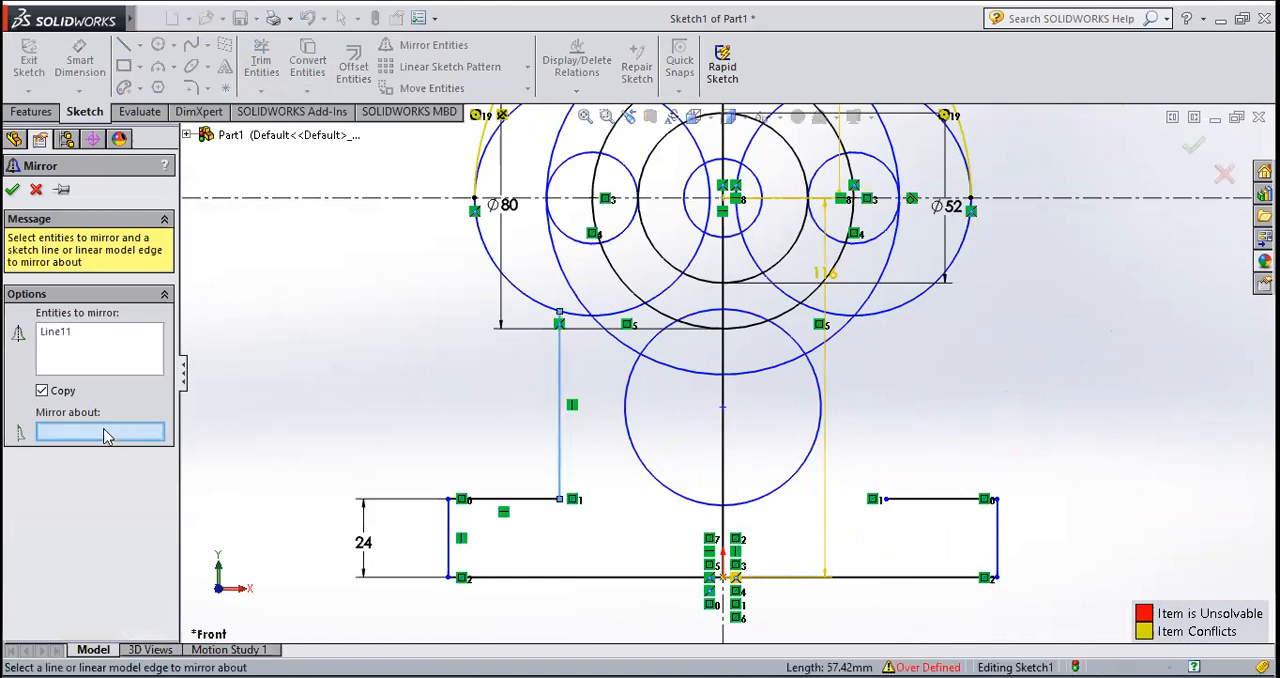
pyautogui.click(724, 622)
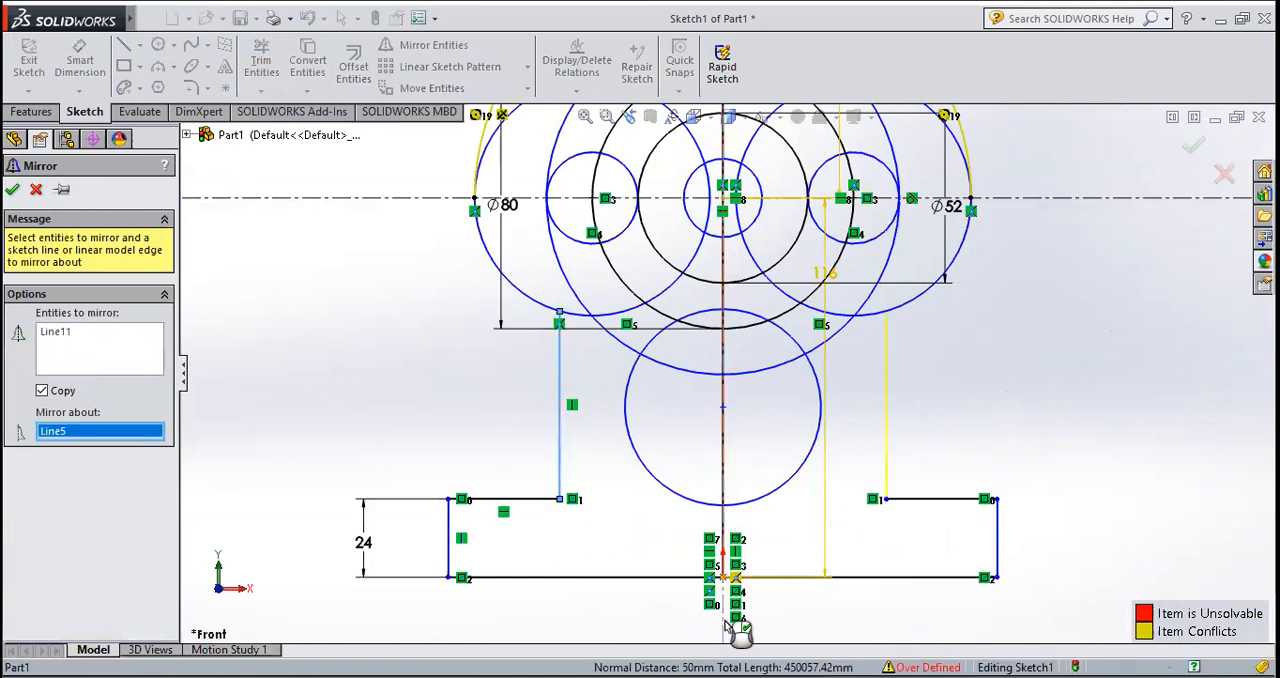
pyautogui.click(12, 189)
# Step: Draw a perimeter circle tangent to the left side circle and the outer side of the left vertical line, with a 5 mm radius
pyautogui.scroll(-2, 885, 325)
pyautogui.scroll(4, 871, 346)
pyautogui.scroll(-2, 722, 368)
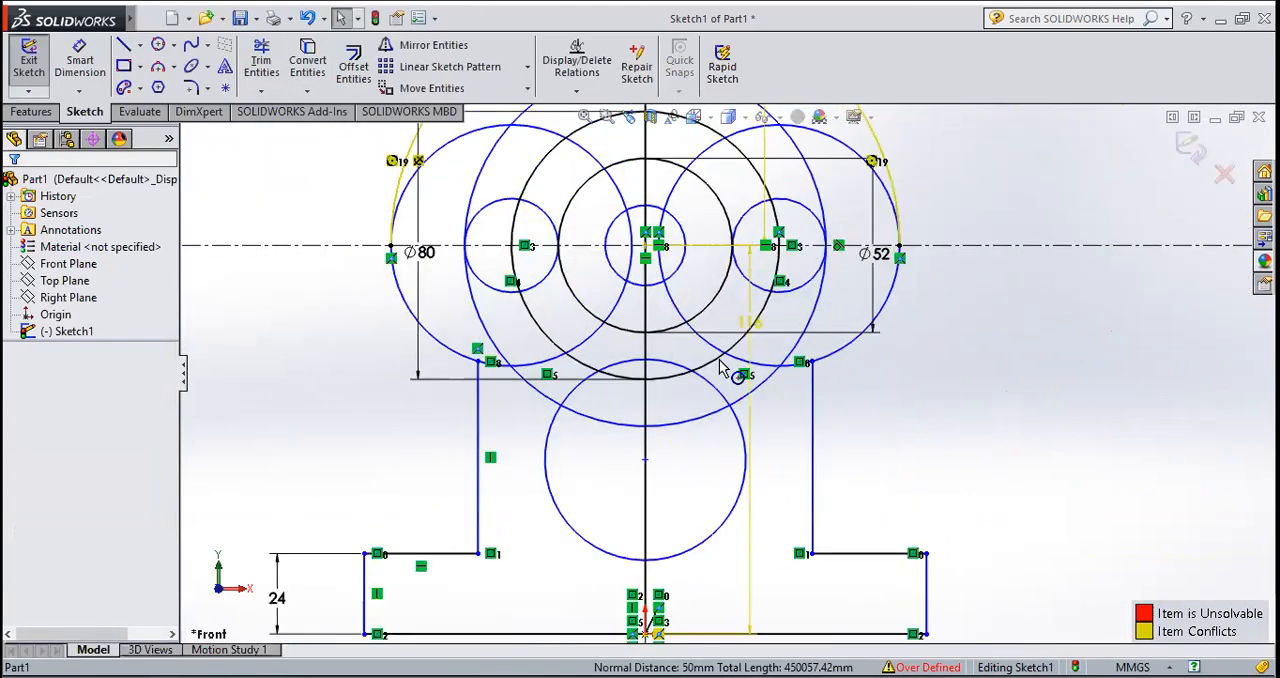
pyautogui.click(162, 48)
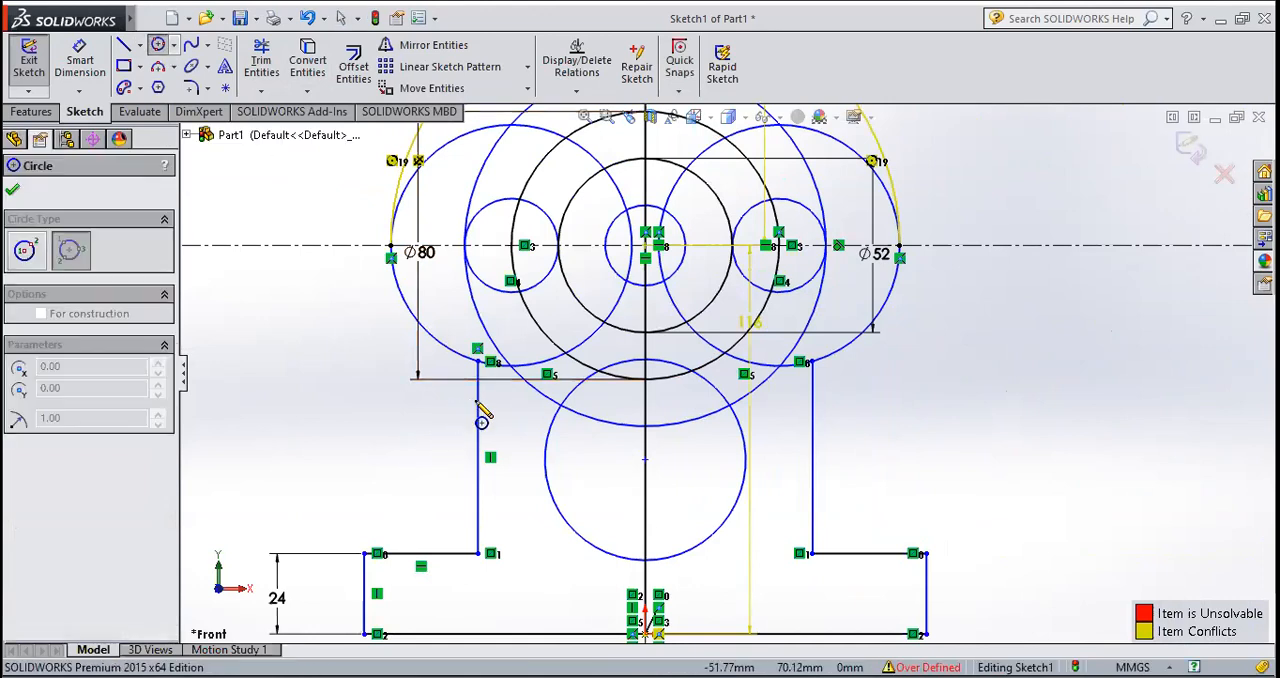
pyautogui.click(453, 333)
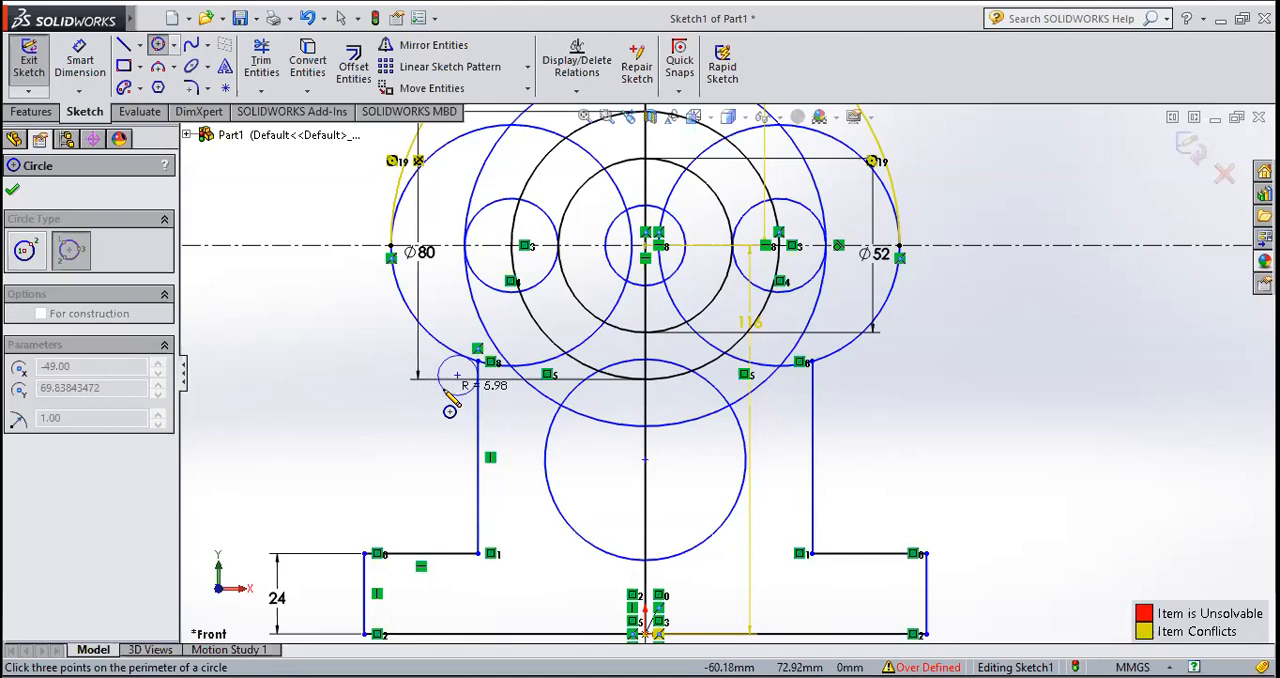
pyautogui.click(447, 393)
pyautogui.write('5.00')
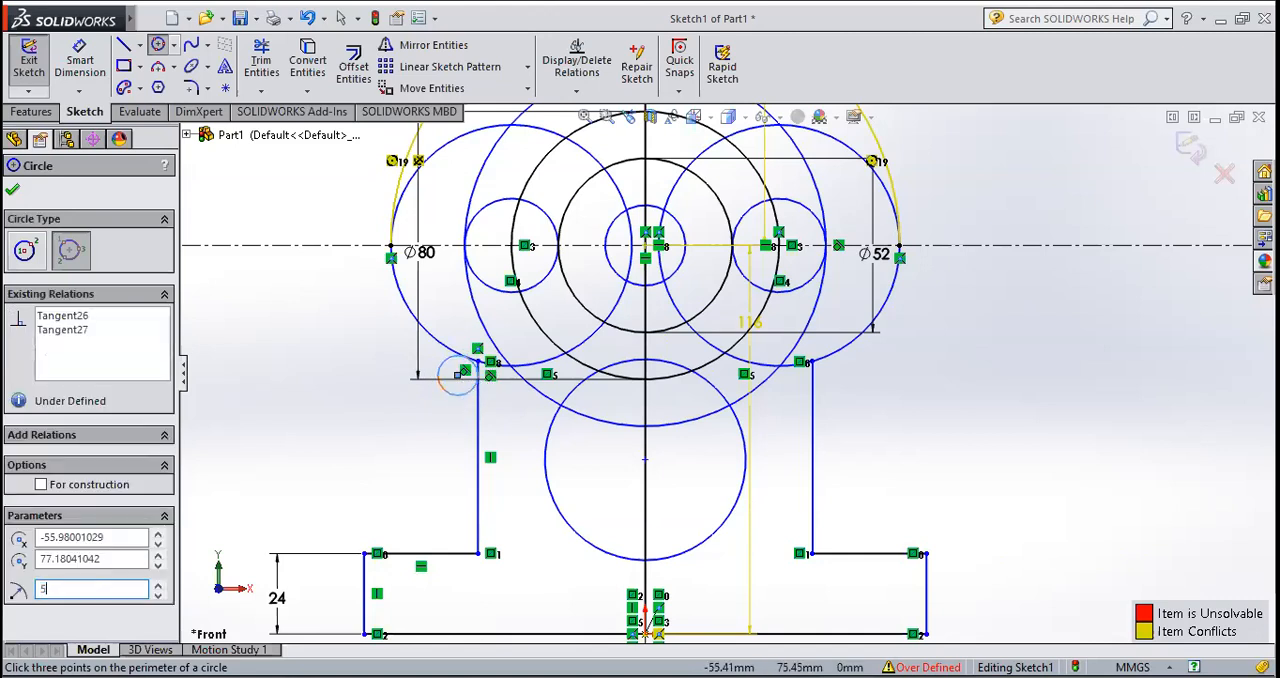
pyautogui.click(13, 192)
# Step: Draw a perimeter circle in the corner above the left base ledge, tangent to the ledge and vertical line, with a 6 mm radius
pyautogui.press('f')
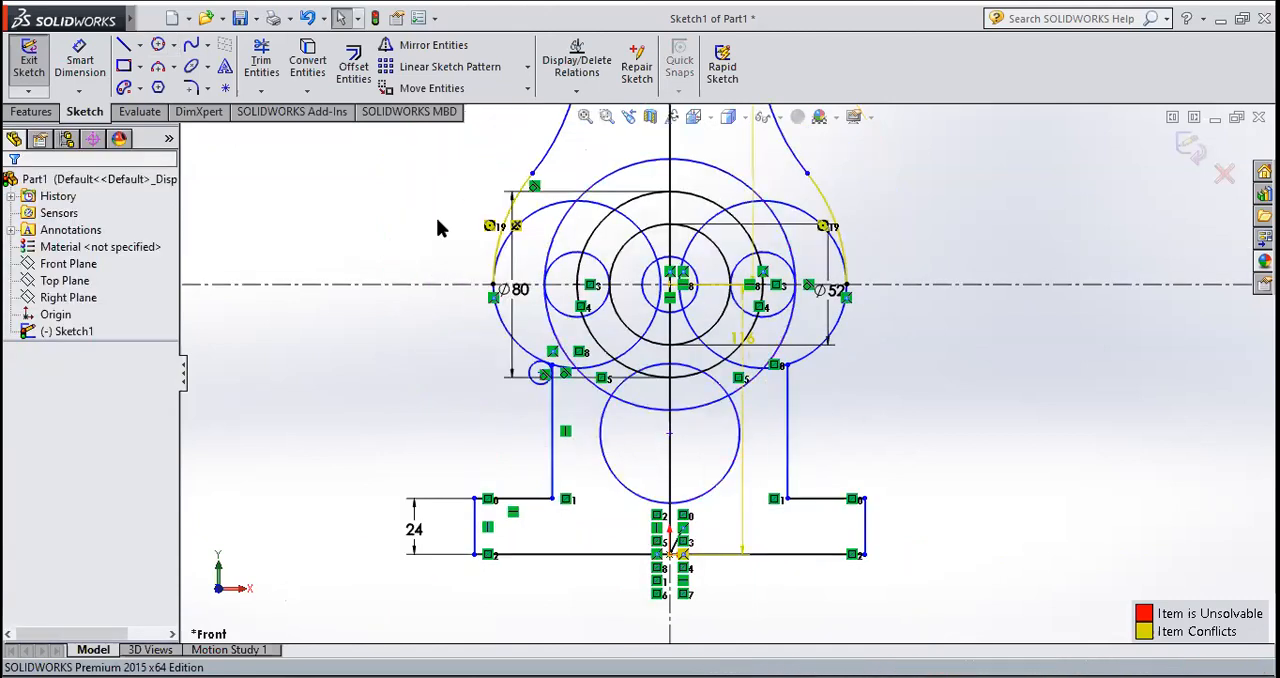
pyautogui.scroll(-3, 562, 476)
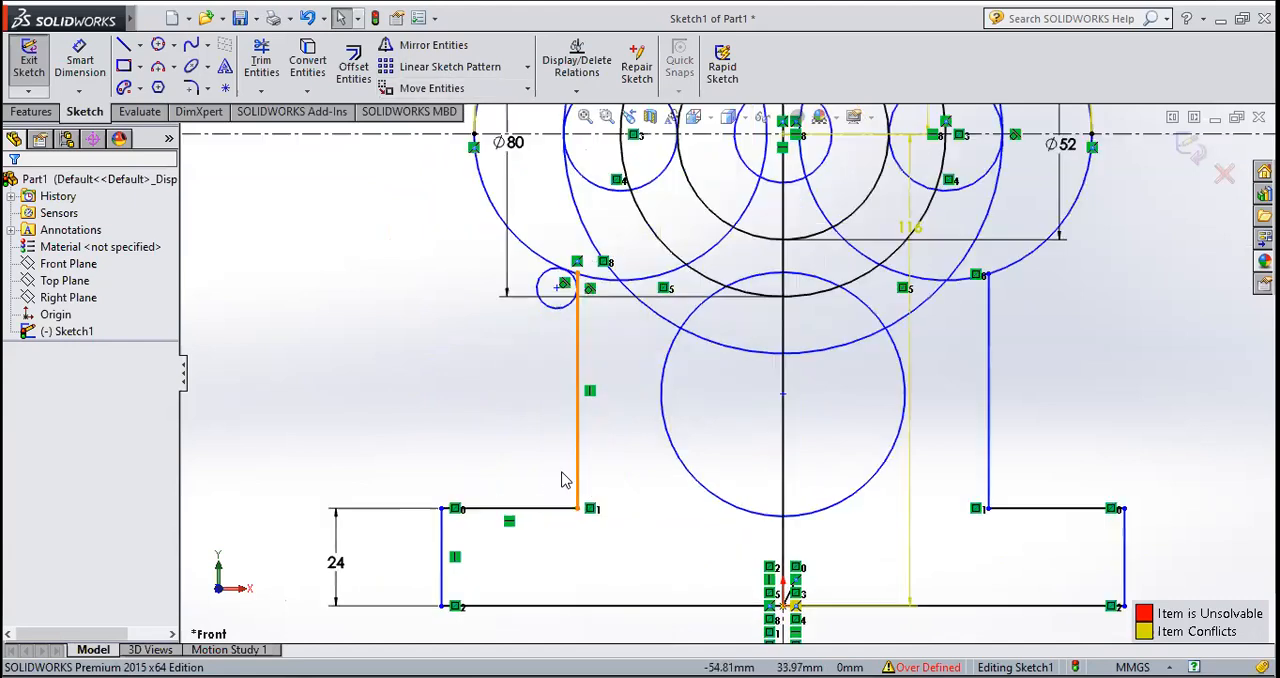
pyautogui.scroll(-1, 626, 500)
pyautogui.click(164, 63)
pyautogui.click(540, 501)
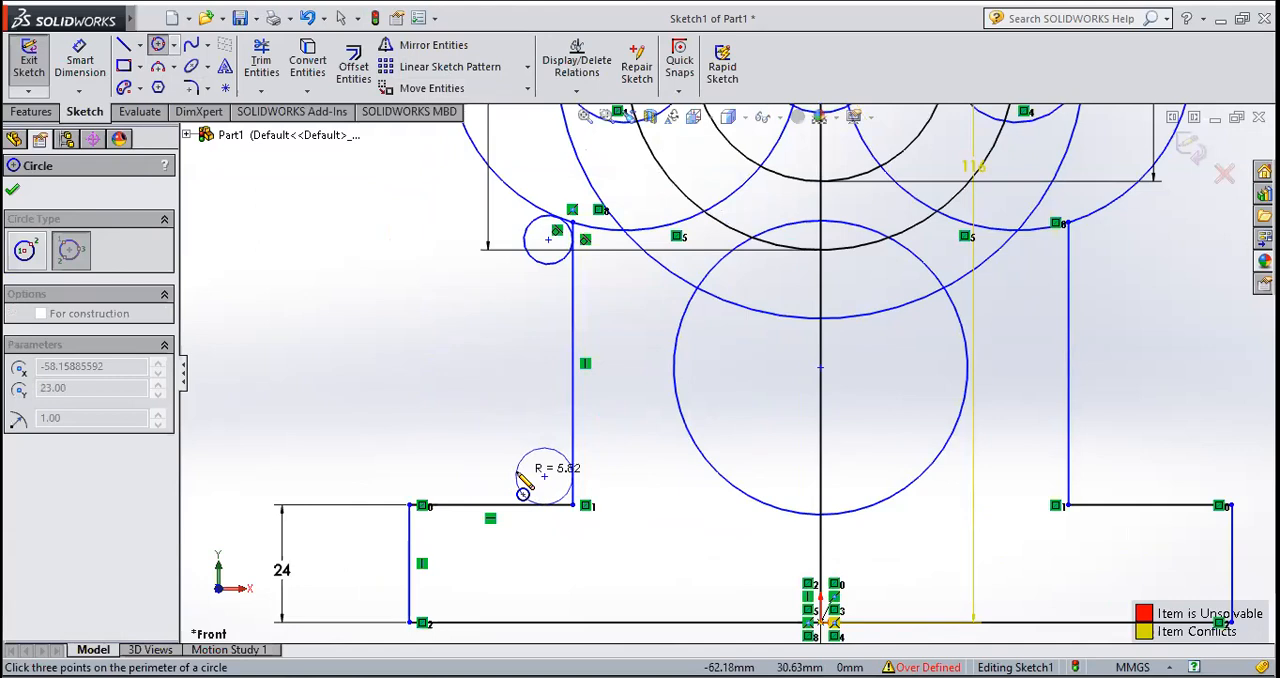
pyautogui.click(518, 488)
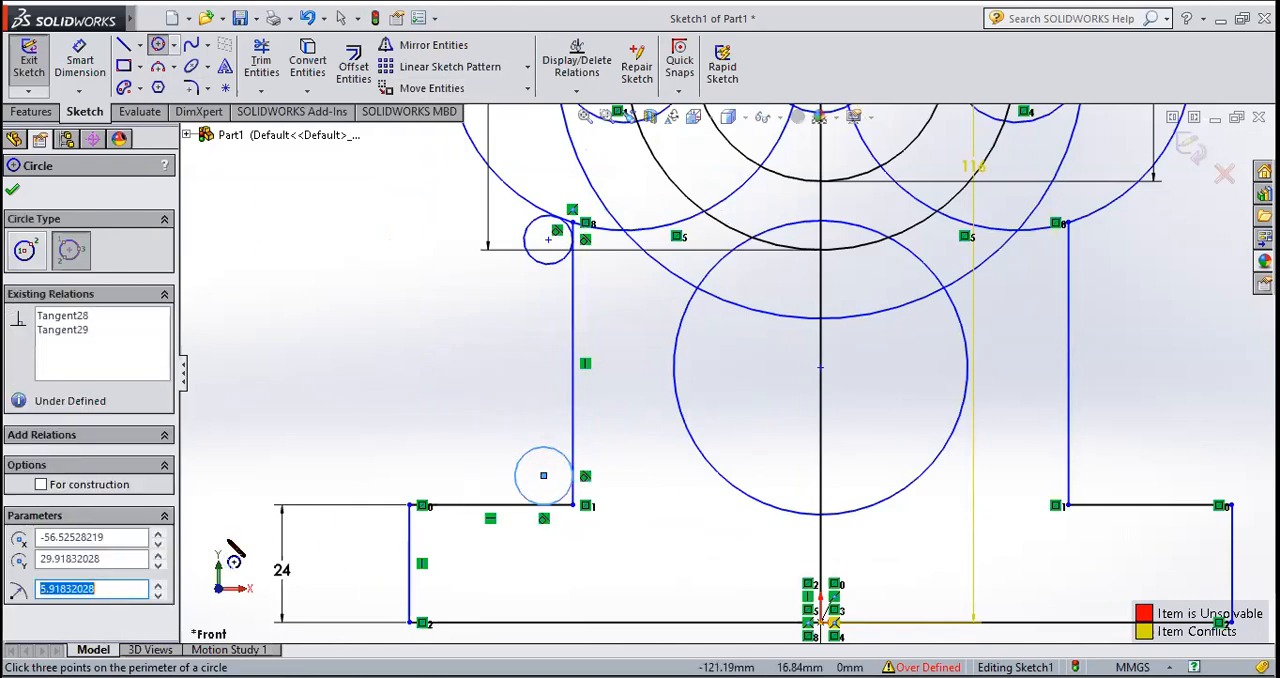
pyautogui.write('6')
pyautogui.press('Return')
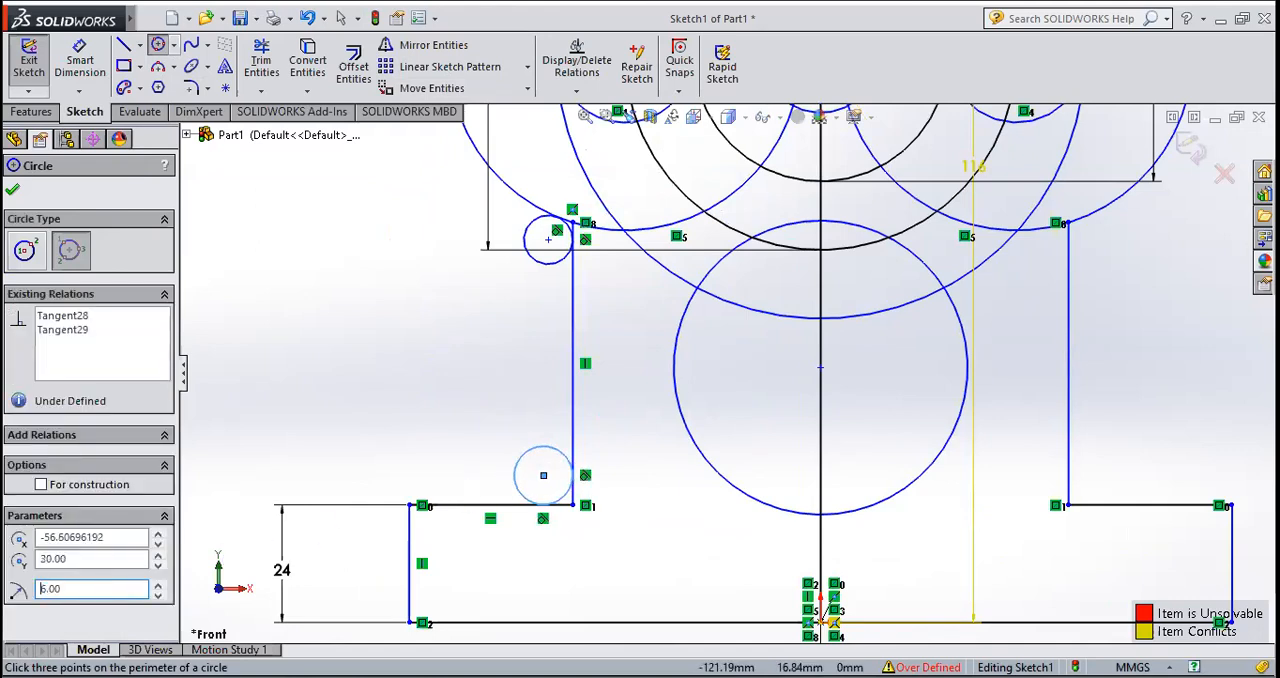
pyautogui.click(12, 191)
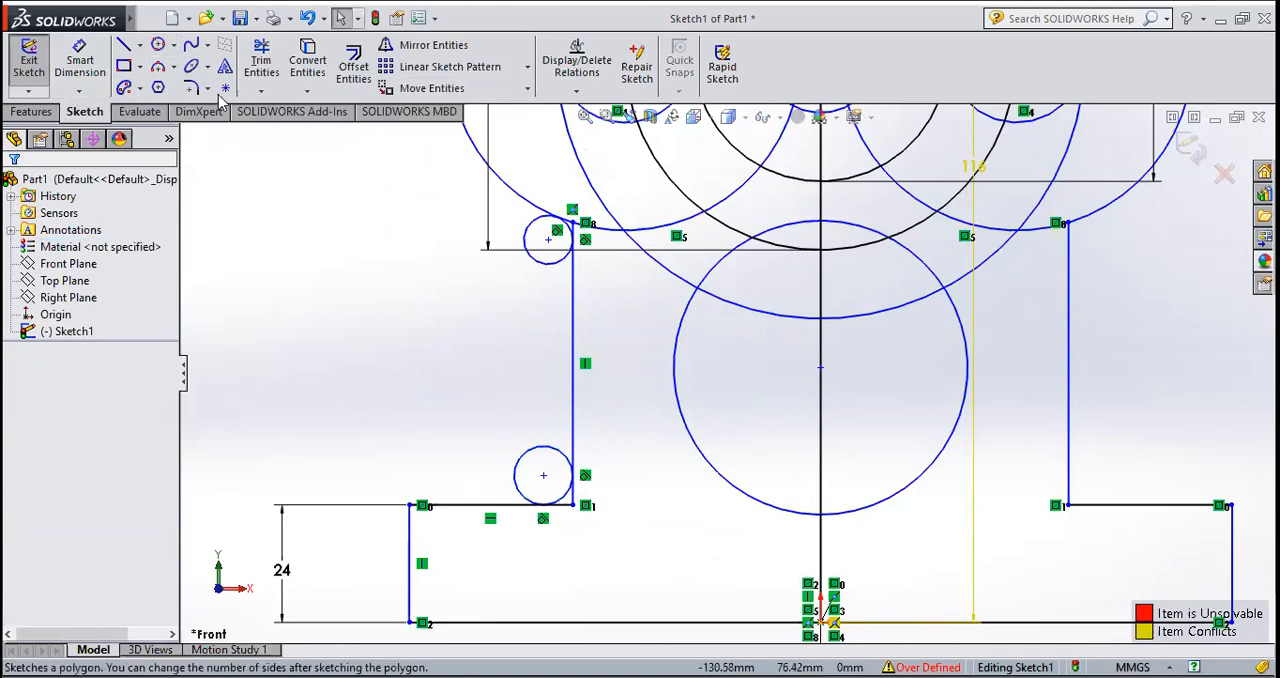
# Step: Mirror the 5 mm and 6 mm radius corner circles about the vertical centerline, keeping the originals
pyautogui.click(543, 270)
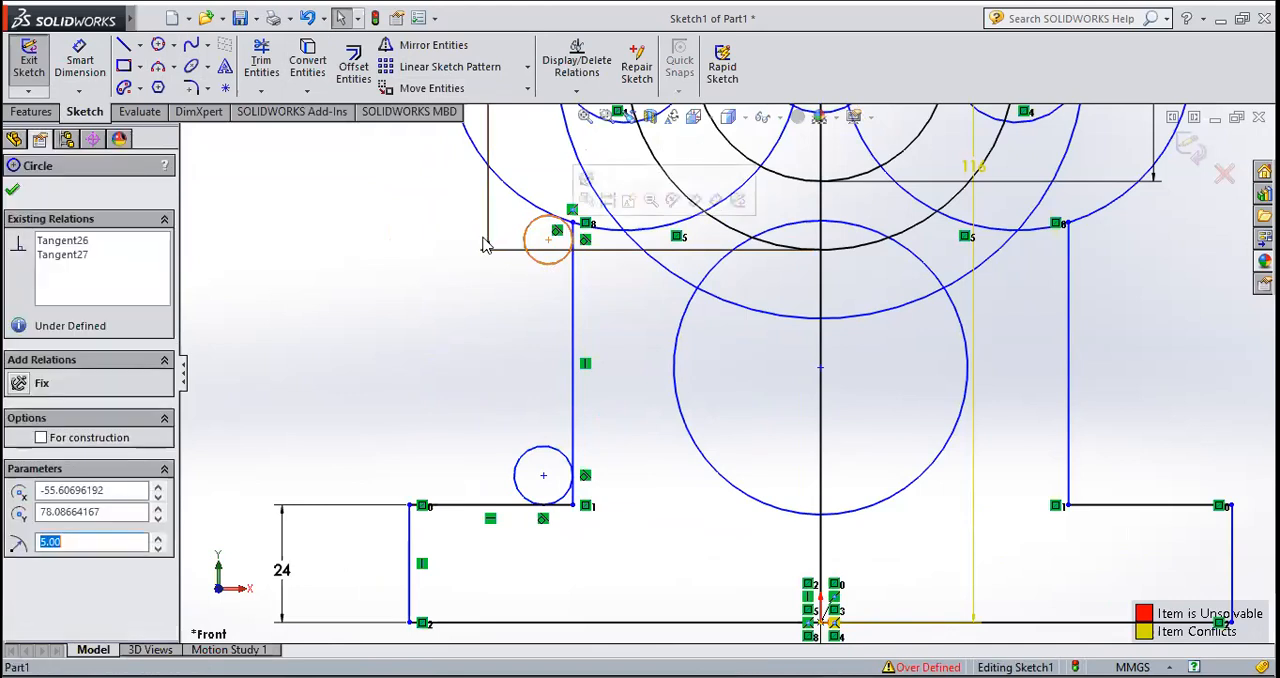
pyautogui.click(427, 48)
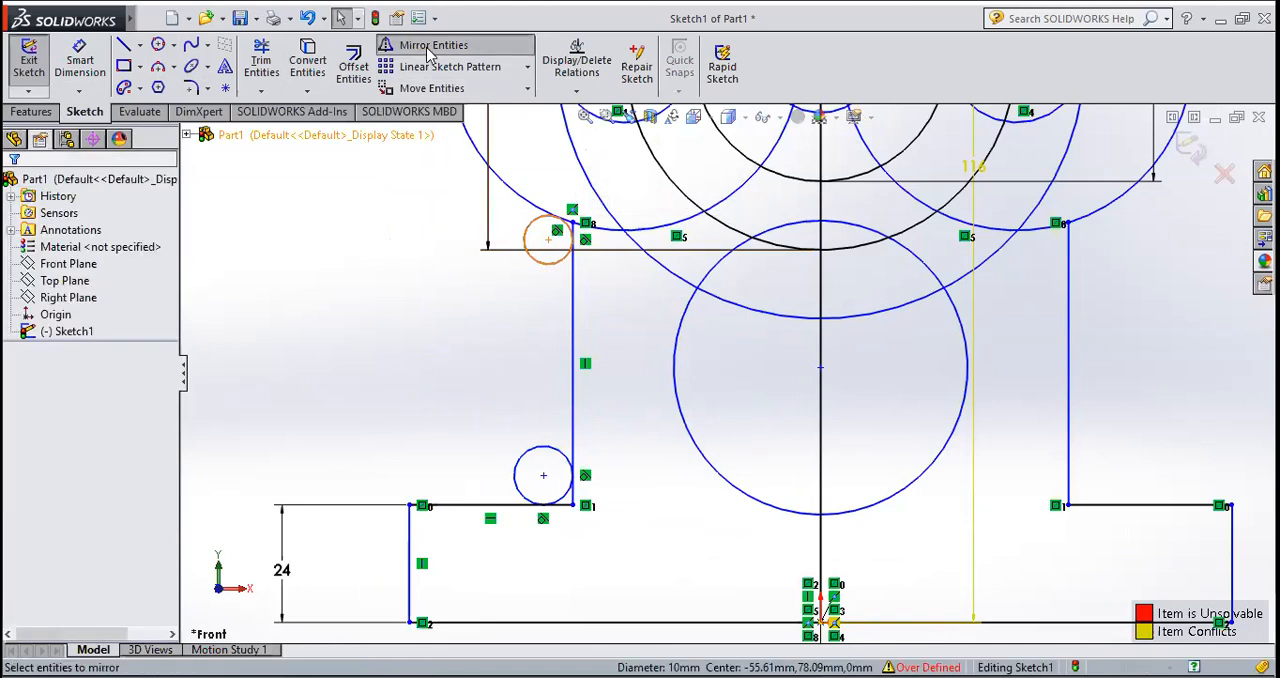
pyautogui.click(518, 464)
pyautogui.click(88, 434)
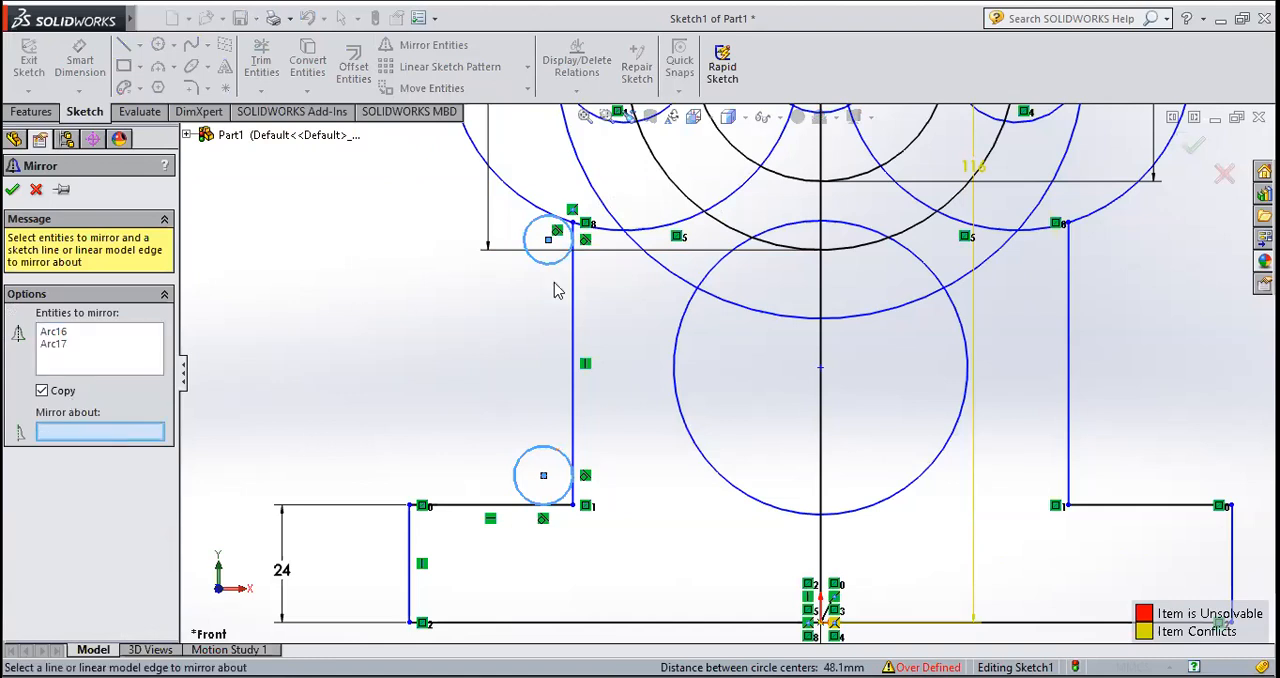
pyautogui.scroll(3, 728, 376)
pyautogui.click(781, 601)
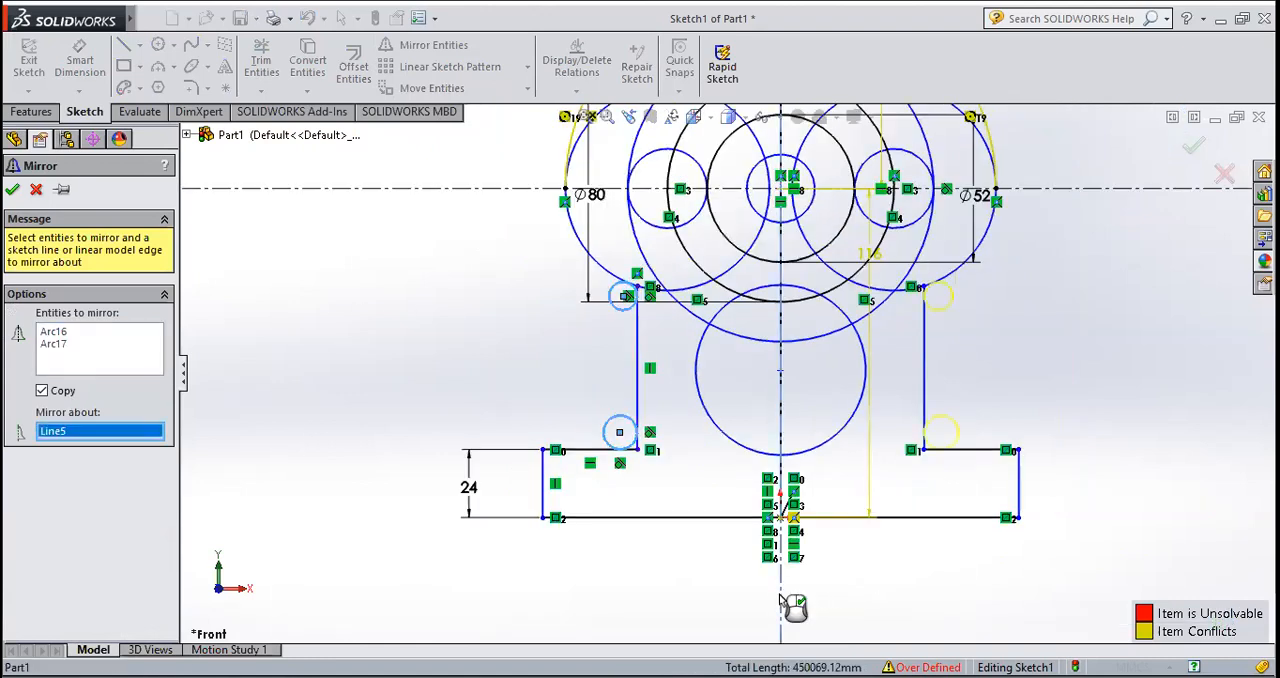
pyautogui.click(13, 190)
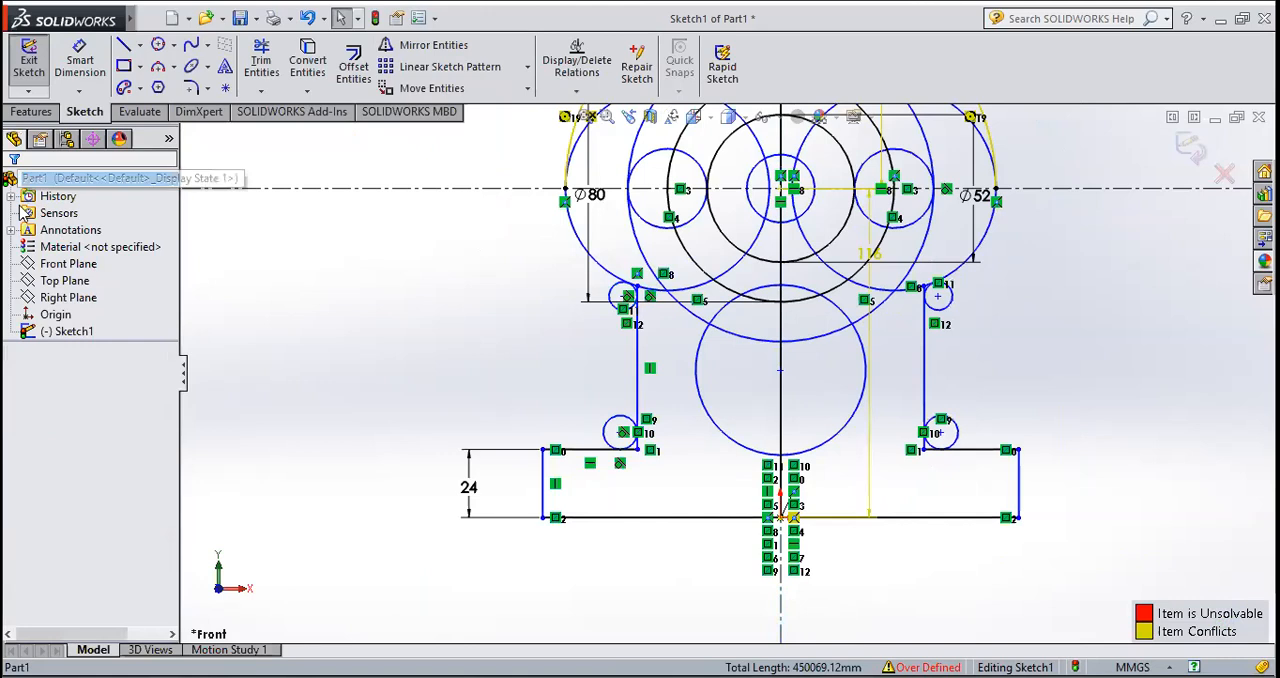
pyautogui.scroll(-3, 760, 366)
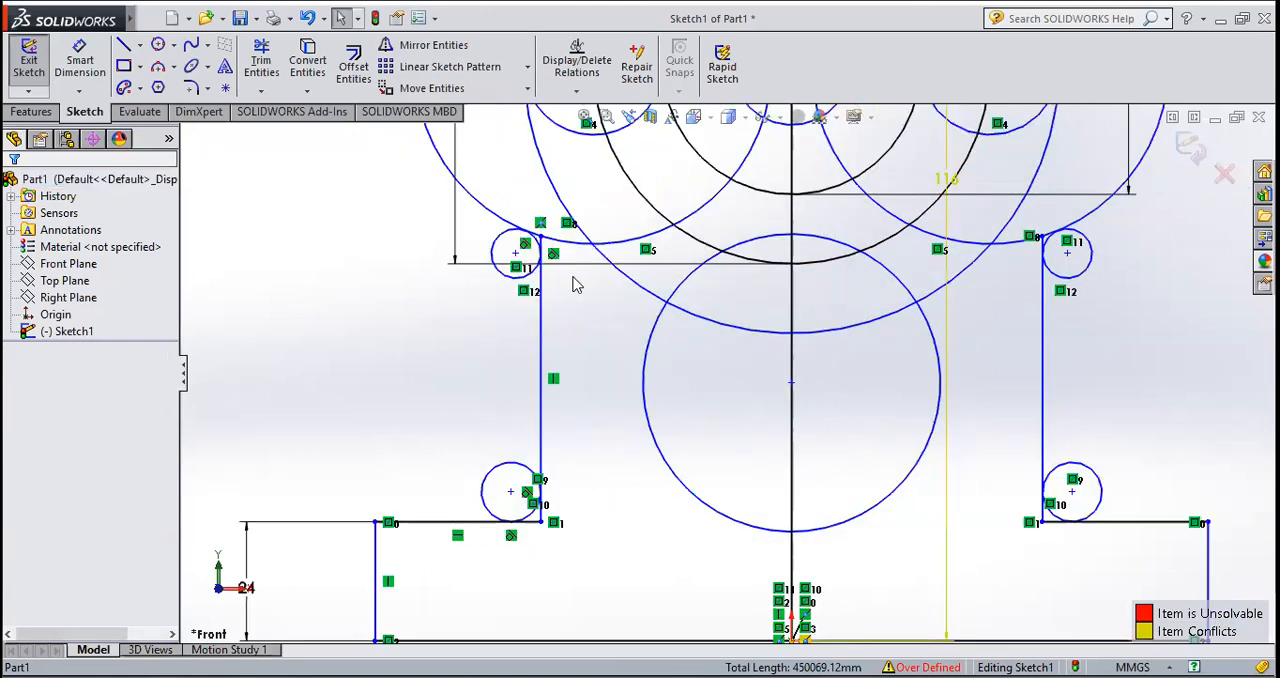
# Step: Trim the 6 mm corner circles and corner line ends above both base ledges, keeping only the fillet arcs
pyautogui.click(261, 62)
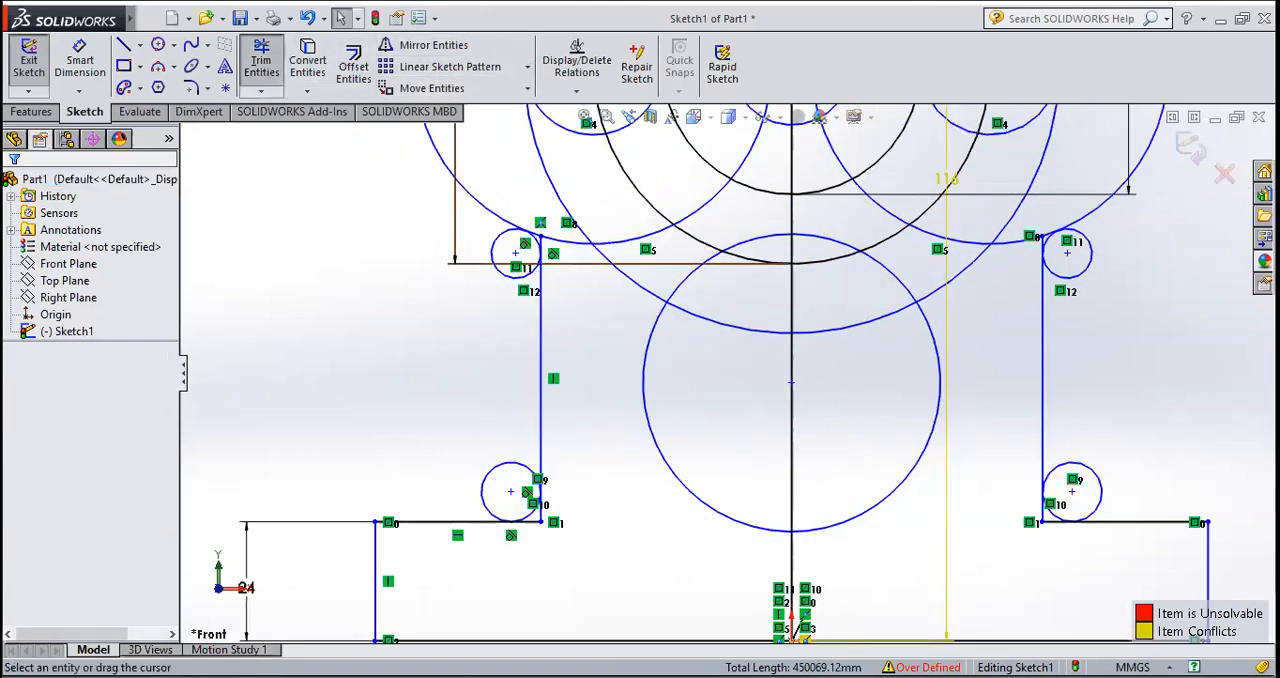
pyautogui.scroll(-8, 583, 517)
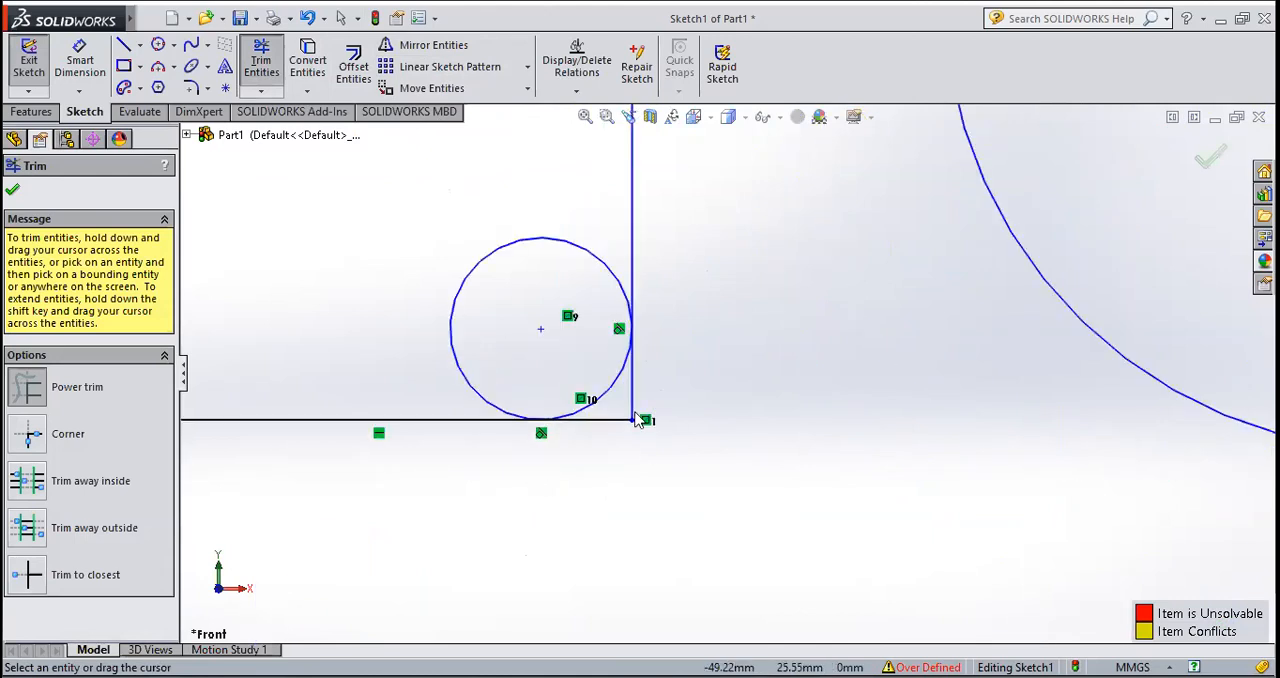
pyautogui.moveTo(636, 420); pyautogui.dragTo(601, 440)
pyautogui.moveTo(451, 231); pyautogui.dragTo(506, 293)
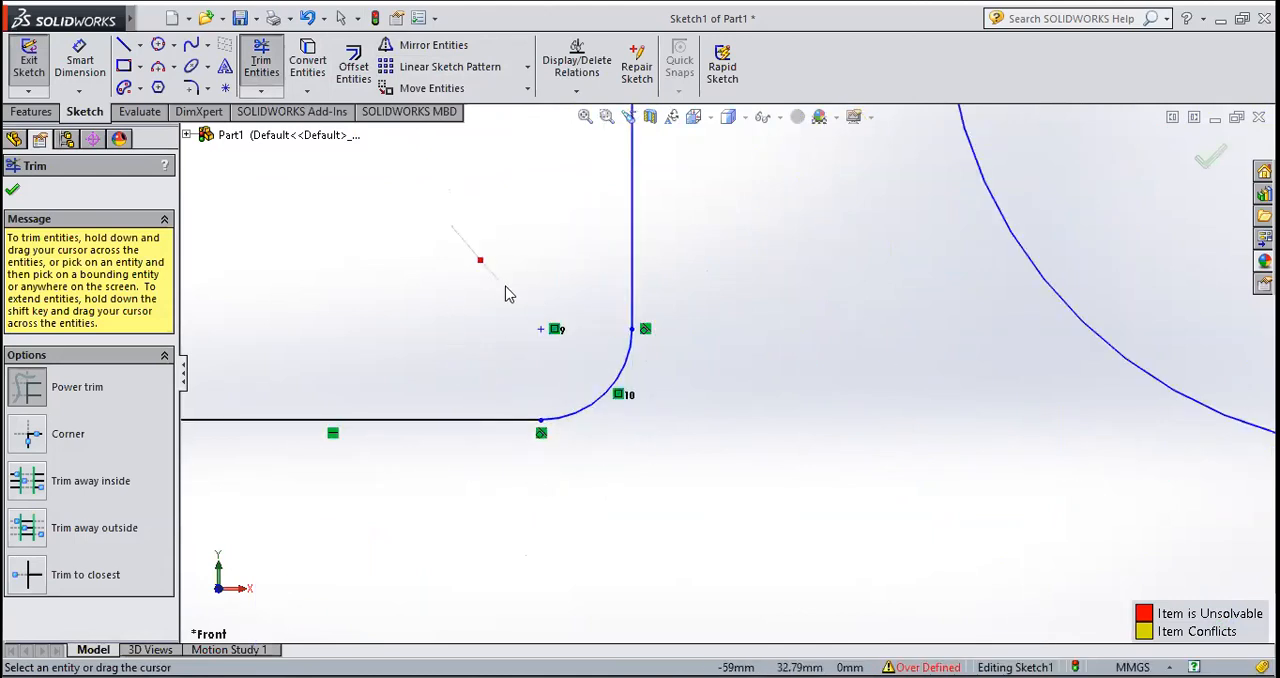
pyautogui.scroll(8, 571, 391)
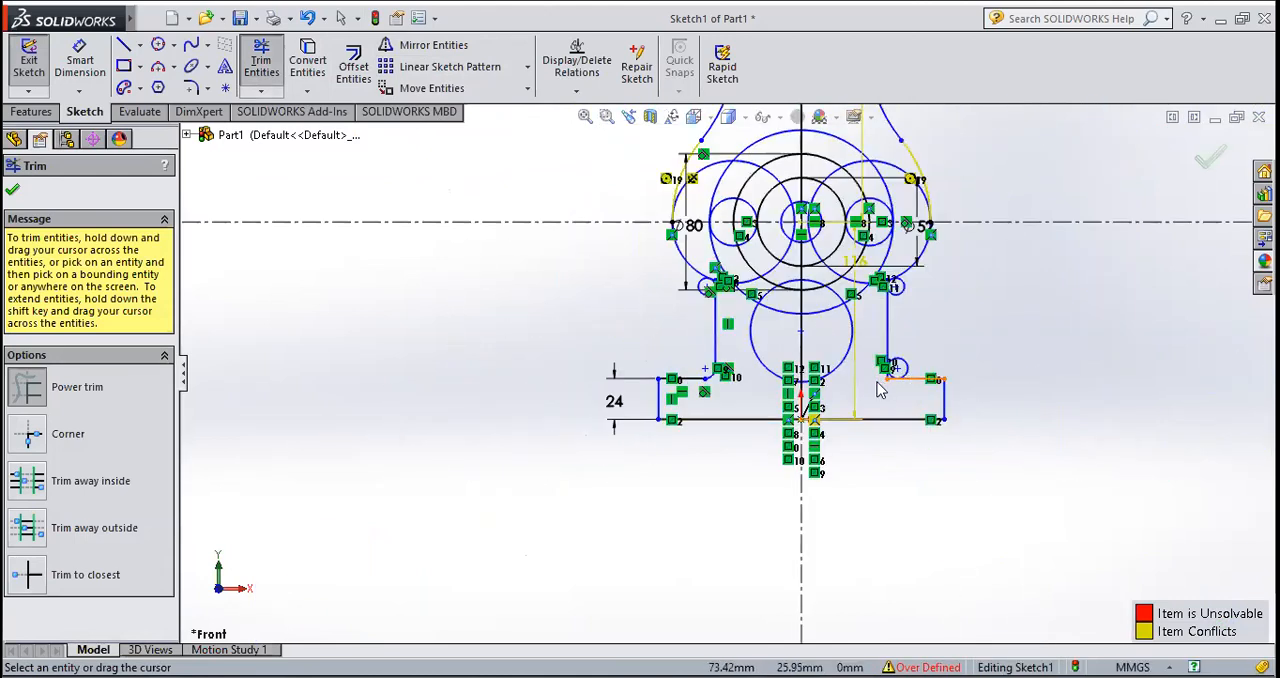
pyautogui.scroll(-10, 880, 390)
pyautogui.scroll(-4, 606, 391)
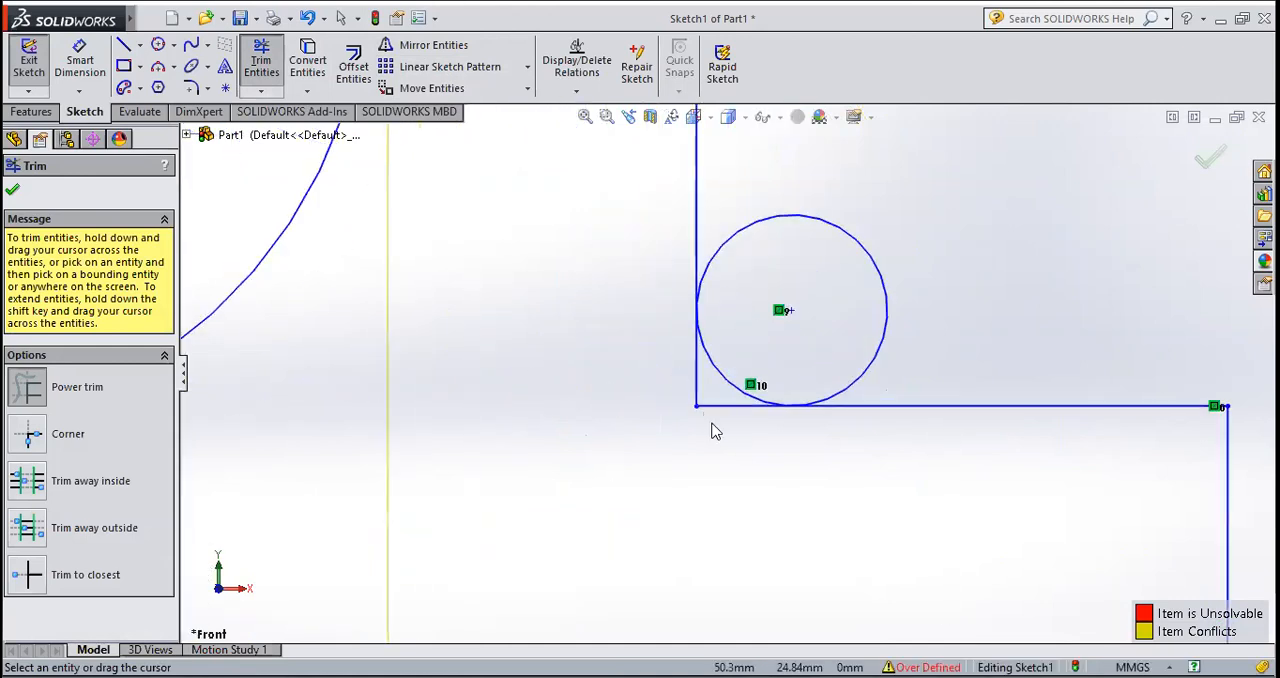
pyautogui.moveTo(903, 297); pyautogui.dragTo(853, 321)
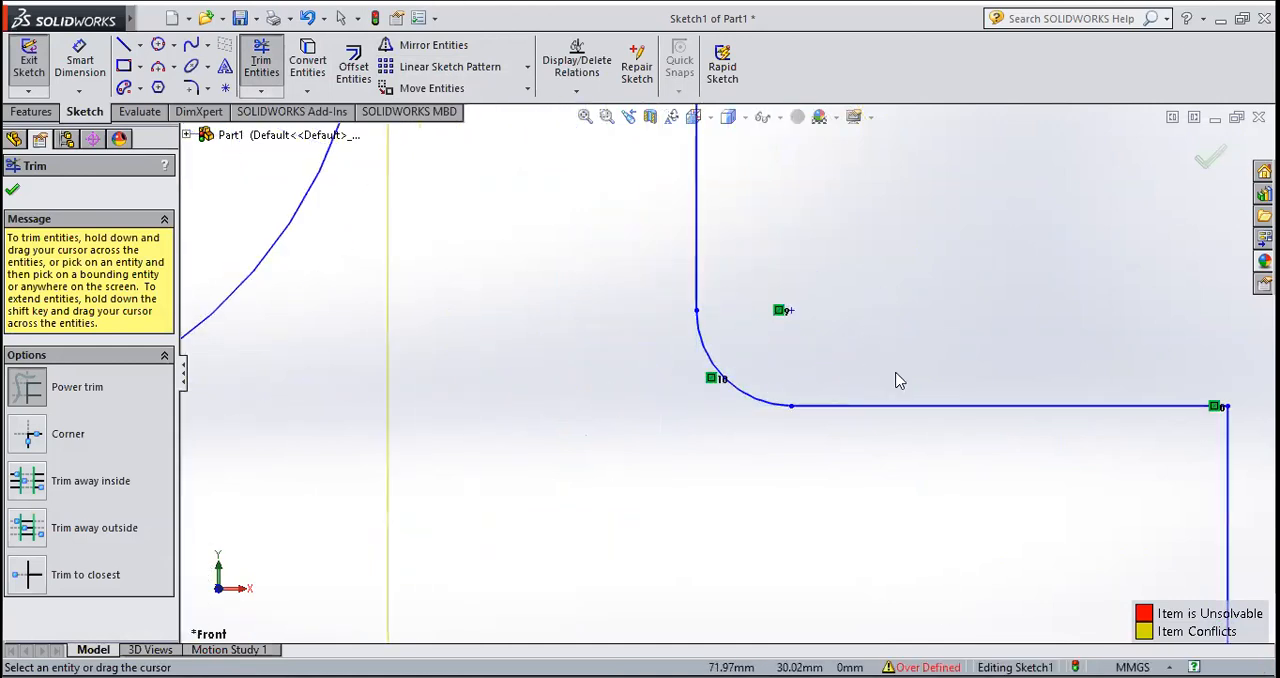
# Step: Trim the right 5 mm circle, the vertical line's end and the side circle's lower segment, keeping only the fillet arc between them
pyautogui.scroll(8, 897, 380)
pyautogui.scroll(-8, 775, 370)
pyautogui.scroll(-4, 790, 370)
pyautogui.moveTo(847, 347); pyautogui.dragTo(826, 357)
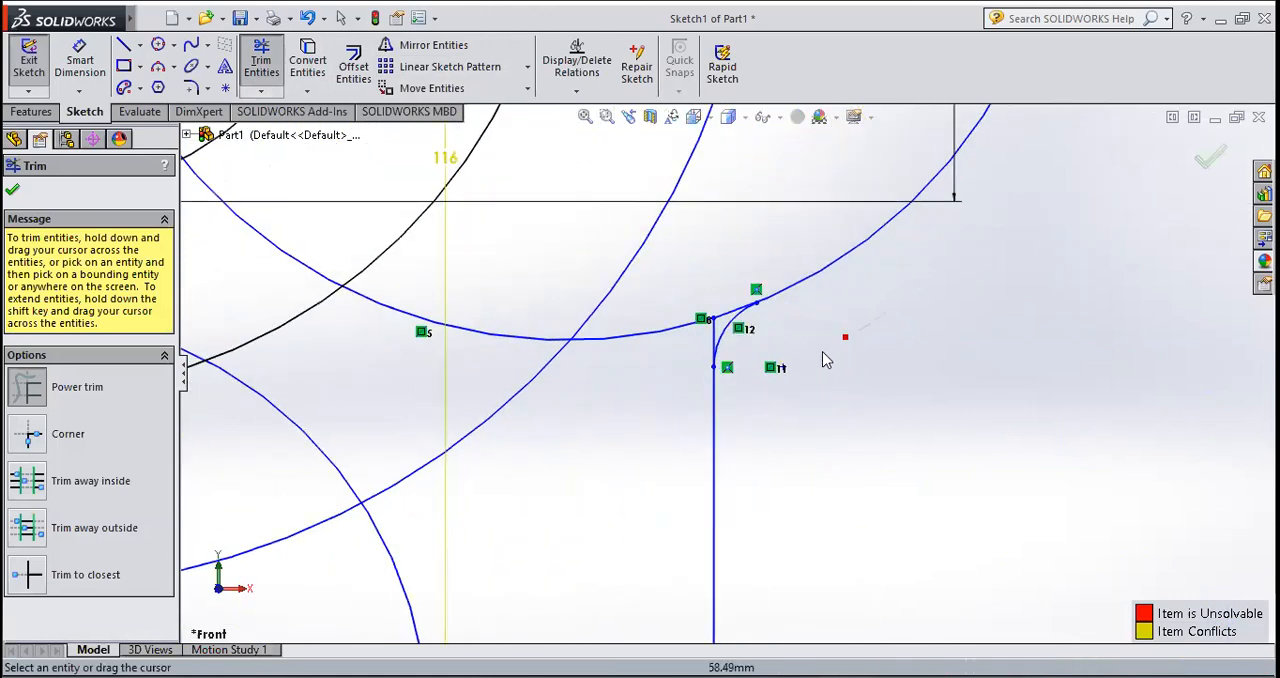
pyautogui.scroll(3, 745, 372)
pyautogui.scroll(-5, 733, 362)
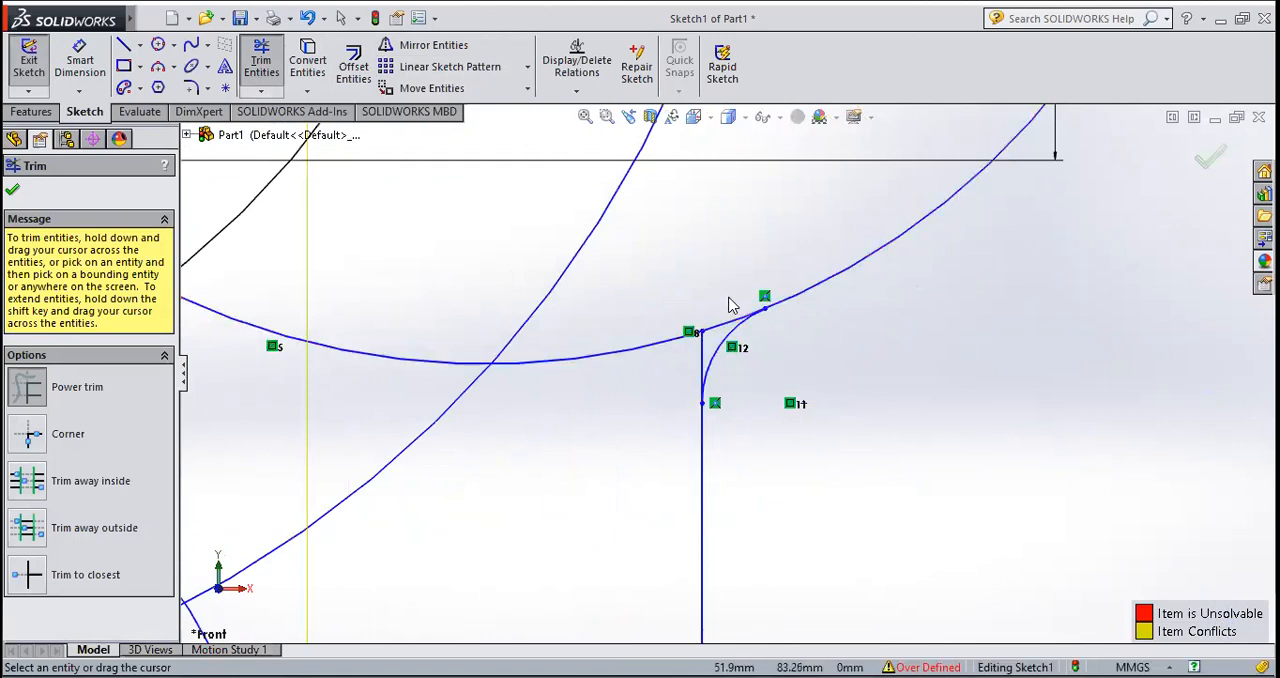
pyautogui.moveTo(712, 343)
pyautogui.mouseDown()
pyautogui.moveTo(676, 367)
pyautogui.moveTo(640, 341)
pyautogui.mouseUp()
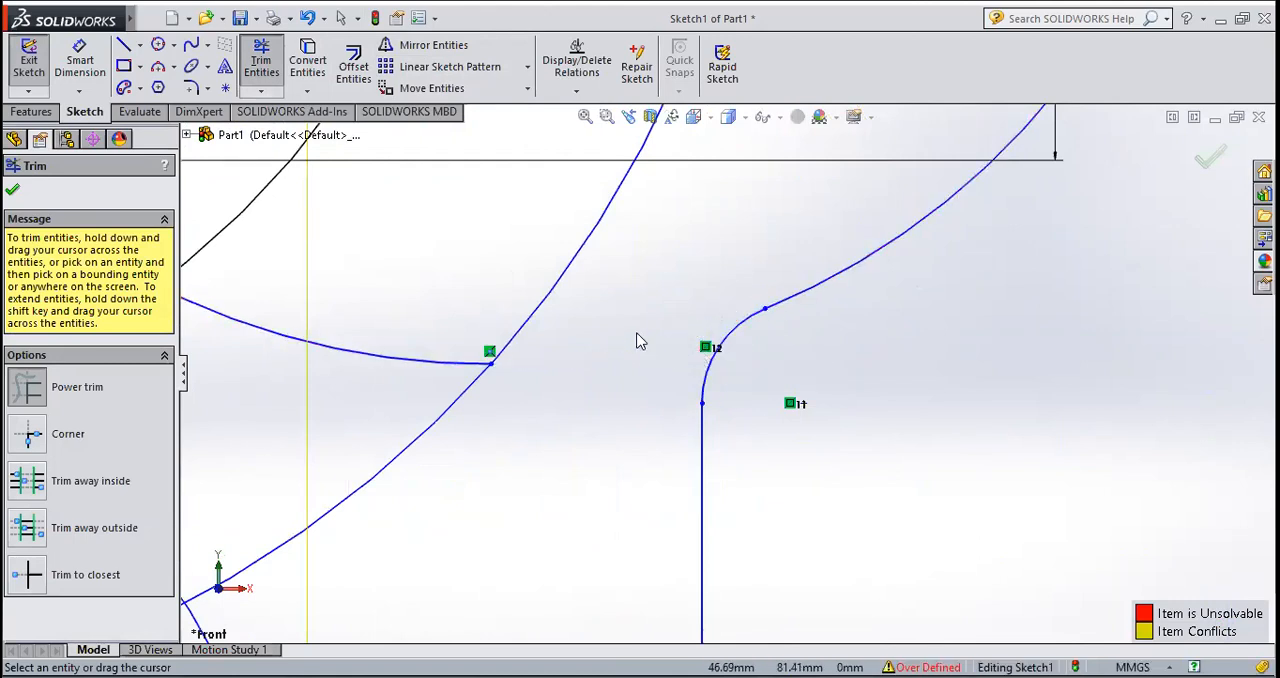
# Step: Trim the left 5 mm circle and the excess line and side-circle segments to leave a matching fillet arc
pyautogui.press('f')
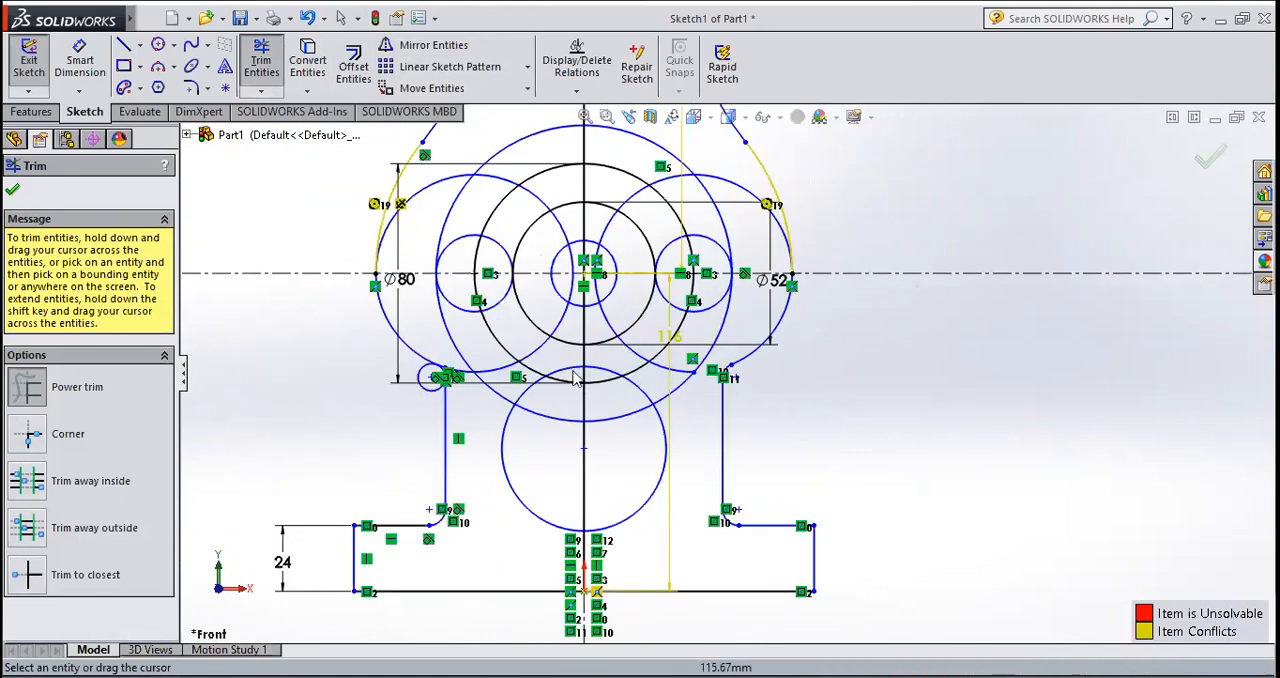
pyautogui.scroll(-6, 452, 383)
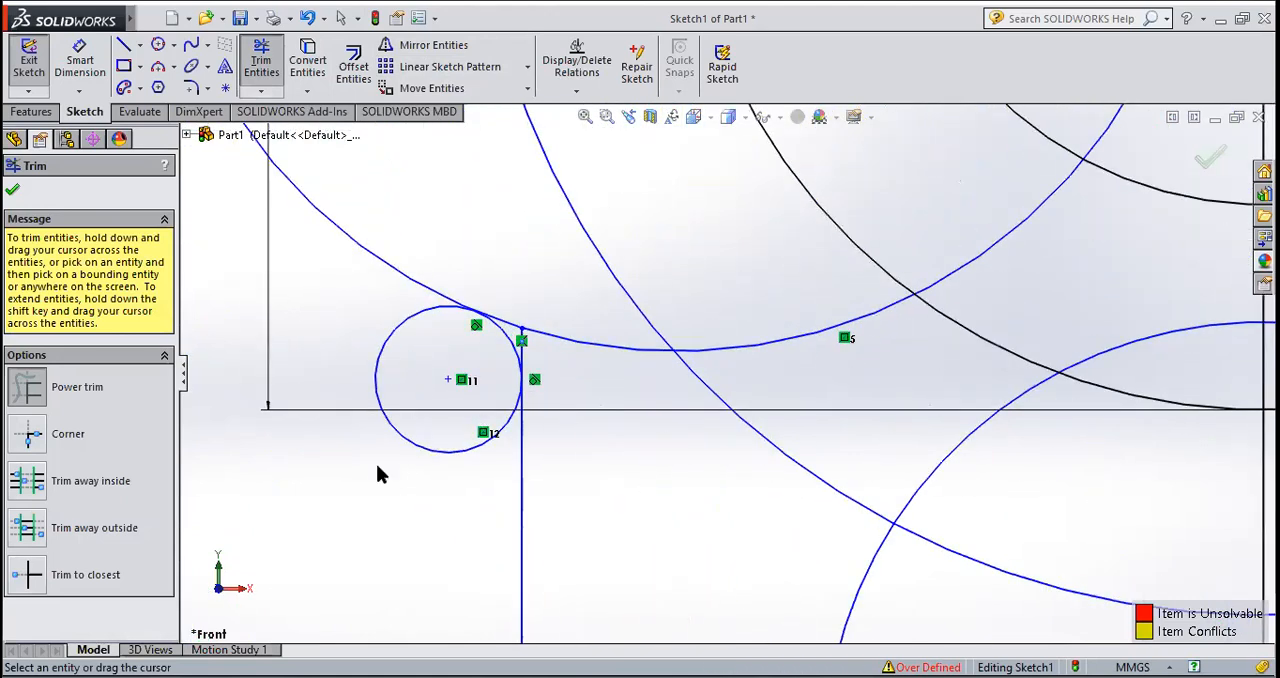
pyautogui.moveTo(408, 424); pyautogui.dragTo(419, 400)
pyautogui.scroll(-4, 541, 352)
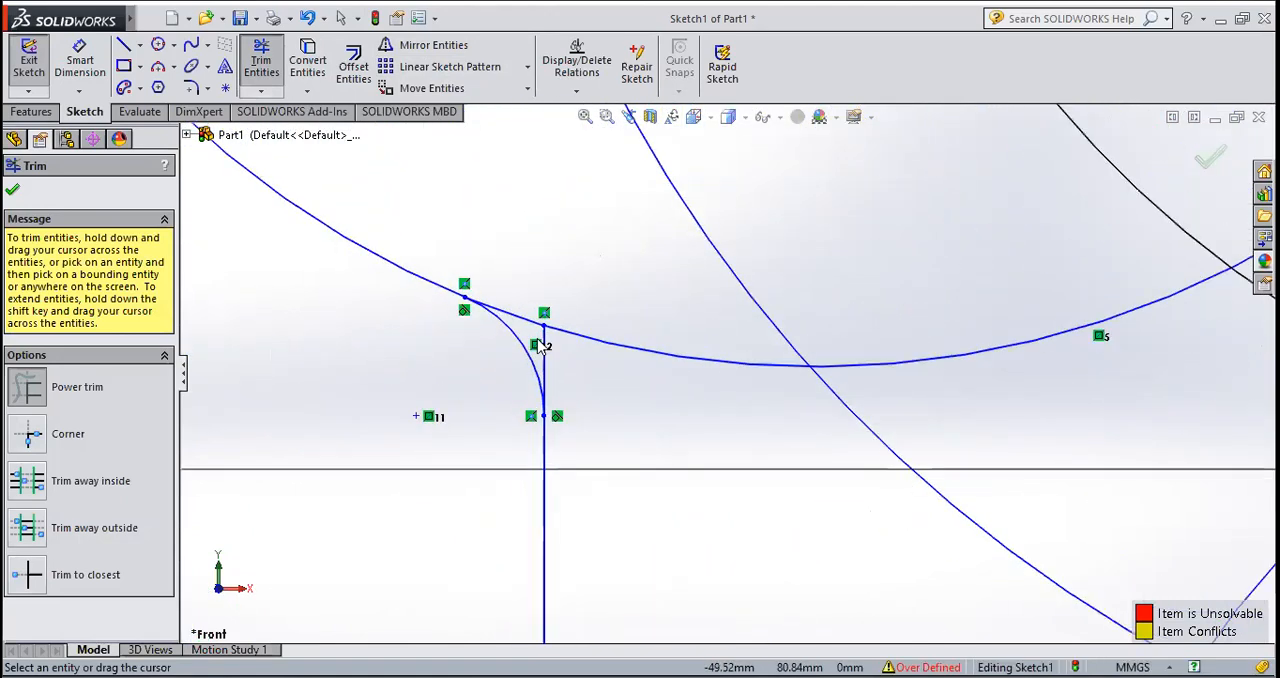
pyautogui.moveTo(543, 286)
pyautogui.mouseDown()
pyautogui.moveTo(628, 347)
pyautogui.moveTo(657, 281)
pyautogui.mouseUp()
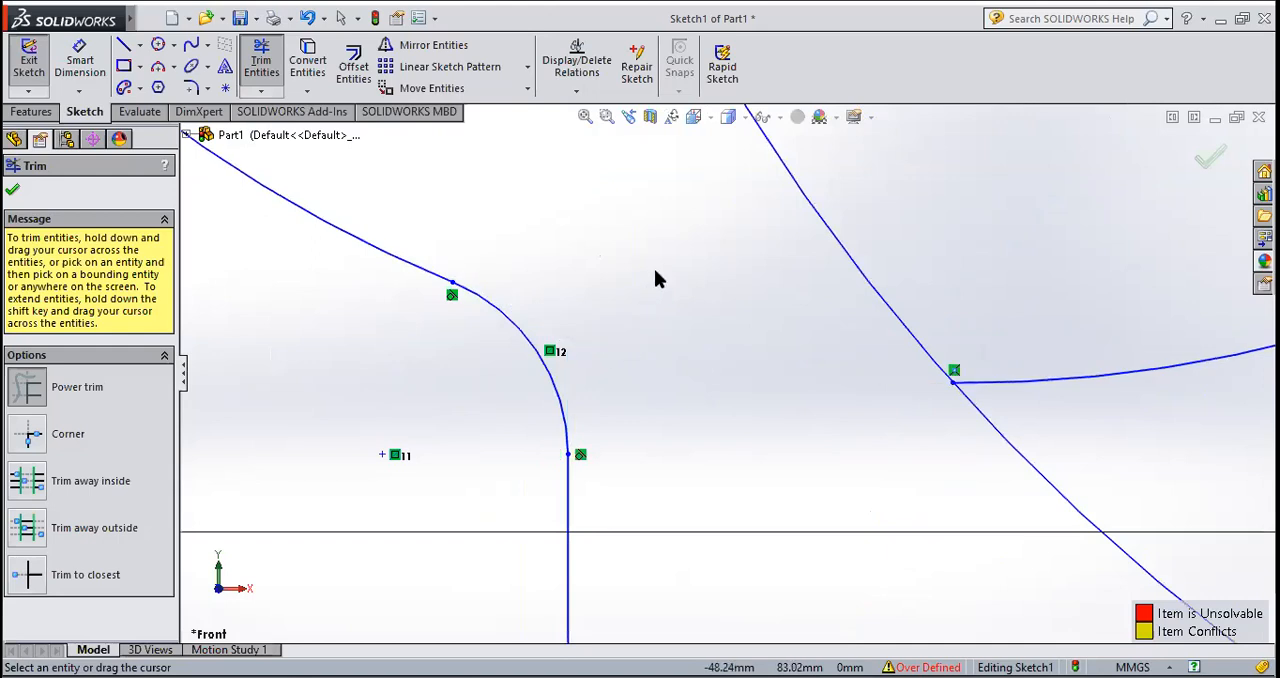
pyautogui.press('Escape')
# Step: Trim the upper outer portions of both large side circles between the outer profile and the largest concentric circle
pyautogui.scroll(5, 669, 350)
pyautogui.scroll(4, 720, 385)
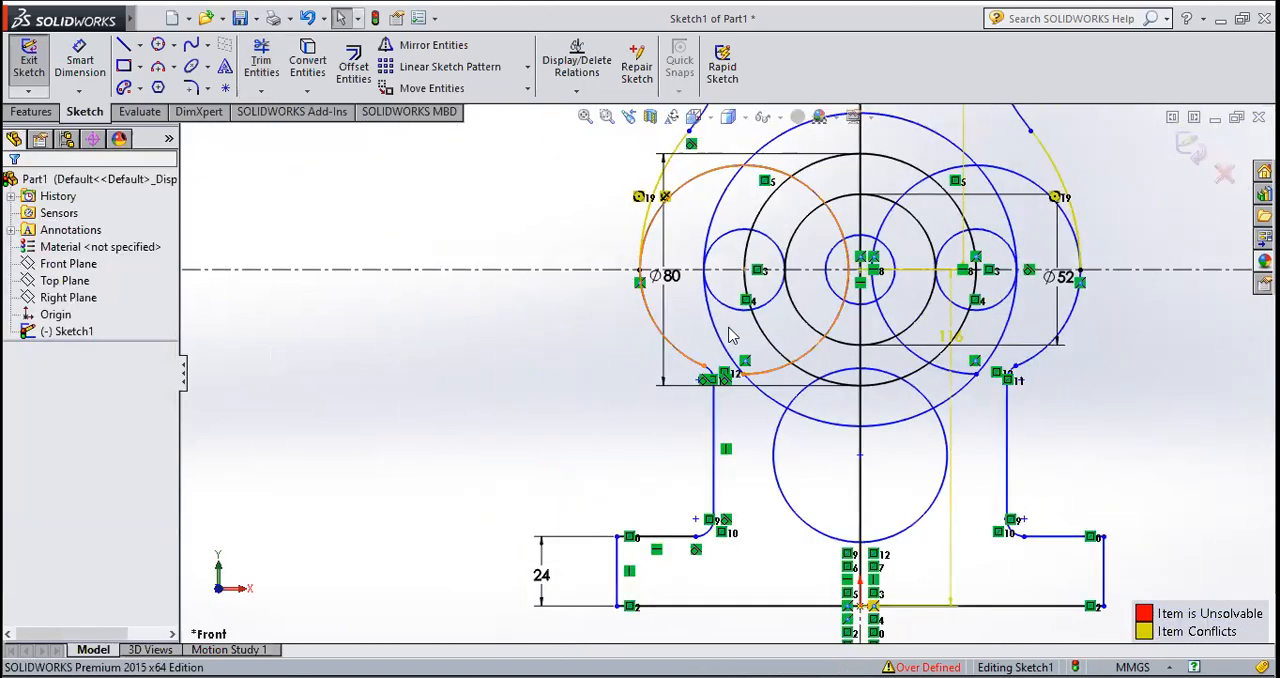
pyautogui.scroll(-2, 730, 200)
pyautogui.scroll(4, 700, 380)
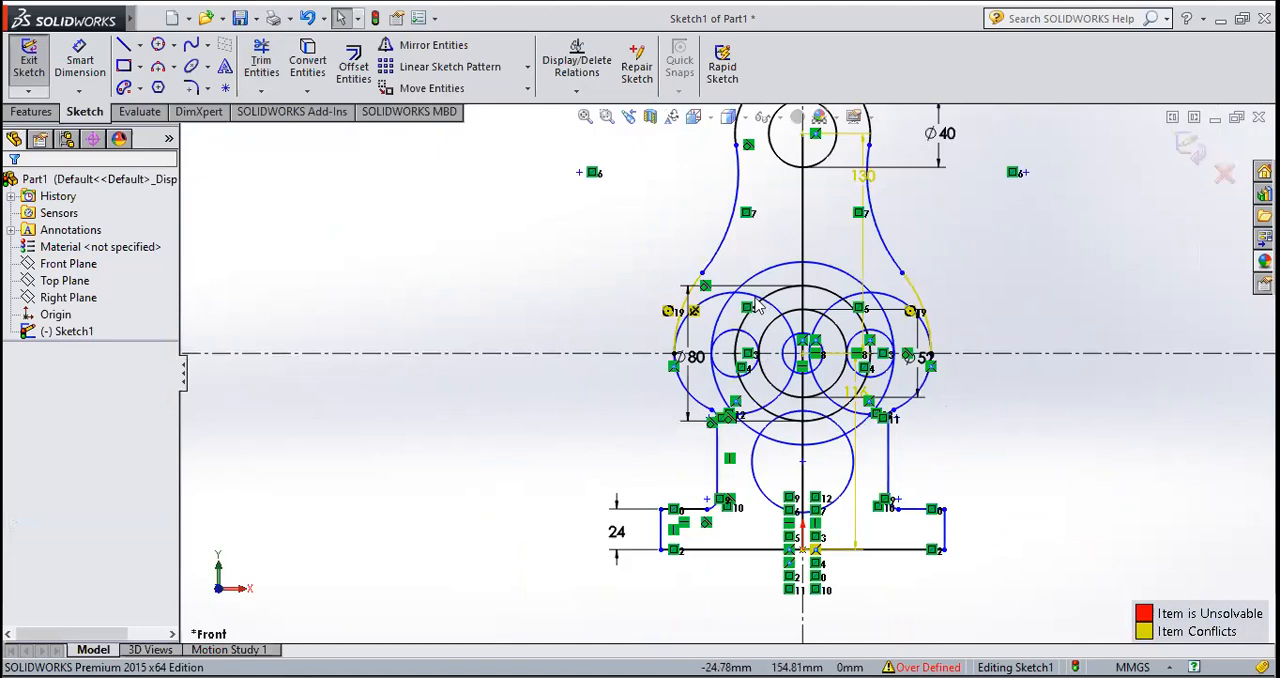
pyautogui.scroll(-2, 771, 283)
pyautogui.click(261, 60)
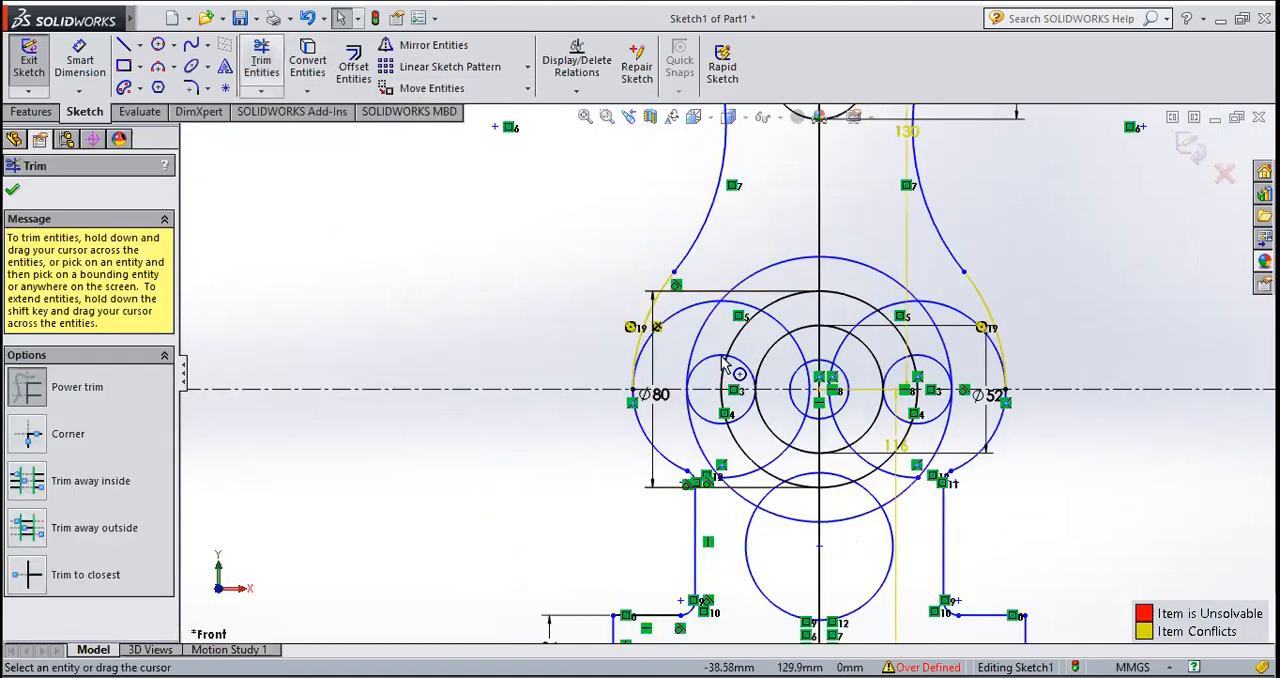
pyautogui.scroll(-3, 723, 355)
pyautogui.moveTo(622, 288); pyautogui.dragTo(623, 307)
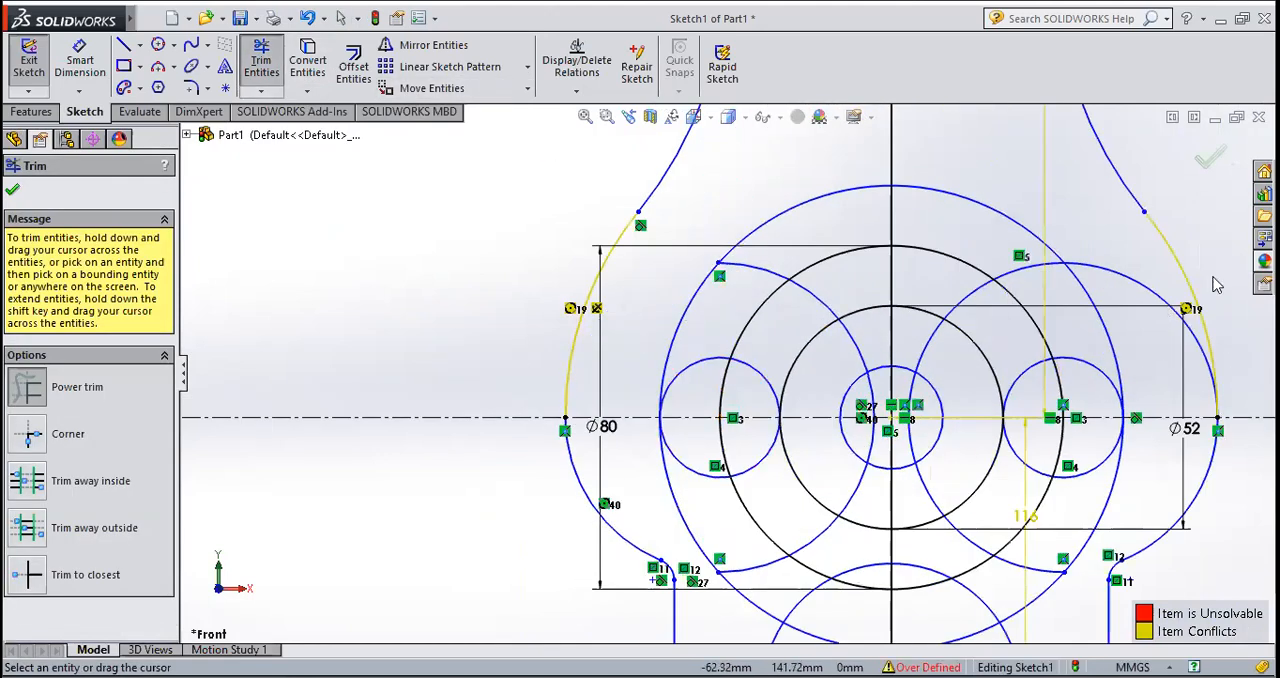
pyautogui.moveTo(1146, 277); pyautogui.dragTo(1149, 320)
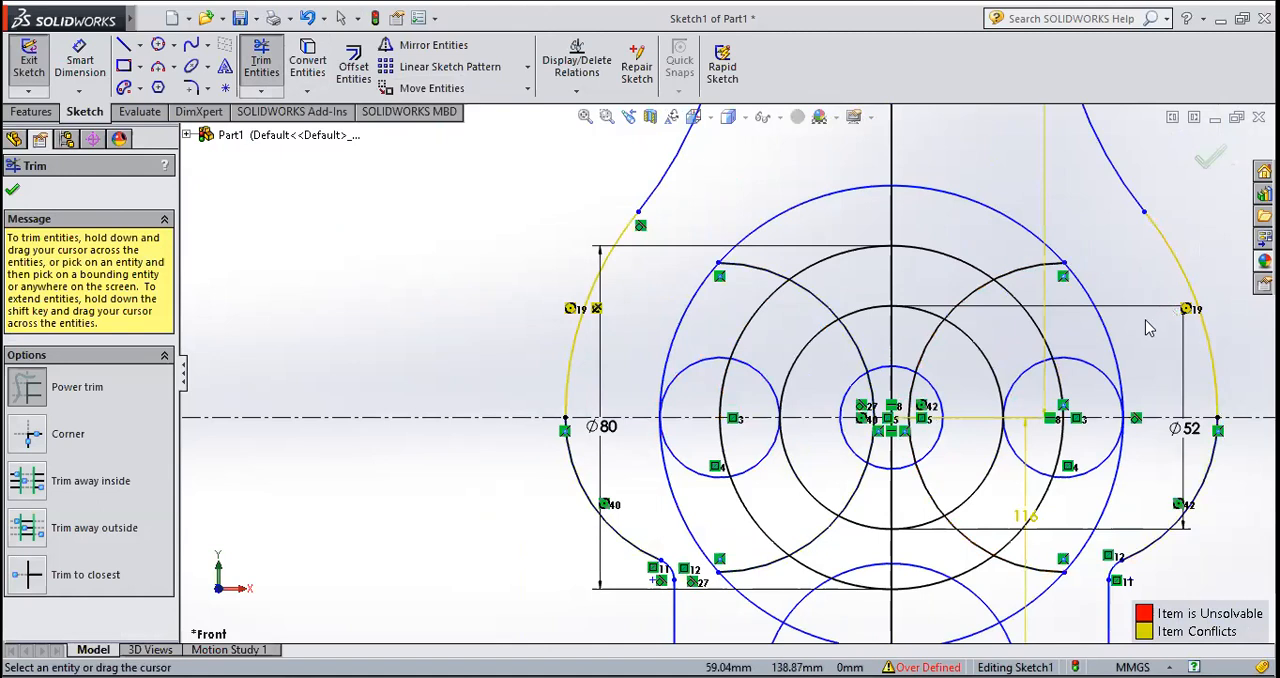
# Step: Delete the leftover inner arc of the left side circle and the conflicting 116 mm dimension
pyautogui.press('Escape')
pyautogui.click(836, 292)
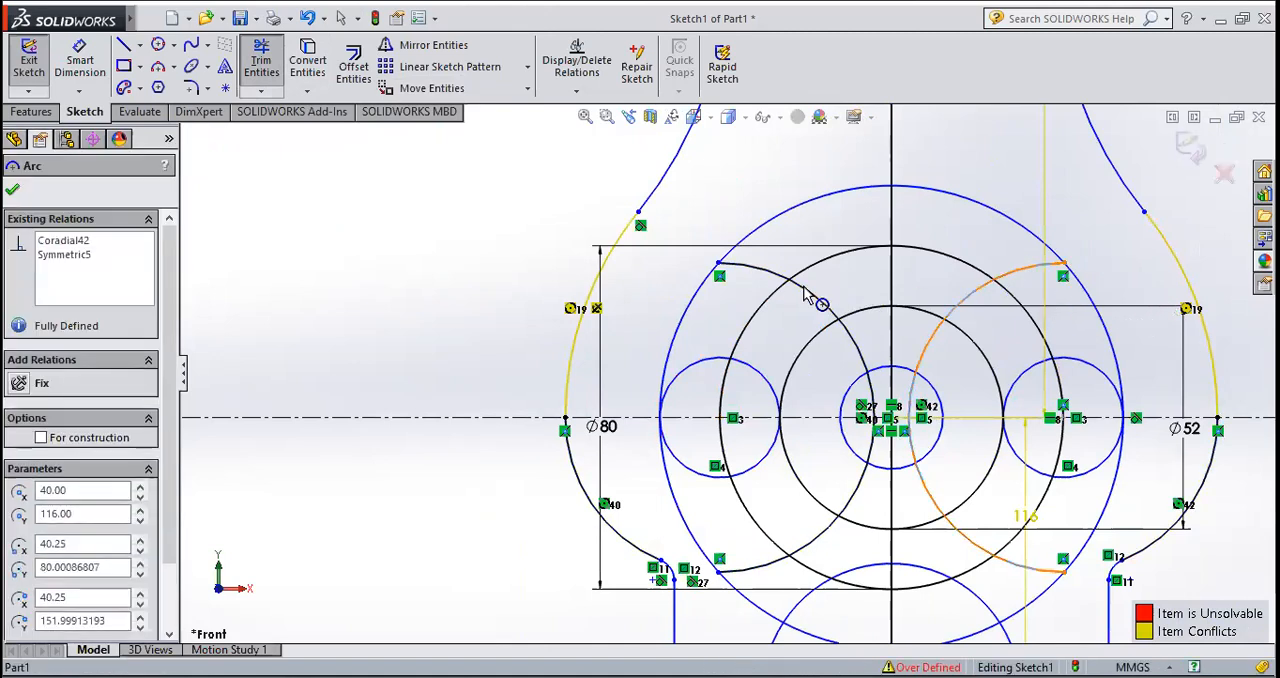
pyautogui.press('Escape')
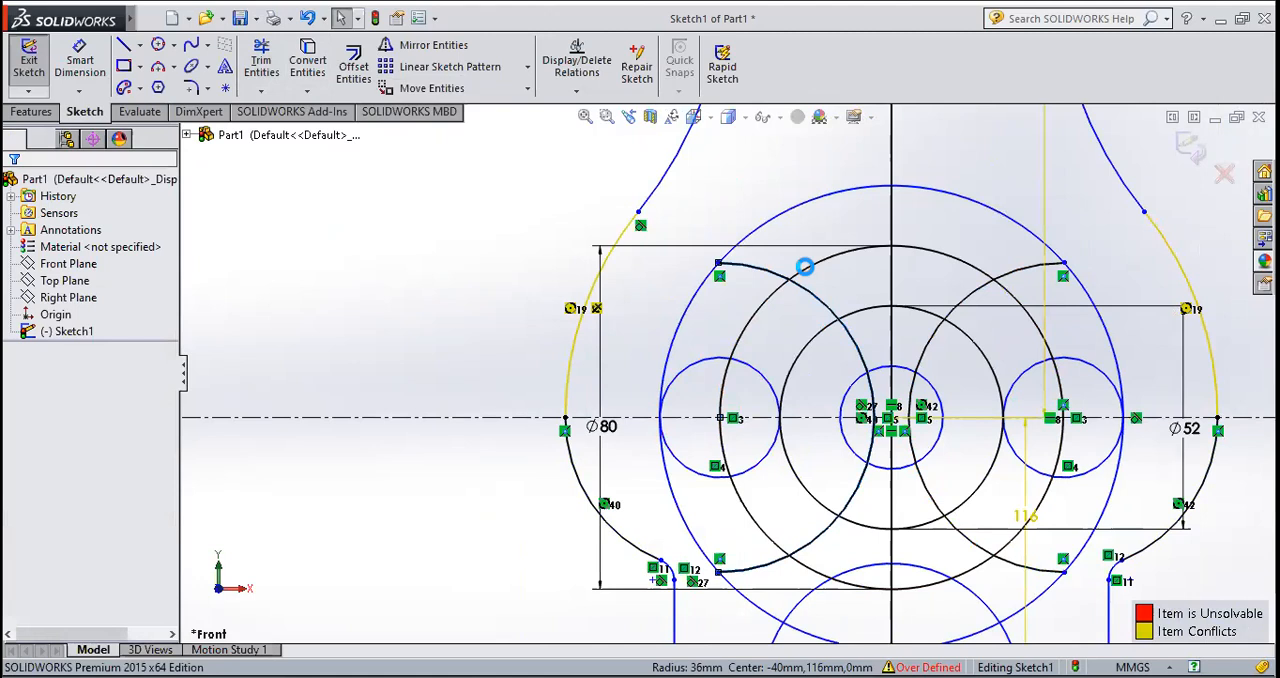
pyautogui.scroll(3, 765, 366)
pyautogui.scroll(-3, 768, 372)
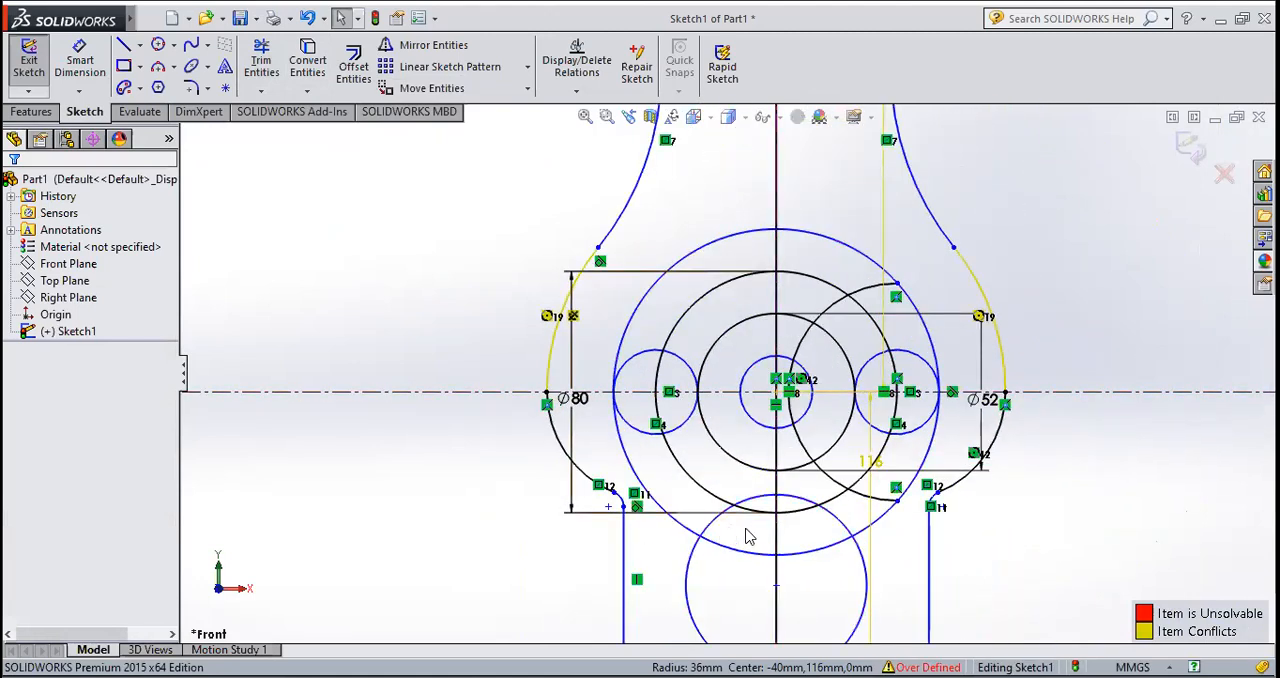
pyautogui.scroll(-1, 823, 517)
pyautogui.click(885, 451)
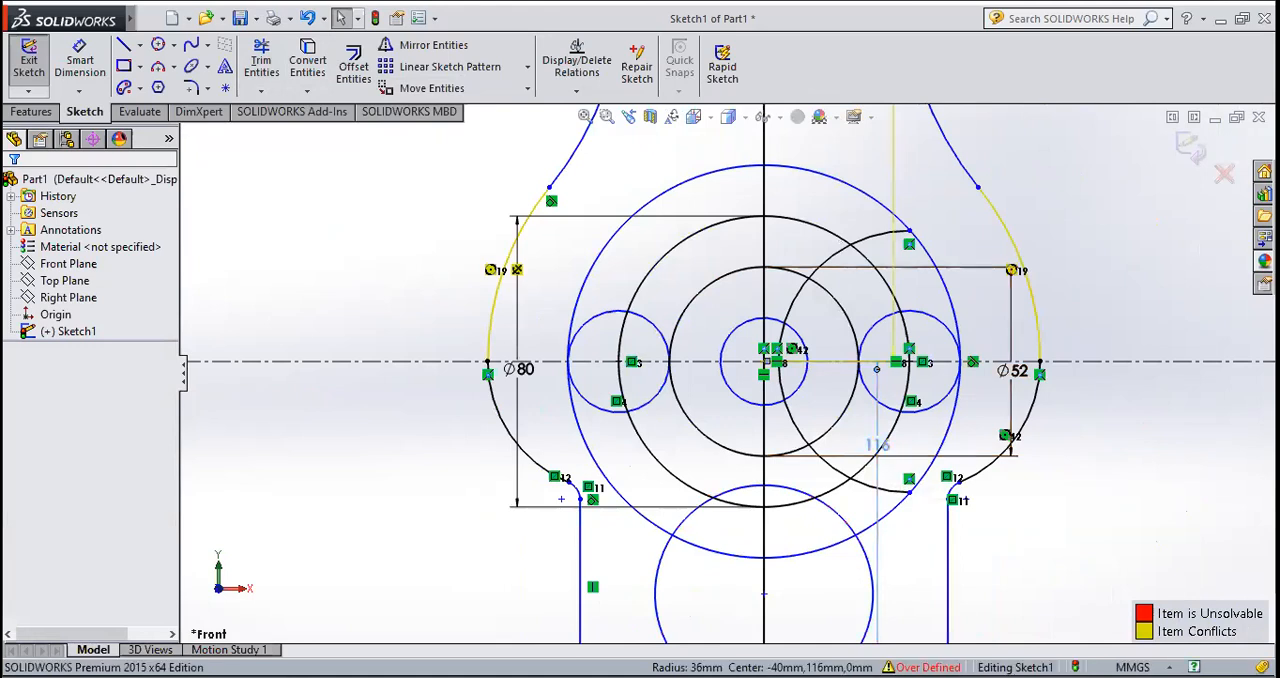
pyautogui.press('Delete')
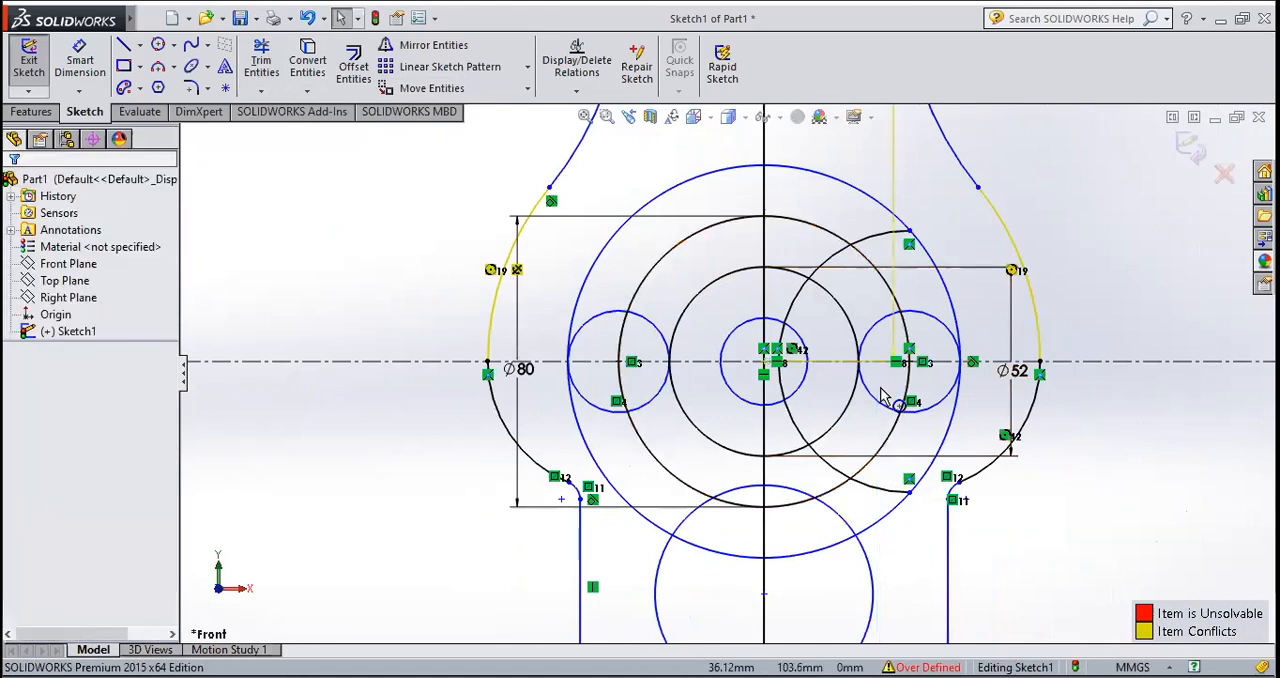
# Step: Trim the lower portions of the three large concentric circles, keeping only the upper arches between the small side circles
pyautogui.scroll(2, 828, 350)
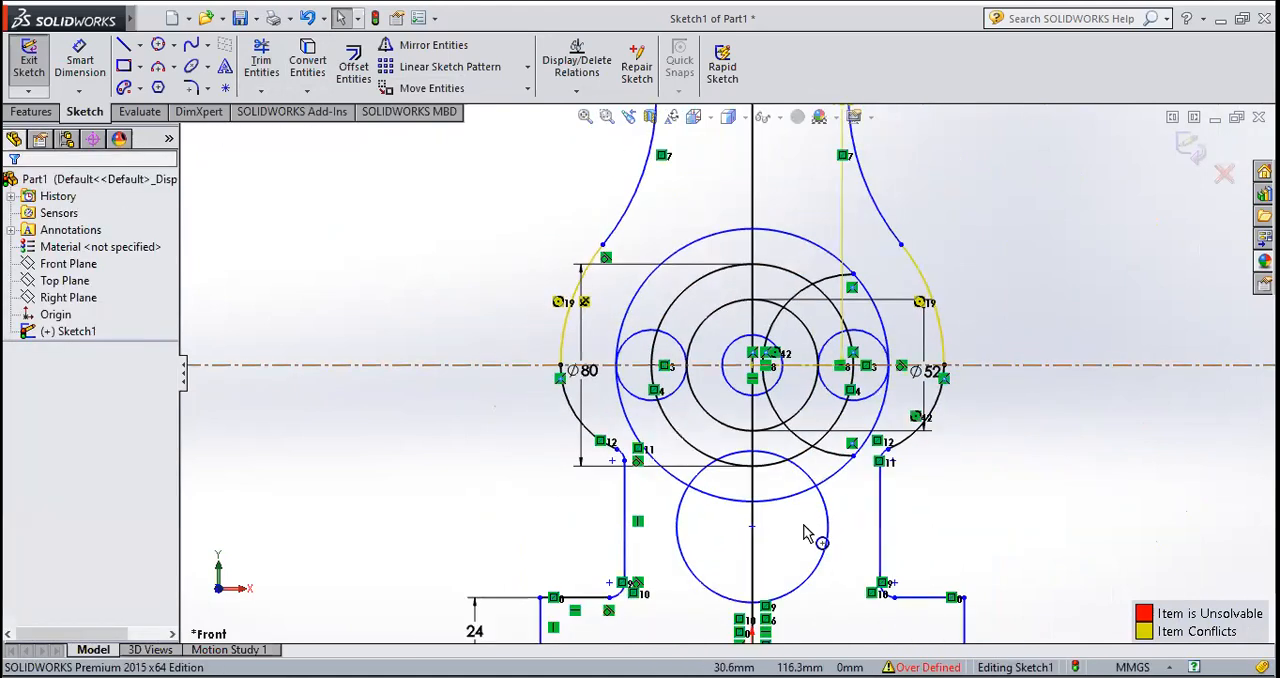
pyautogui.scroll(-1, 800, 528)
pyautogui.click(262, 62)
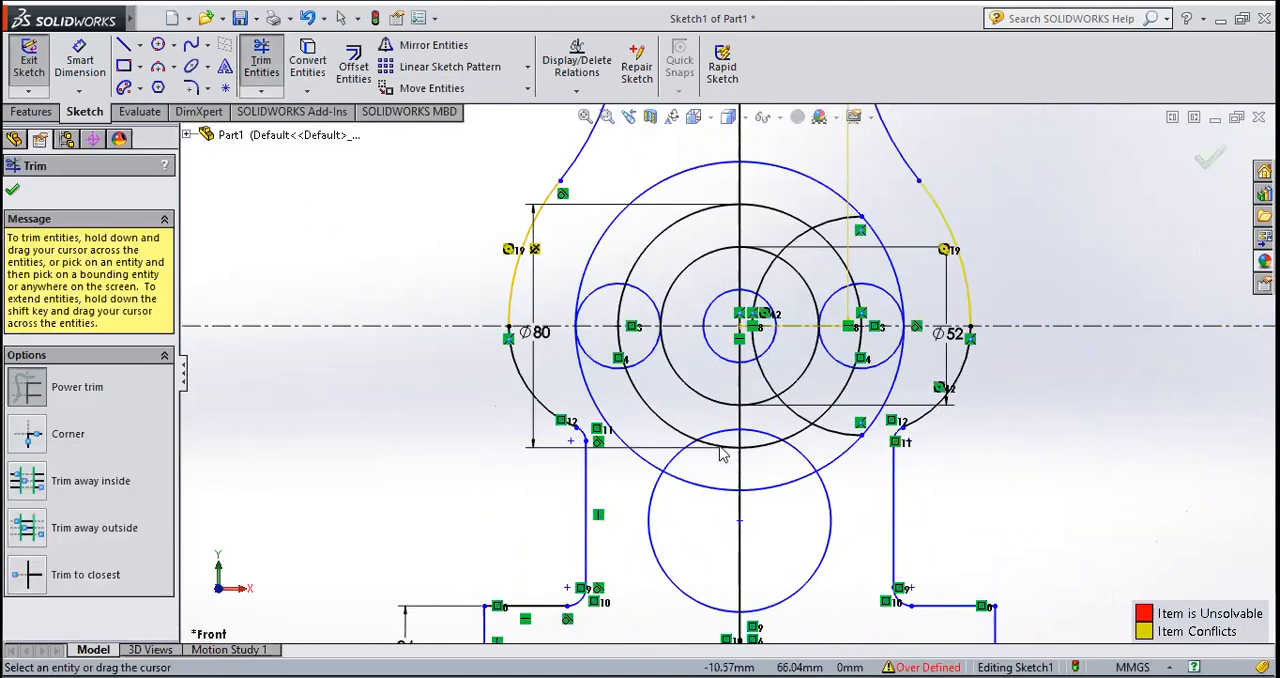
pyautogui.moveTo(723, 454); pyautogui.dragTo(724, 452)
pyautogui.moveTo(789, 507); pyautogui.dragTo(760, 450)
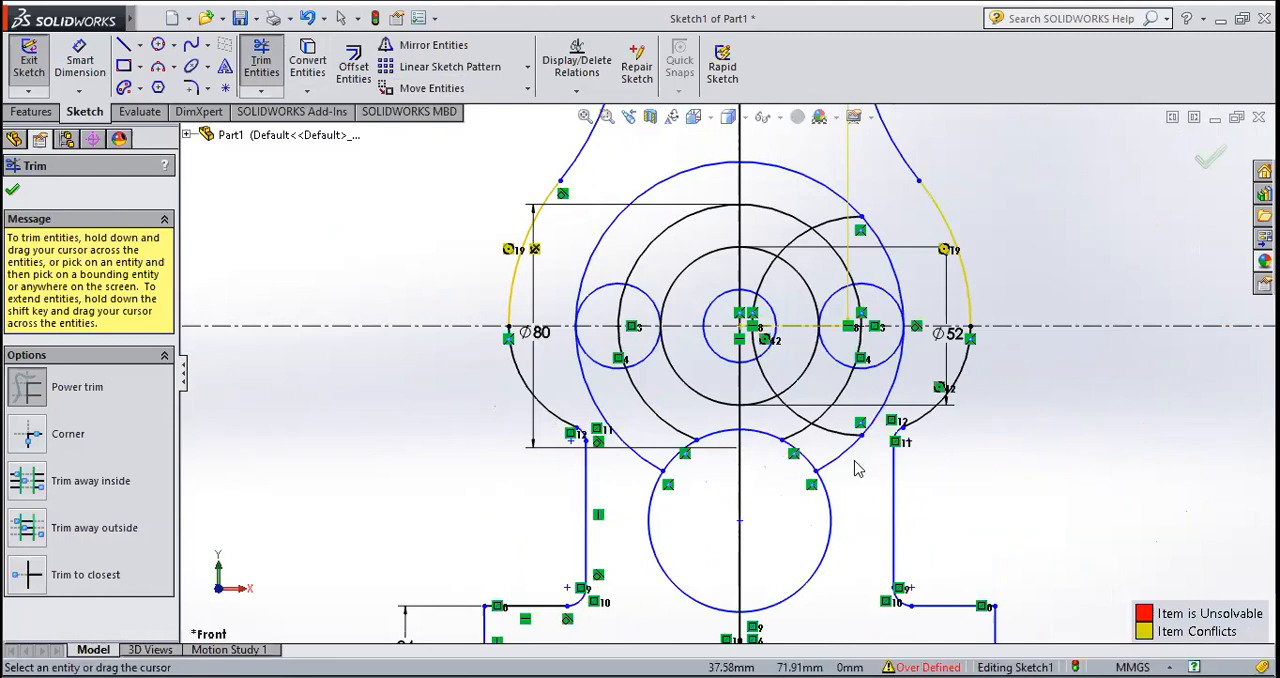
pyautogui.moveTo(850, 462)
pyautogui.mouseDown()
pyautogui.moveTo(832, 458)
pyautogui.moveTo(782, 386)
pyautogui.mouseUp()
pyautogui.moveTo(866, 407); pyautogui.dragTo(830, 450)
pyautogui.moveTo(798, 397)
pyautogui.mouseDown()
pyautogui.moveTo(771, 386)
pyautogui.moveTo(766, 403)
pyautogui.mouseUp()
pyautogui.scroll(-2, 670, 482)
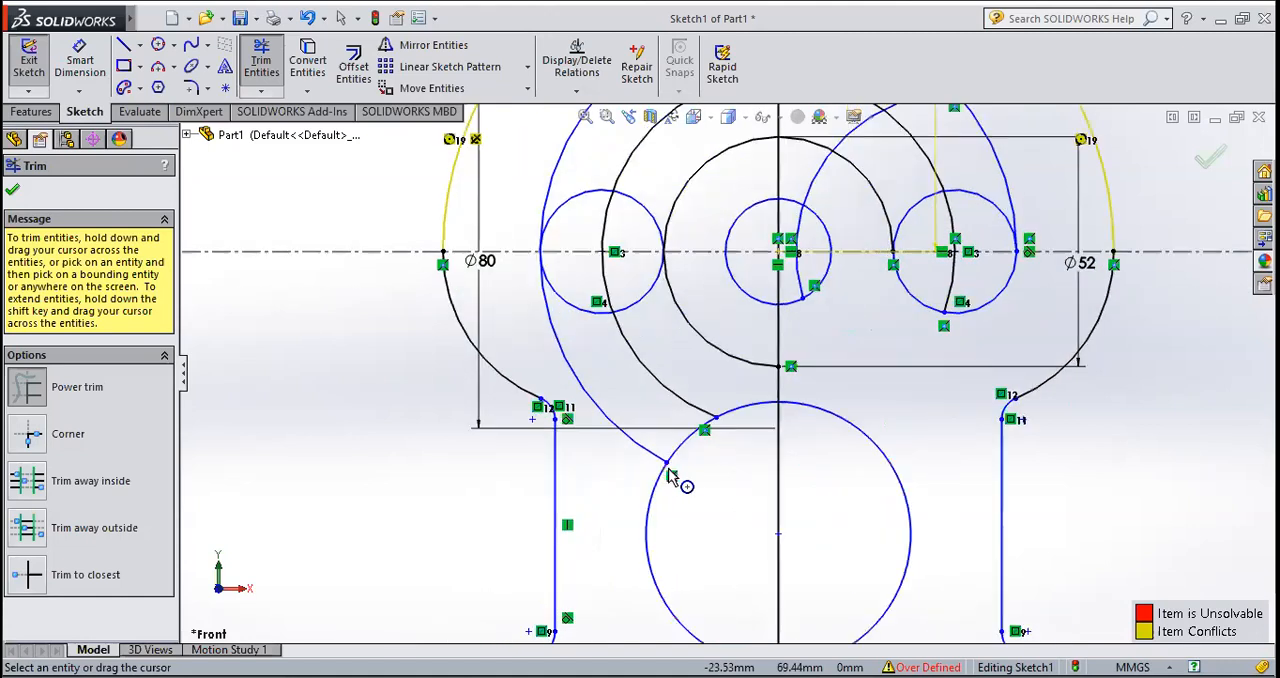
pyautogui.moveTo(614, 463)
pyautogui.mouseDown()
pyautogui.moveTo(686, 400)
pyautogui.moveTo(728, 328)
pyautogui.mouseUp()
# Step: Delete the leftover inner arc of the right side circle and the 80 mm diameter arc with its dimension
pyautogui.scroll(2, 743, 460)
pyautogui.scroll(-3, 734, 225)
pyautogui.scroll(3, 811, 380)
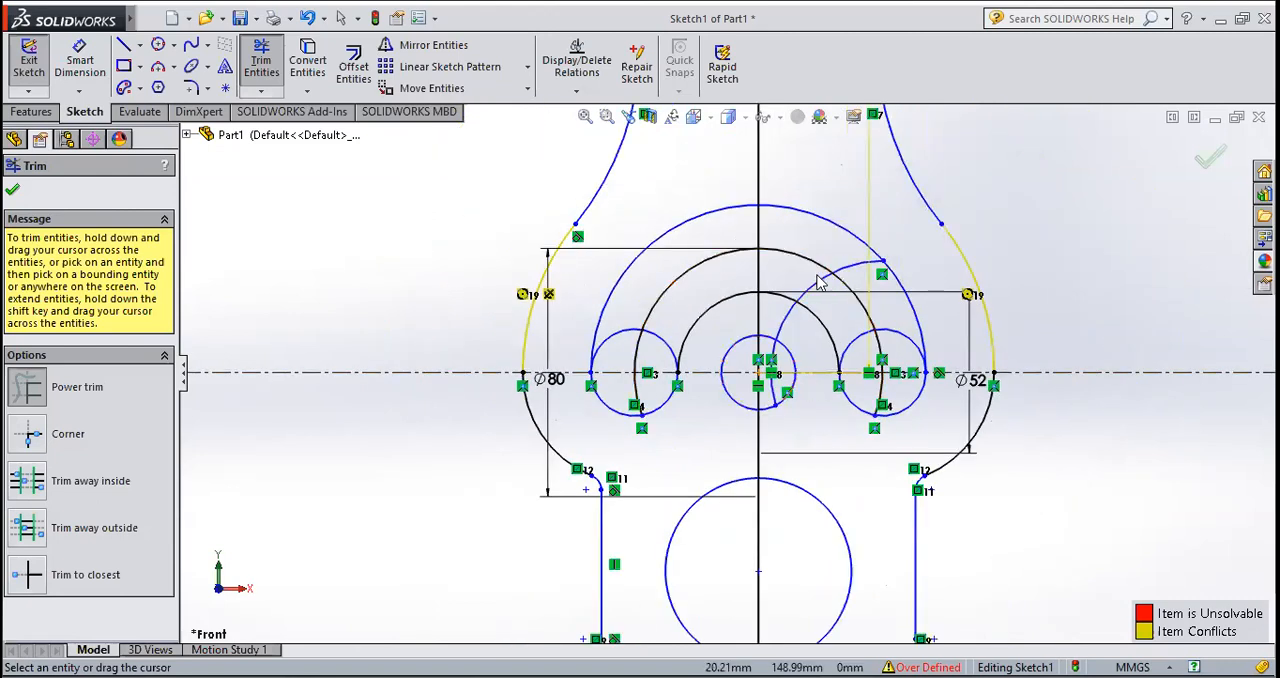
pyautogui.scroll(-2, 816, 279)
pyautogui.click(803, 293)
pyautogui.press('Delete')
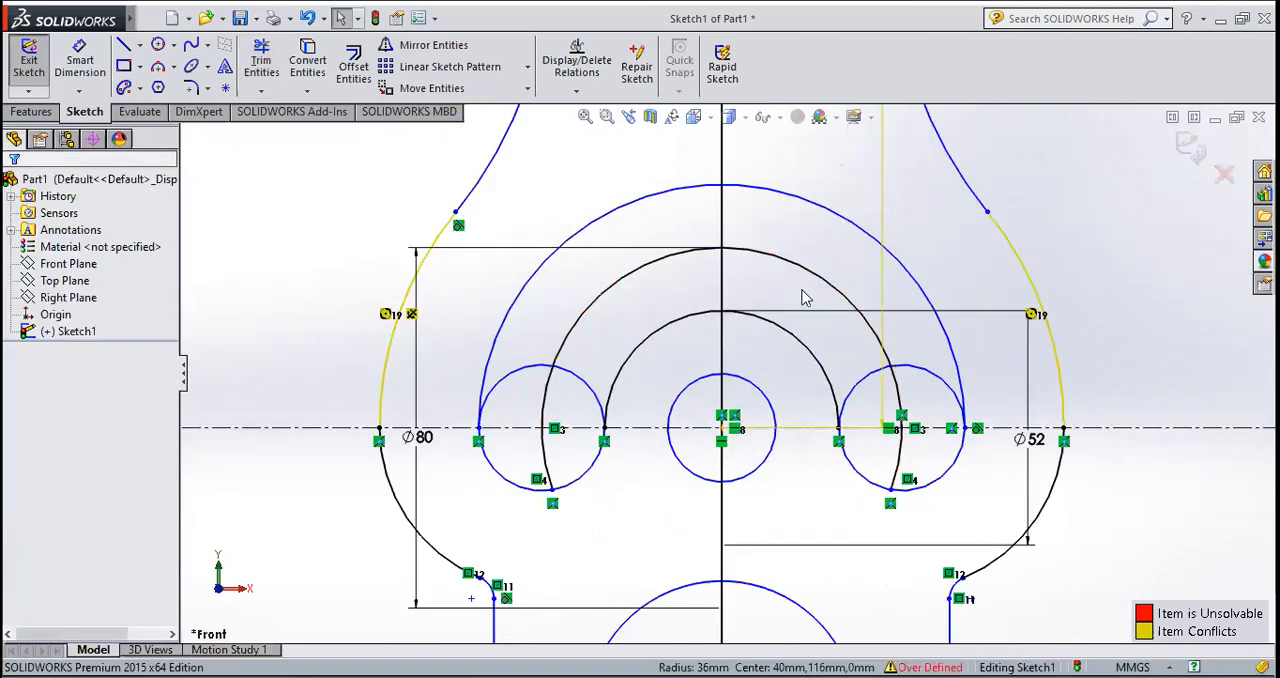
pyautogui.click(856, 320)
pyautogui.press('Delete')
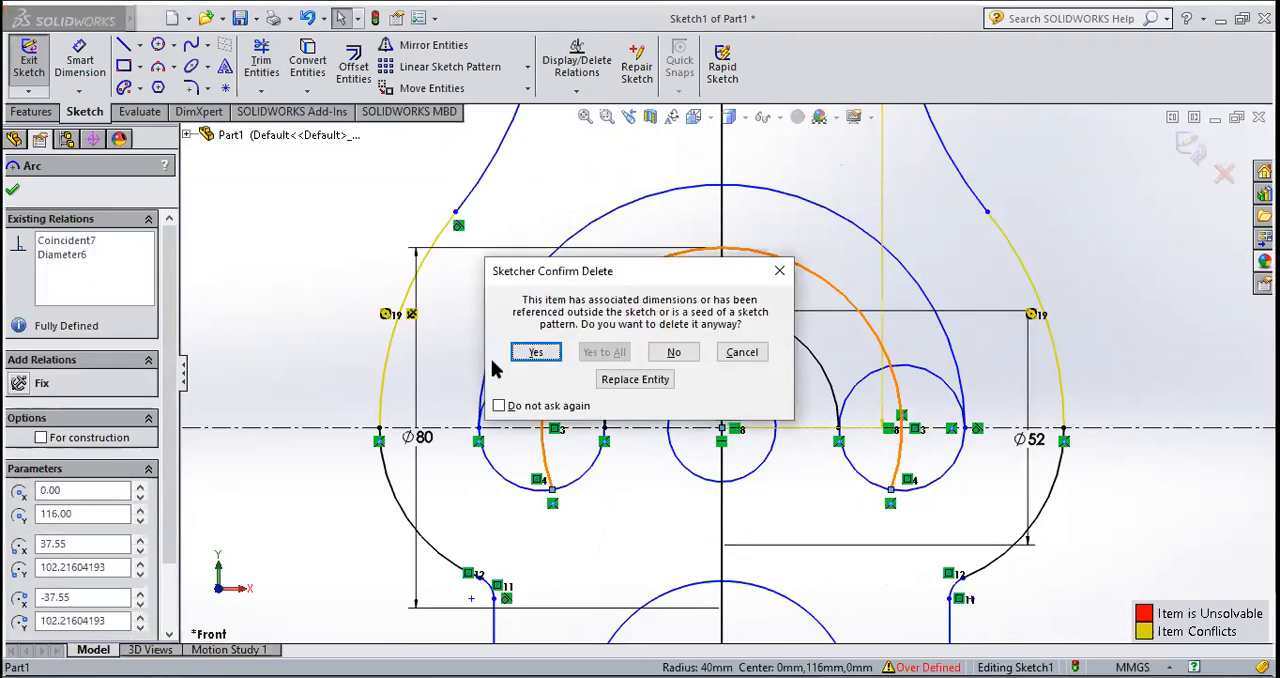
pyautogui.click(534, 352)
# Step: Delete the conflicting 130 mm vertical dimension
pyautogui.scroll(3, 790, 410)
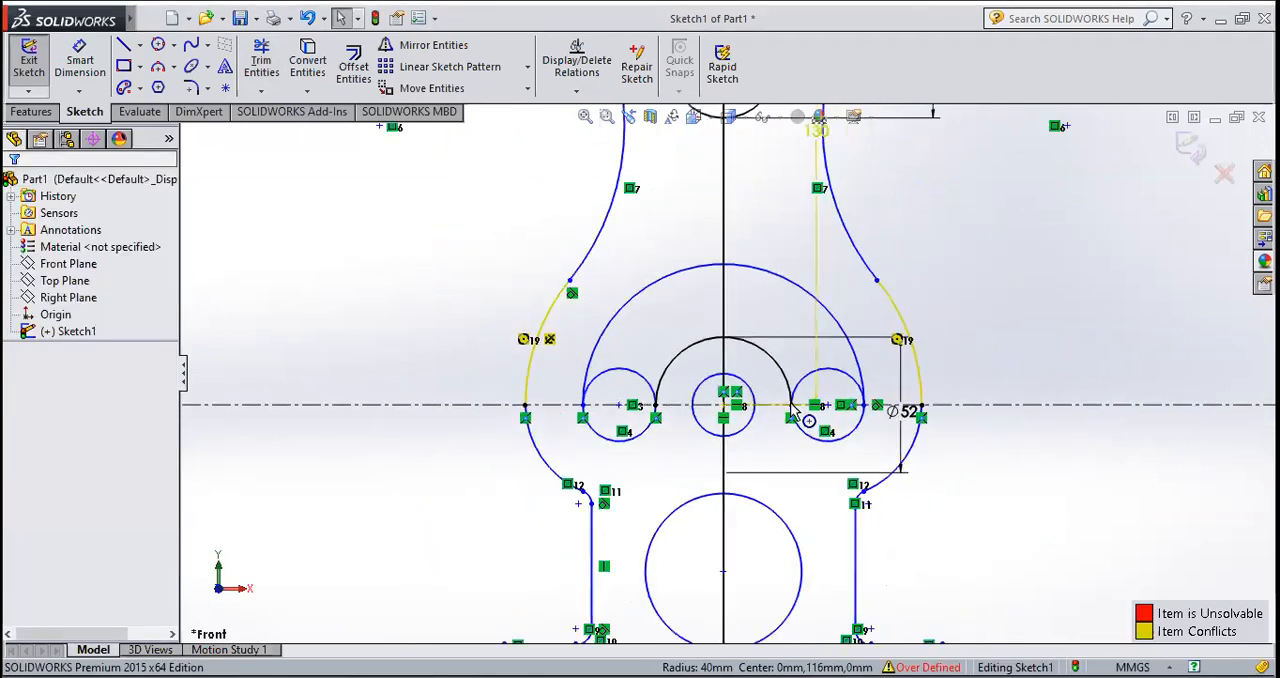
pyautogui.click(817, 365)
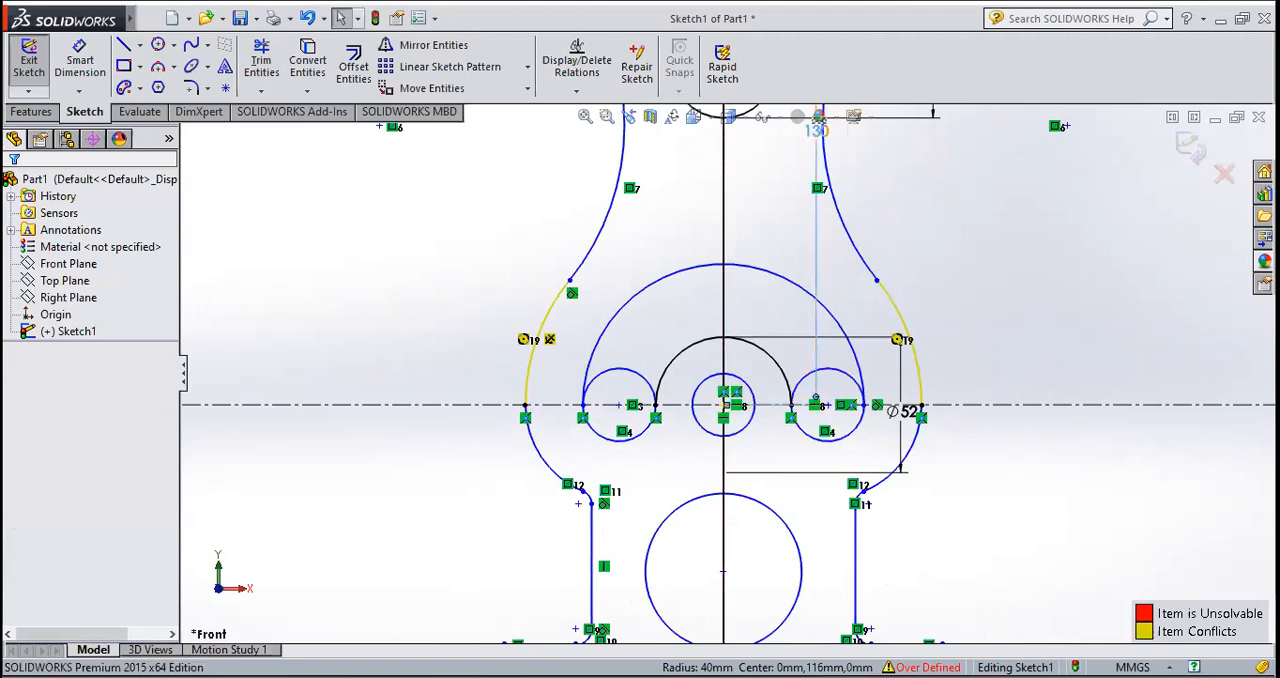
pyautogui.press('Delete')
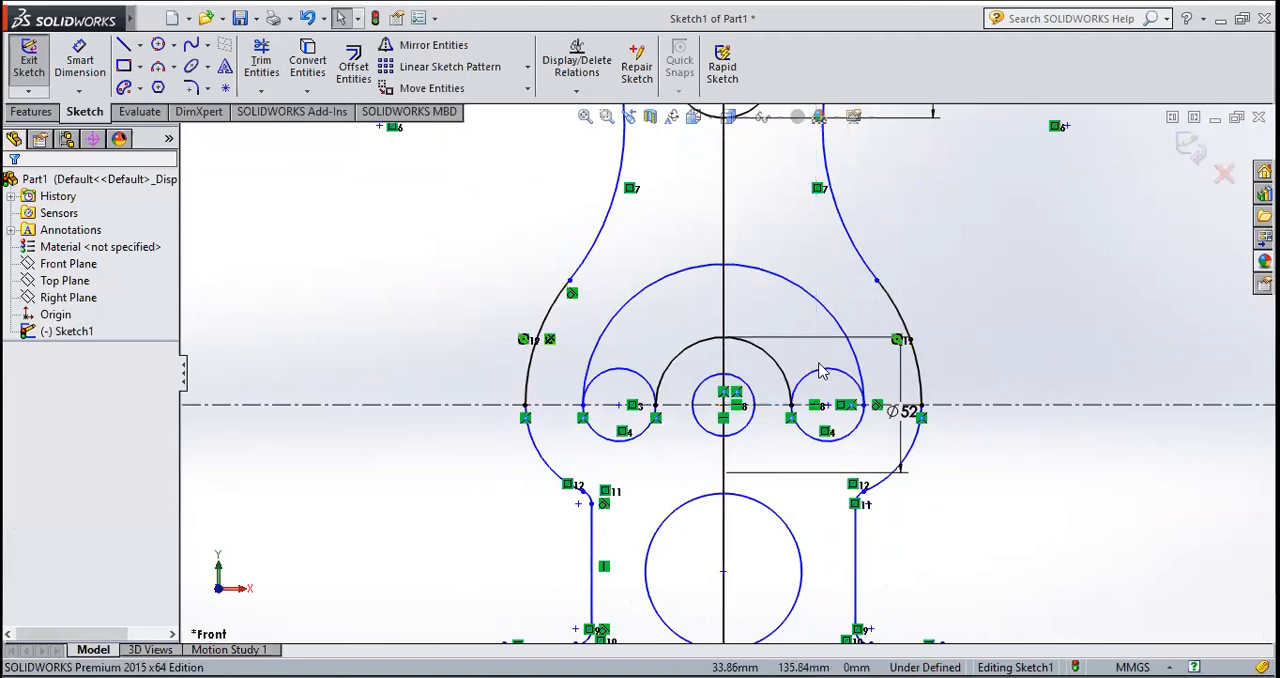
# Step: Trim away the upper halves of the two small side circles so the arched slot has rounded lower ends
pyautogui.scroll(2, 830, 400)
pyautogui.scroll(-2, 920, 455)
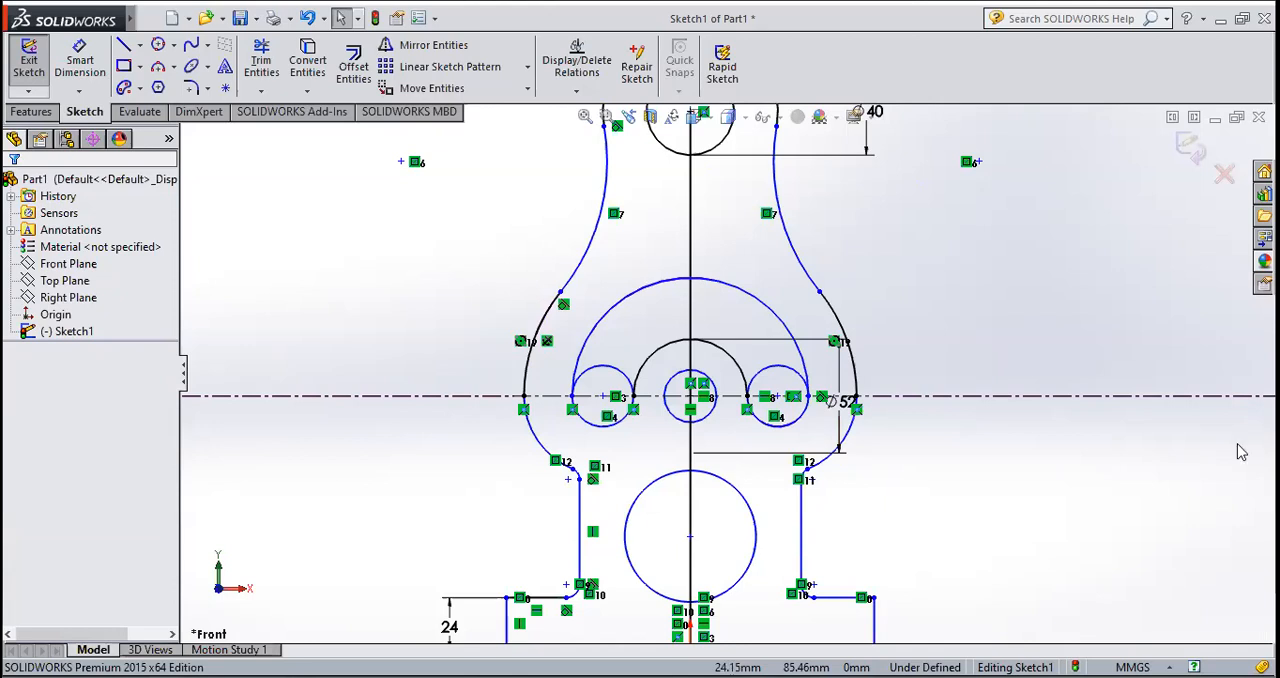
pyautogui.click(261, 60)
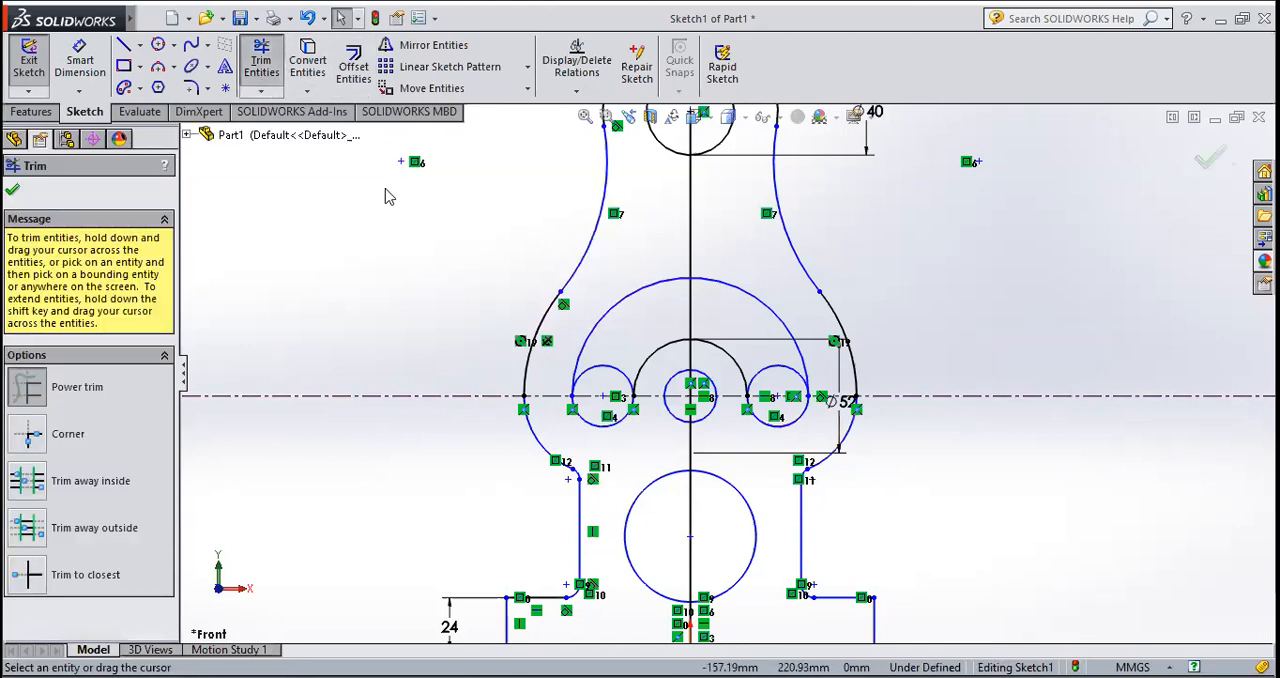
pyautogui.scroll(-4, 645, 409)
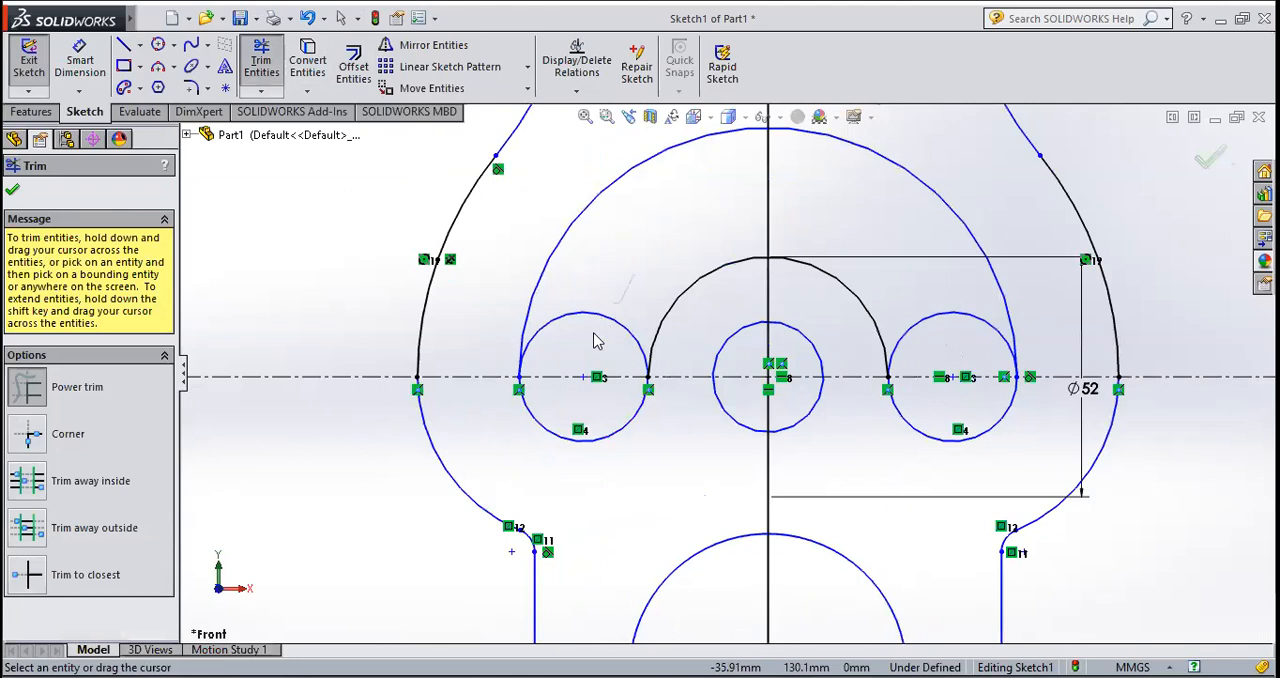
pyautogui.moveTo(633, 277); pyautogui.dragTo(593, 333)
pyautogui.moveTo(964, 292); pyautogui.dragTo(957, 342)
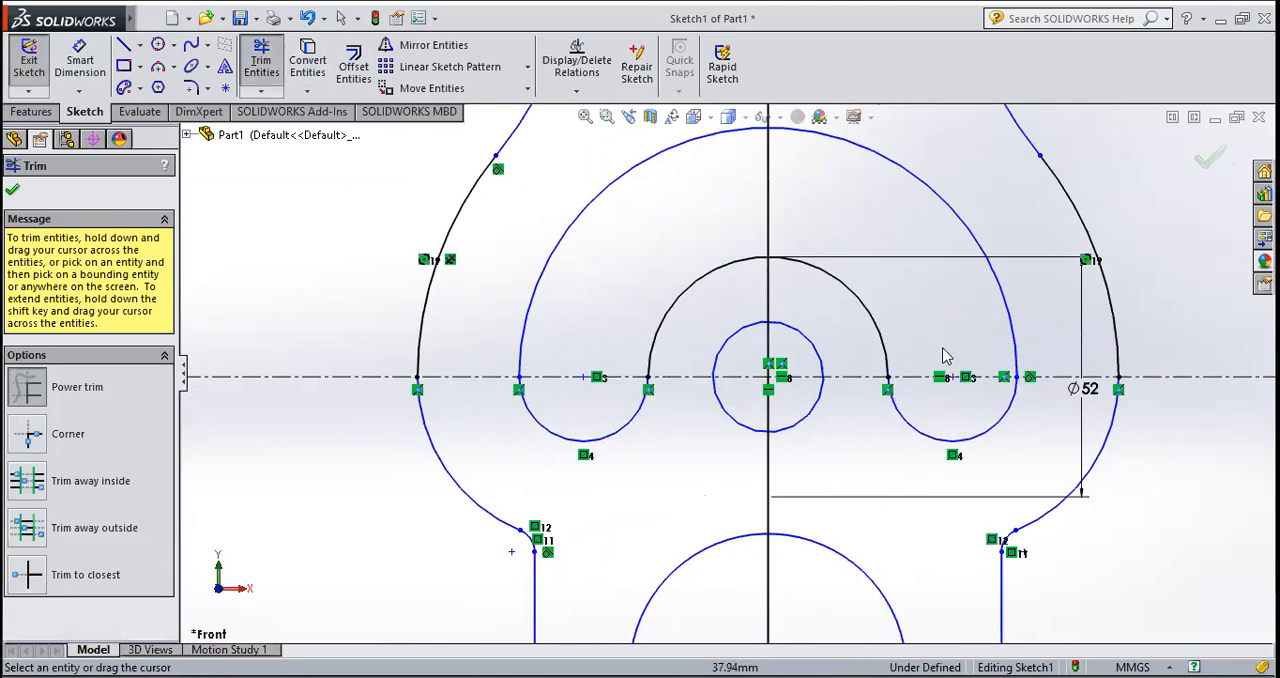
pyautogui.scroll(5, 945, 356)
pyautogui.scroll(-1, 765, 350)
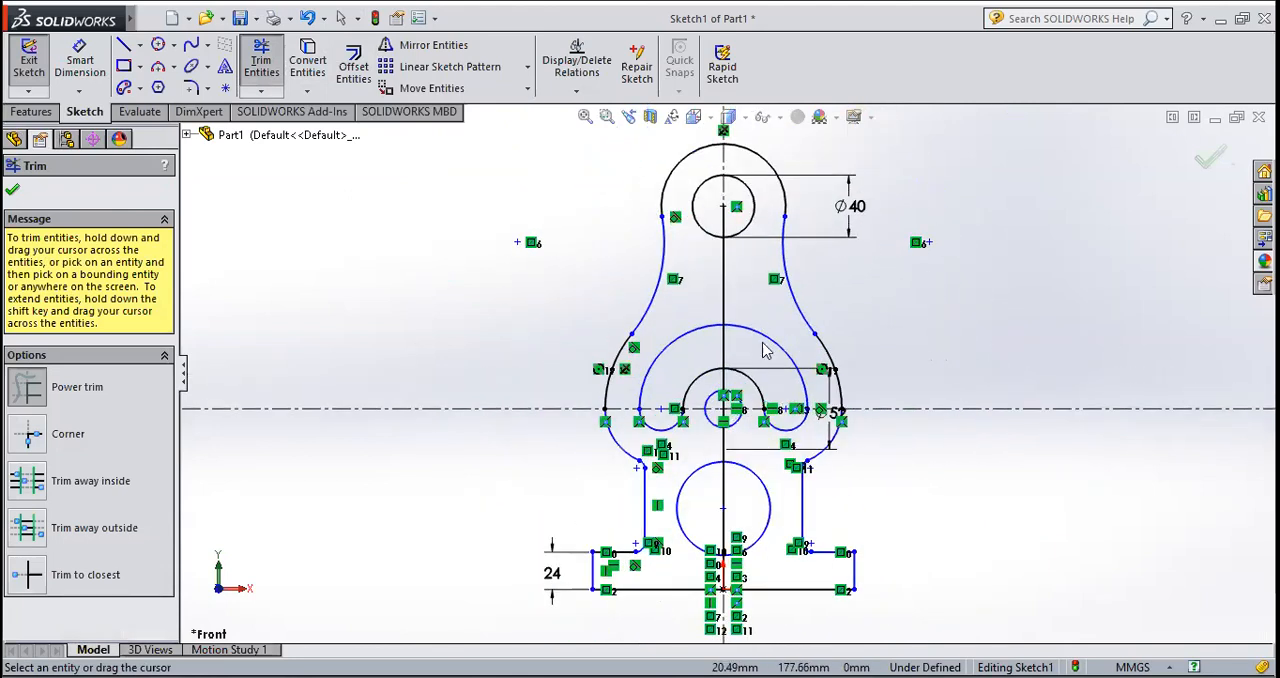
pyautogui.scroll(-2, 692, 474)
pyautogui.press('Escape')
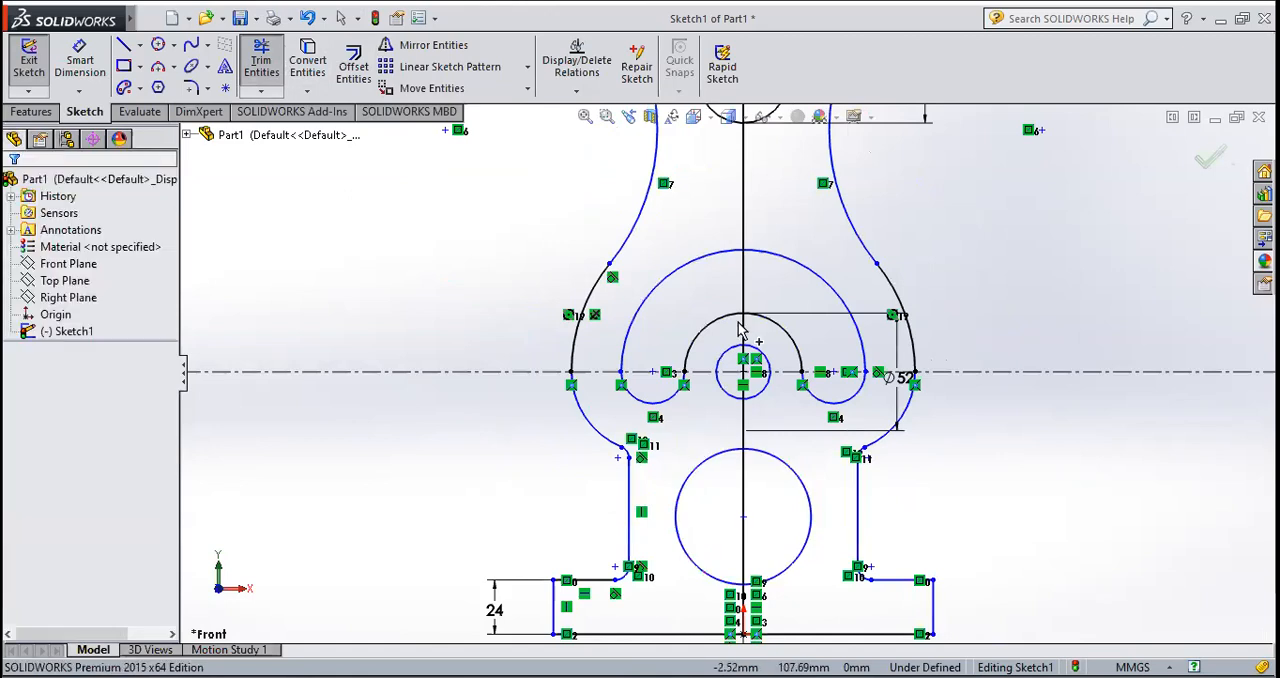
# Step: Delete the upper vertical line on the symmetry axis and the vertical centerline behind it
pyautogui.click(743, 246)
pyautogui.press('Escape')
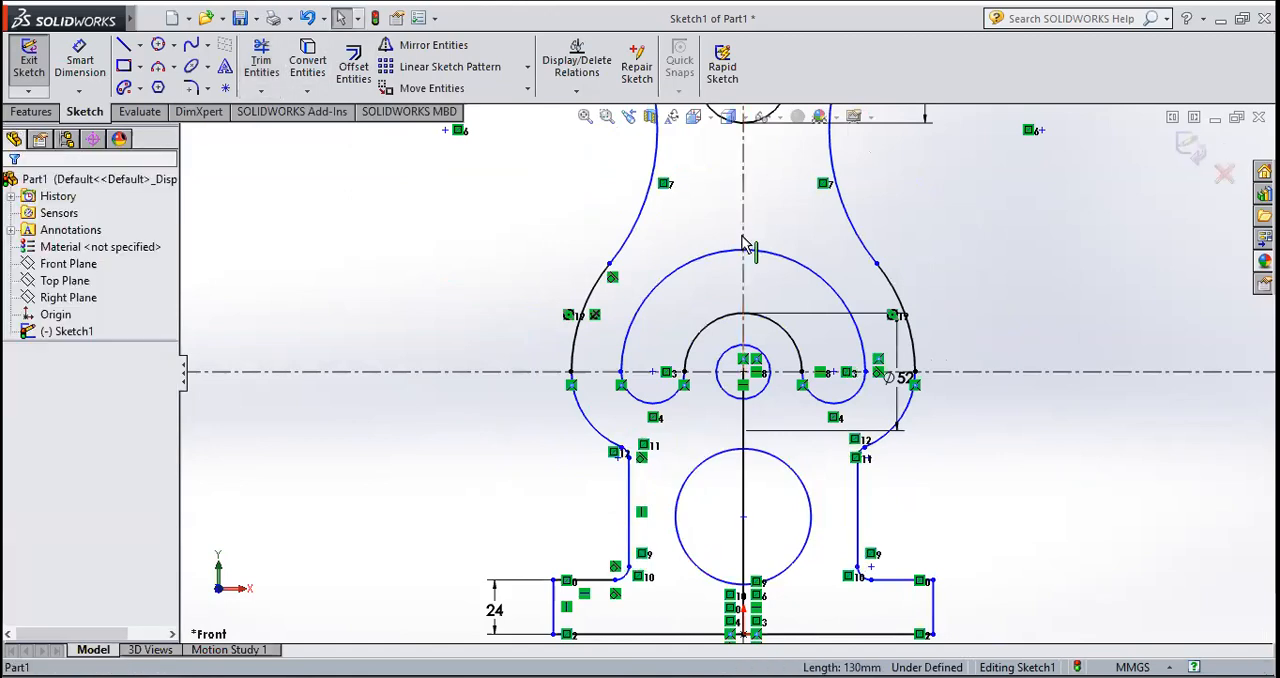
pyautogui.click(745, 288)
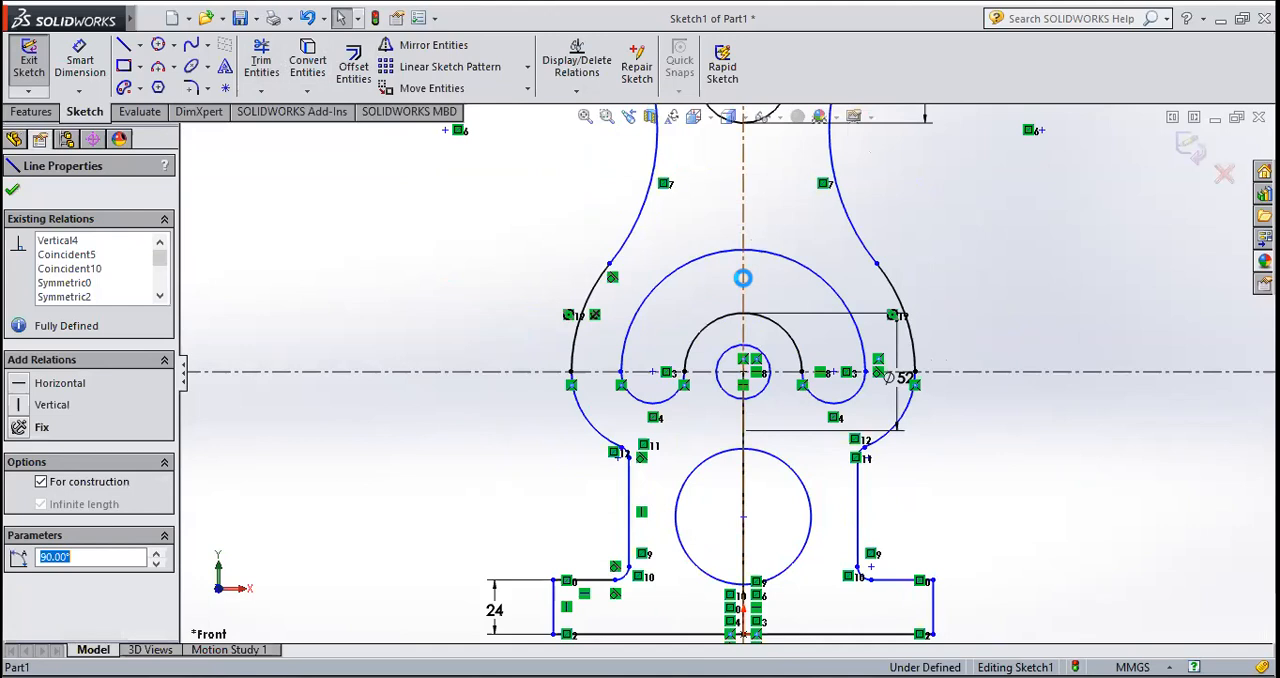
pyautogui.press('Escape')
# Step: Delete the horizontal centerline and the vertical line running from the small central circle to the origin
pyautogui.click(1001, 372)
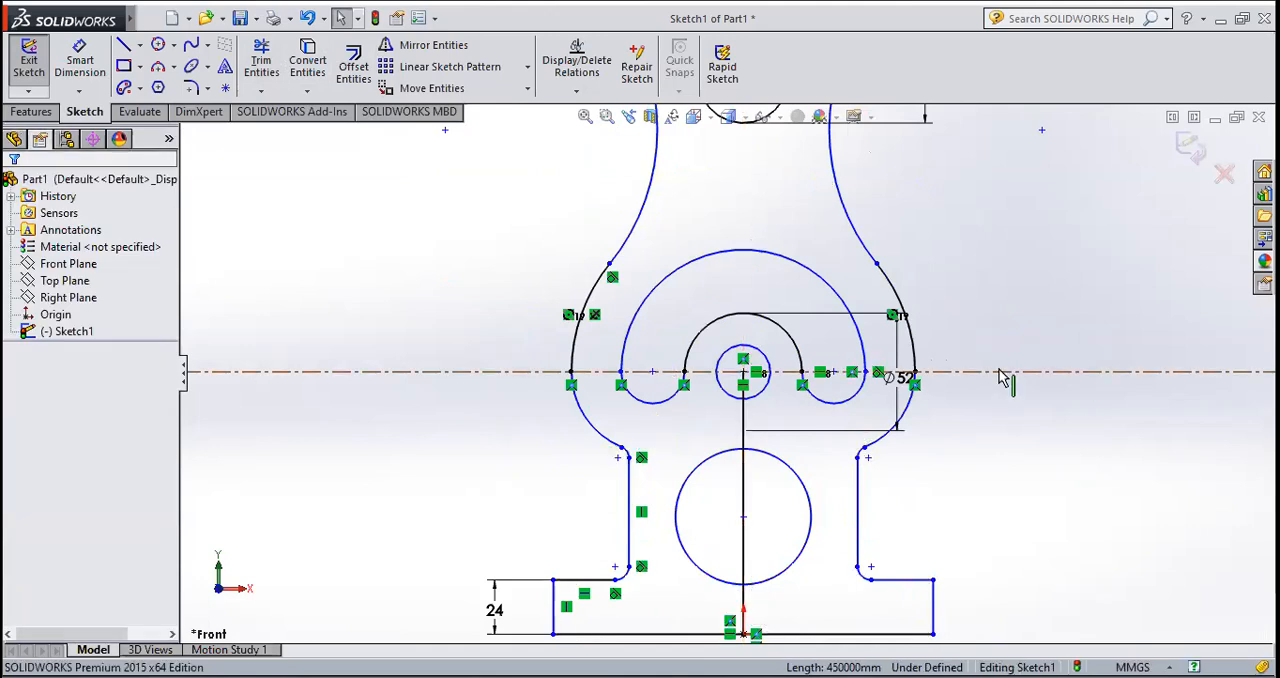
pyautogui.press('Delete')
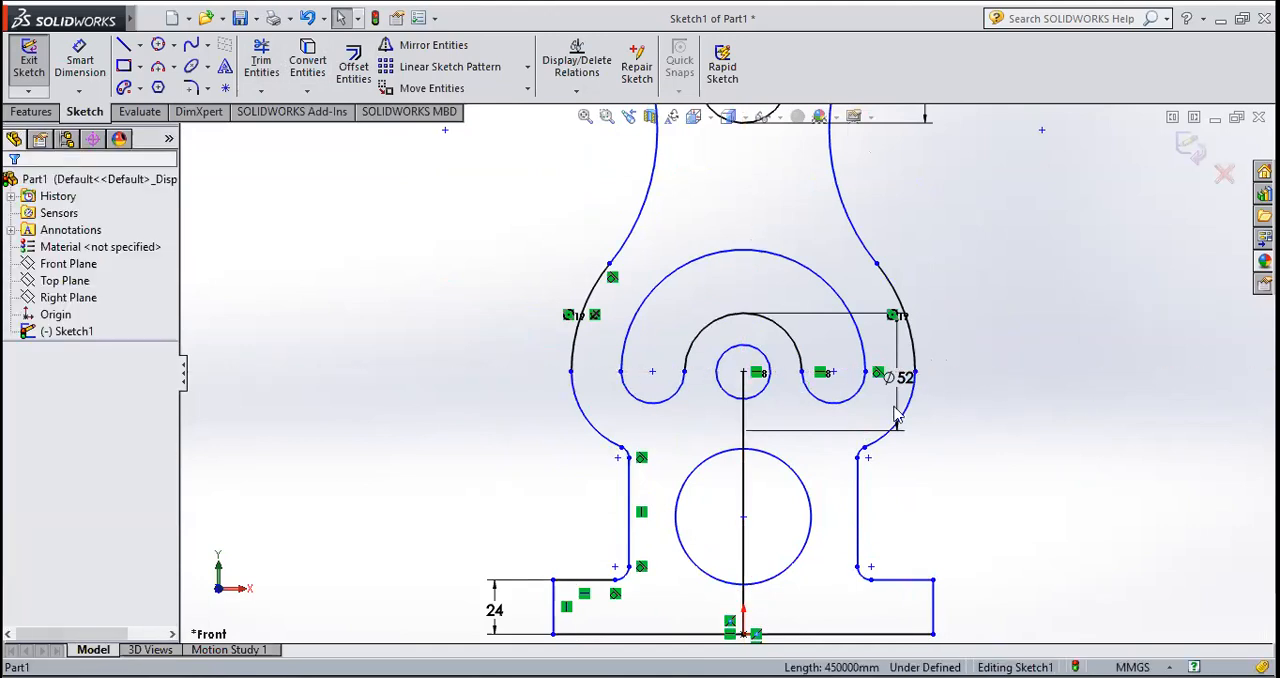
pyautogui.click(741, 418)
pyautogui.press('Delete')
pyautogui.press('z')
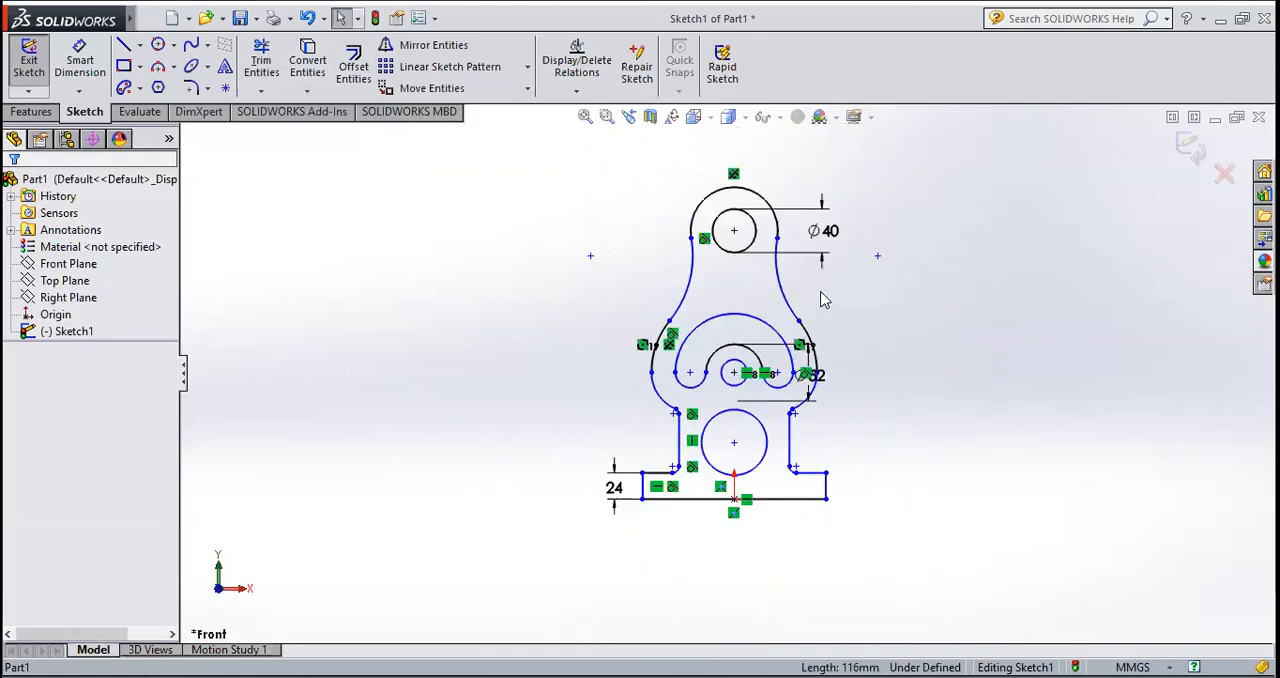
# Step: Delete the 40 mm and 52 mm diameter dimensions and the 24 mm base height dimension
pyautogui.scroll(-2, 727, 440)
pyautogui.click(848, 186)
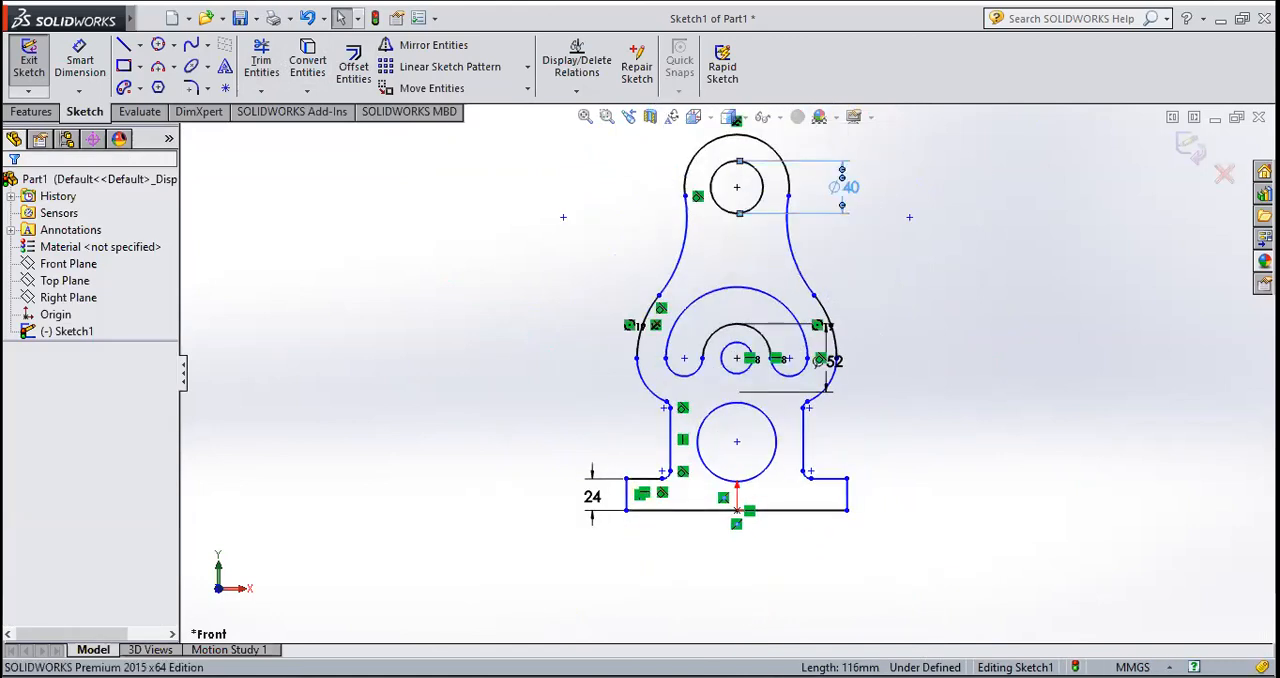
pyautogui.click(1000, 252)
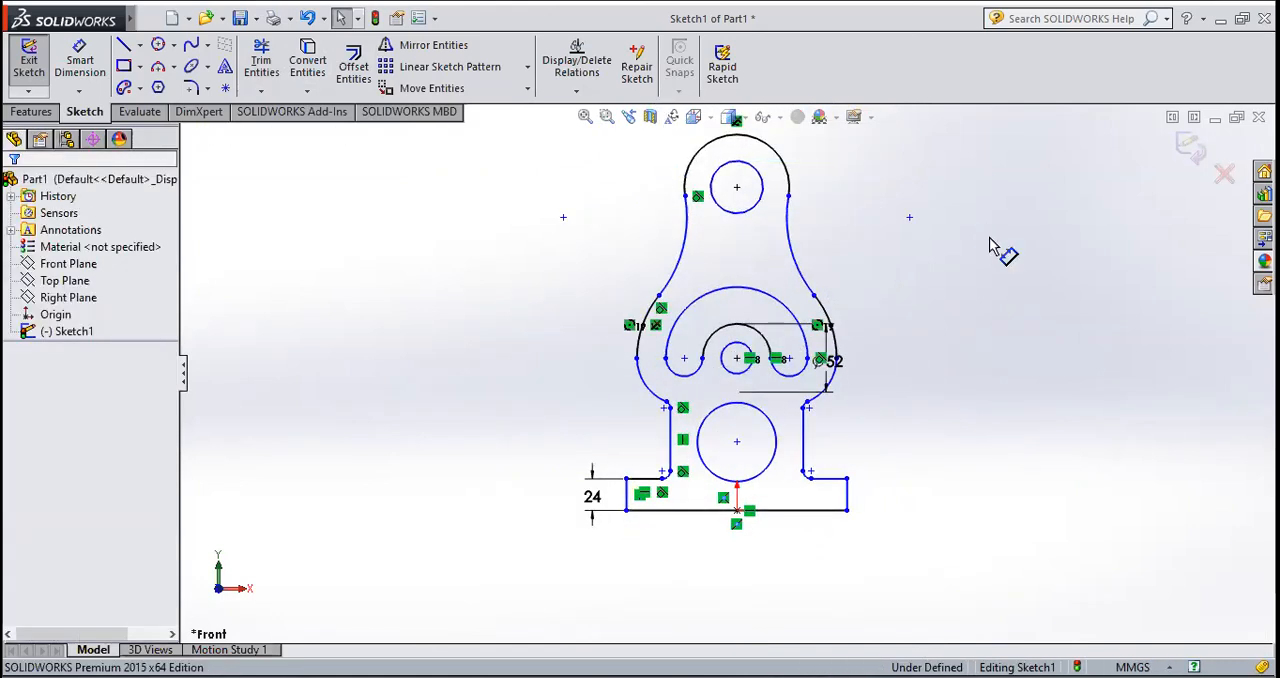
pyautogui.scroll(-3, 822, 365)
pyautogui.click(818, 363)
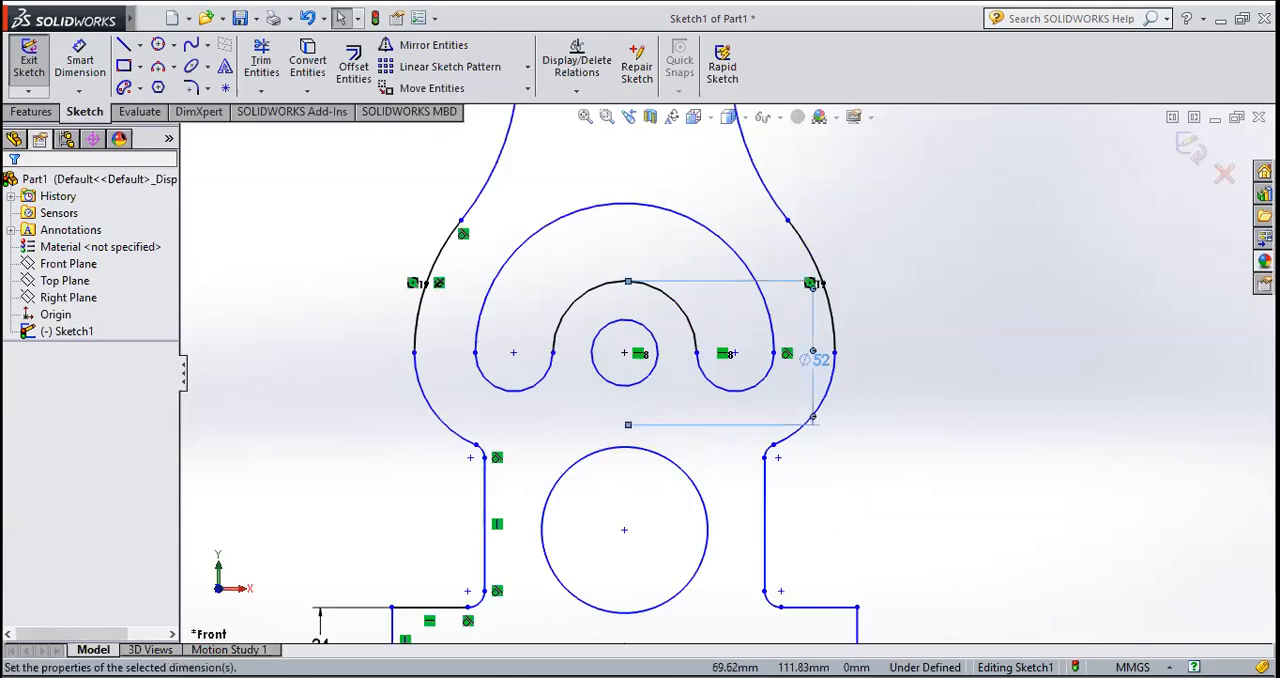
pyautogui.press('Delete')
pyautogui.scroll(3, 963, 371)
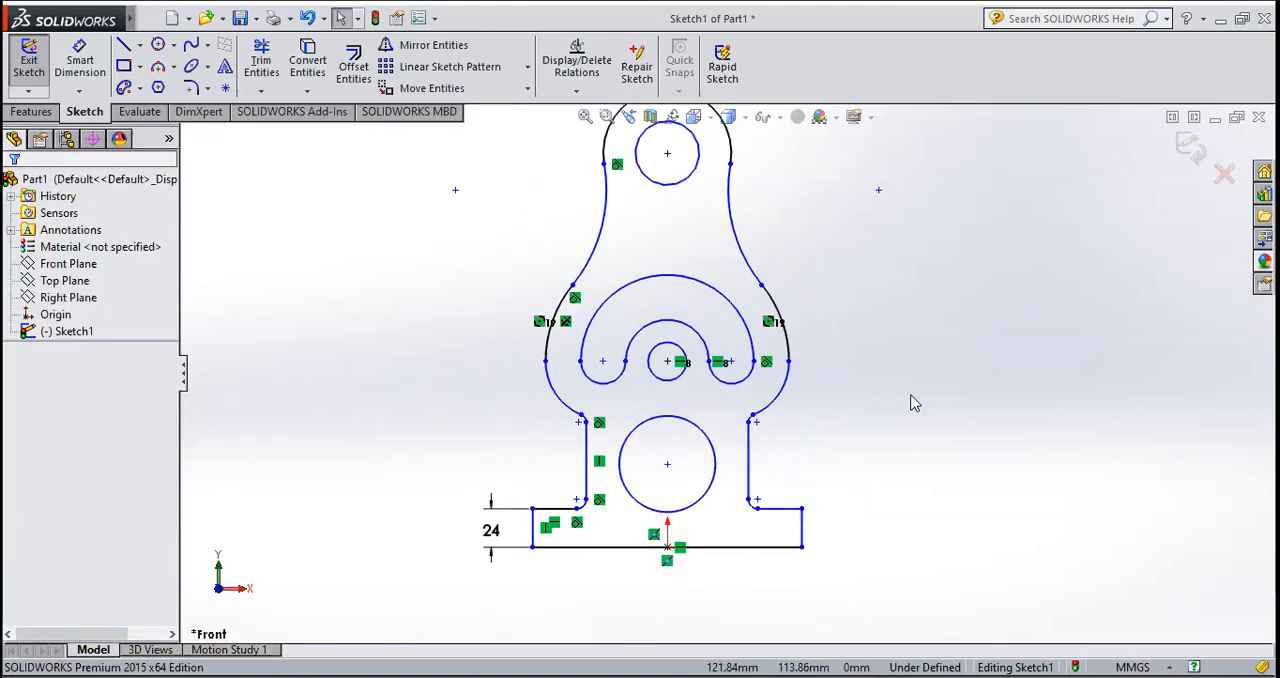
pyautogui.click(491, 530)
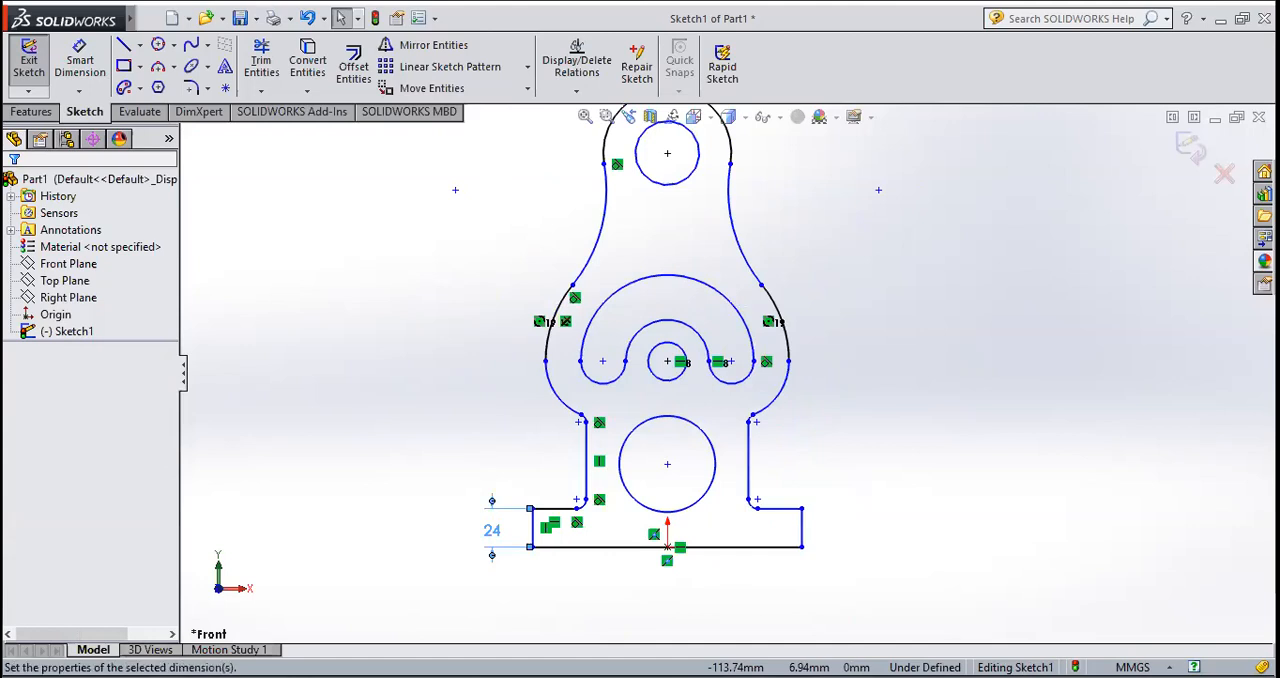
pyautogui.press('Delete')
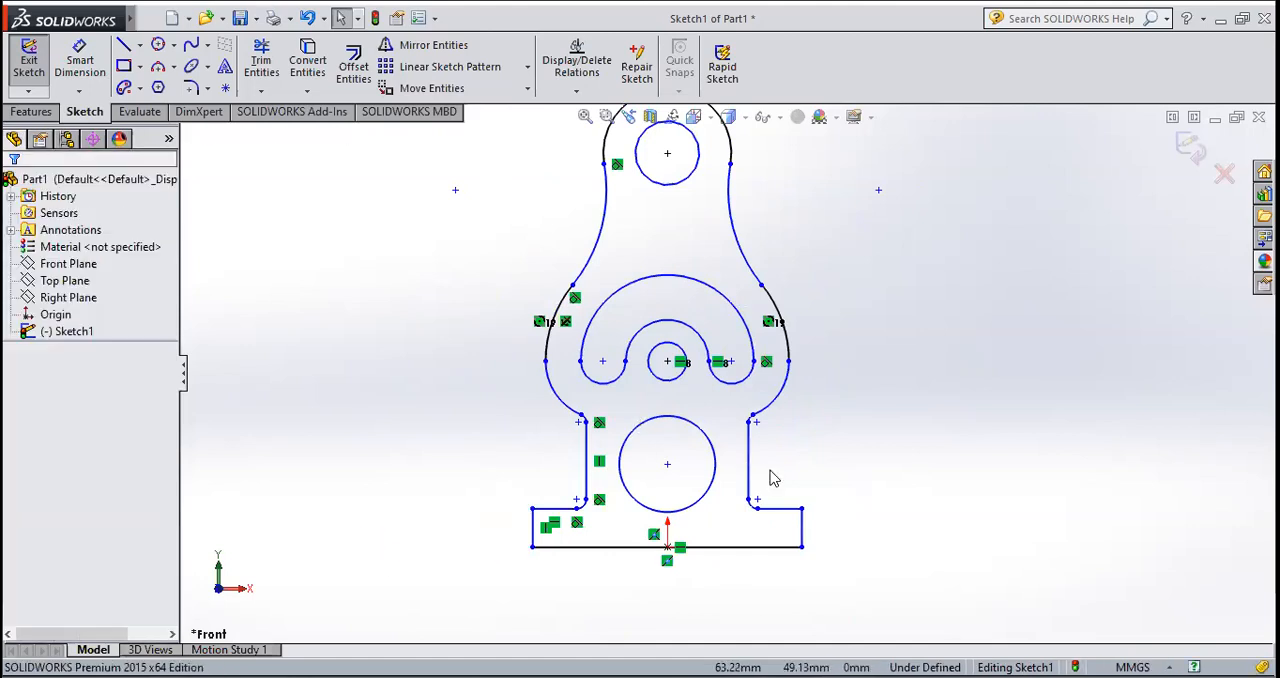
# Step: Exit the finished profile sketch and start a Boss-Extrude of it
pyautogui.scroll(2, 726, 373)
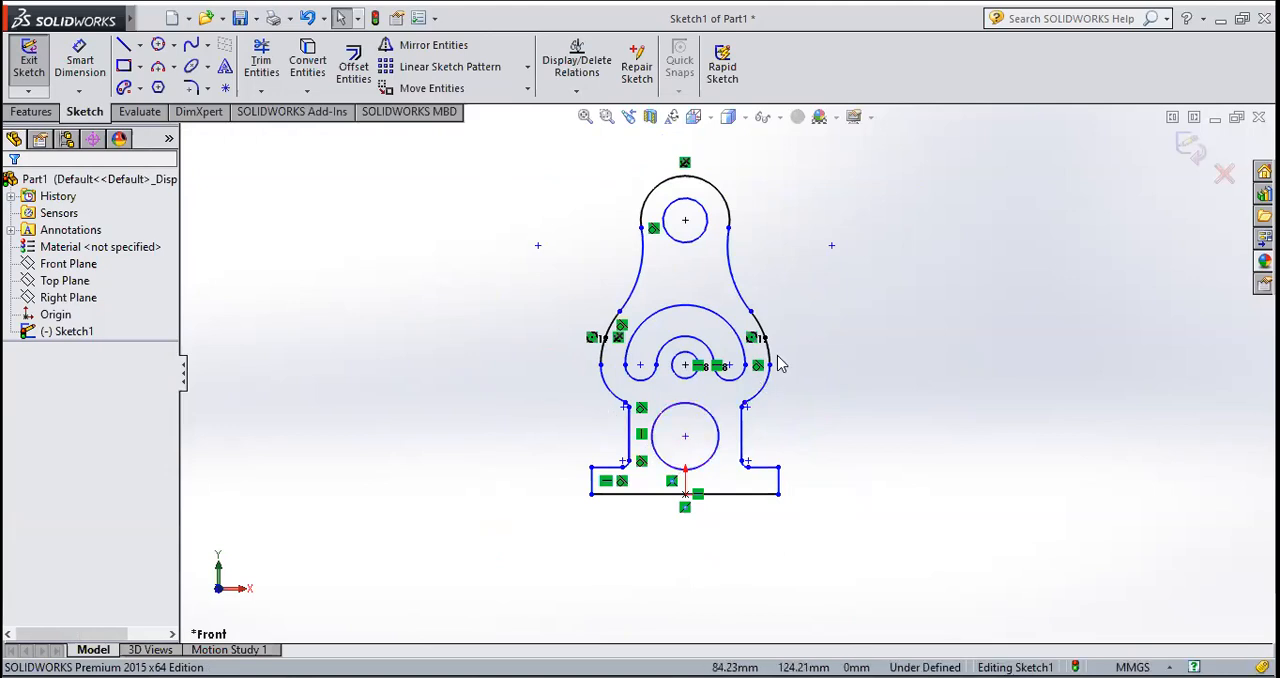
pyautogui.scroll(1, 752, 370)
pyautogui.scroll(-3, 740, 372)
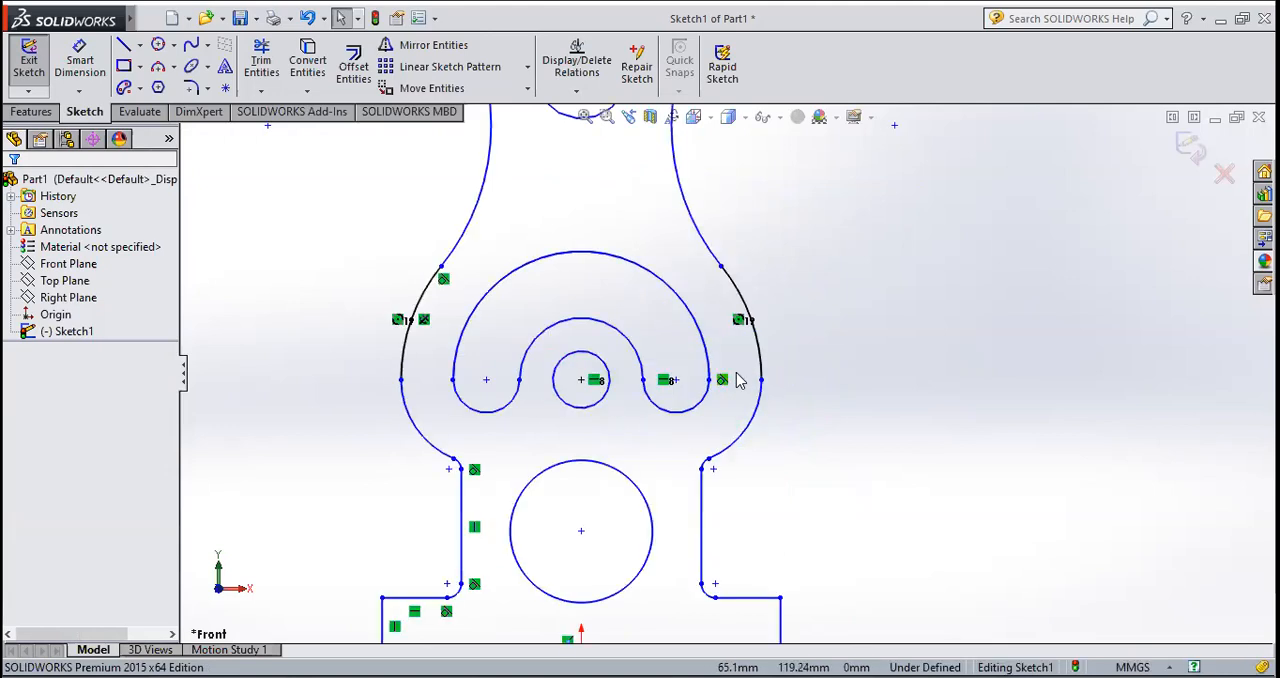
pyautogui.scroll(2, 737, 376)
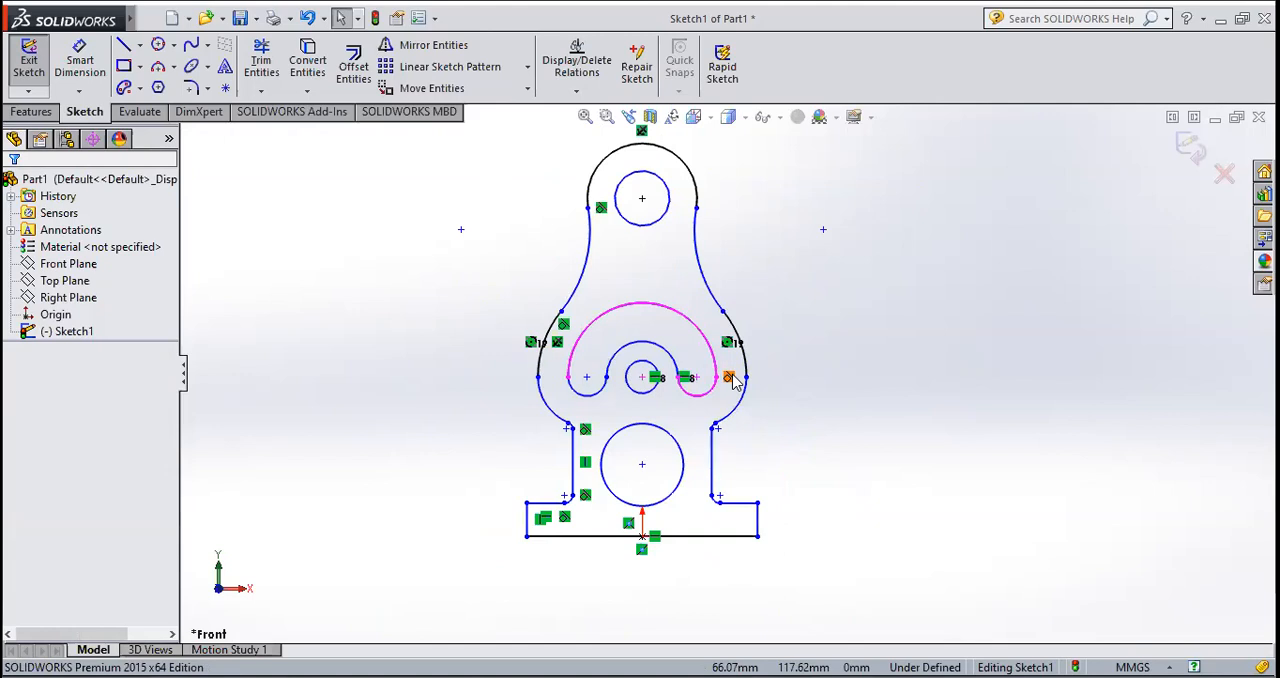
pyautogui.click(33, 72)
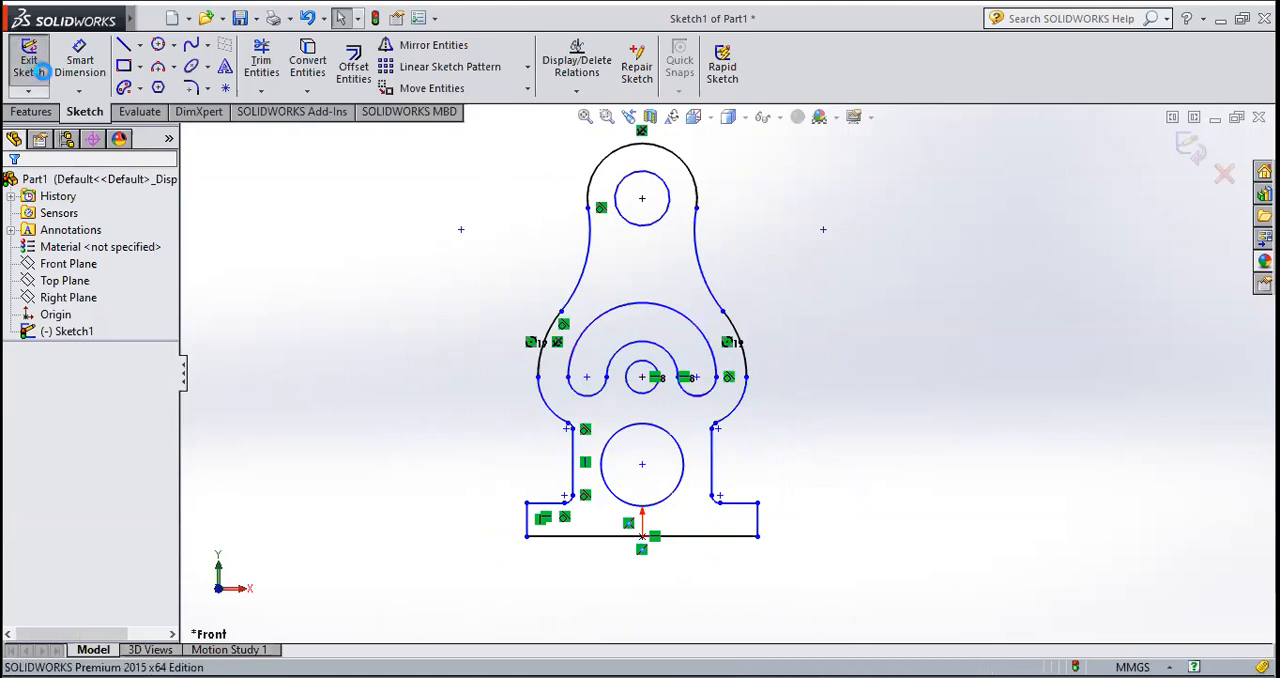
pyautogui.moveTo(808, 487); pyautogui.dragTo(723, 500, button='middle')
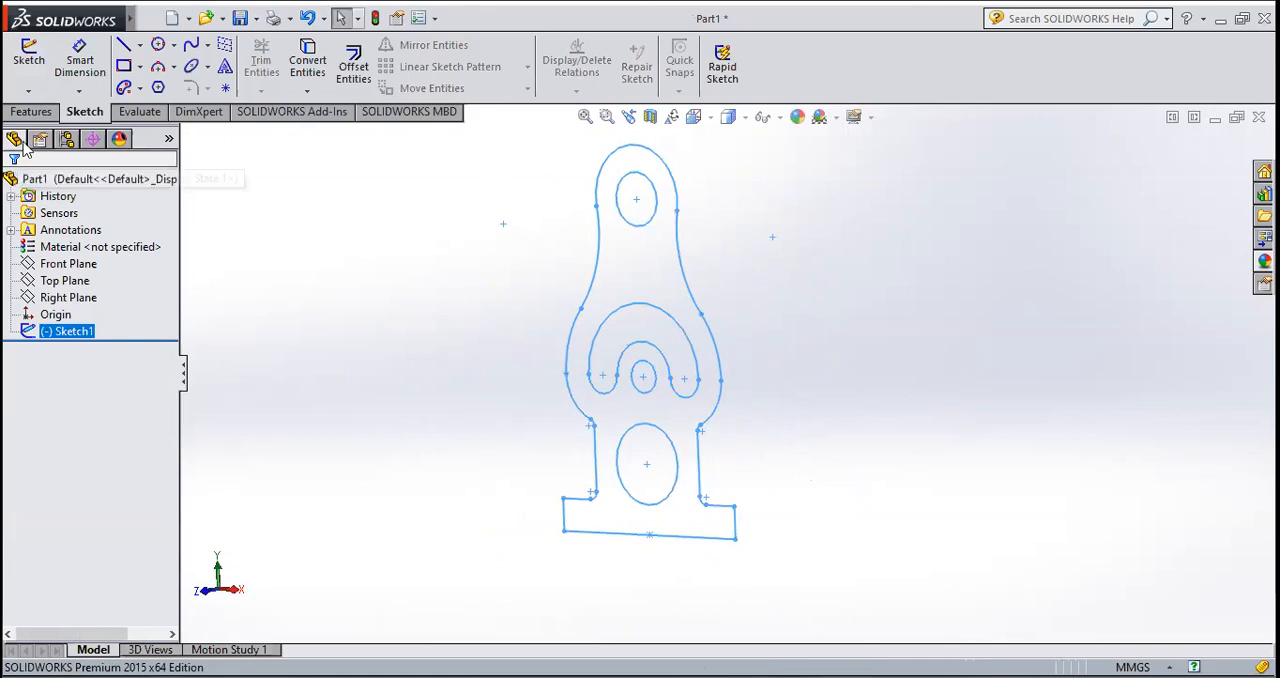
pyautogui.click(30, 112)
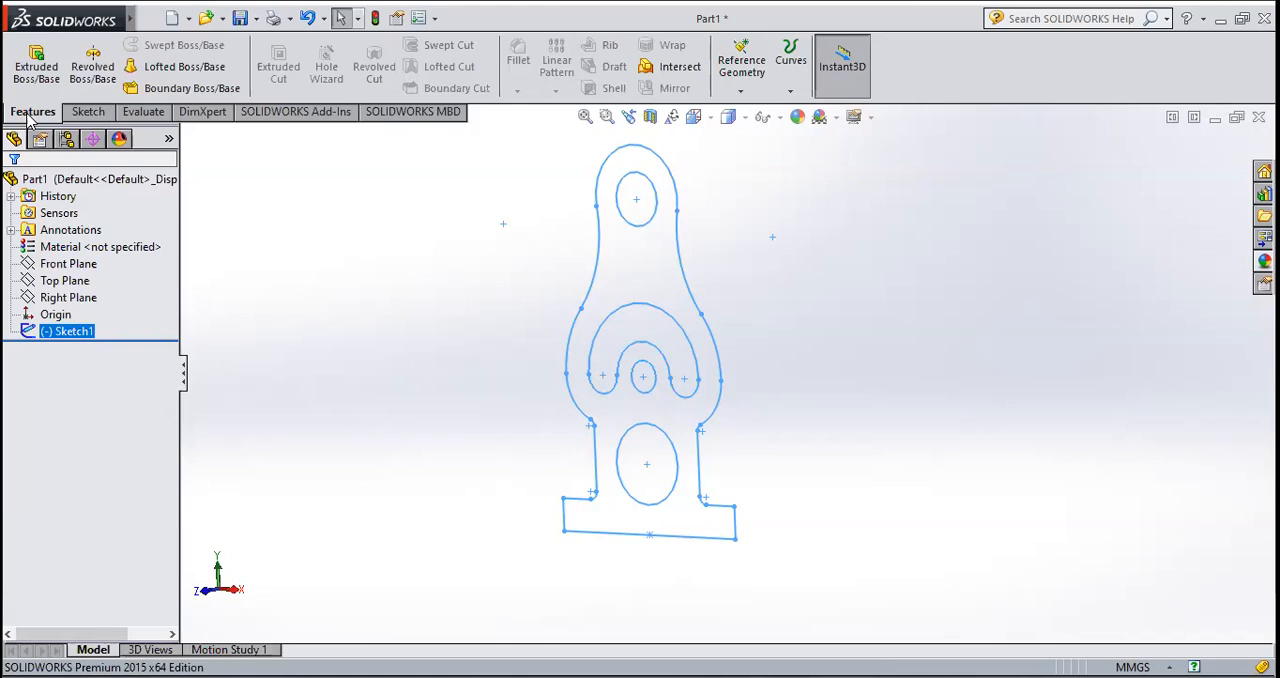
pyautogui.click(28, 80)
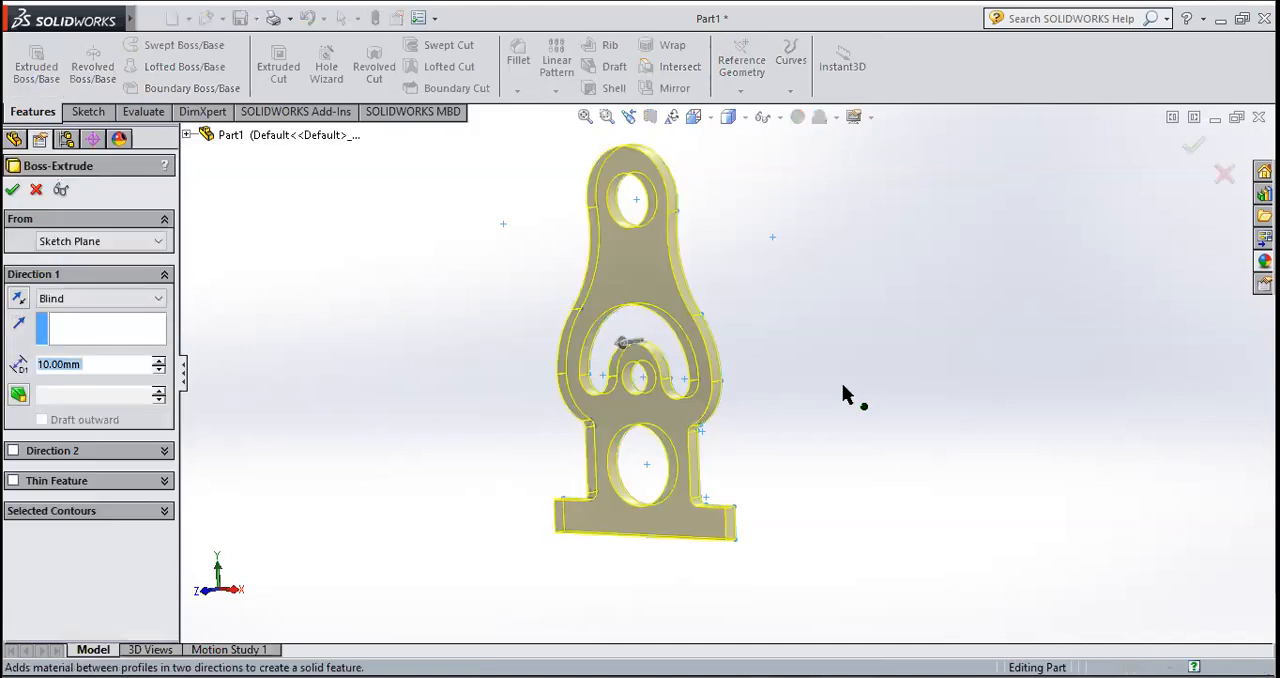
pyautogui.moveTo(829, 409); pyautogui.dragTo(746, 441, button='middle')
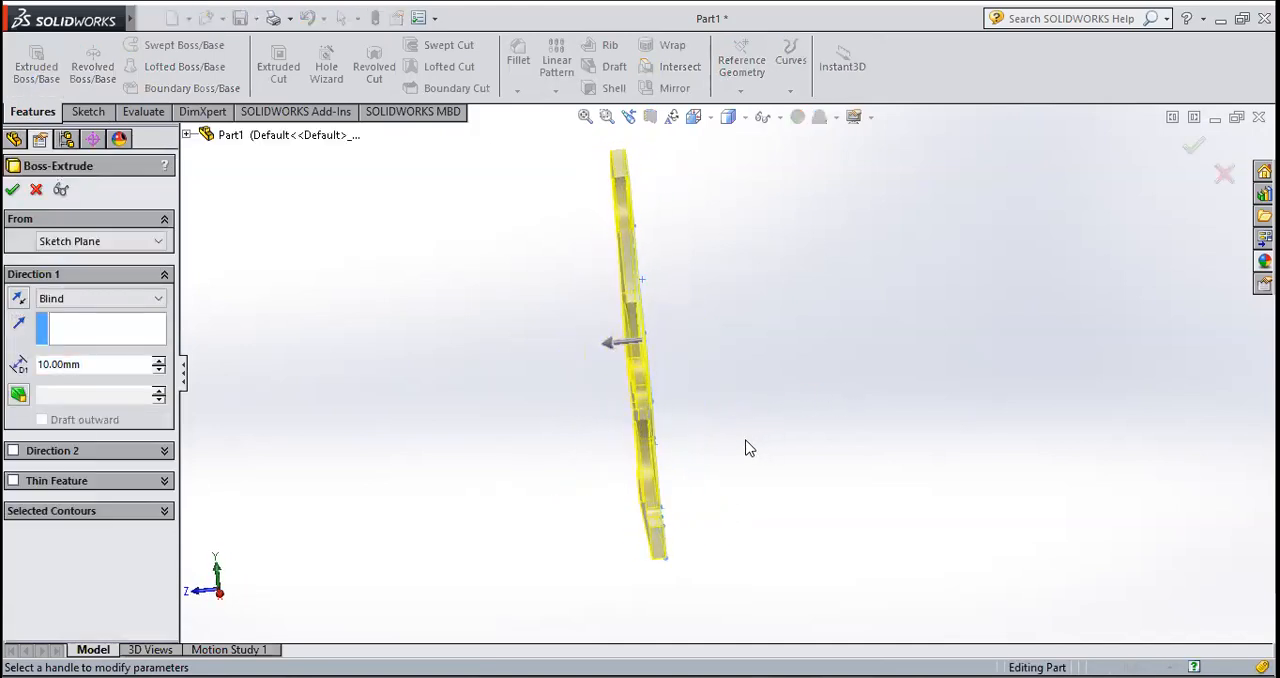
pyautogui.click(187, 134)
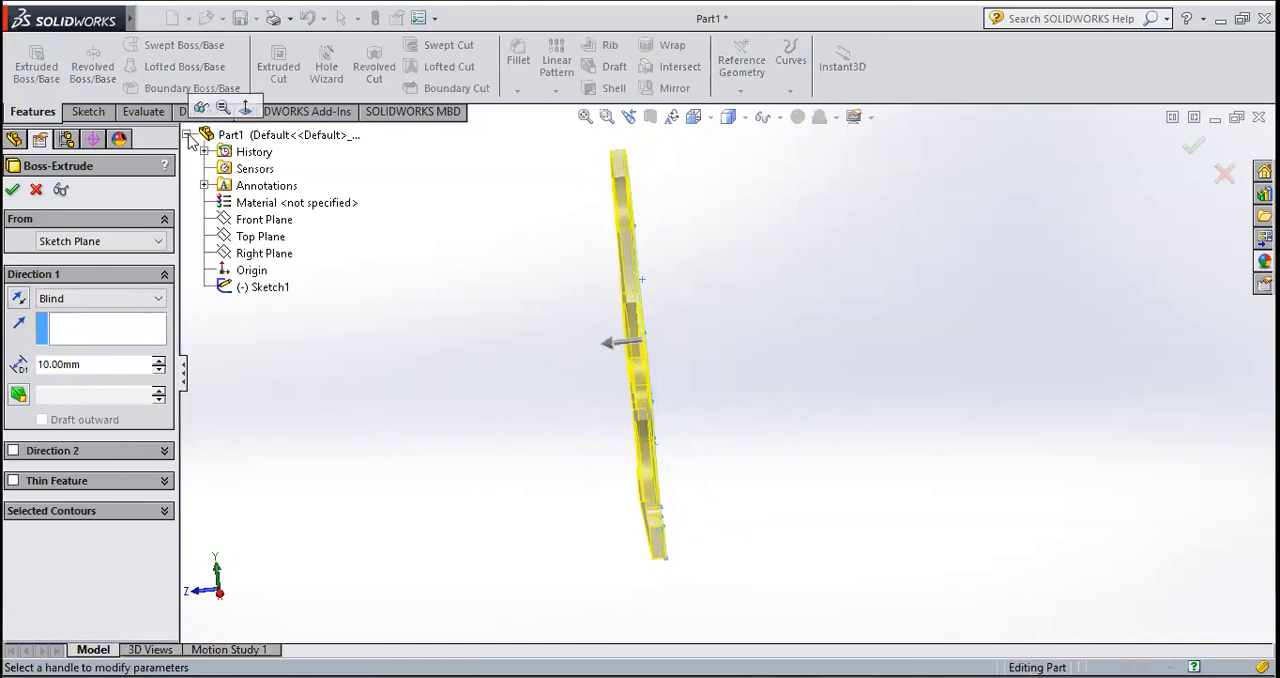
pyautogui.rightClick(246, 225)
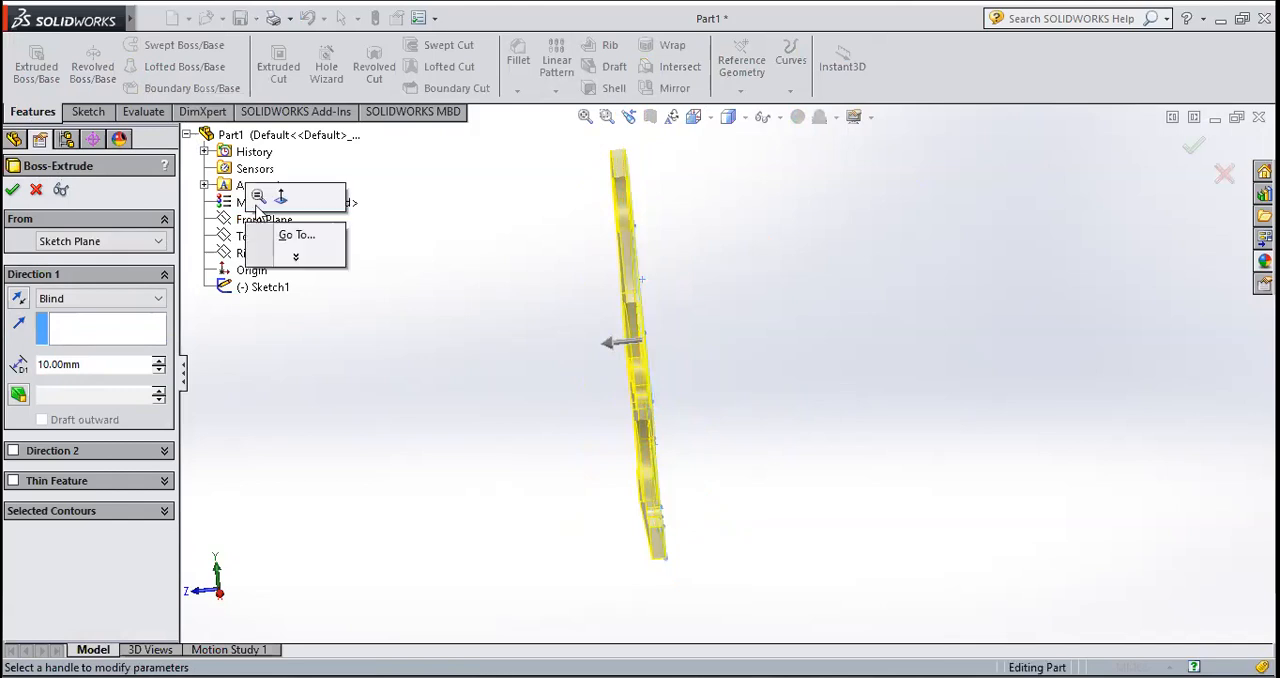
pyautogui.click(231, 224)
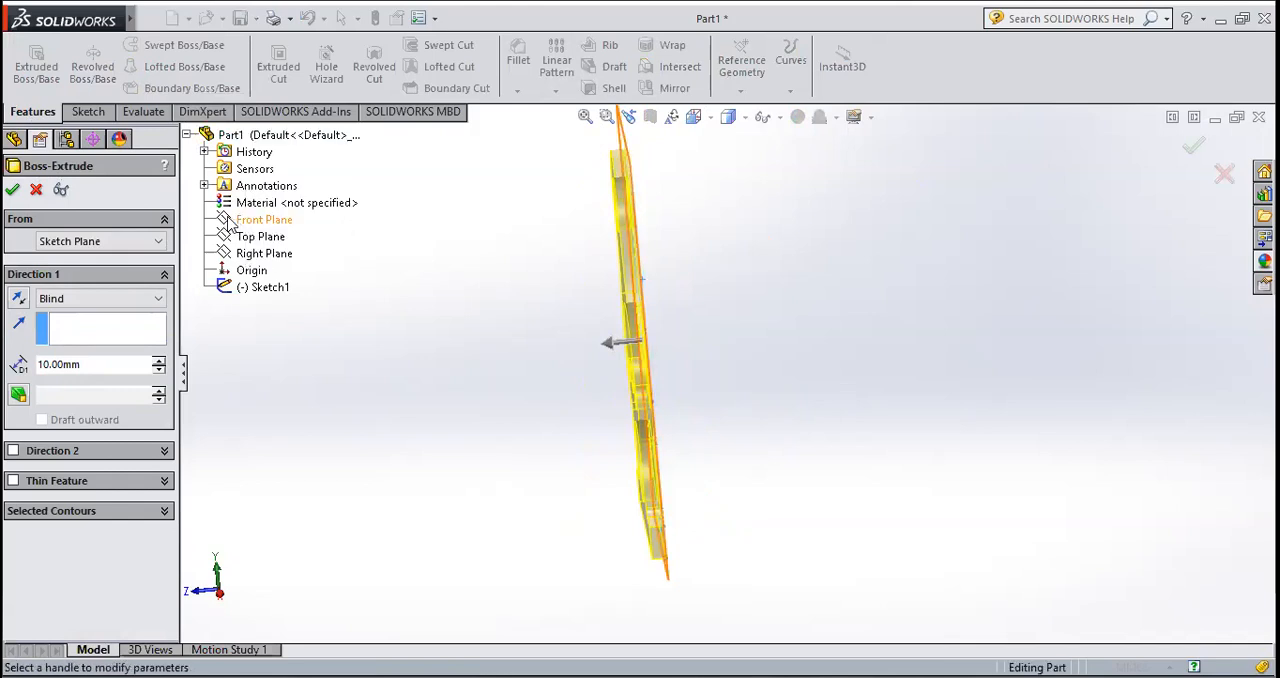
pyautogui.rightClick(230, 223)
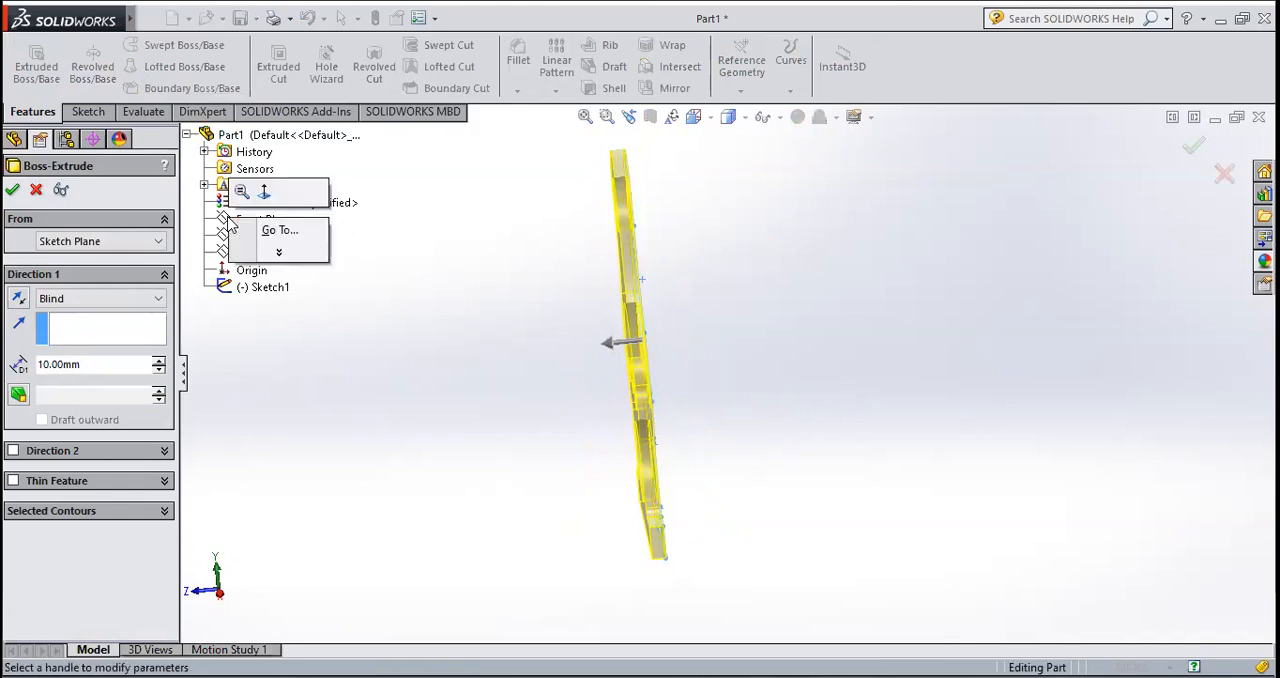
pyautogui.click(42, 193)
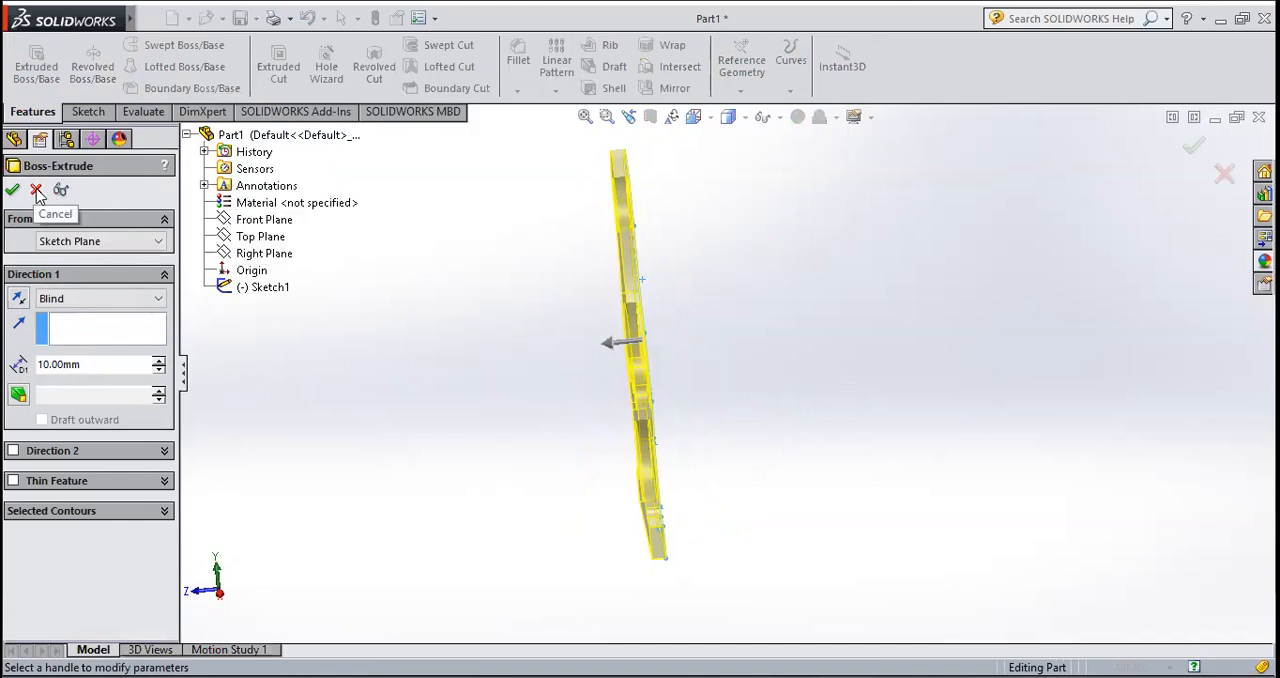
# Step: Try the Mid Plane end condition for the extrusion and switch back to Blind
pyautogui.click(91, 302)
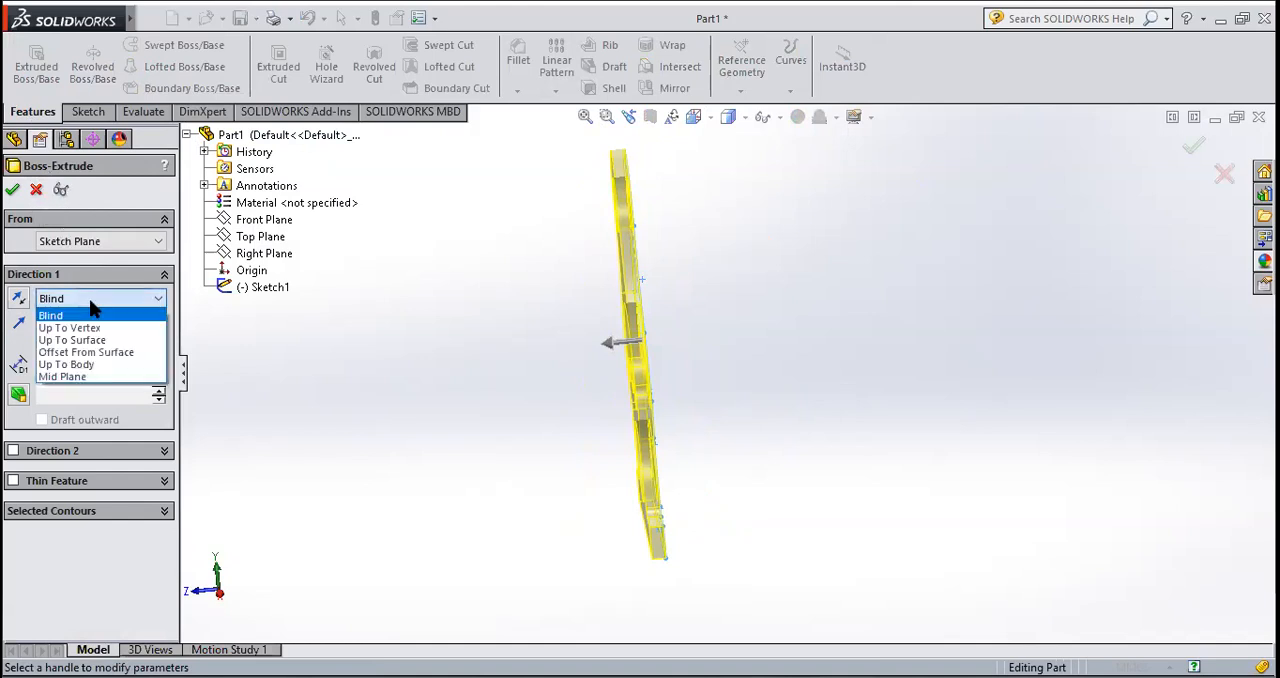
pyautogui.click(83, 377)
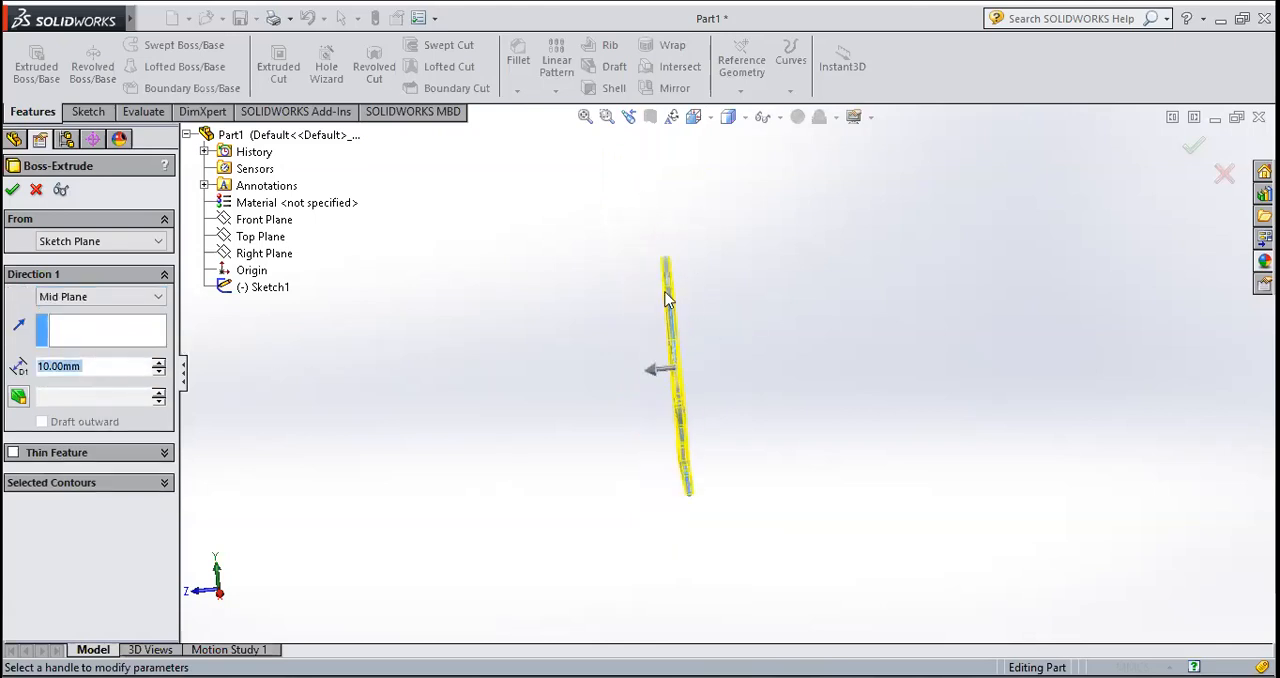
pyautogui.scroll(-5, 642, 240)
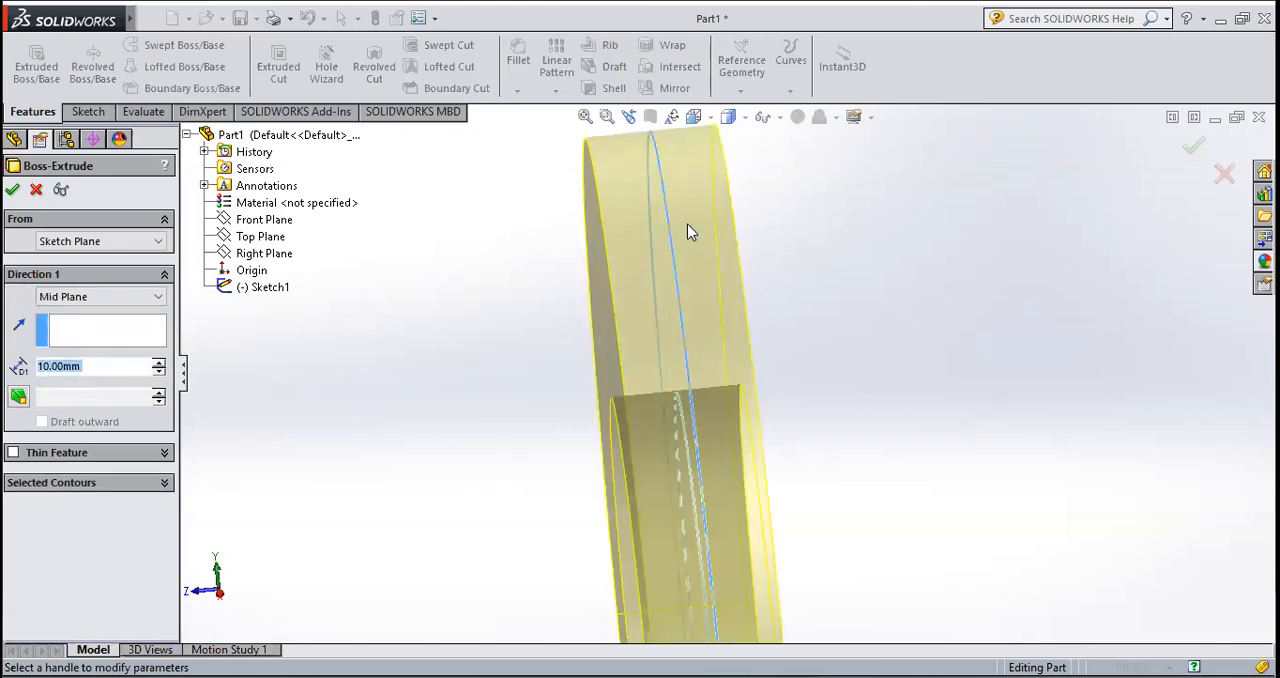
pyautogui.click(127, 298)
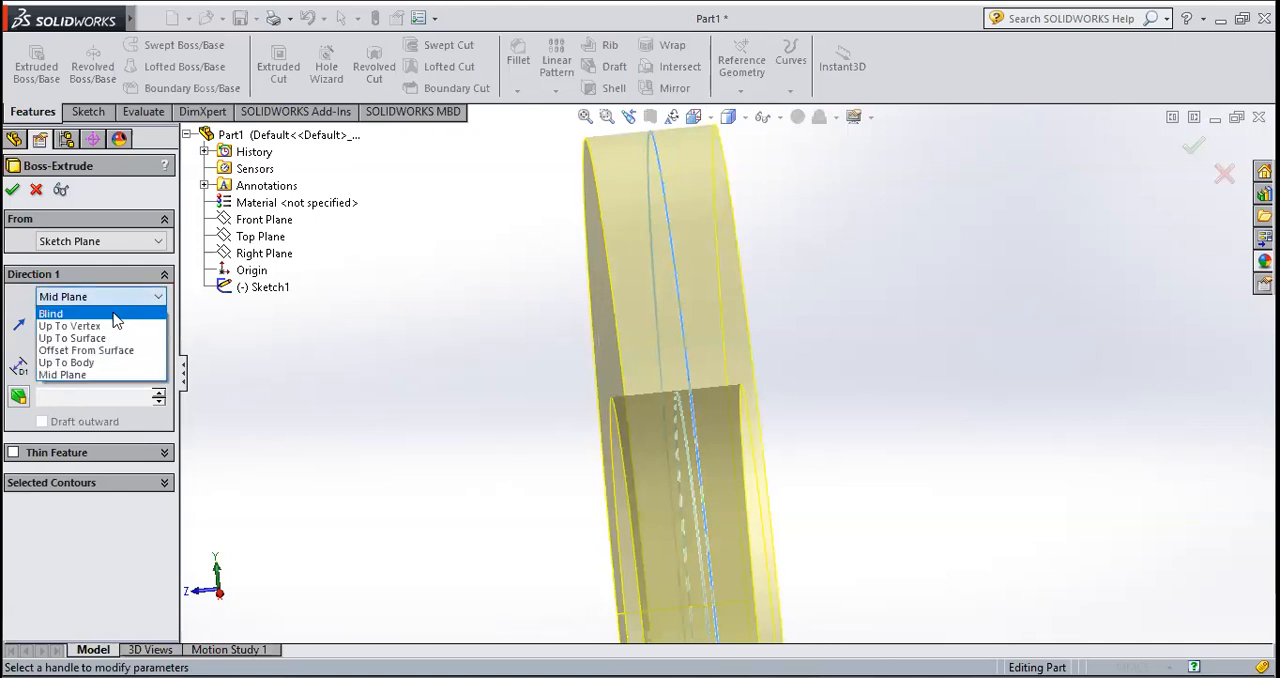
pyautogui.click(115, 315)
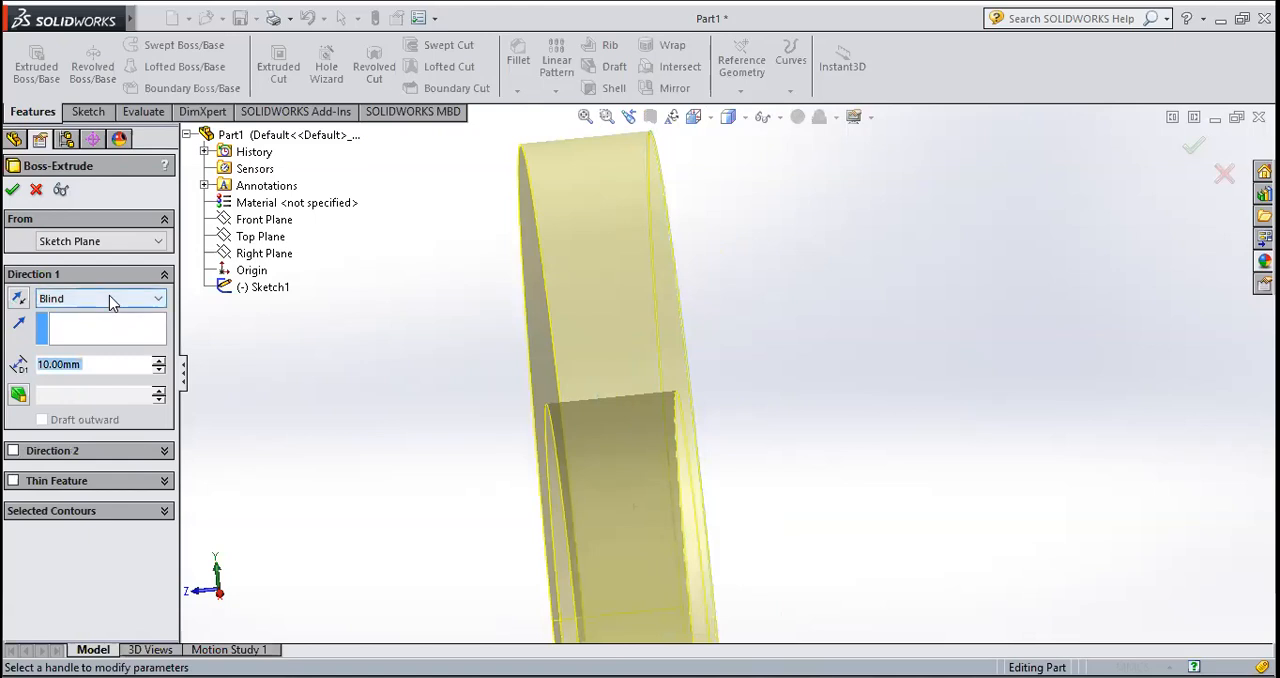
# Step: Set the extrusion's end condition to Mid Plane
pyautogui.click(109, 296)
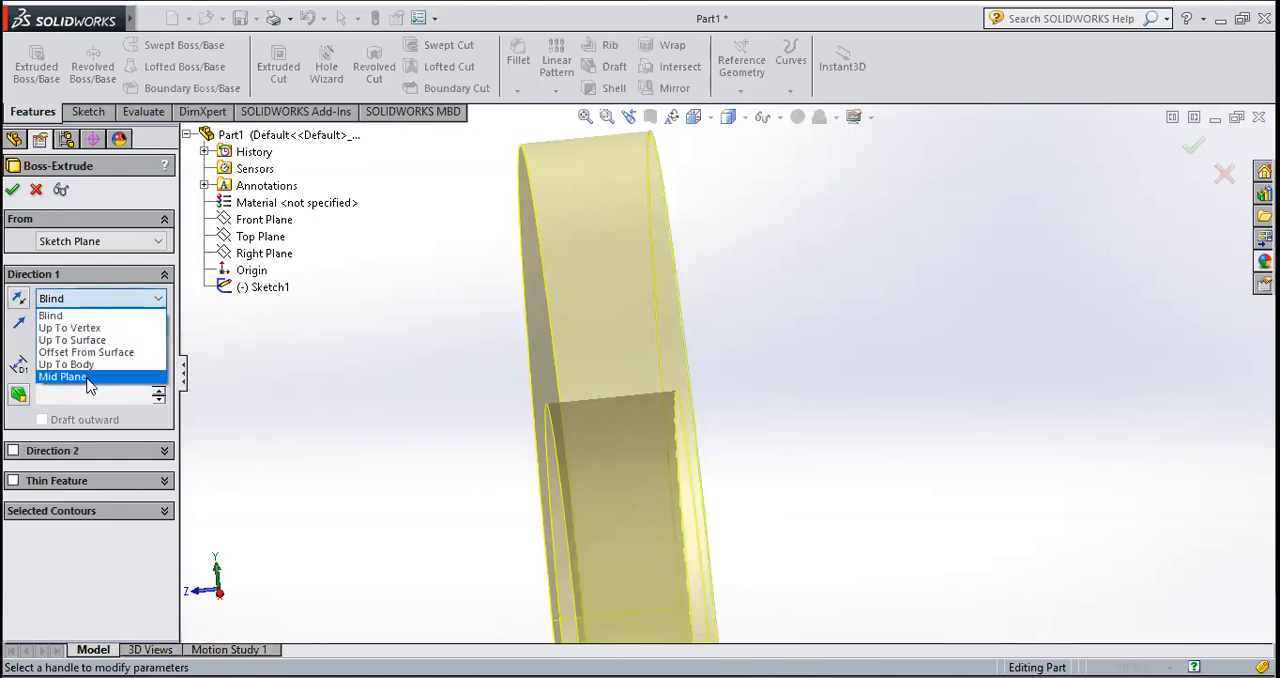
pyautogui.click(88, 377)
pyautogui.scroll(13, 391, 366)
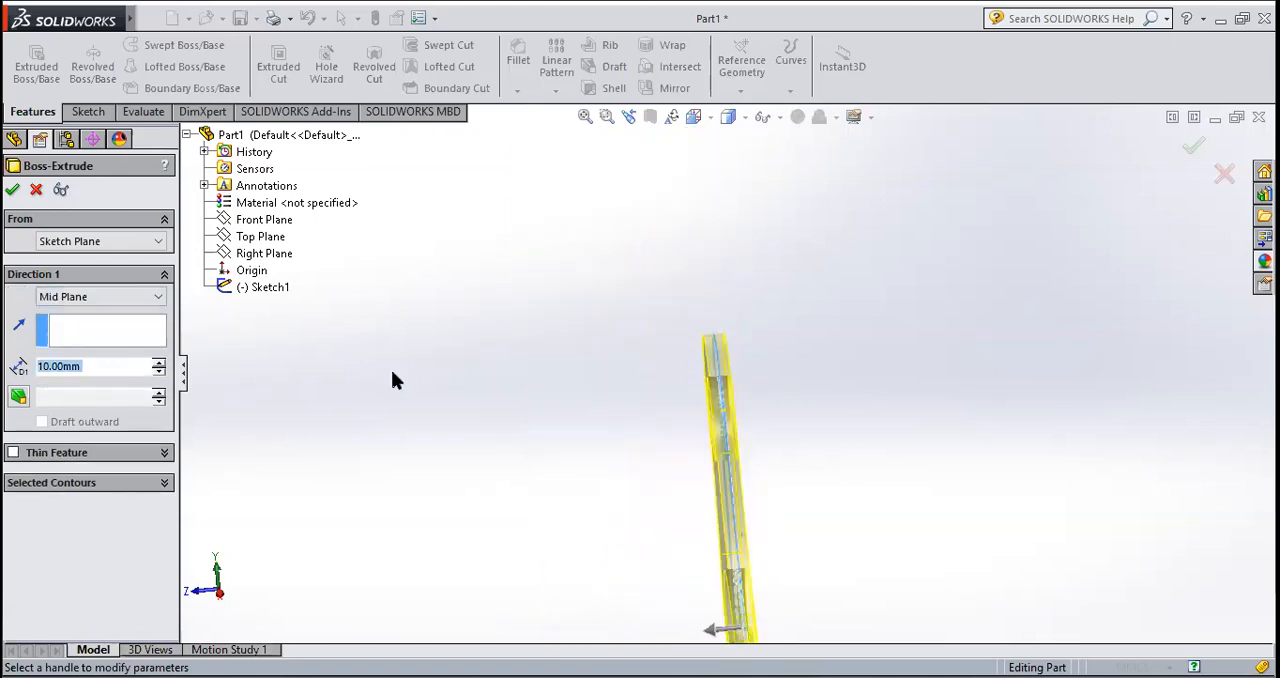
pyautogui.scroll(-1, 778, 525)
pyautogui.moveTo(740, 494); pyautogui.dragTo(725, 453, button='middle')
# Step: Set the extrusion depth to 30 mm and accept the Boss-Extrude
pyautogui.click(113, 366)
pyautogui.click(107, 368)
pyautogui.doubleClick(48, 367)
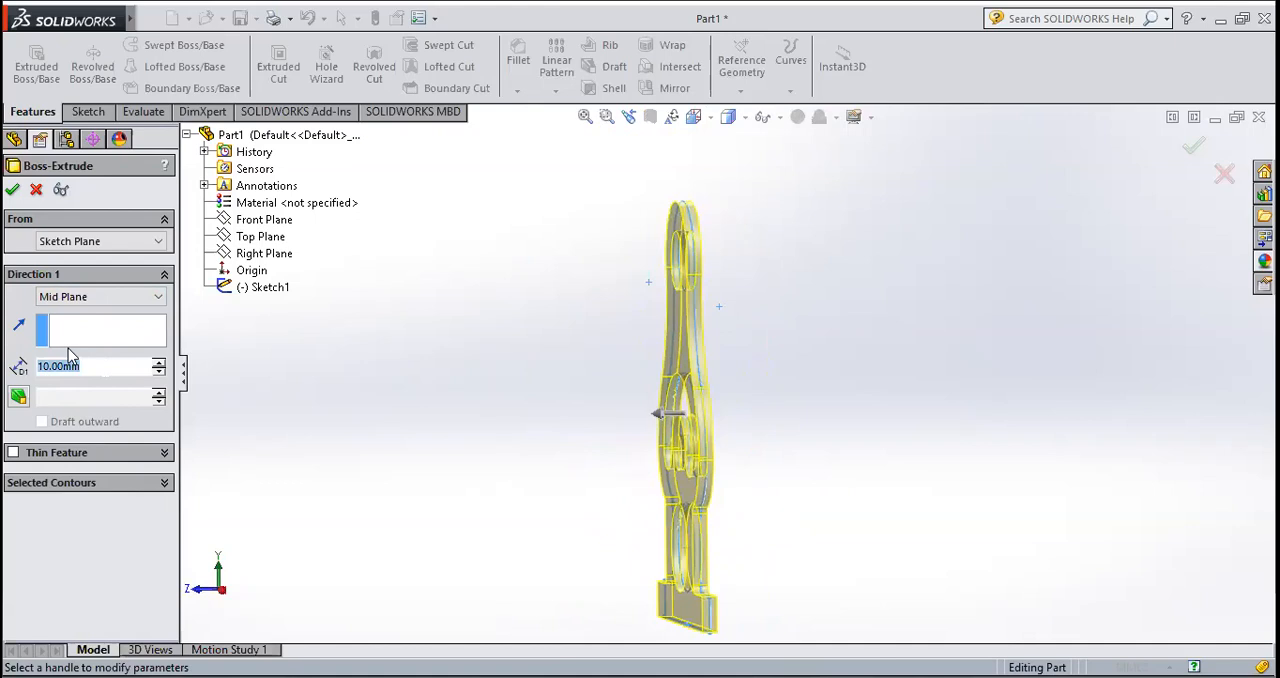
pyautogui.write('2')
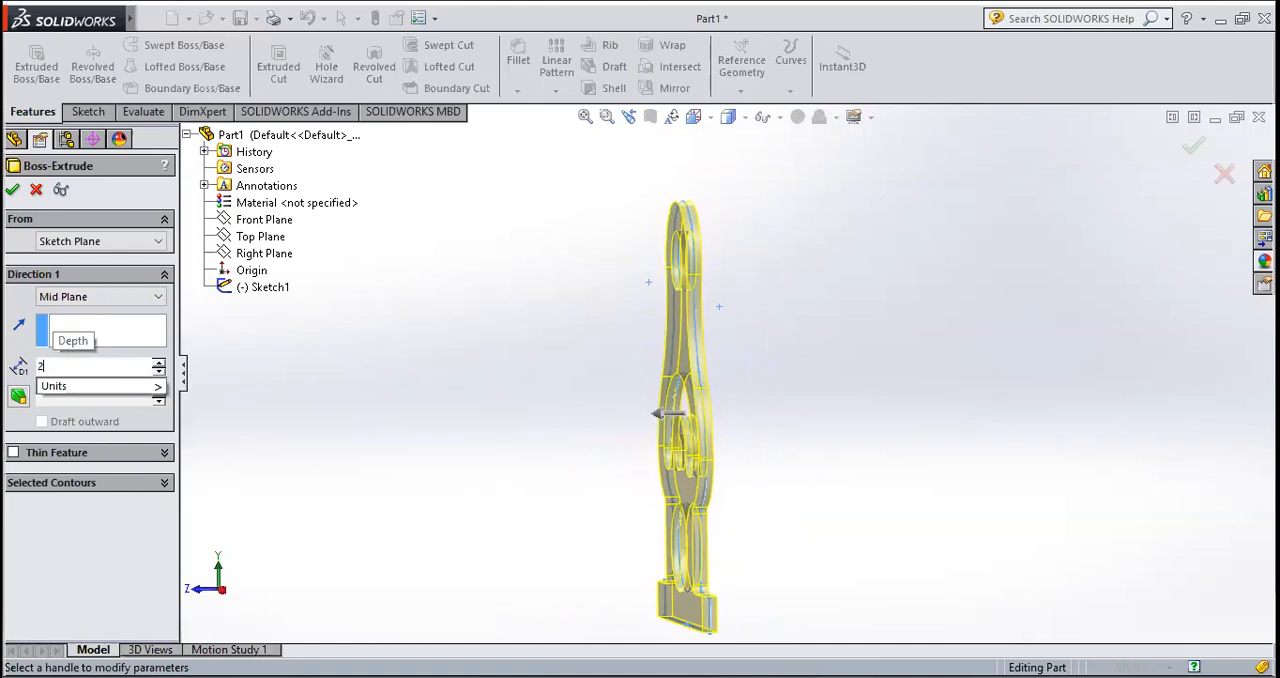
pyautogui.write('0')
pyautogui.press('Return')
pyautogui.moveTo(610, 480); pyautogui.dragTo(691, 529, button='middle')
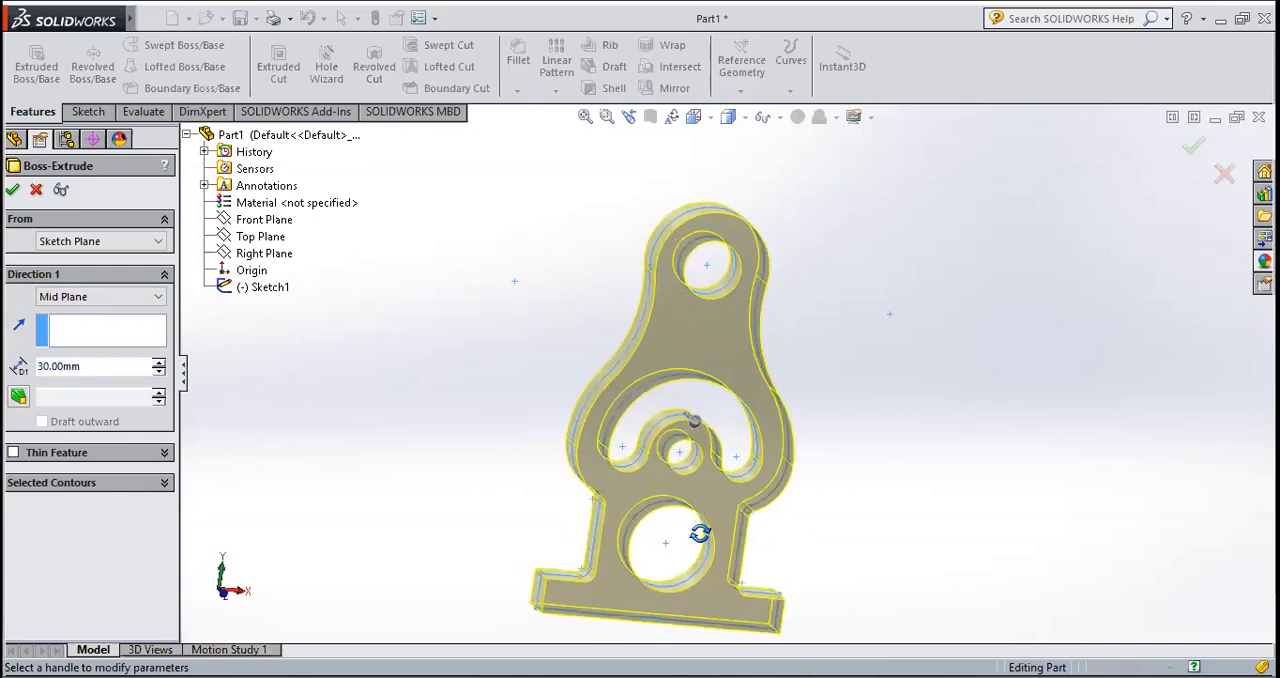
pyautogui.click(13, 192)
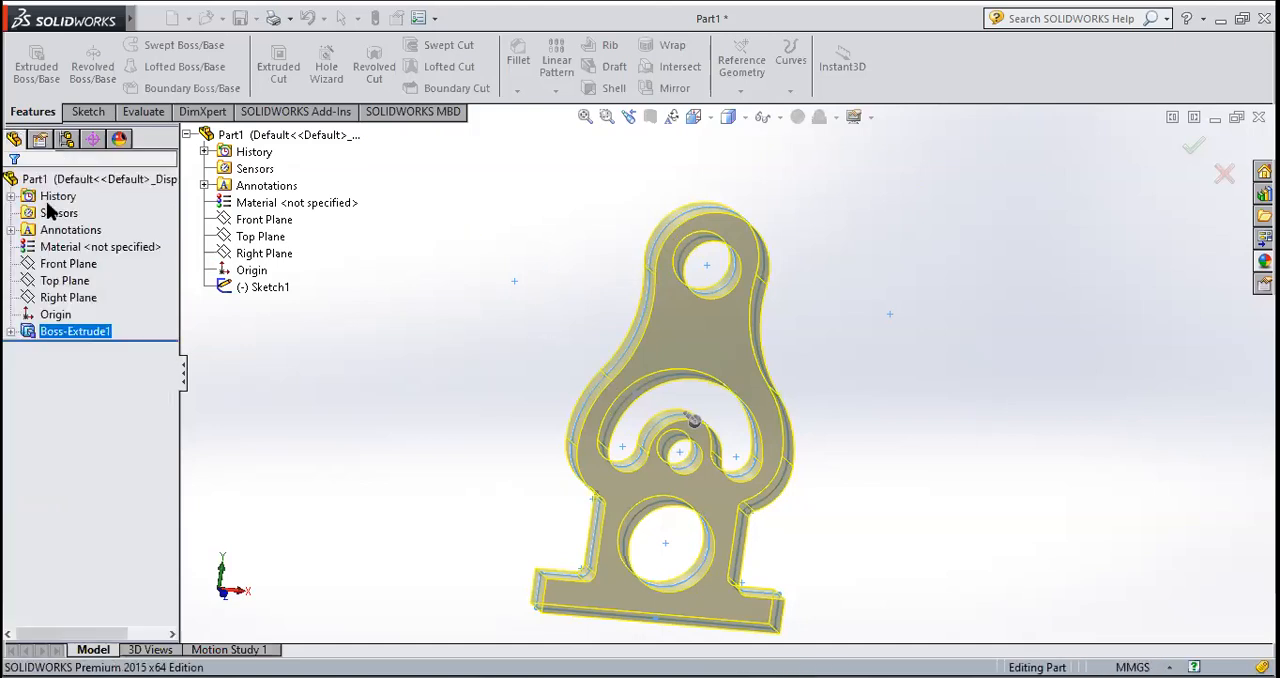
# Step: Examine the extruded body with its holes and curved slot from several angles
pyautogui.scroll(3, 603, 303)
pyautogui.scroll(-3, 757, 443)
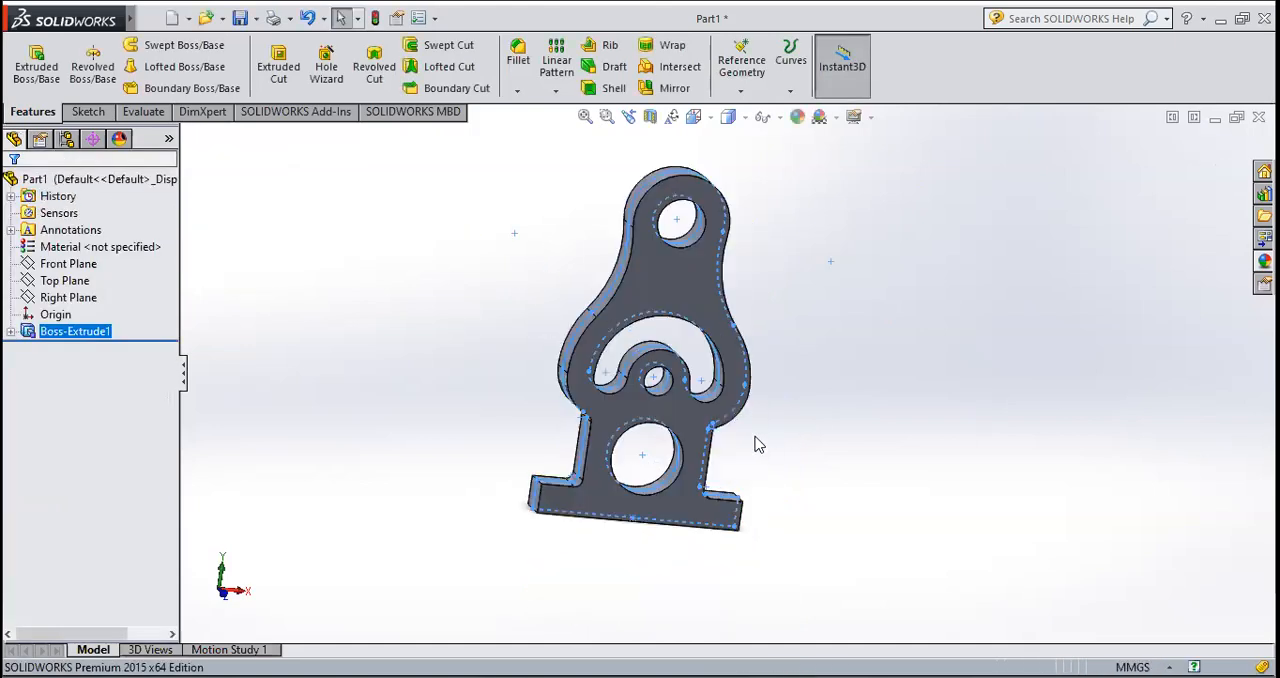
pyautogui.click(826, 447)
pyautogui.moveTo(806, 431)
pyautogui.mouseDown(button='middle')
pyautogui.moveTo(551, 411)
pyautogui.moveTo(506, 520)
pyautogui.moveTo(540, 468)
pyautogui.moveTo(666, 448)
pyautogui.moveTo(686, 515)
pyautogui.moveTo(809, 451)
pyautogui.mouseUp(button='middle')
pyautogui.press('f')
pyautogui.moveTo(688, 370); pyautogui.dragTo(589, 455, button='middle')
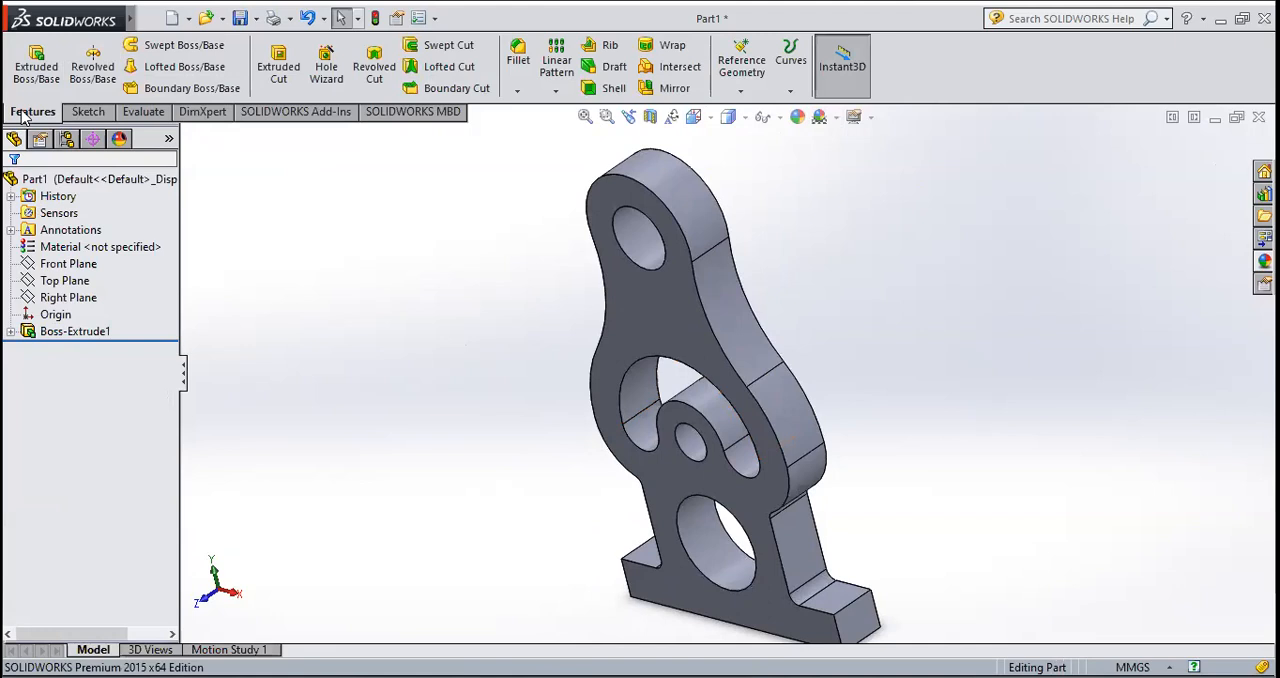
pyautogui.scroll(3, 679, 385)
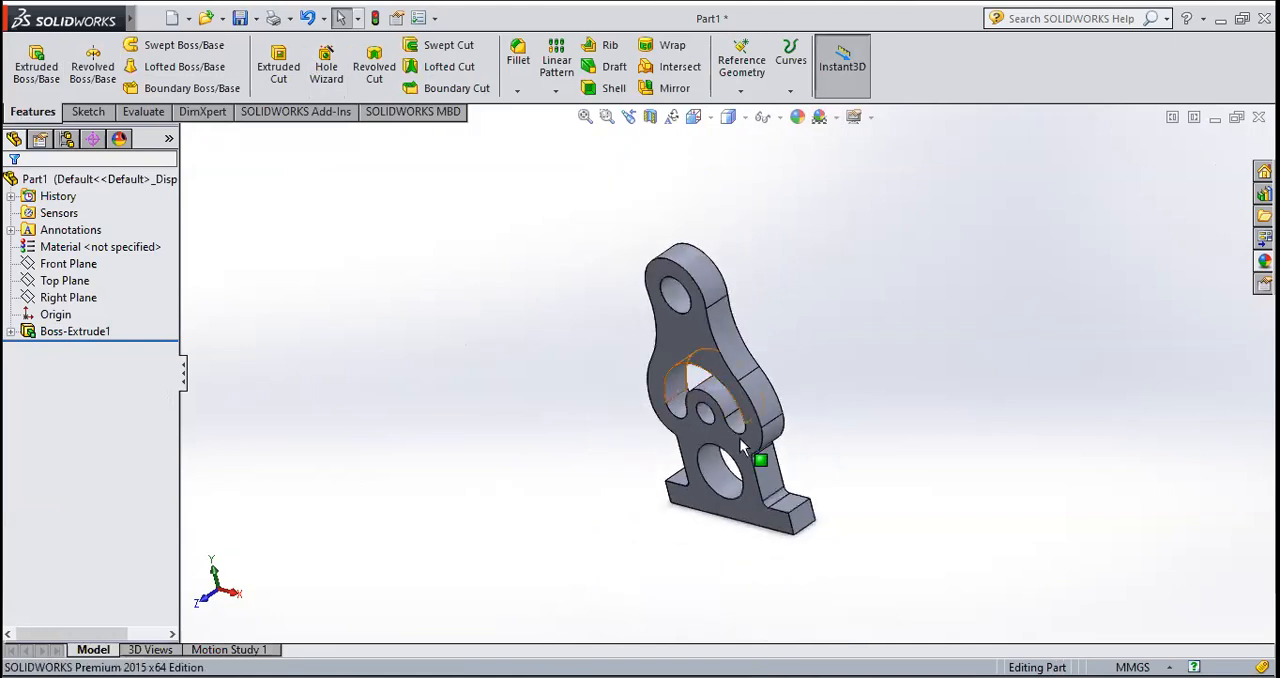
pyautogui.scroll(-3, 736, 449)
pyautogui.moveTo(736, 456); pyautogui.dragTo(577, 424, button='middle')
pyautogui.scroll(3, 700, 420)
pyautogui.scroll(-3, 750, 375)
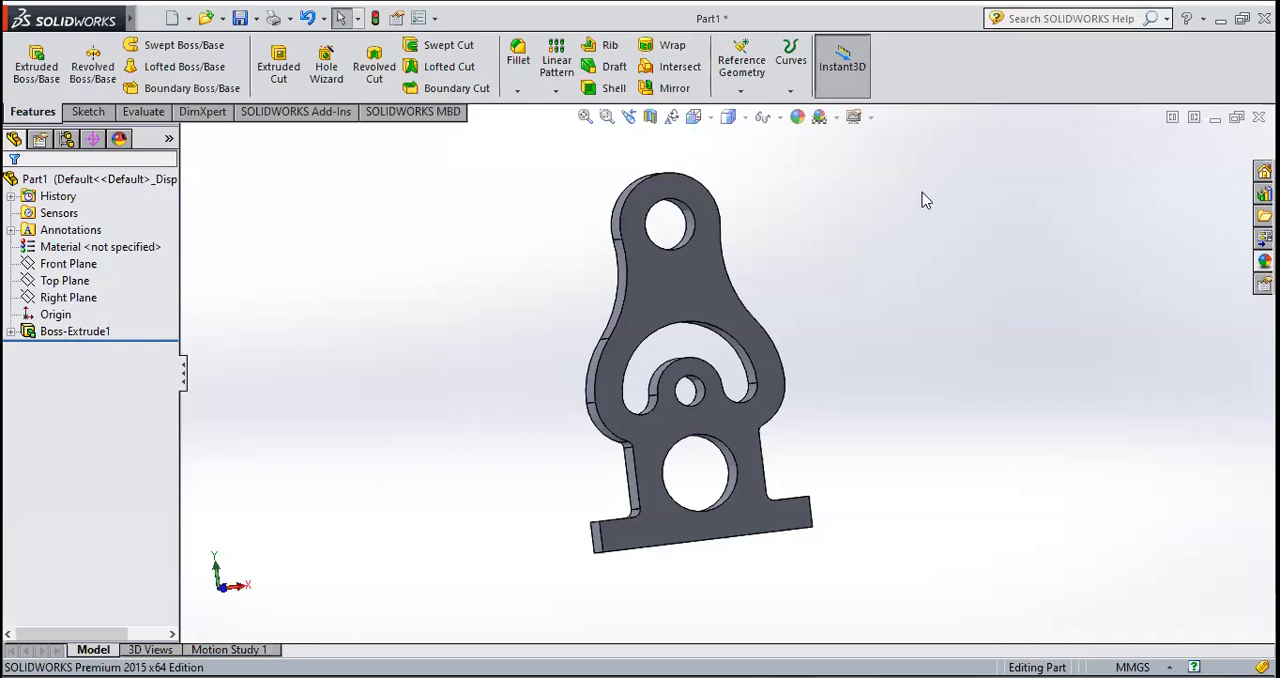
# Step: Delete the Boss-Extrude1 feature and its profile sketch, Sketch1, so that the part is empty
pyautogui.click(48, 333)
pyautogui.rightClick(50, 335)
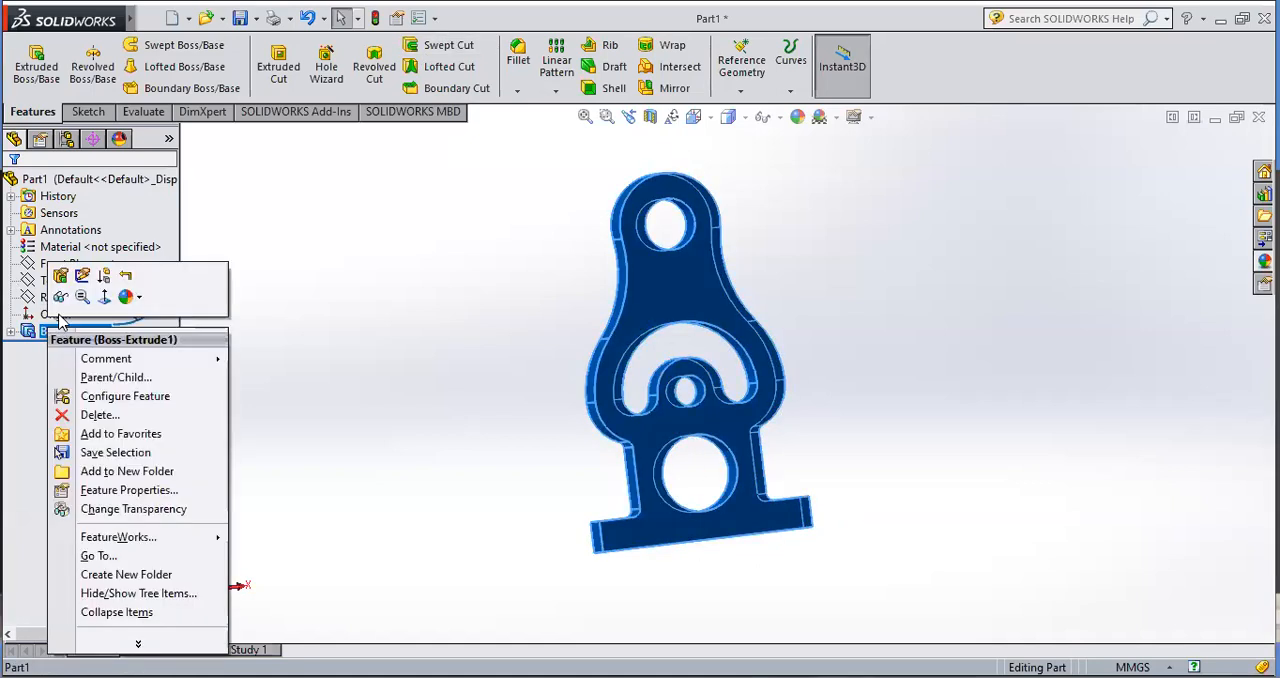
pyautogui.click(97, 415)
pyautogui.click(758, 260)
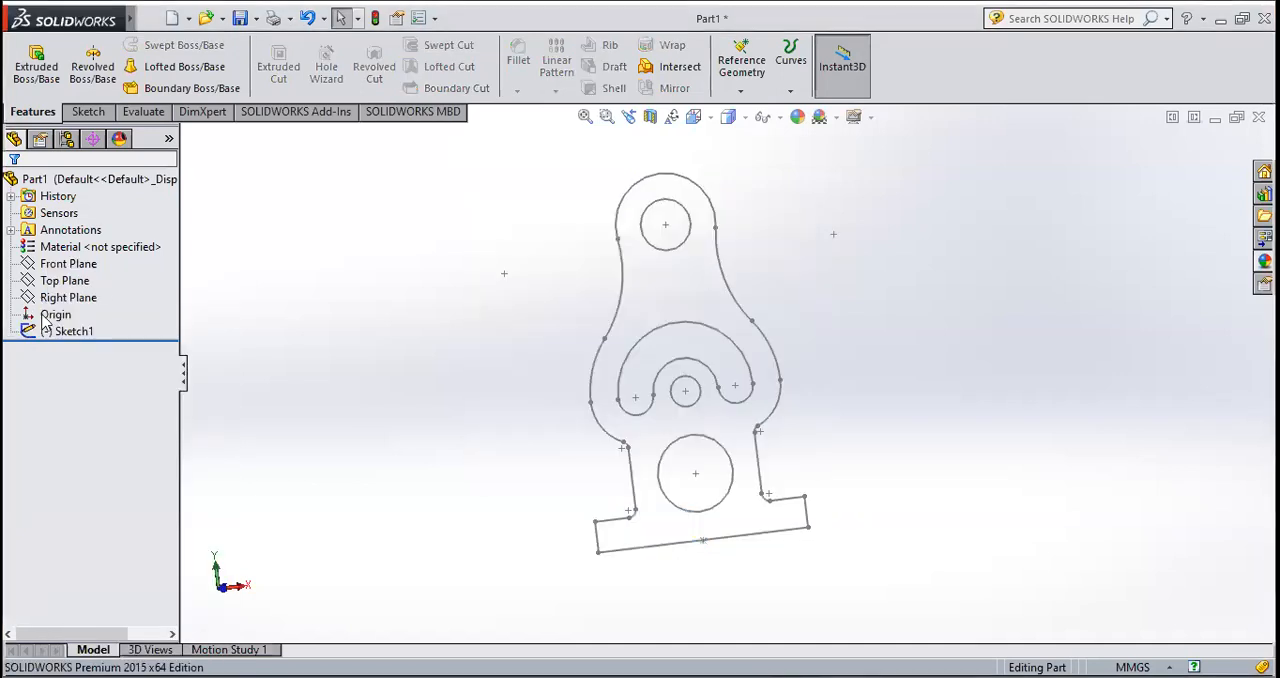
pyautogui.click(62, 334)
pyautogui.rightClick(62, 336)
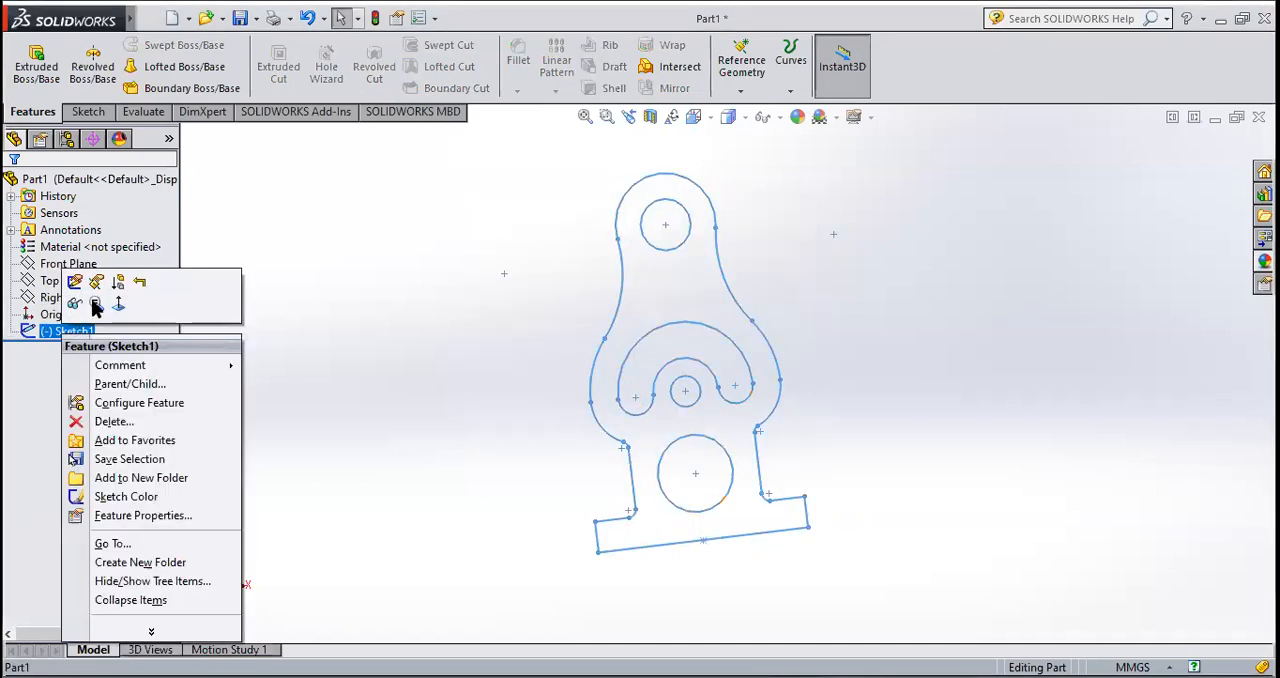
pyautogui.click(114, 422)
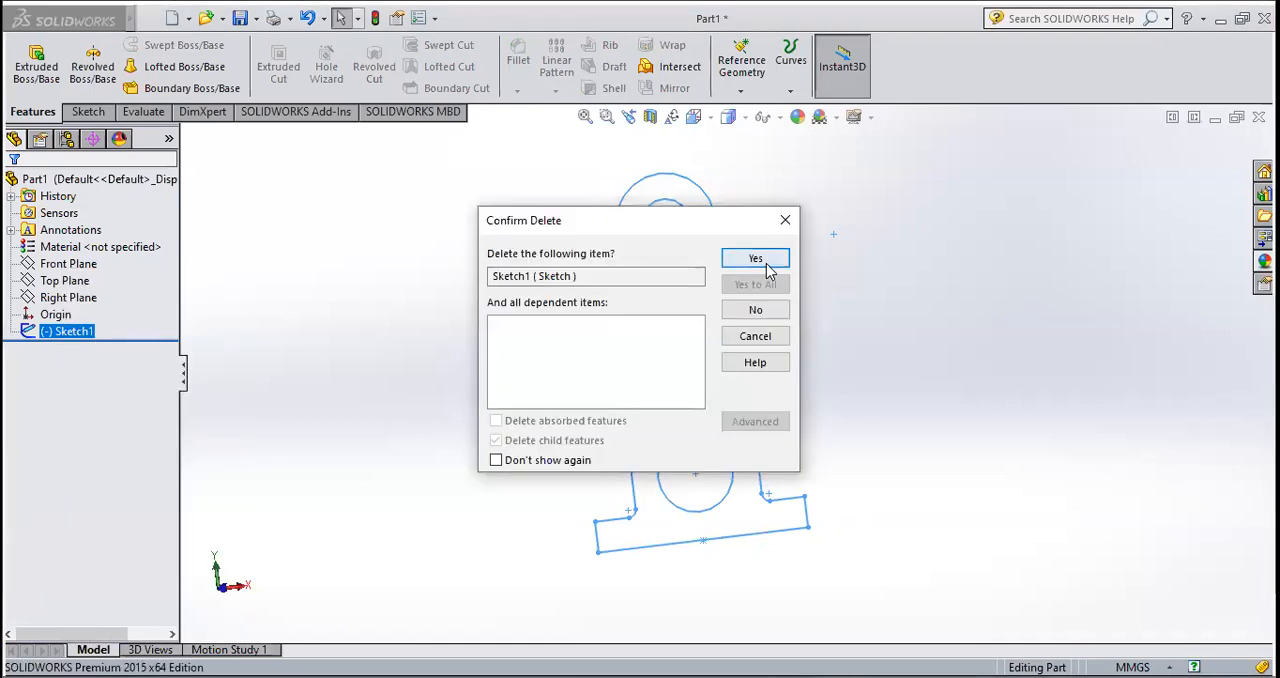
pyautogui.click(757, 260)
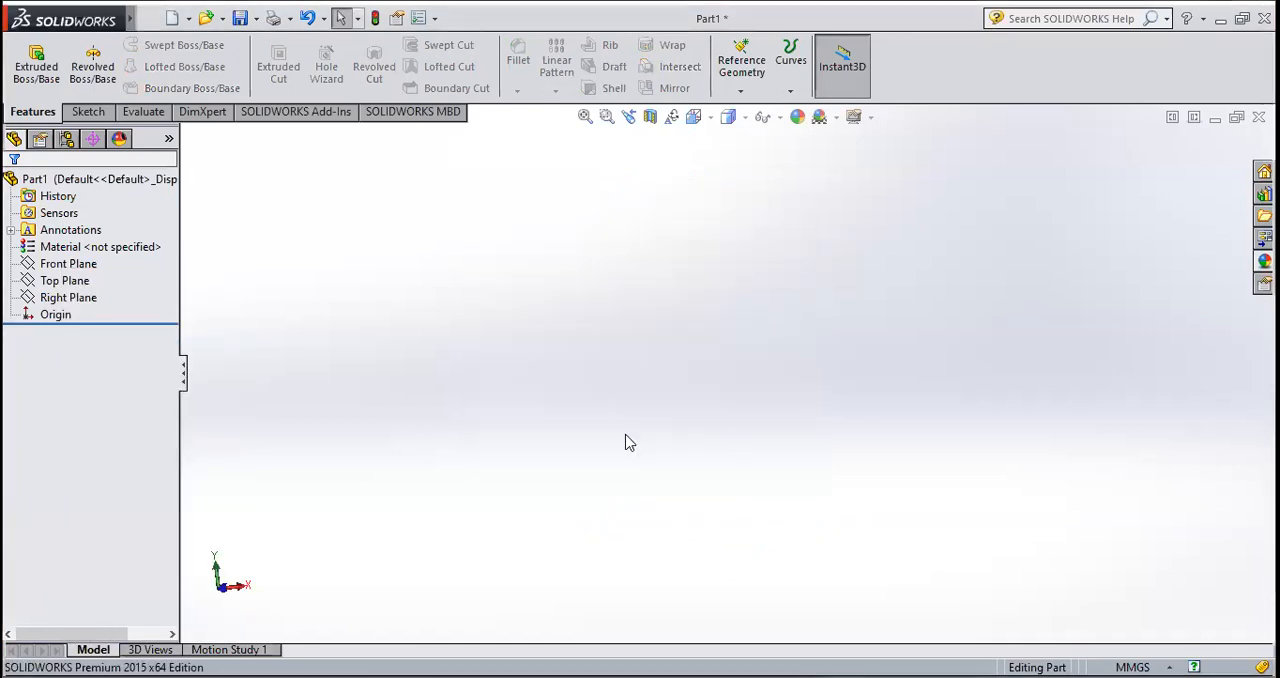
# Step: Start a new sketch on the Front Plane and show it in the Front view
pyautogui.click(86, 112)
pyautogui.click(29, 52)
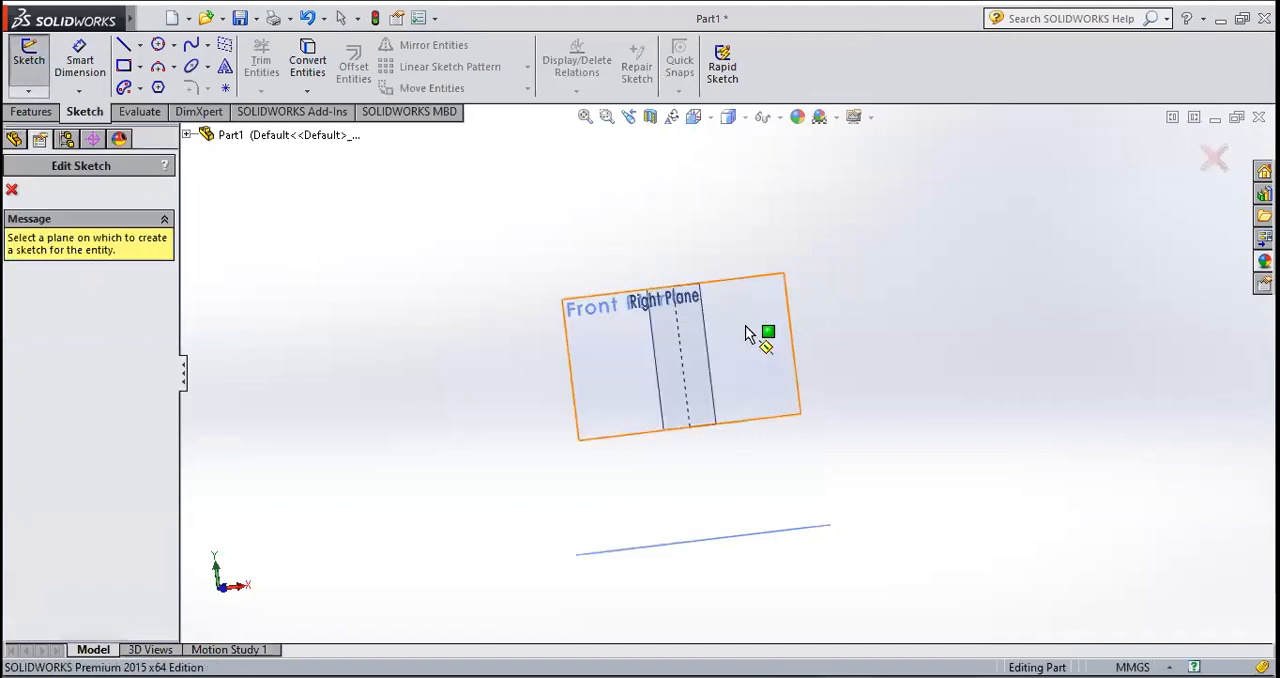
pyautogui.click(770, 281)
pyautogui.click(694, 117)
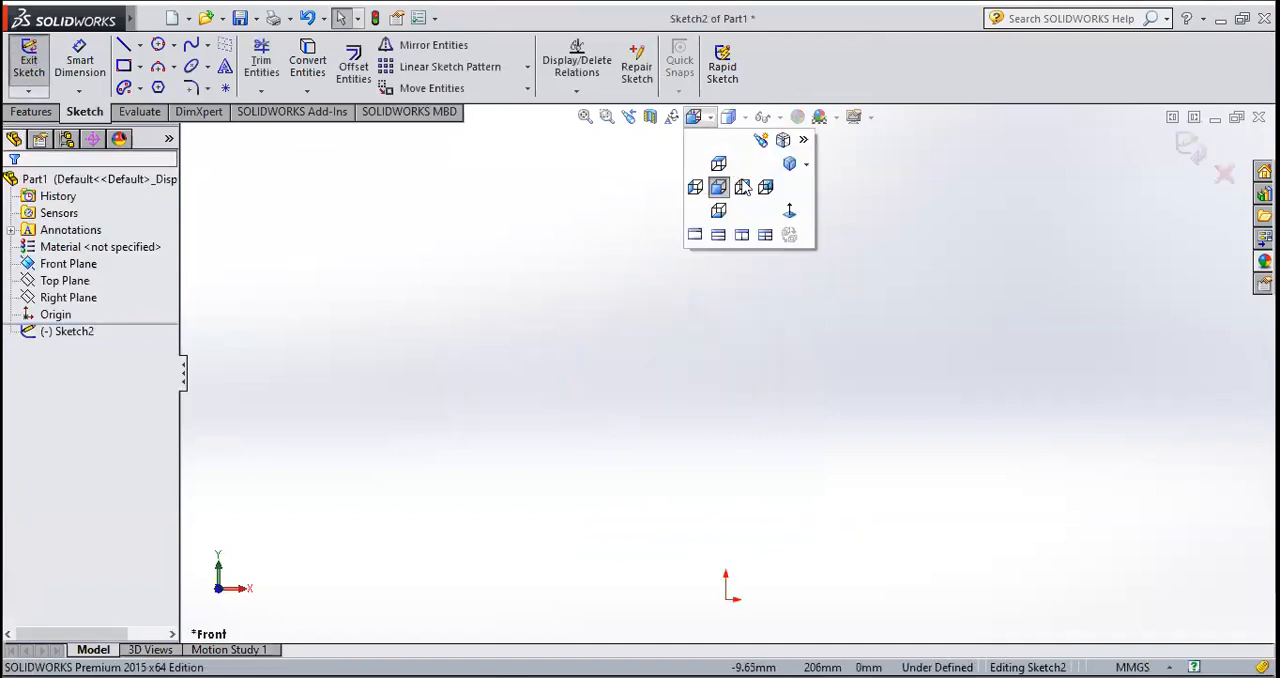
pyautogui.click(789, 212)
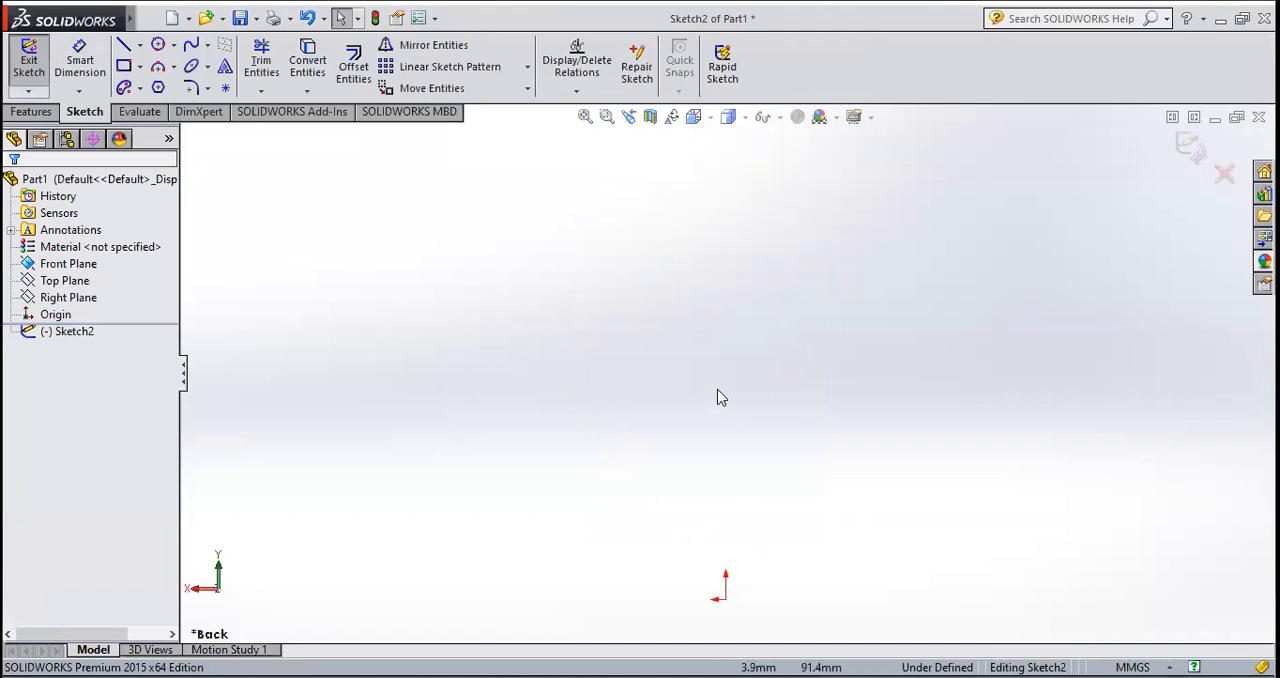
pyautogui.click(712, 117)
pyautogui.click(718, 187)
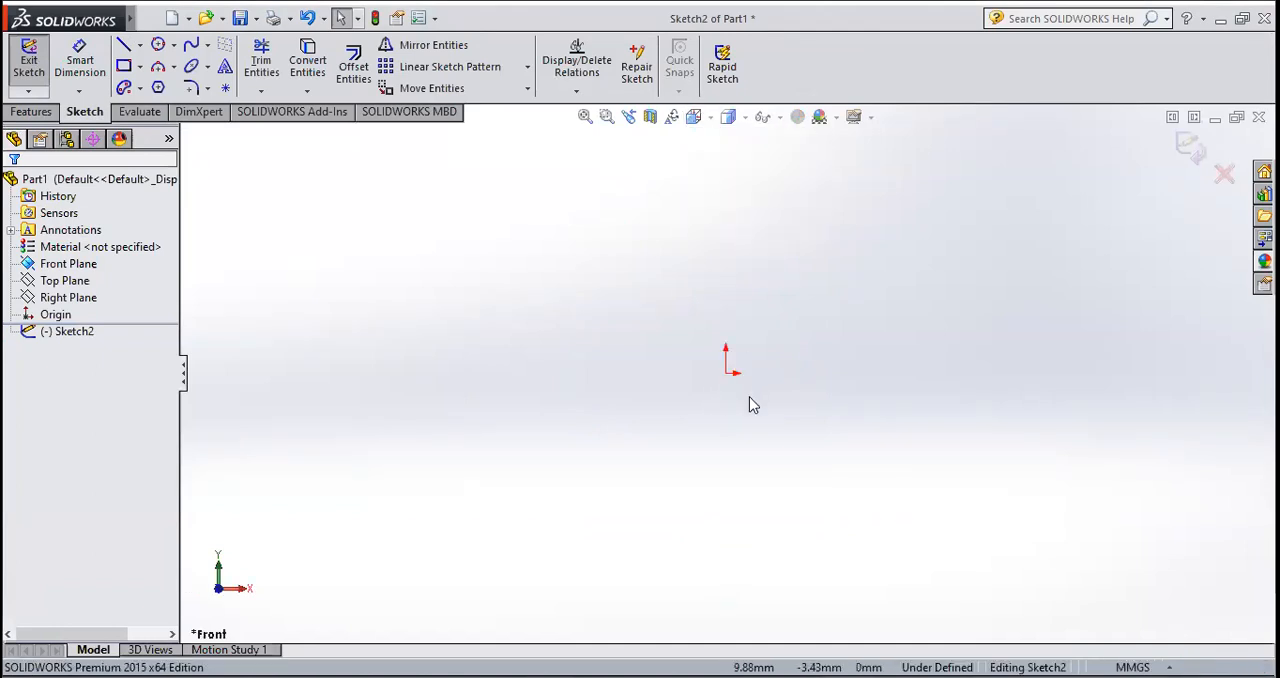
pyautogui.scroll(-5, 673, 280)
pyautogui.scroll(-2, 779, 459)
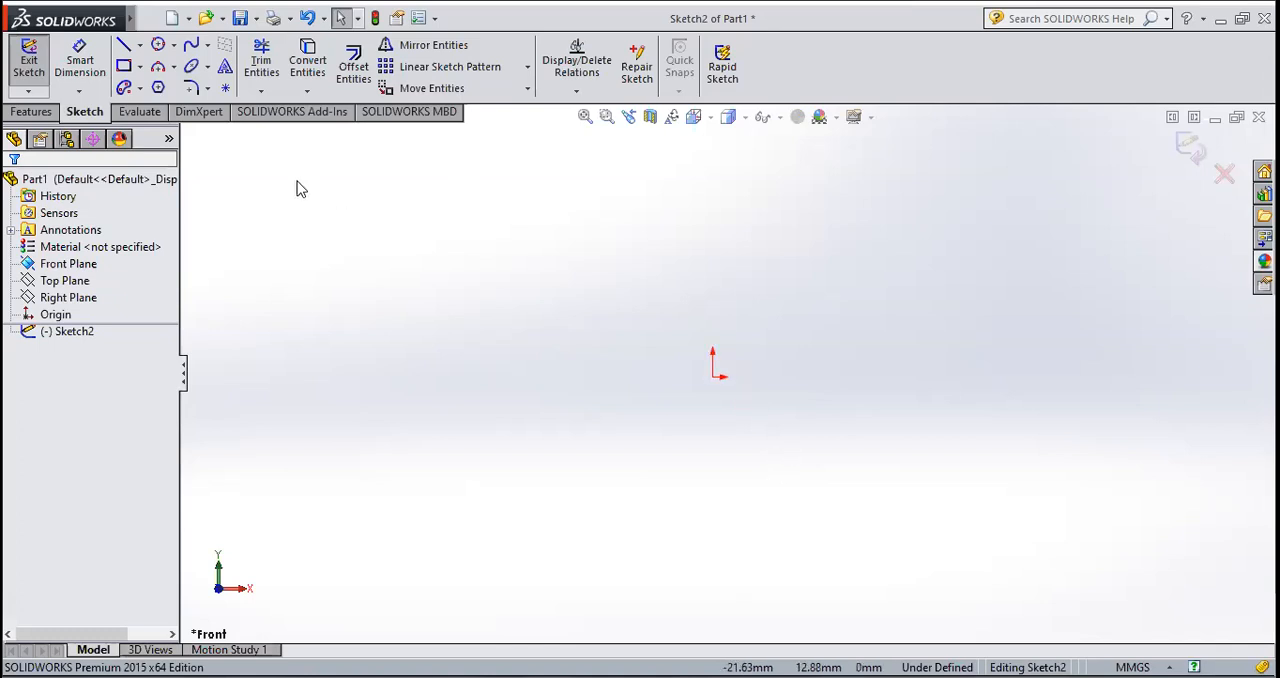
# Step: Sketch a center rectangle about 30 mm wide and 13 mm high, centred on the origin
pyautogui.click(142, 67)
pyautogui.click(145, 70)
pyautogui.click(142, 67)
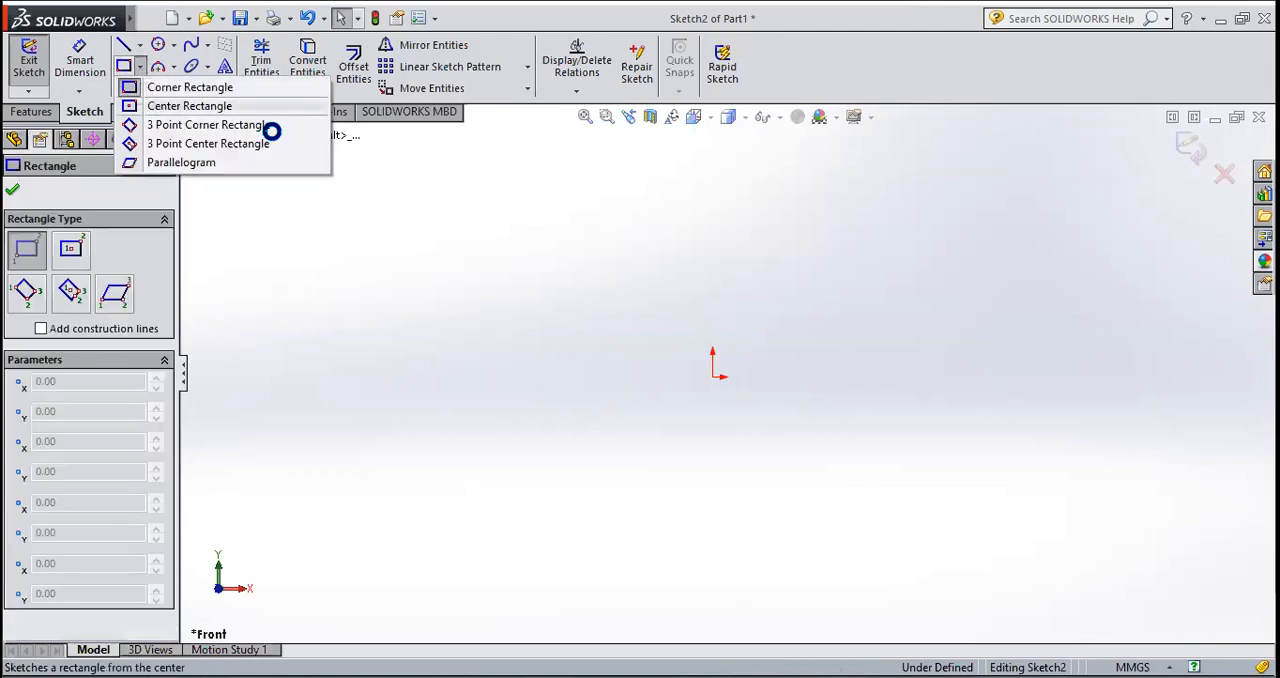
pyautogui.click(230, 106)
pyautogui.click(712, 376)
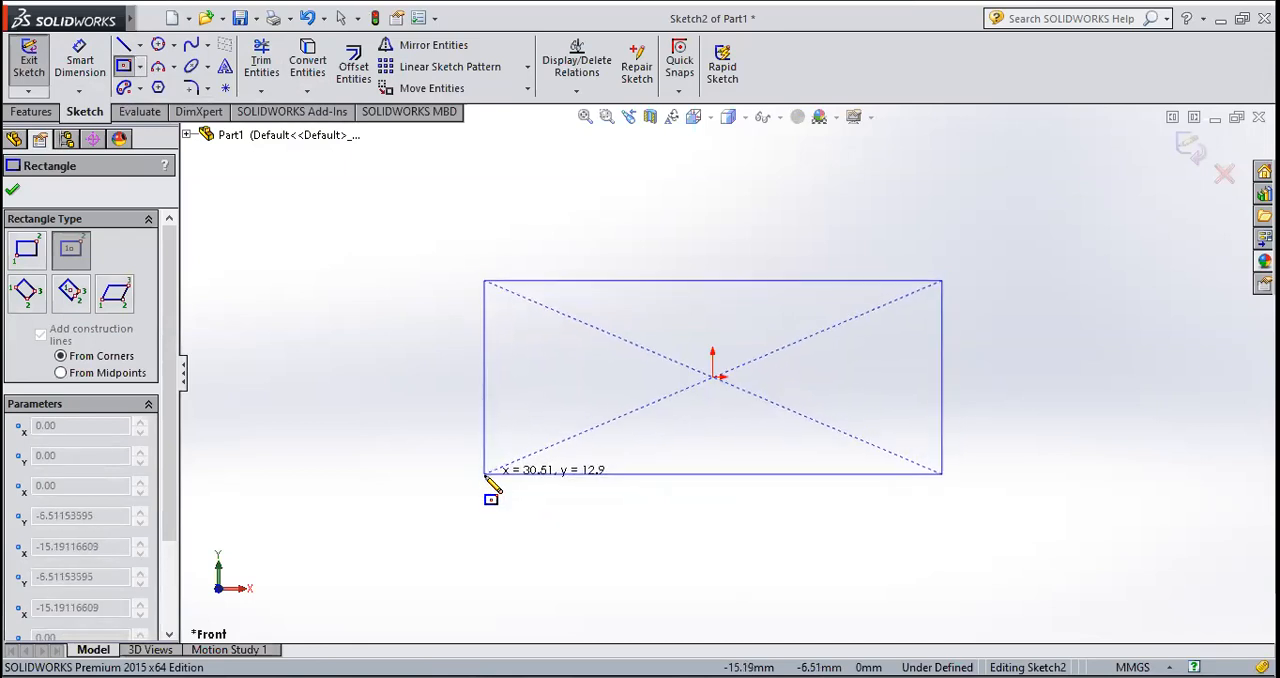
pyautogui.click(485, 475)
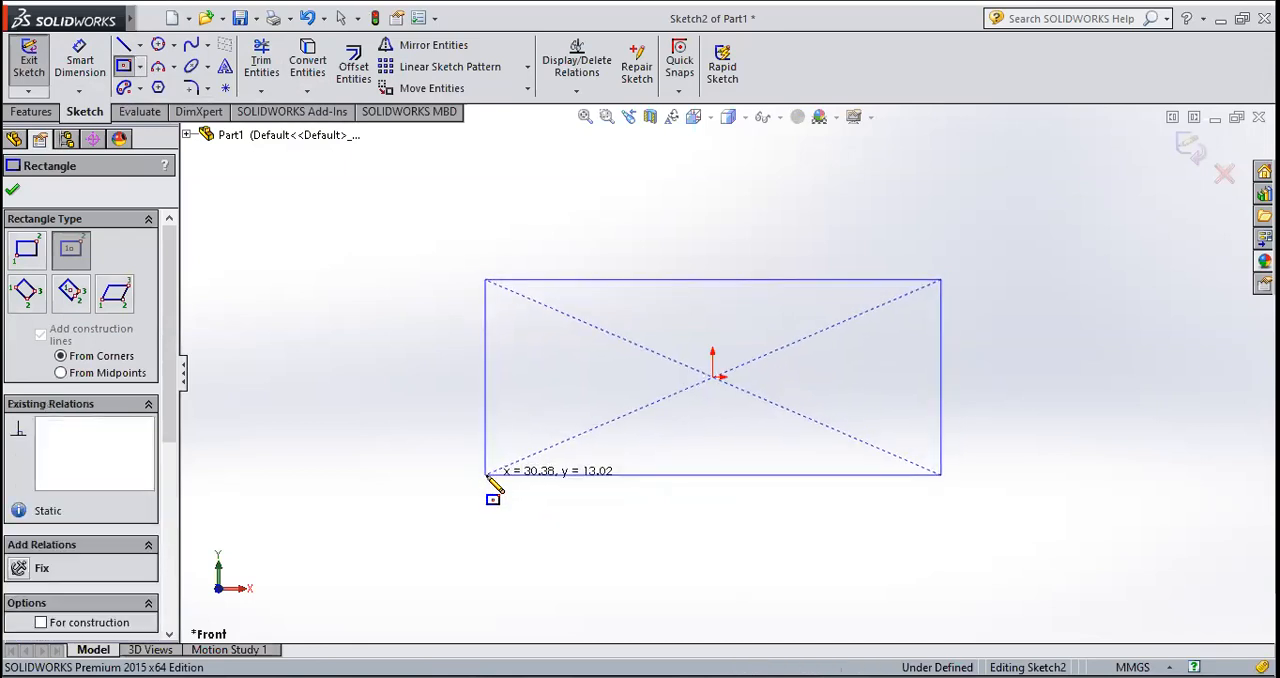
pyautogui.click(12, 190)
# Step: Dimension the rectangle with a height of 56 mm and a width of 90 mm
pyautogui.click(80, 68)
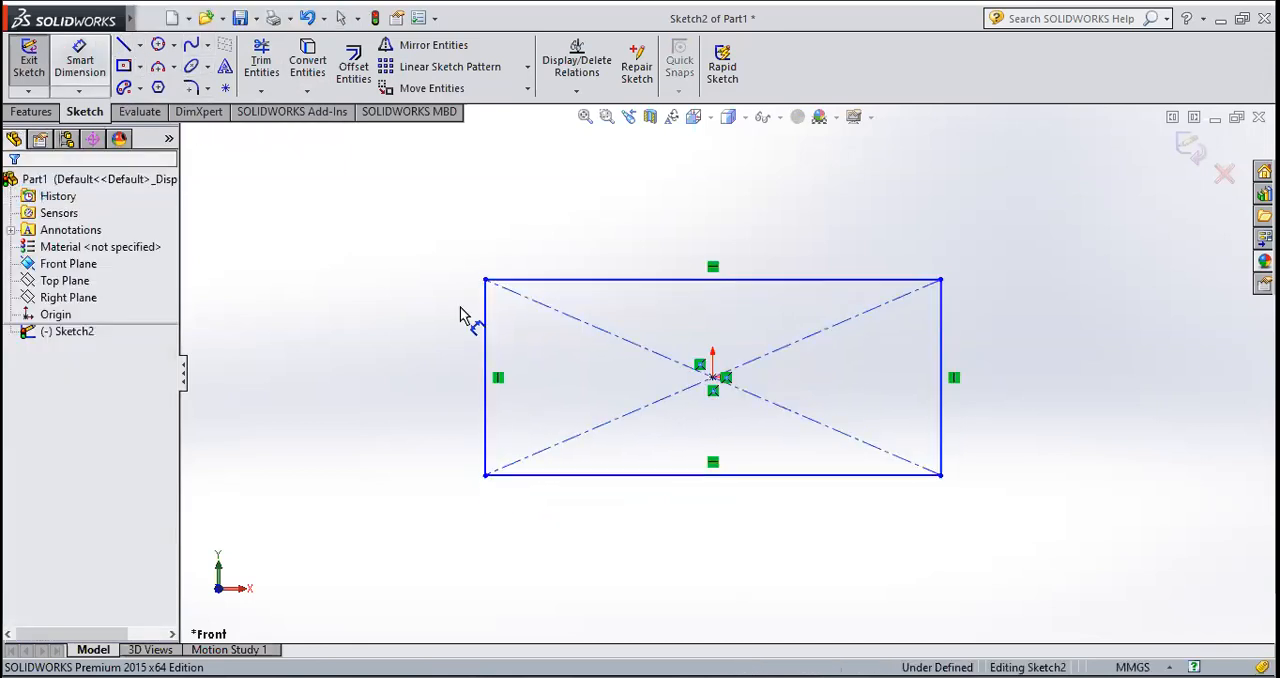
pyautogui.click(485, 374)
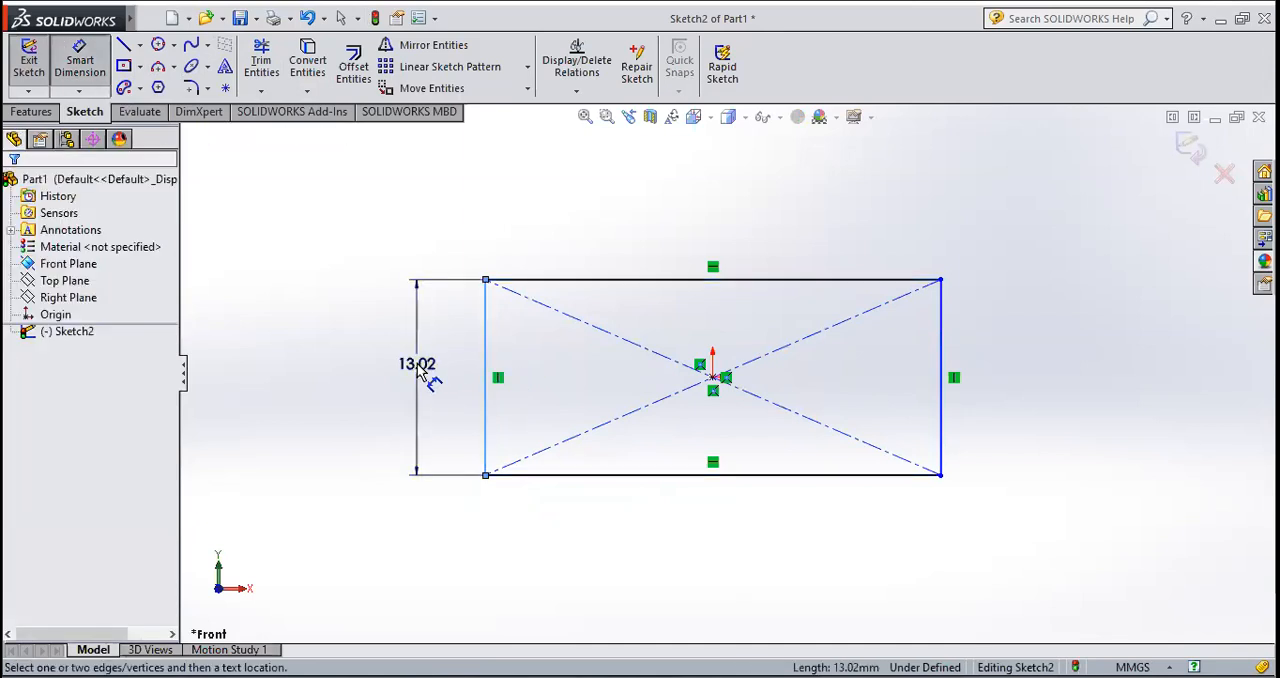
pyautogui.click(418, 370)
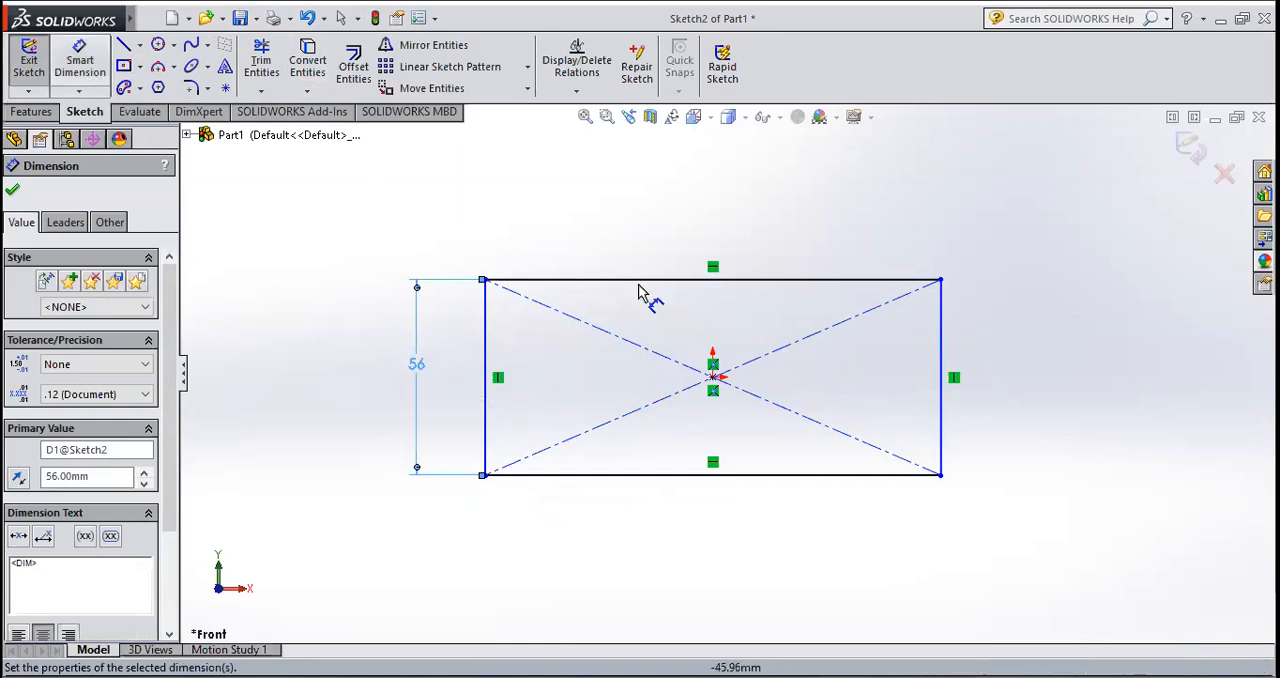
pyautogui.click(668, 280)
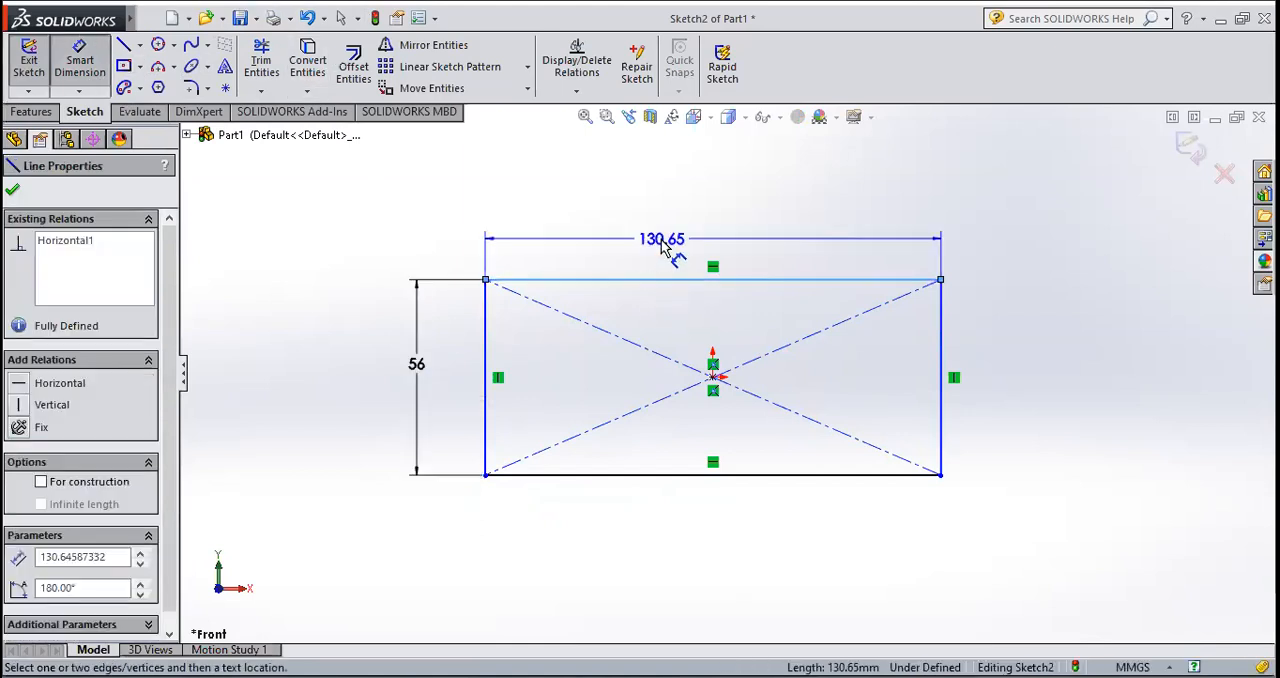
pyautogui.click(663, 243)
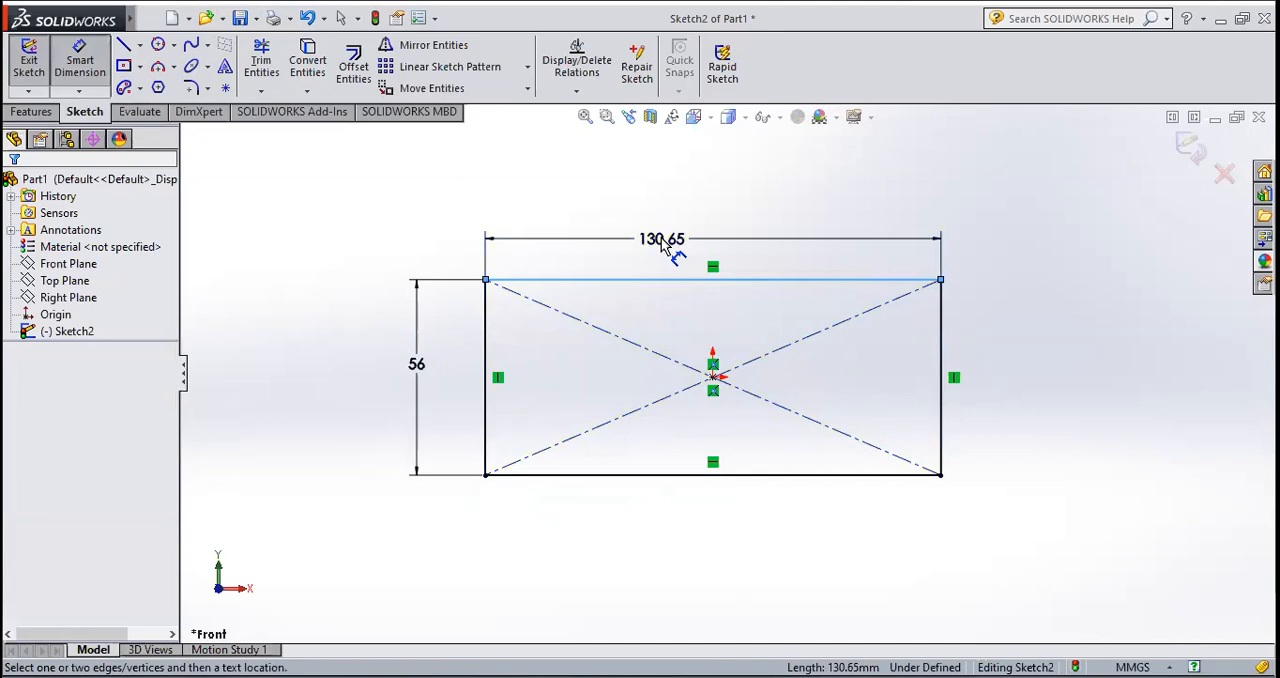
pyautogui.click(662, 240)
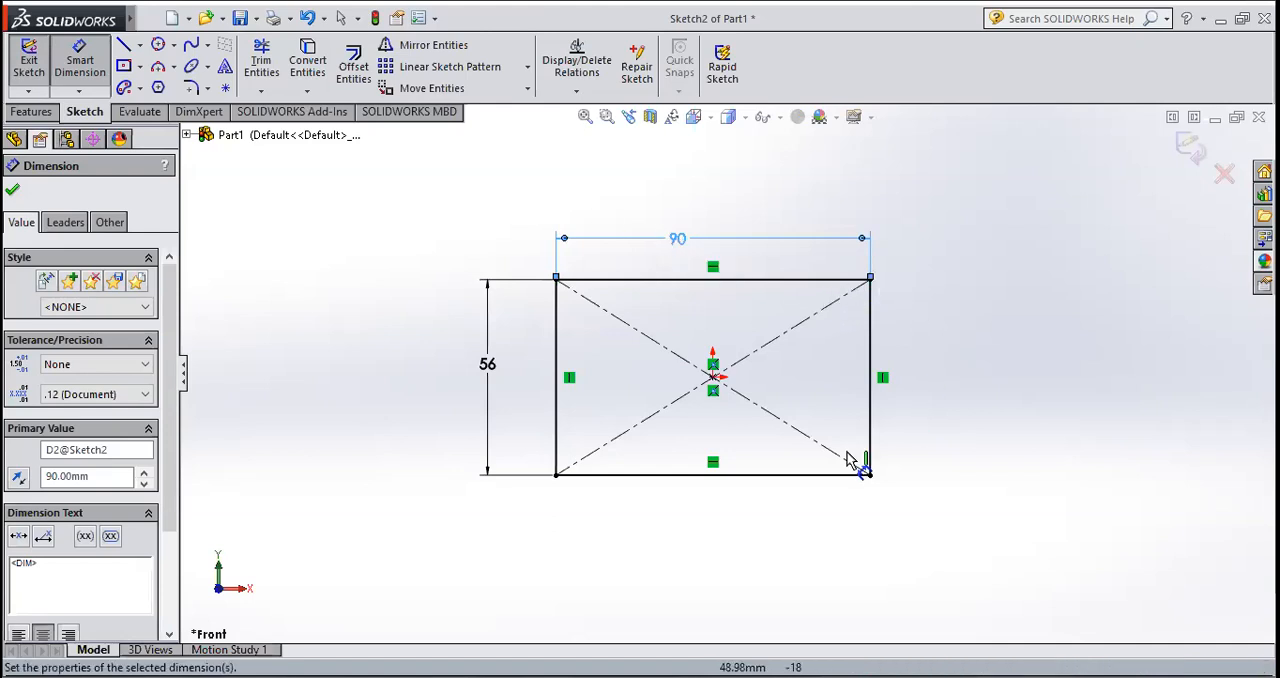
# Step: Sketch a circle of radius 28 mm centred on the midpoint of the rectangle's right edge, passing through the upper right corner
pyautogui.click(174, 47)
pyautogui.click(183, 67)
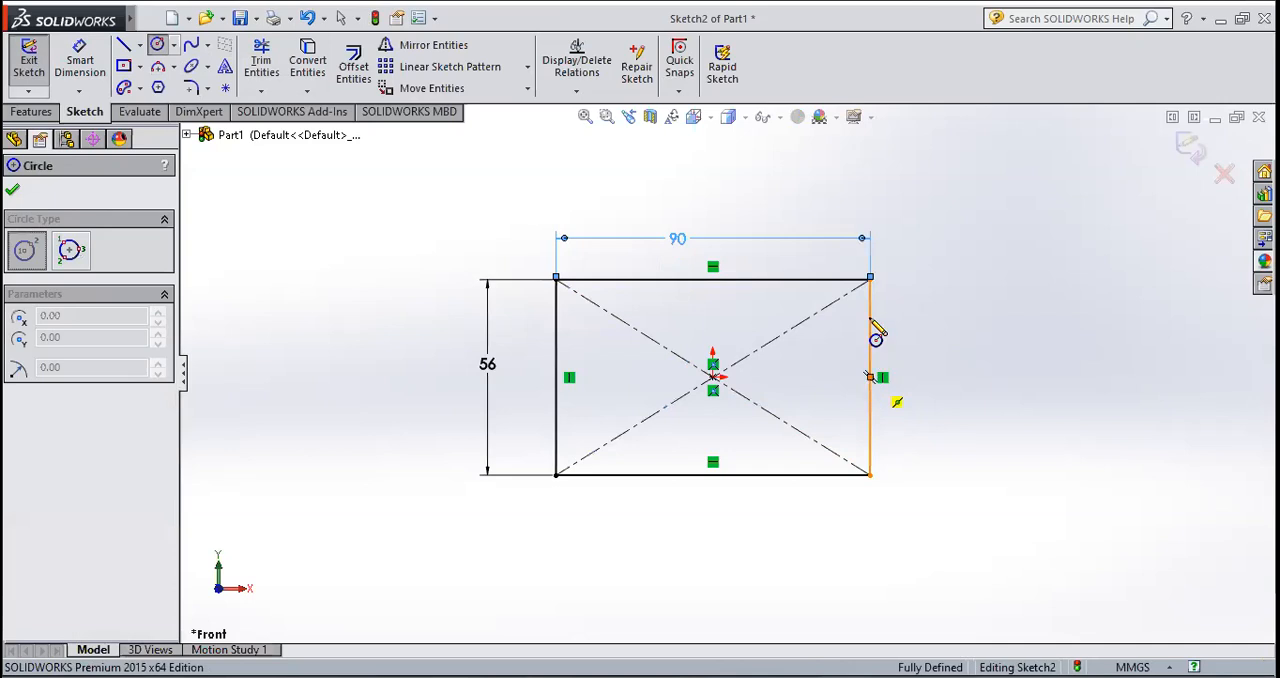
pyautogui.click(870, 377)
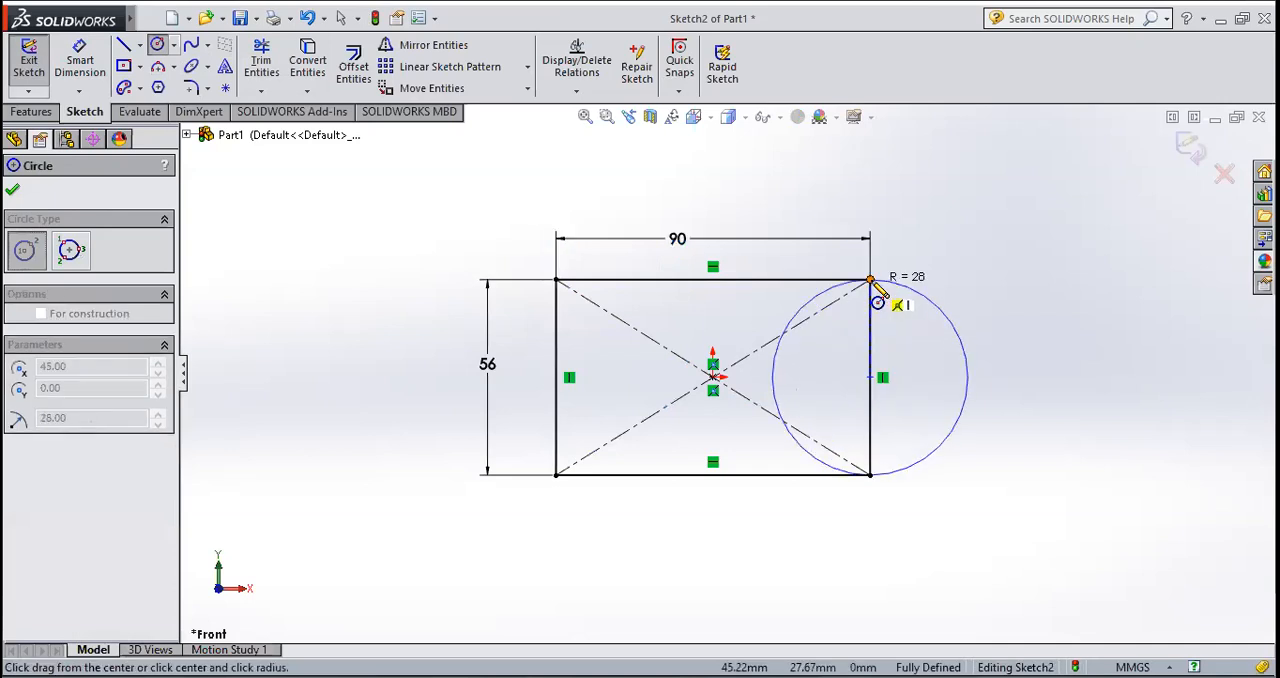
pyautogui.click(870, 280)
pyautogui.press('Escape')
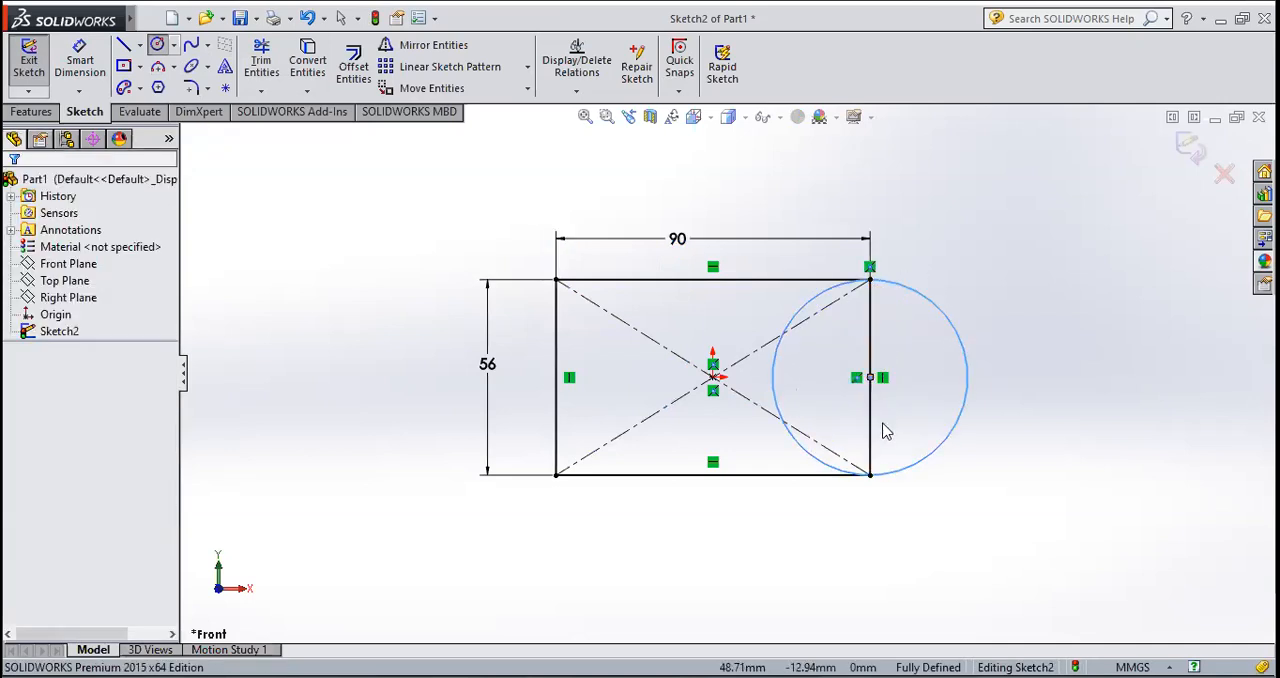
pyautogui.scroll(-2, 884, 431)
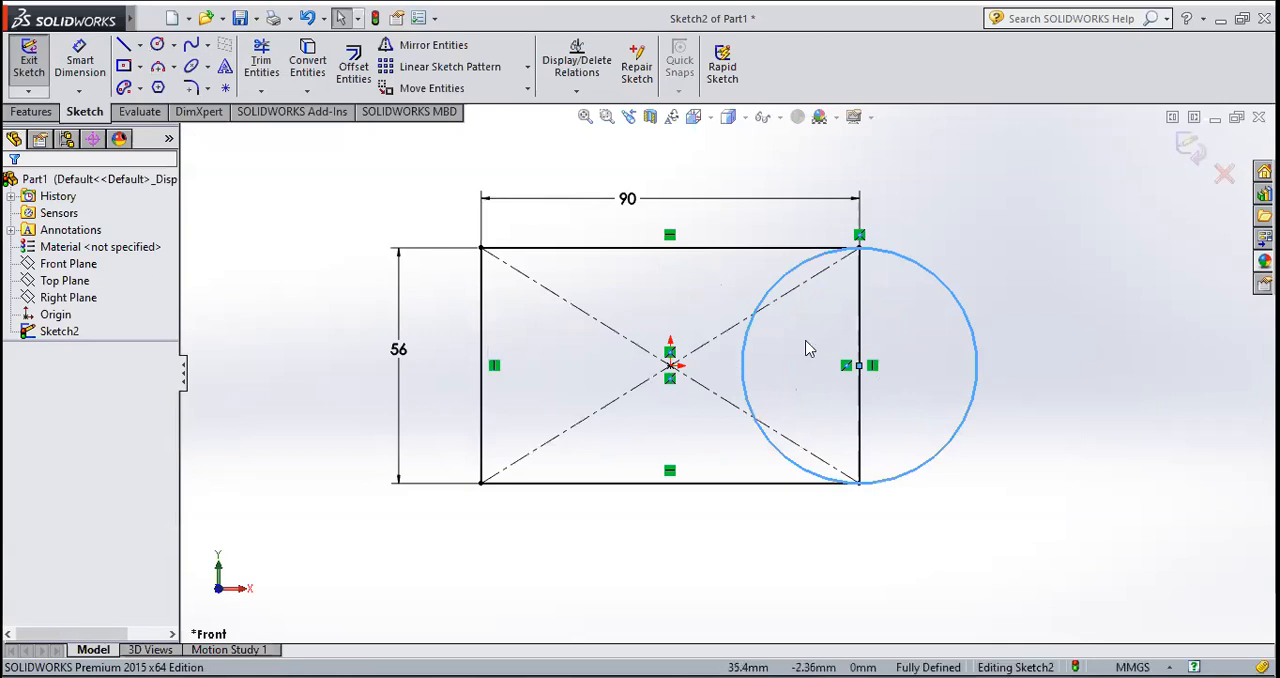
# Step: Trim the rectangle's right edge, its diagonals and the circle's inner half to leave a profile with a rounded right end
pyautogui.click(261, 60)
pyautogui.moveTo(838, 325)
pyautogui.mouseDown()
pyautogui.moveTo(786, 294)
pyautogui.moveTo(806, 289)
pyautogui.moveTo(729, 380)
pyautogui.mouseUp()
pyautogui.moveTo(727, 457)
pyautogui.mouseDown()
pyautogui.moveTo(771, 429)
pyautogui.moveTo(594, 317)
pyautogui.moveTo(843, 374)
pyautogui.moveTo(828, 360)
pyautogui.mouseUp()
pyautogui.press('Escape')
pyautogui.scroll(5, 771, 381)
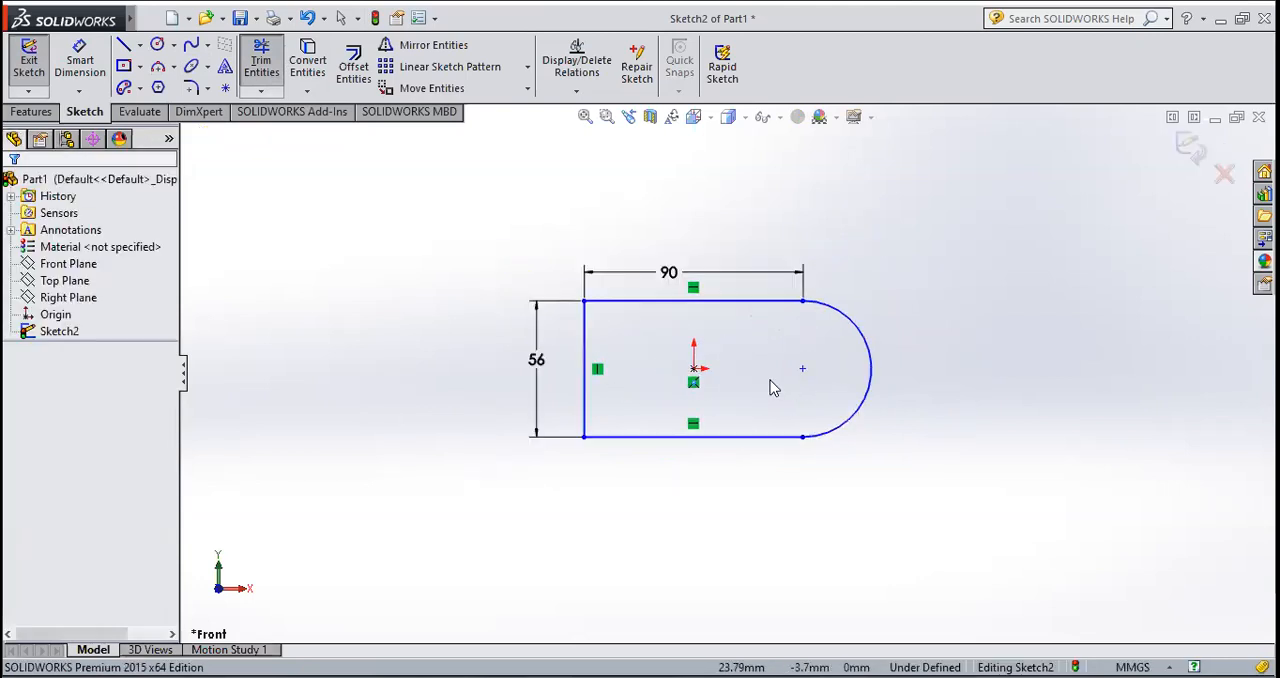
pyautogui.scroll(-3, 755, 377)
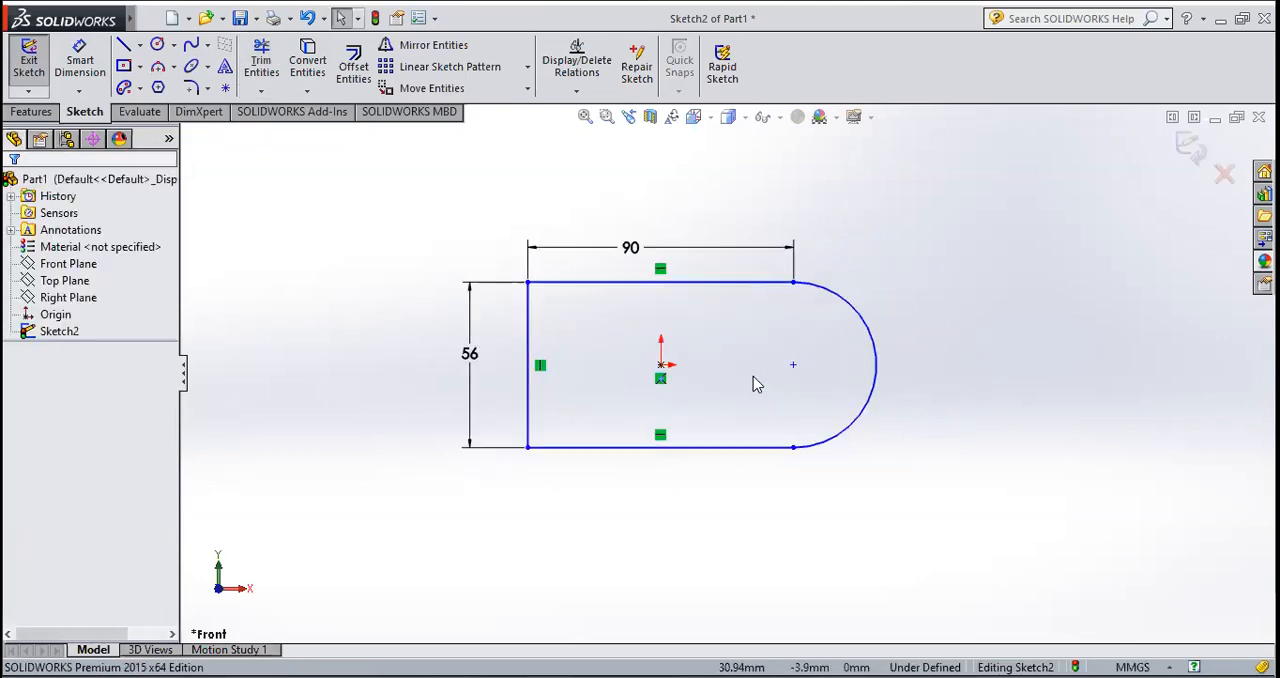
# Step: Exit the round-ended profile sketch and start a Boss-Extrude of it
pyautogui.click(29, 66)
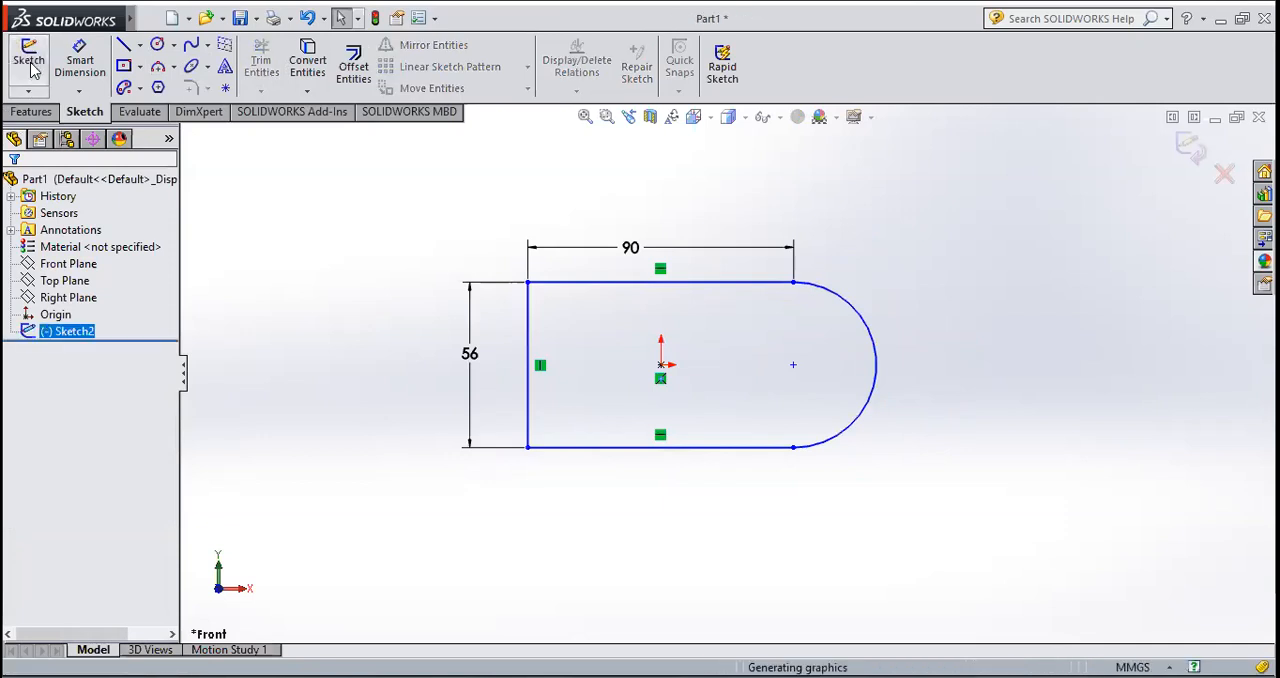
pyautogui.click(36, 112)
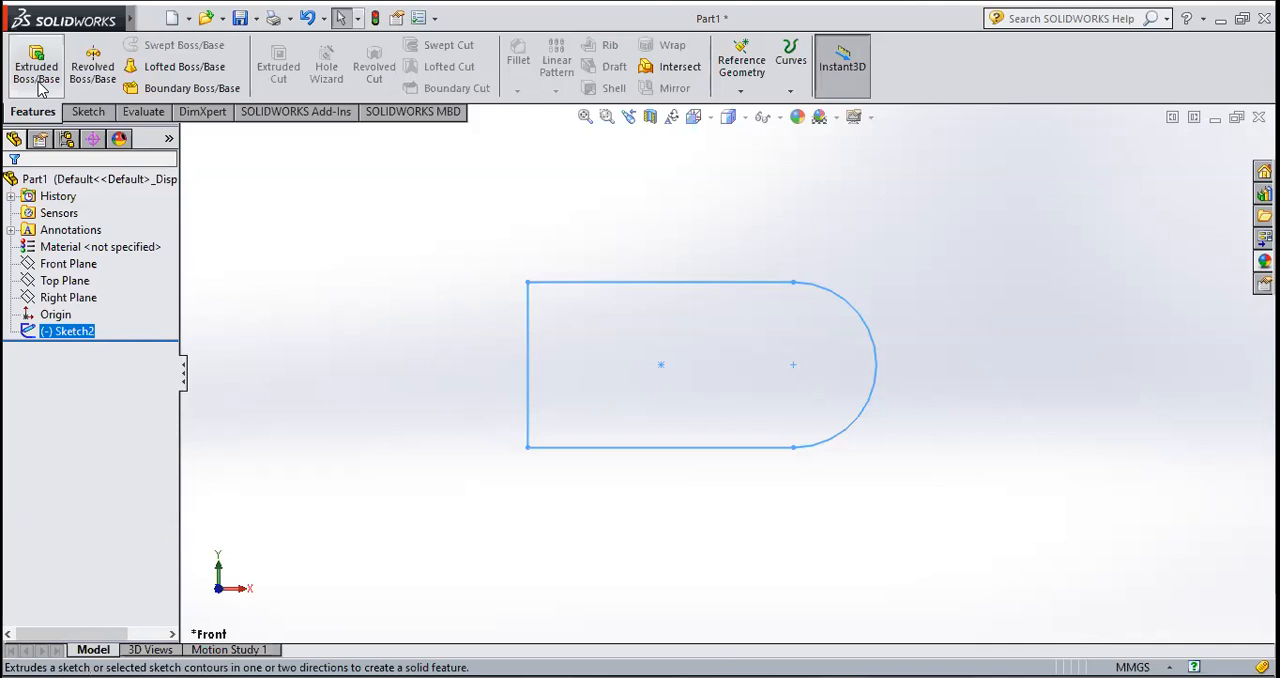
pyautogui.click(38, 72)
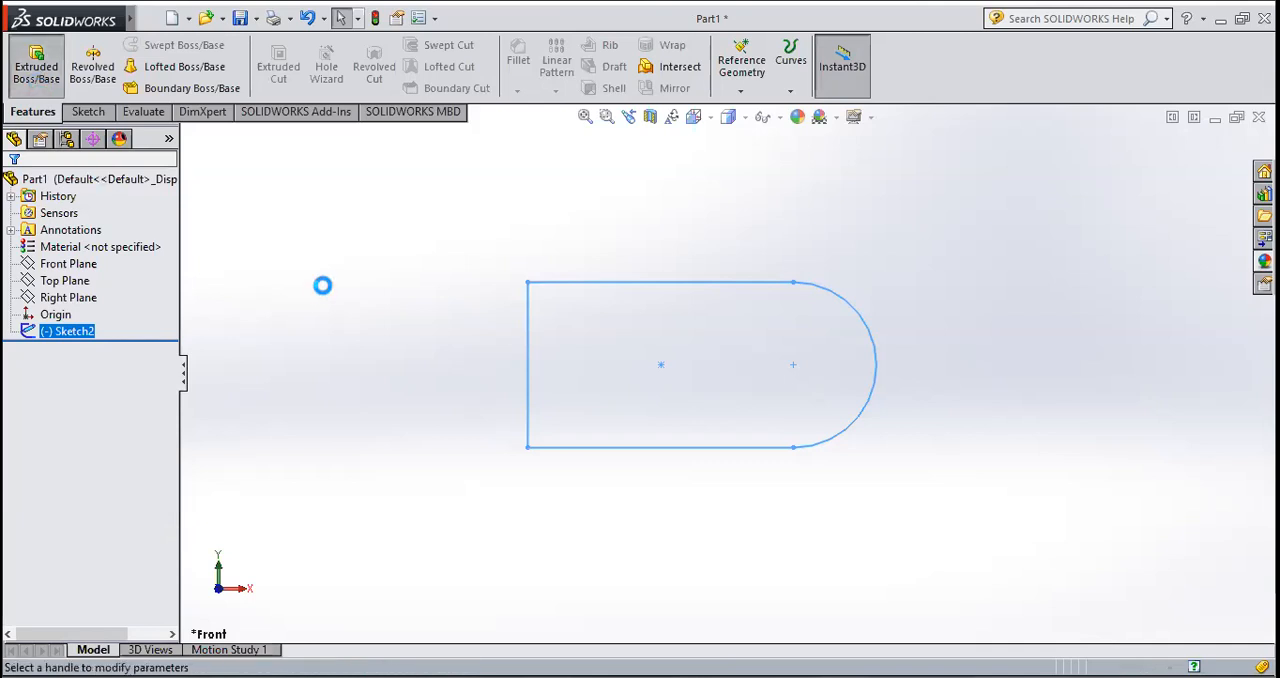
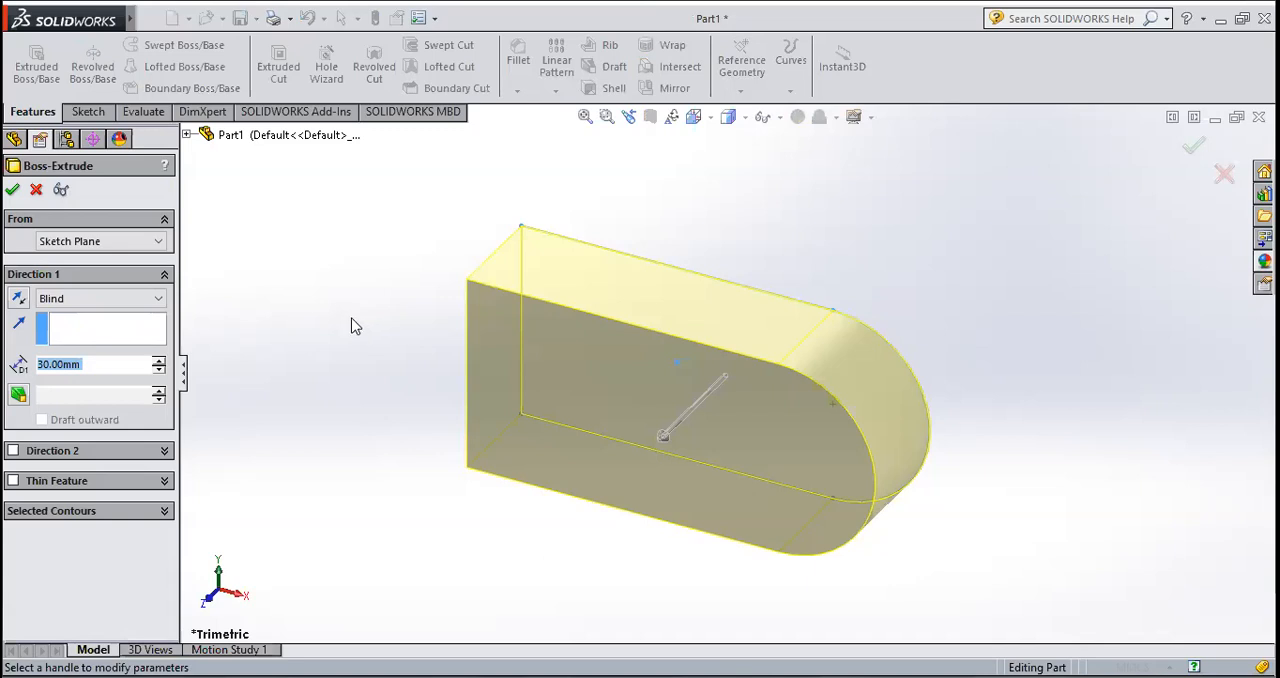
# Step: Extrude the round-ended profile 24 mm using the Mid Plane end condition
pyautogui.moveTo(98, 367); pyautogui.dragTo(38, 363)
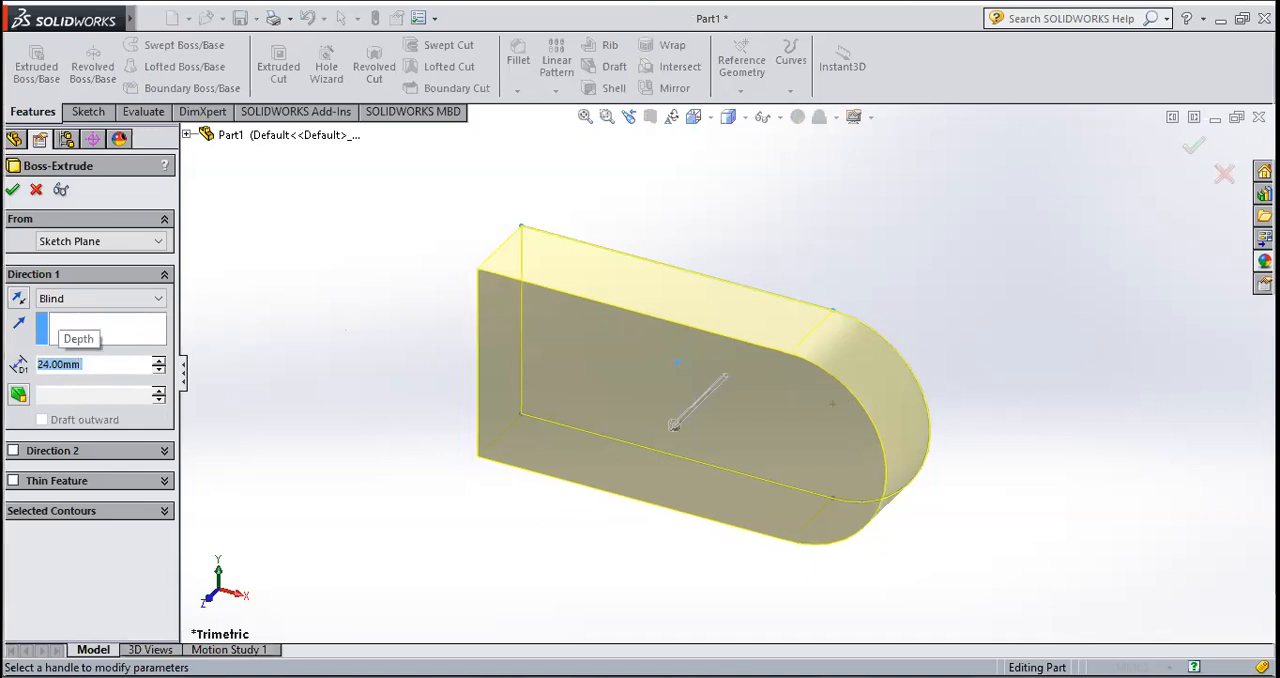
pyautogui.click(88, 300)
pyautogui.click(93, 377)
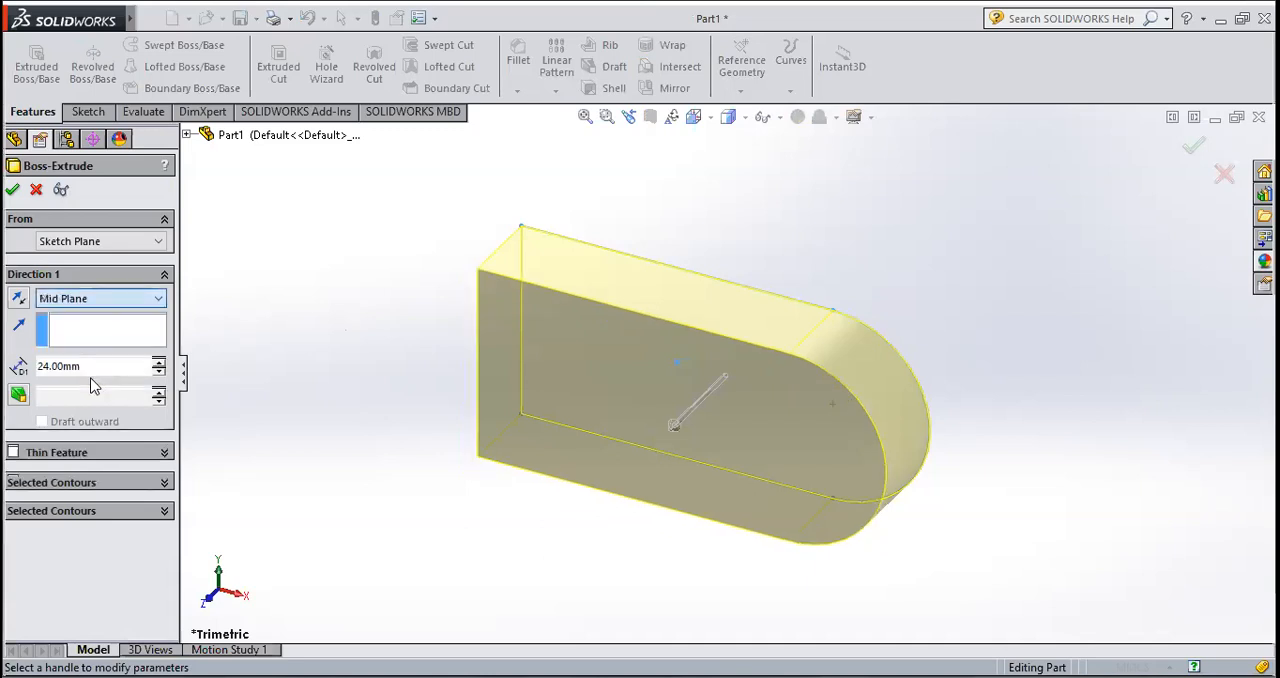
pyautogui.moveTo(620, 505); pyautogui.dragTo(680, 217, button='middle')
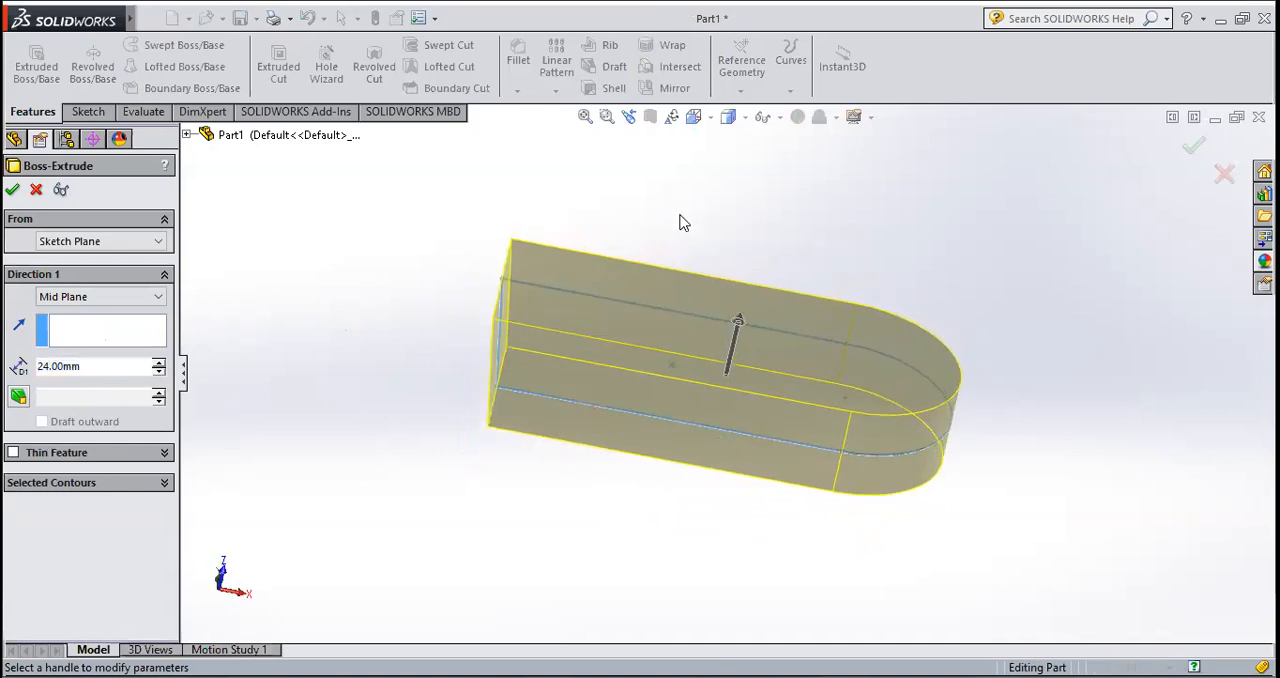
pyautogui.click(13, 191)
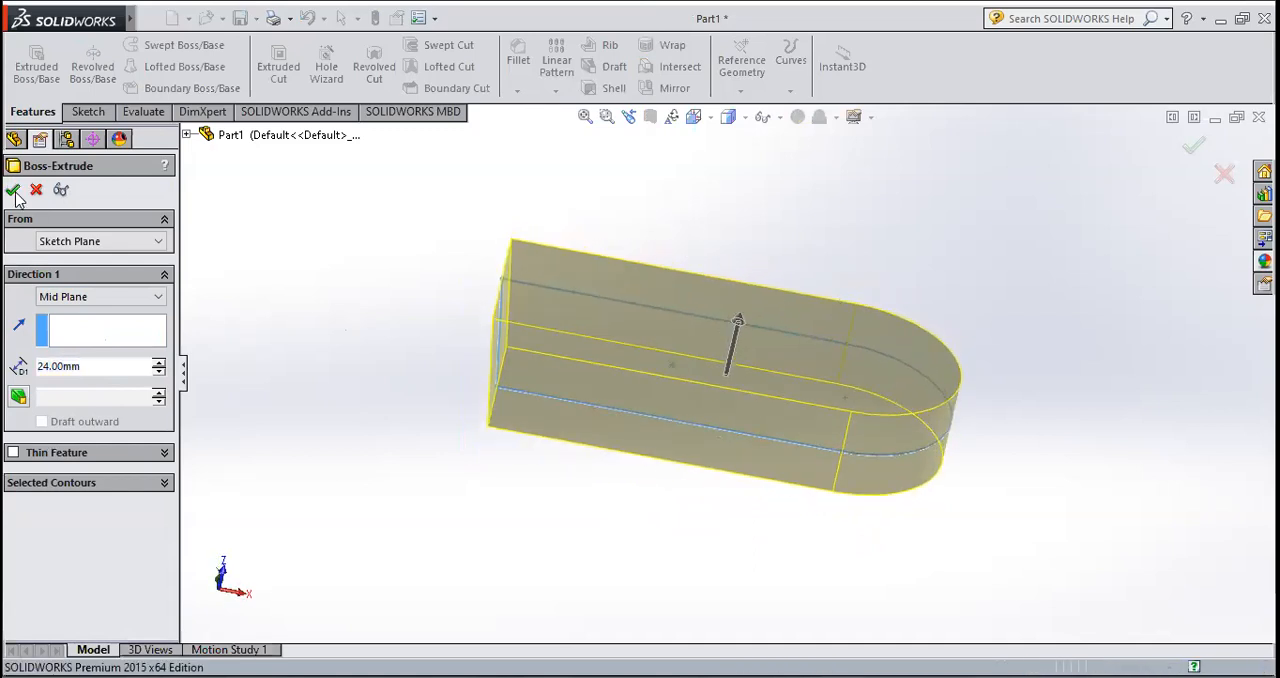
# Step: Start a new sketch on the large flat front face of the round-ended base
pyautogui.click(395, 371)
pyautogui.moveTo(391, 369); pyautogui.dragTo(451, 423, button='middle')
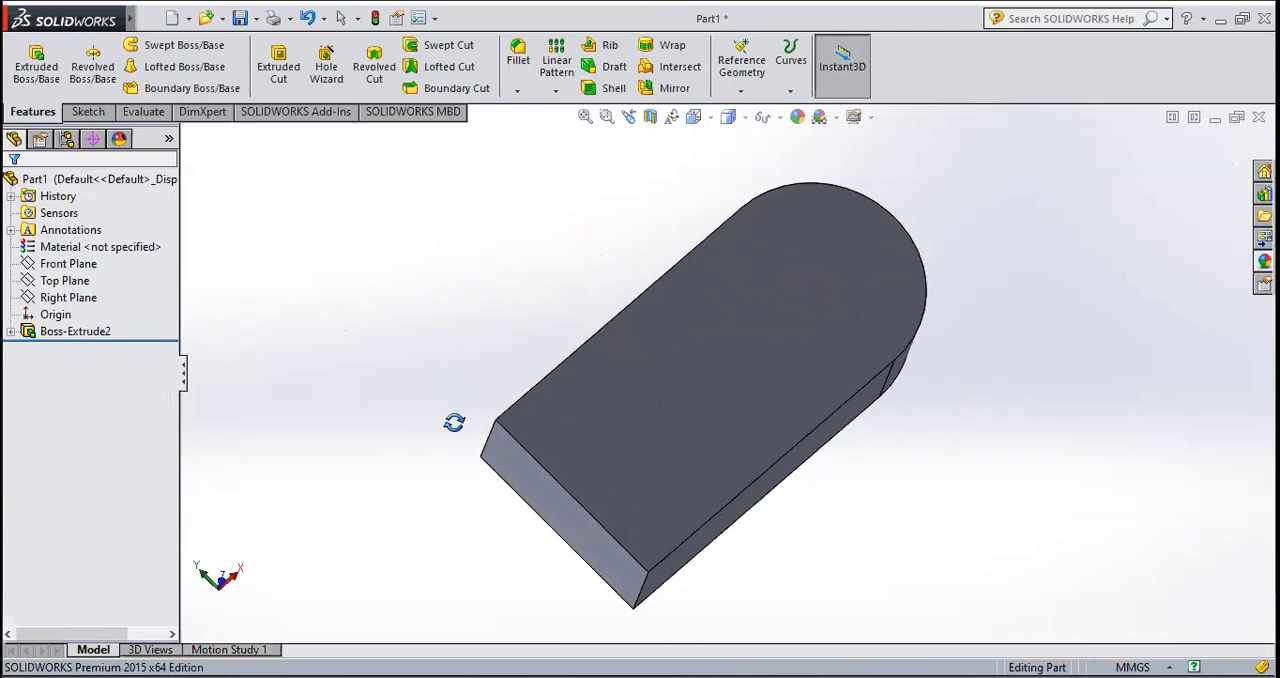
pyautogui.scroll(3, 800, 350)
pyautogui.scroll(-4, 697, 362)
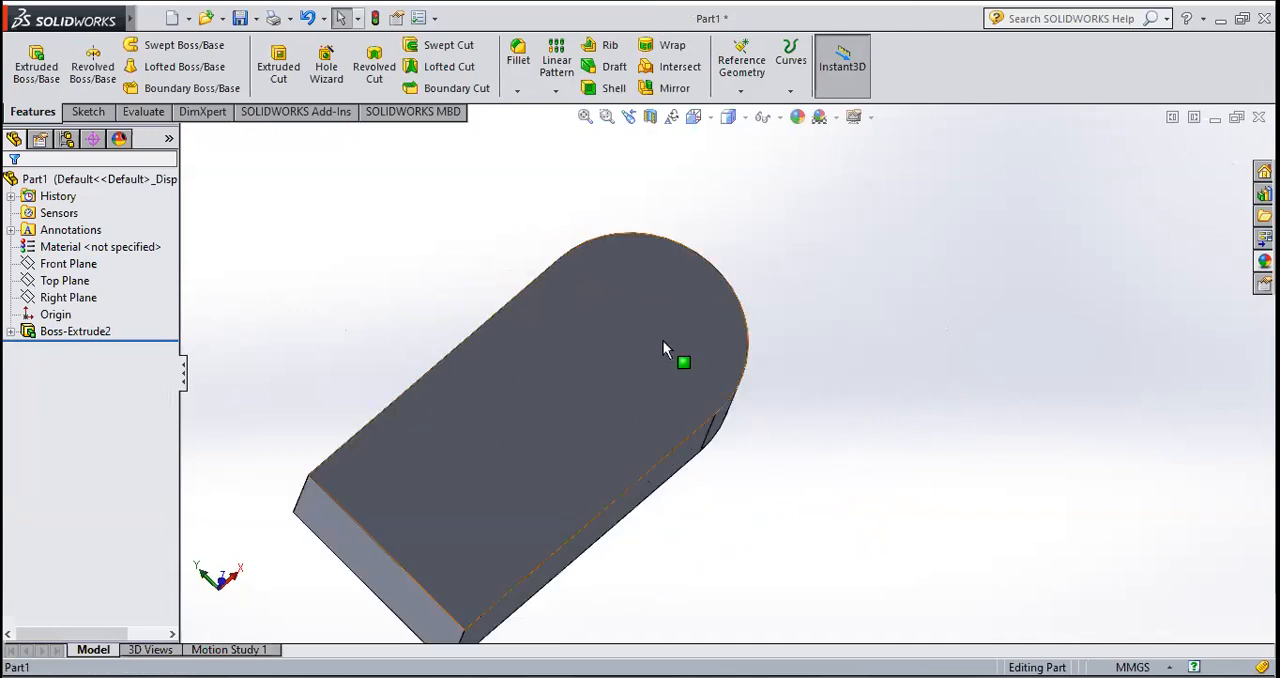
pyautogui.click(663, 340)
pyautogui.moveTo(766, 466)
pyautogui.mouseDown(button='middle')
pyautogui.moveTo(897, 574)
pyautogui.moveTo(762, 584)
pyautogui.mouseUp(button='middle')
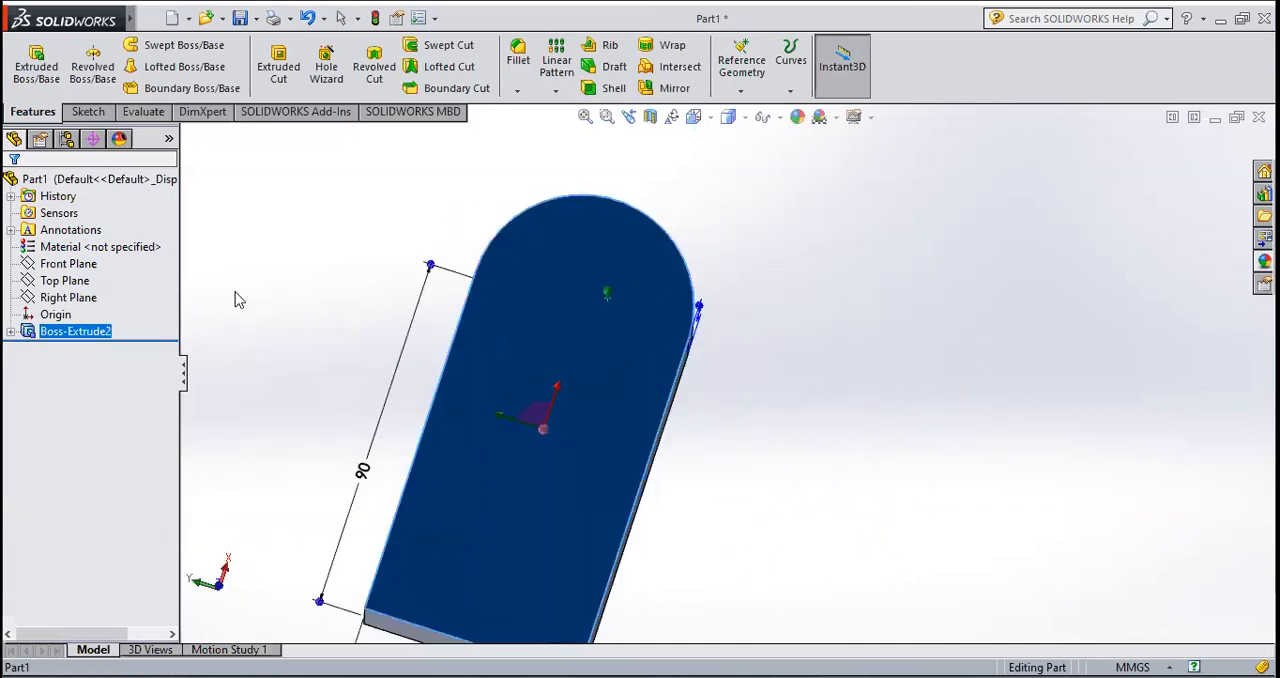
pyautogui.click(101, 116)
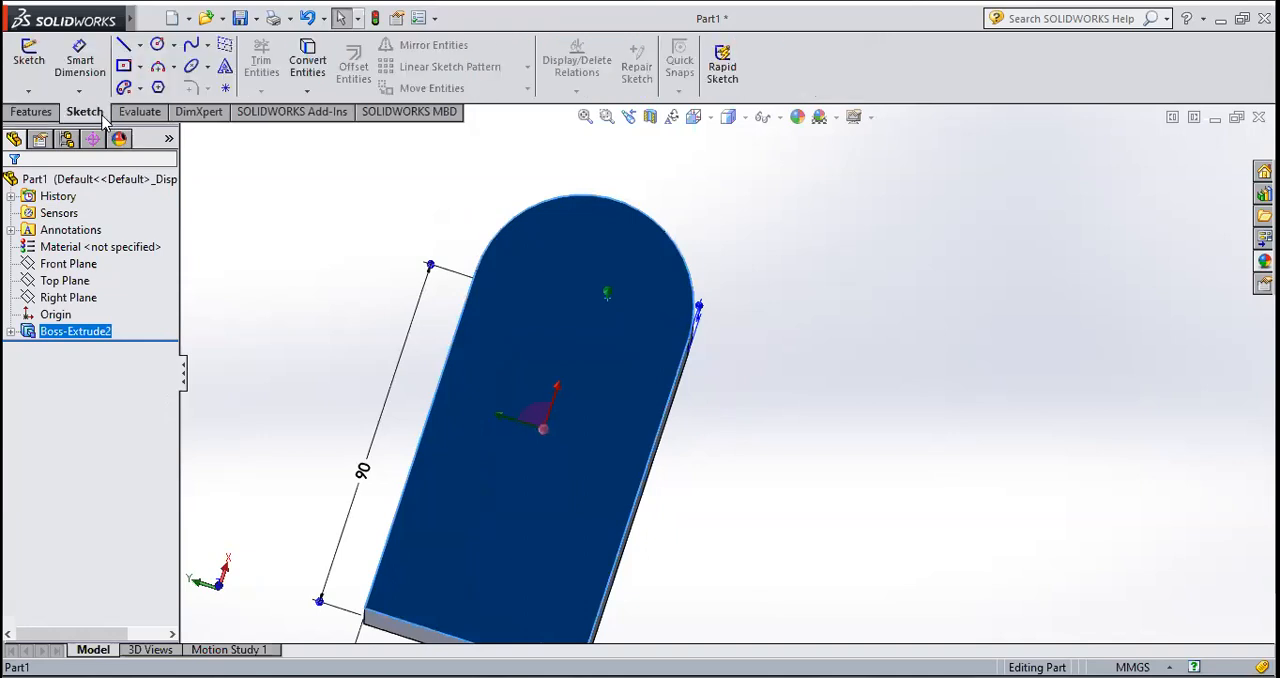
pyautogui.click(30, 80)
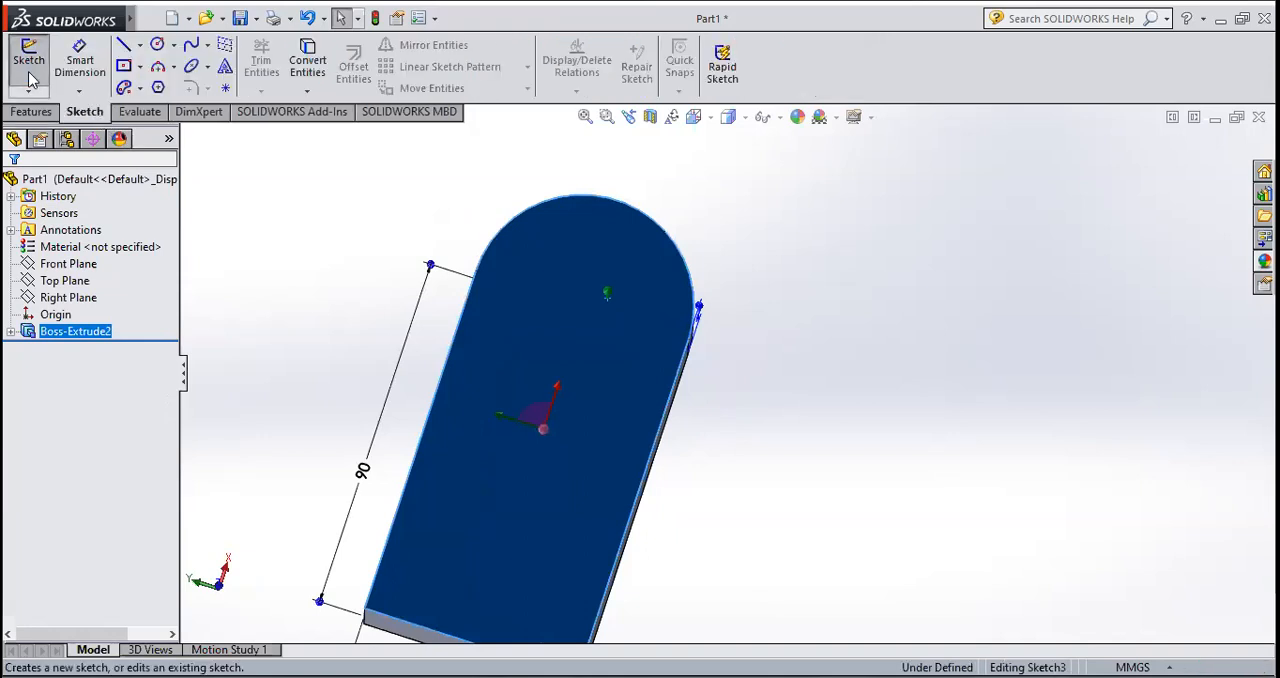
pyautogui.click(706, 119)
pyautogui.click(726, 190)
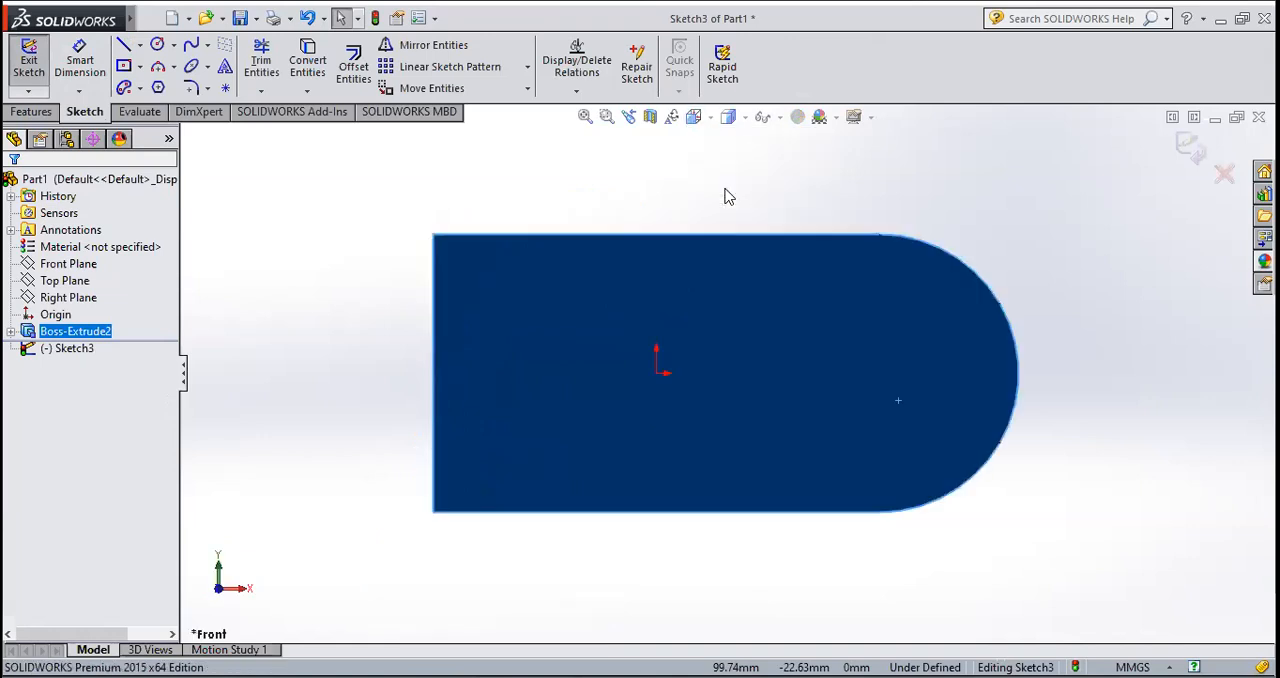
# Step: Sketch a 28 mm radius circle concentric with the base's rounded end, matching its edge, and exit the sketch
pyautogui.click(157, 44)
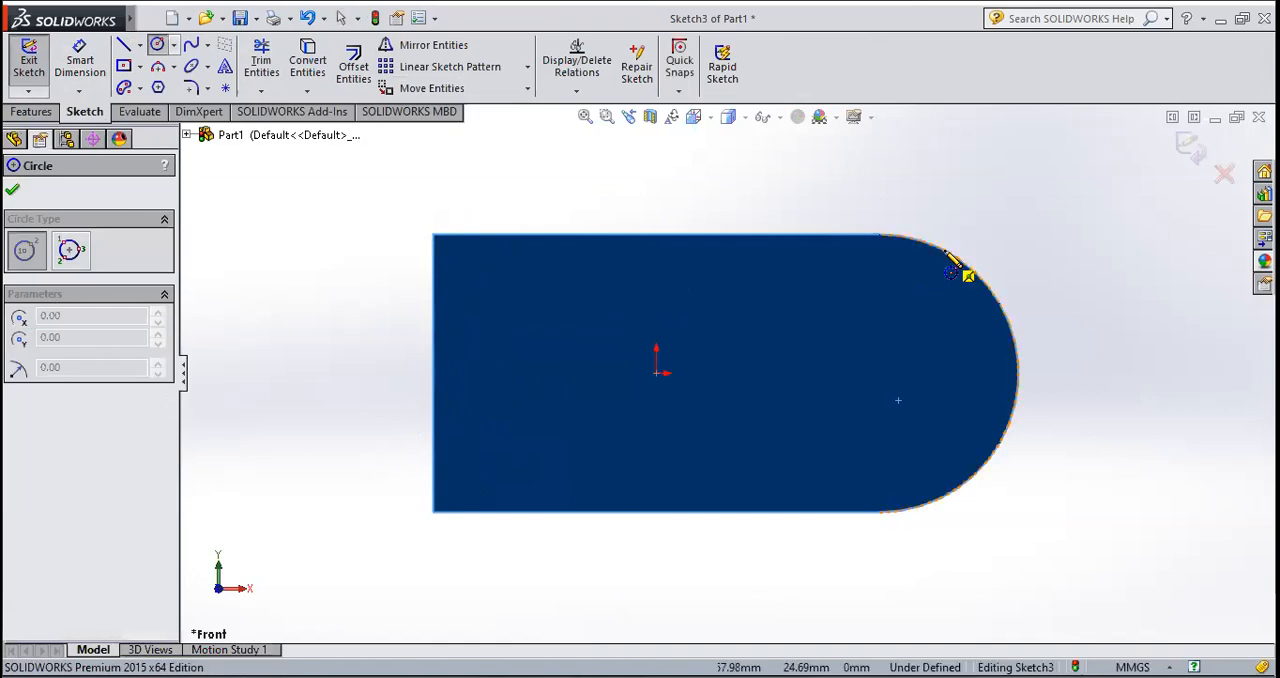
pyautogui.click(879, 374)
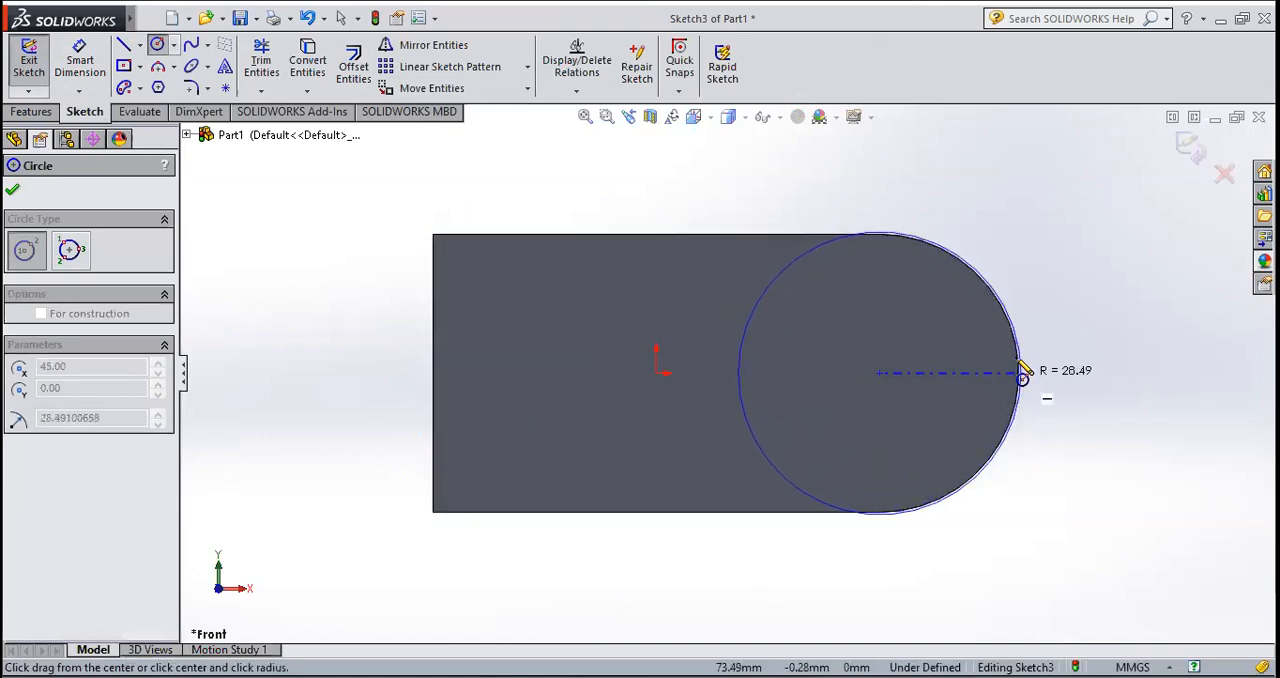
pyautogui.click(972, 279)
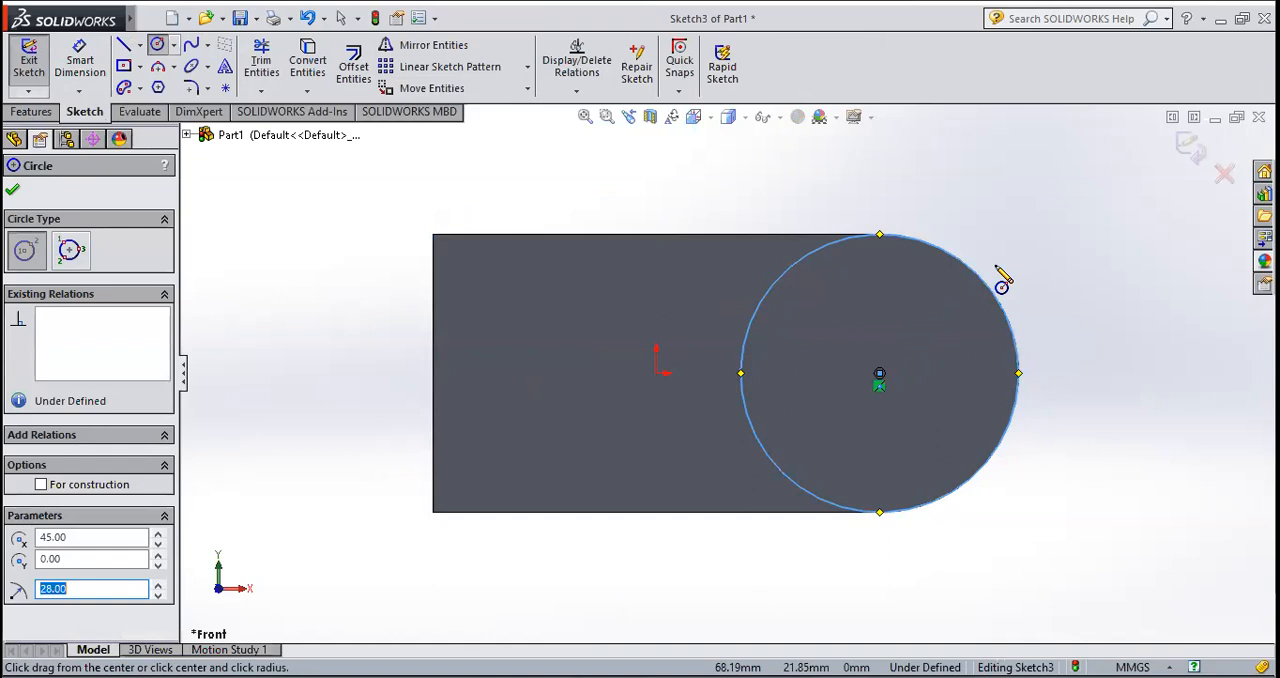
pyautogui.click(12, 189)
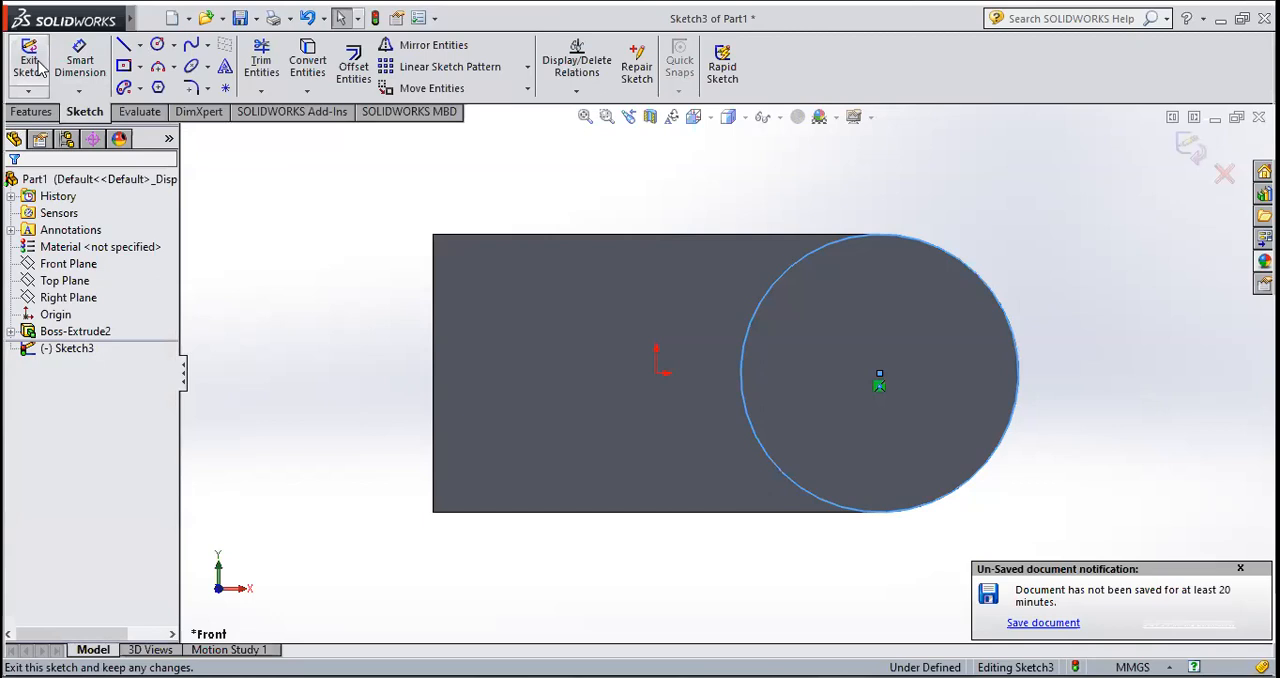
pyautogui.click(28, 68)
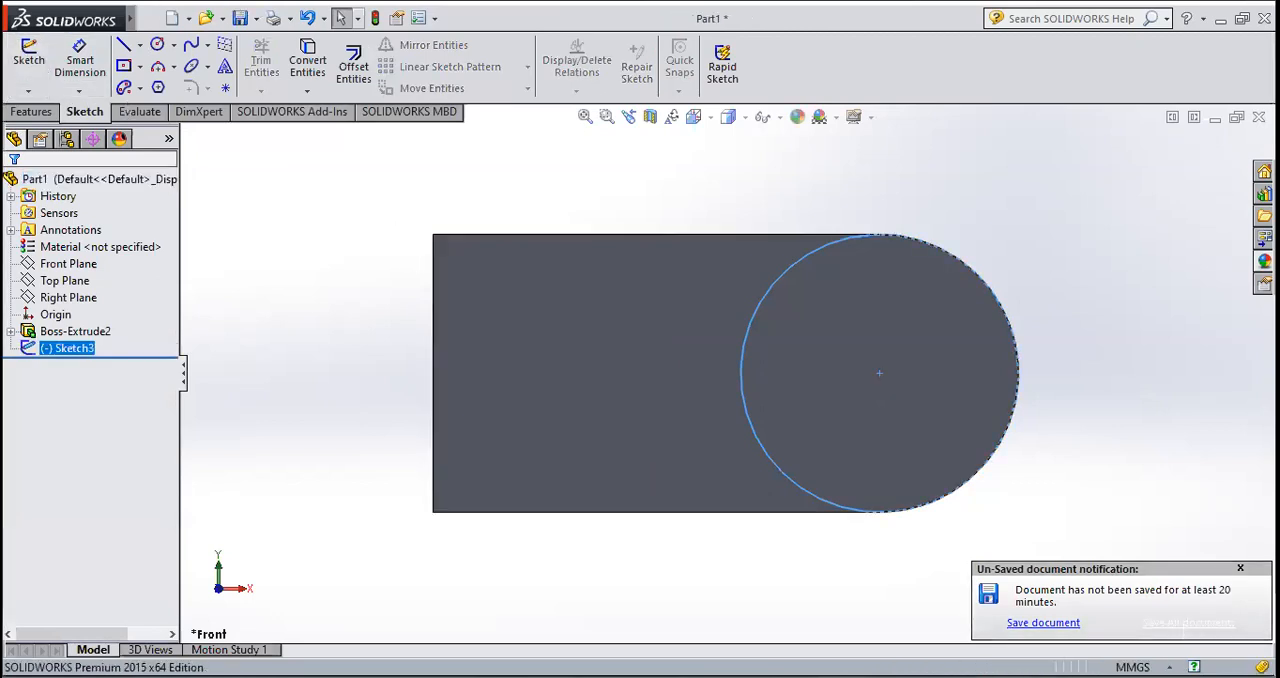
pyautogui.click(1240, 568)
# Step: Extrude the circle 32 mm outward from the base's front face with a Blind Boss-Extrude and Merge result on
pyautogui.moveTo(828, 535); pyautogui.dragTo(812, 390, button='middle')
pyautogui.click(32, 112)
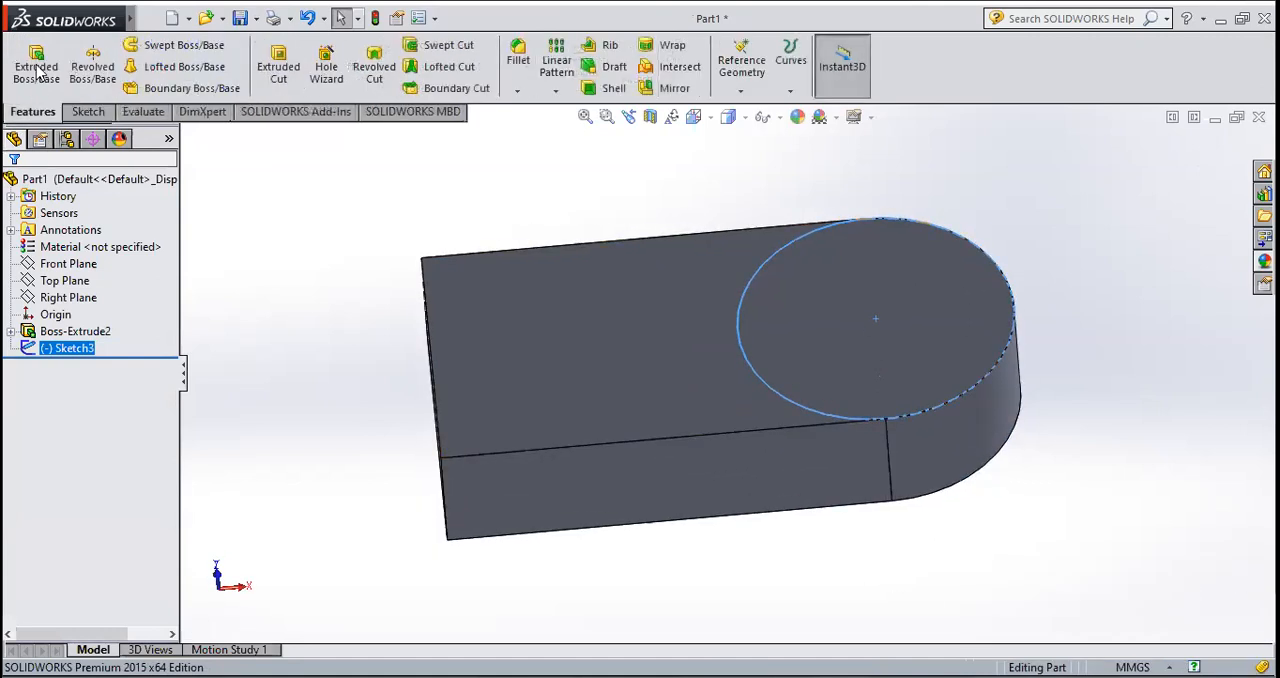
pyautogui.click(36, 66)
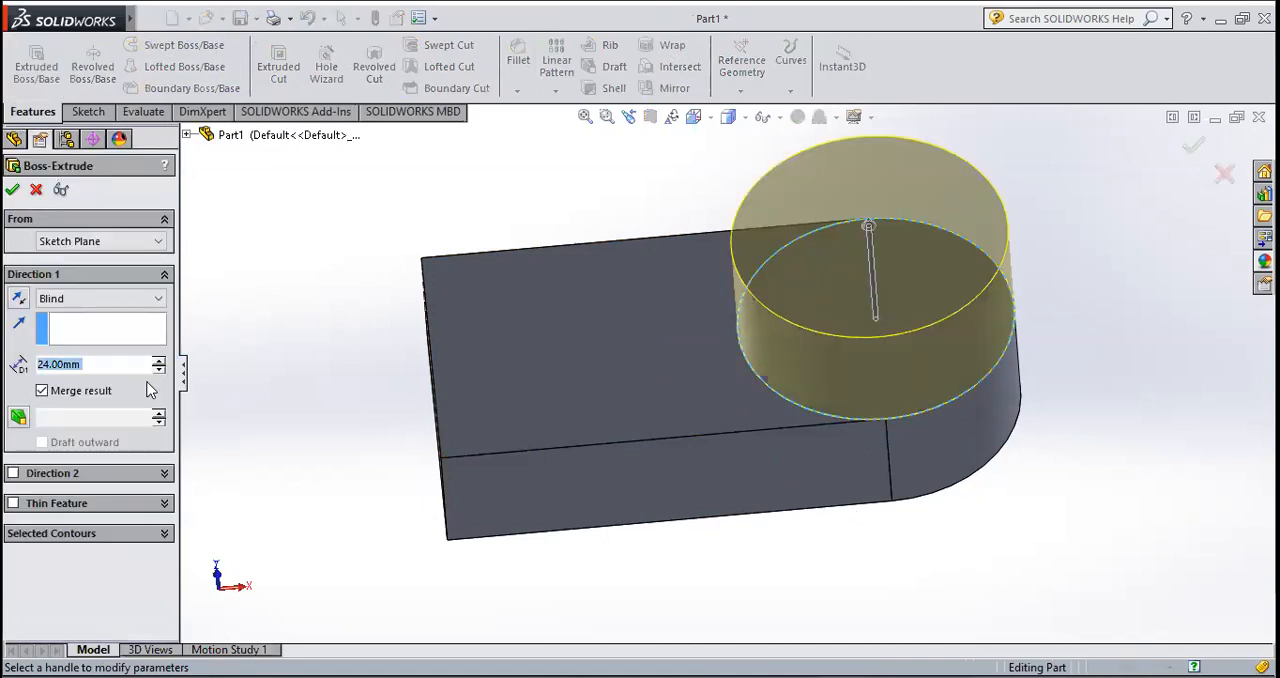
pyautogui.click(89, 363)
pyautogui.moveTo(59, 364); pyautogui.dragTo(24, 362)
pyautogui.hotkey('ctrl', 'a')
pyautogui.write('32')
pyautogui.press('Return')
pyautogui.moveTo(860, 590); pyautogui.dragTo(790, 530, button='middle')
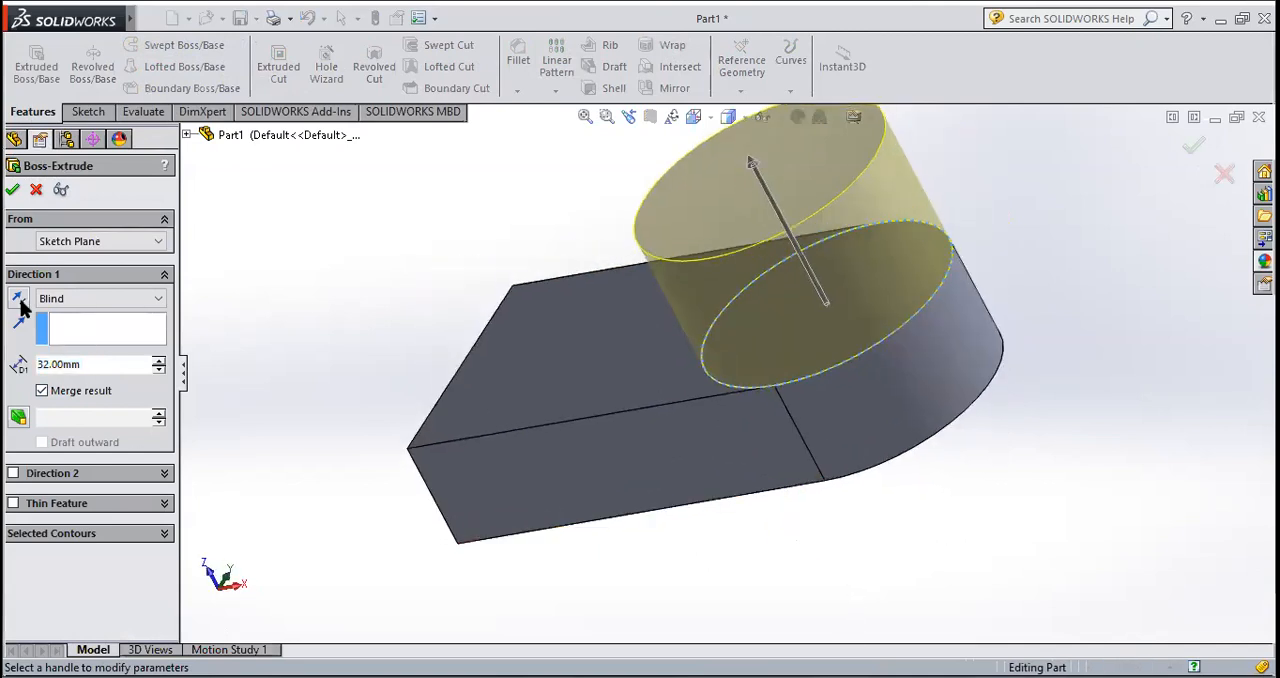
pyautogui.click(12, 190)
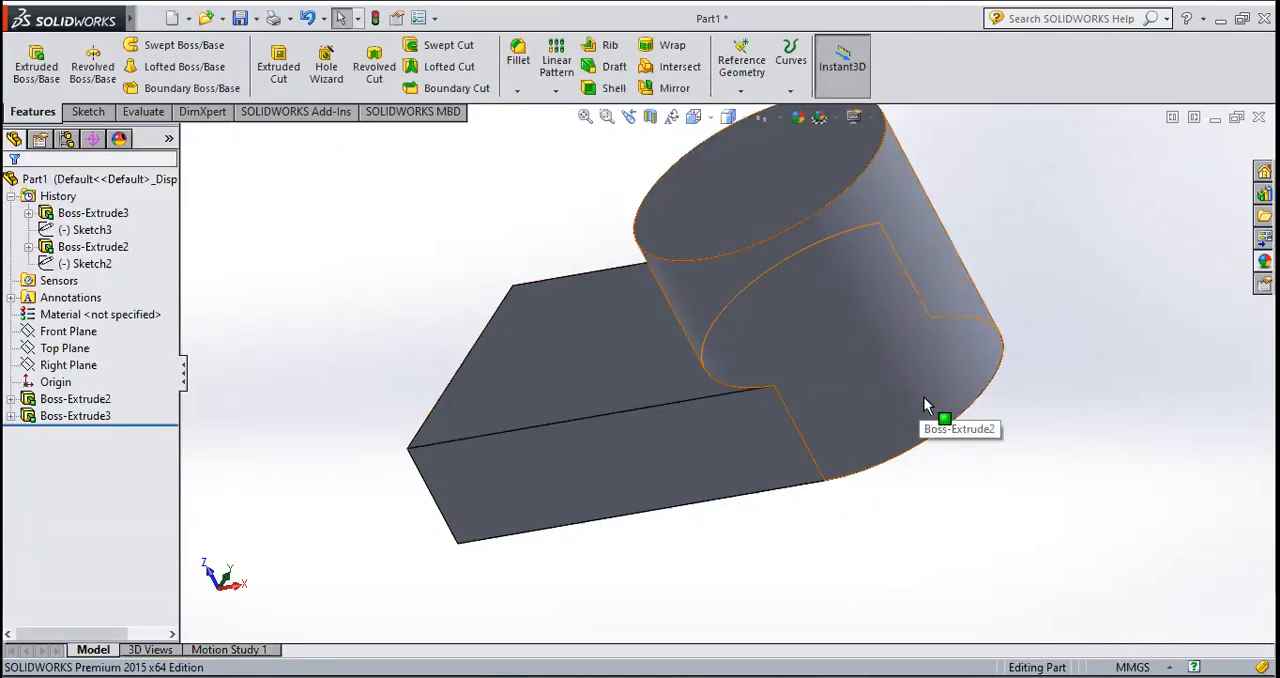
# Step: Edit the cylinder's extrusion and turn off Merge result to make it a separate body
pyautogui.moveTo(925, 487); pyautogui.dragTo(970, 445, button='middle')
pyautogui.click(75, 416)
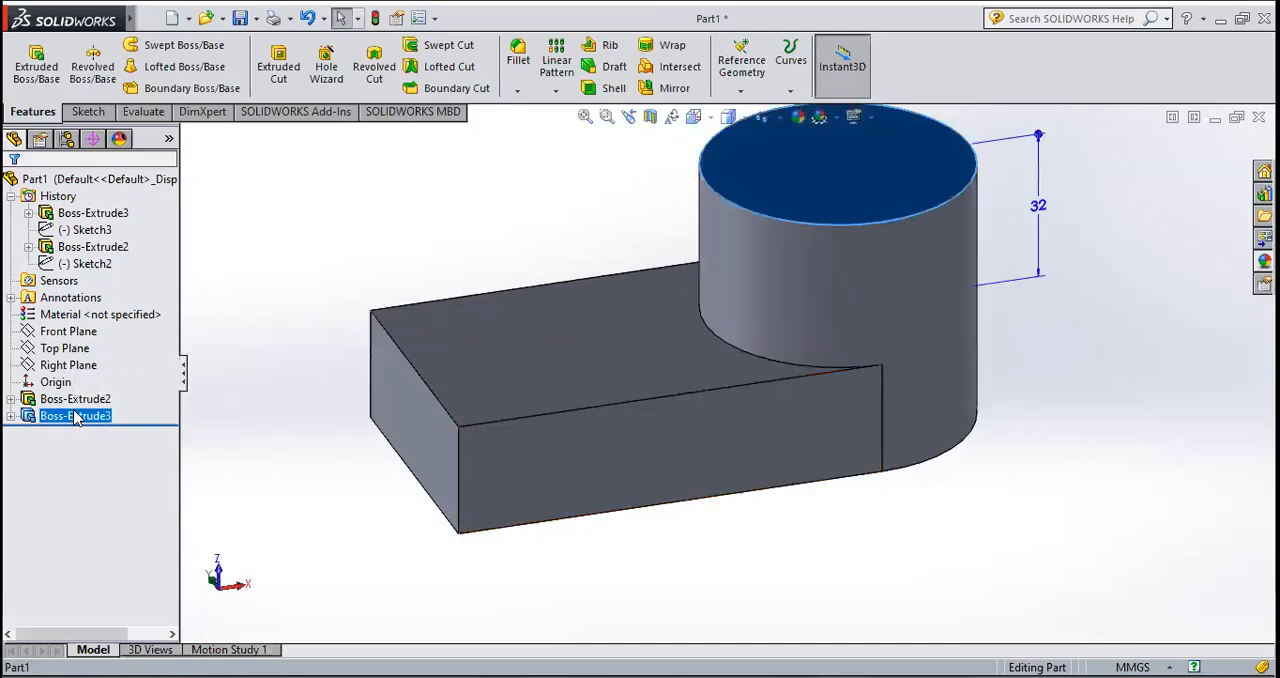
pyautogui.rightClick(75, 416)
pyautogui.click(93, 339)
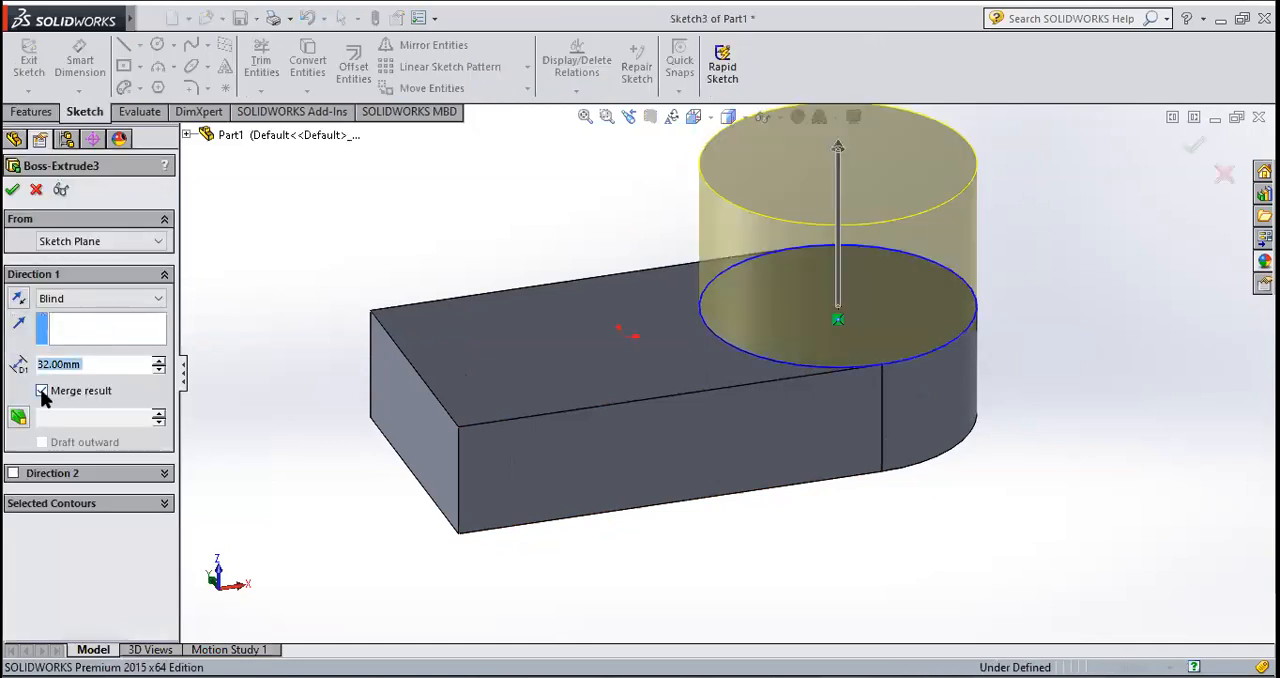
pyautogui.click(42, 391)
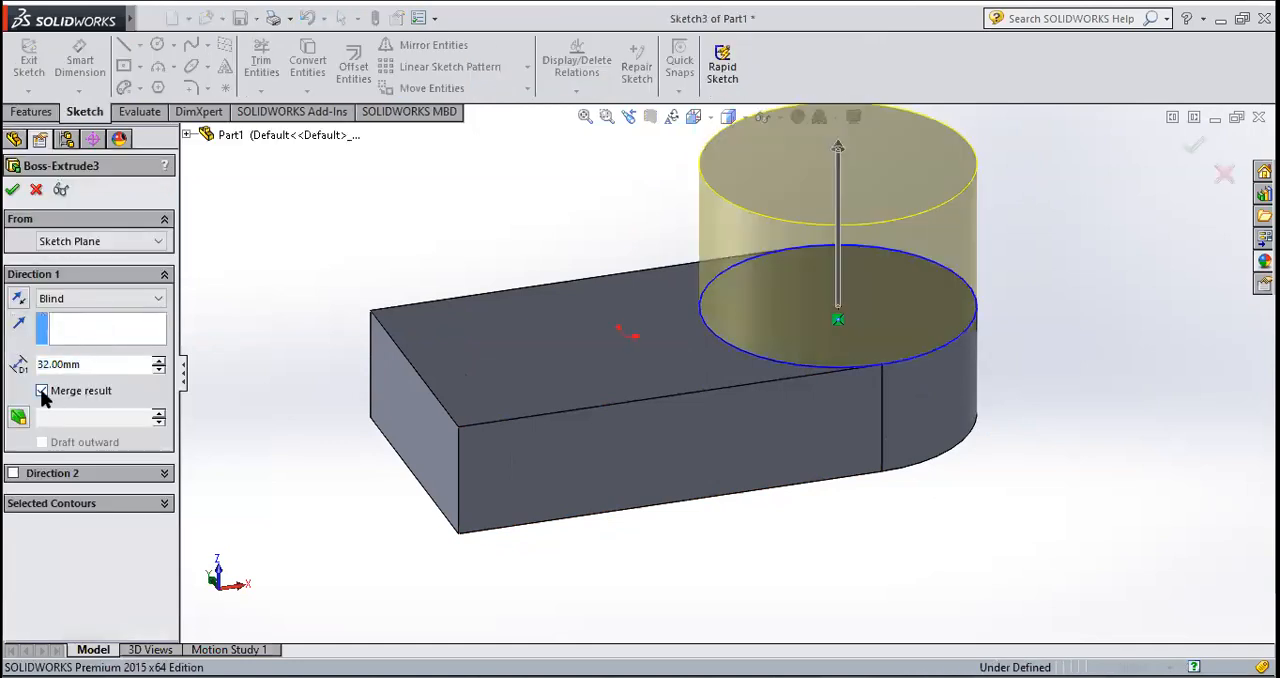
pyautogui.click(13, 190)
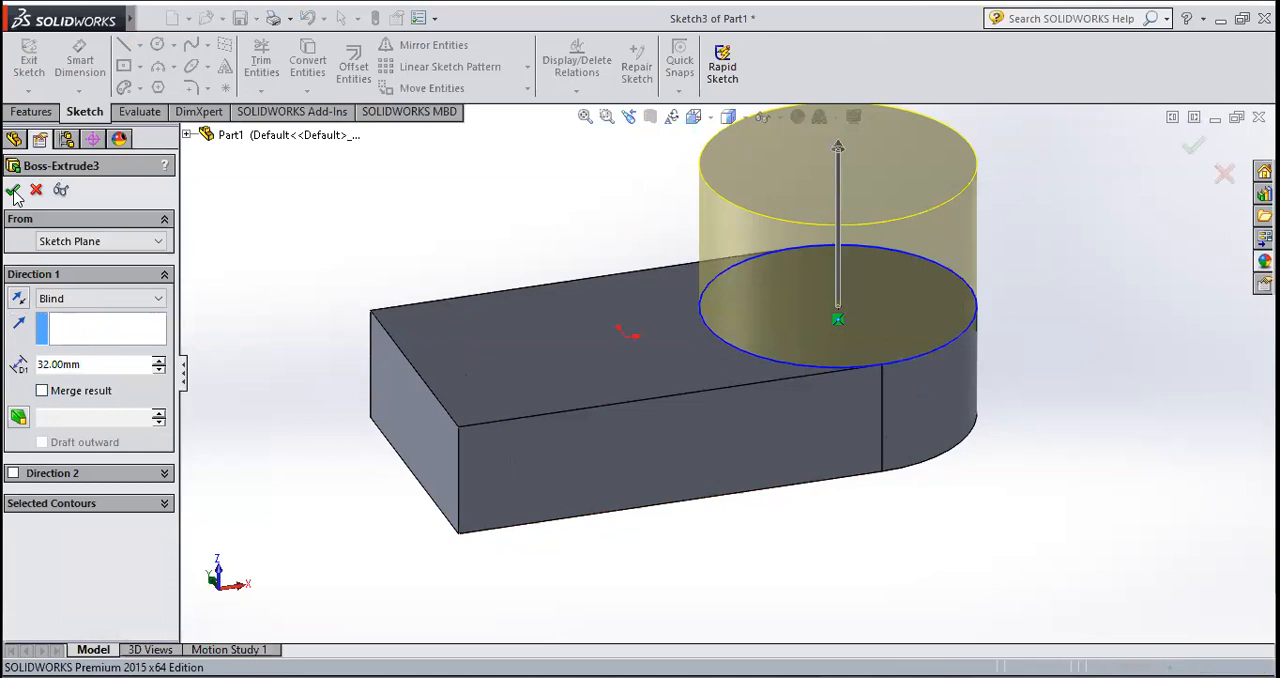
pyautogui.moveTo(1011, 489); pyautogui.dragTo(893, 477, button='middle')
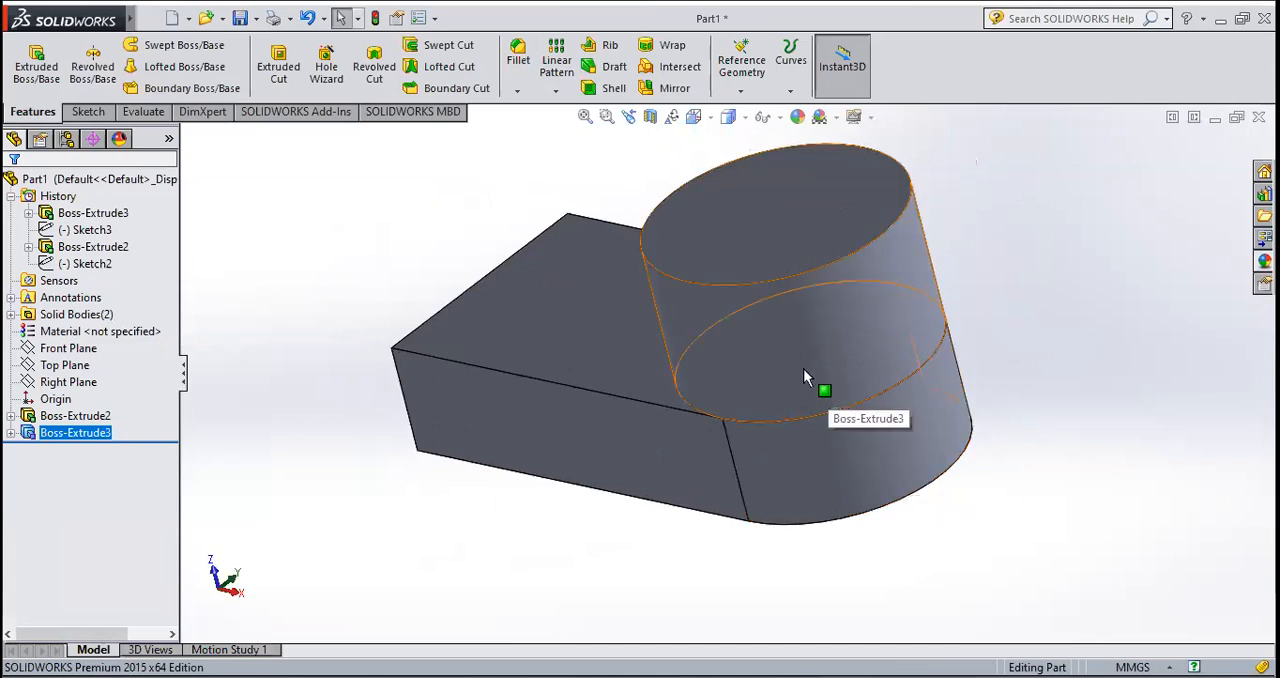
# Step: Edit the cylinder's extrusion again and turn Merge result back on to join it with the base
pyautogui.rightClick(72, 432)
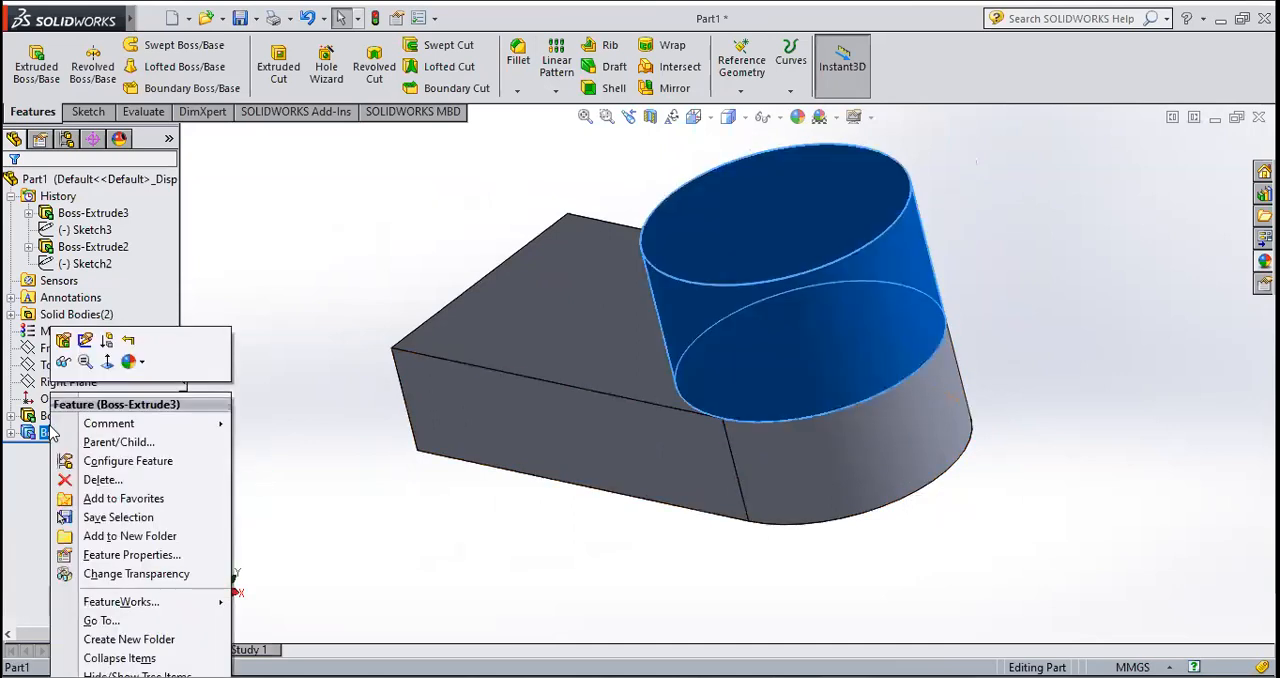
pyautogui.click(63, 341)
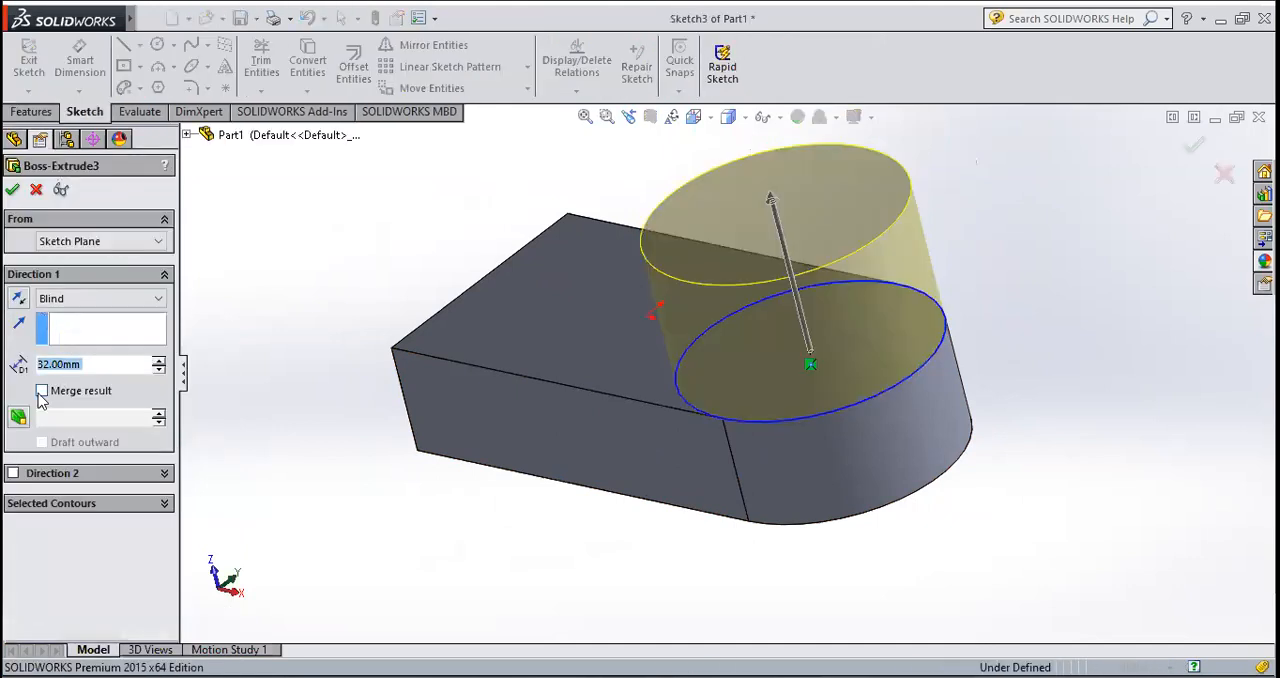
pyautogui.click(42, 390)
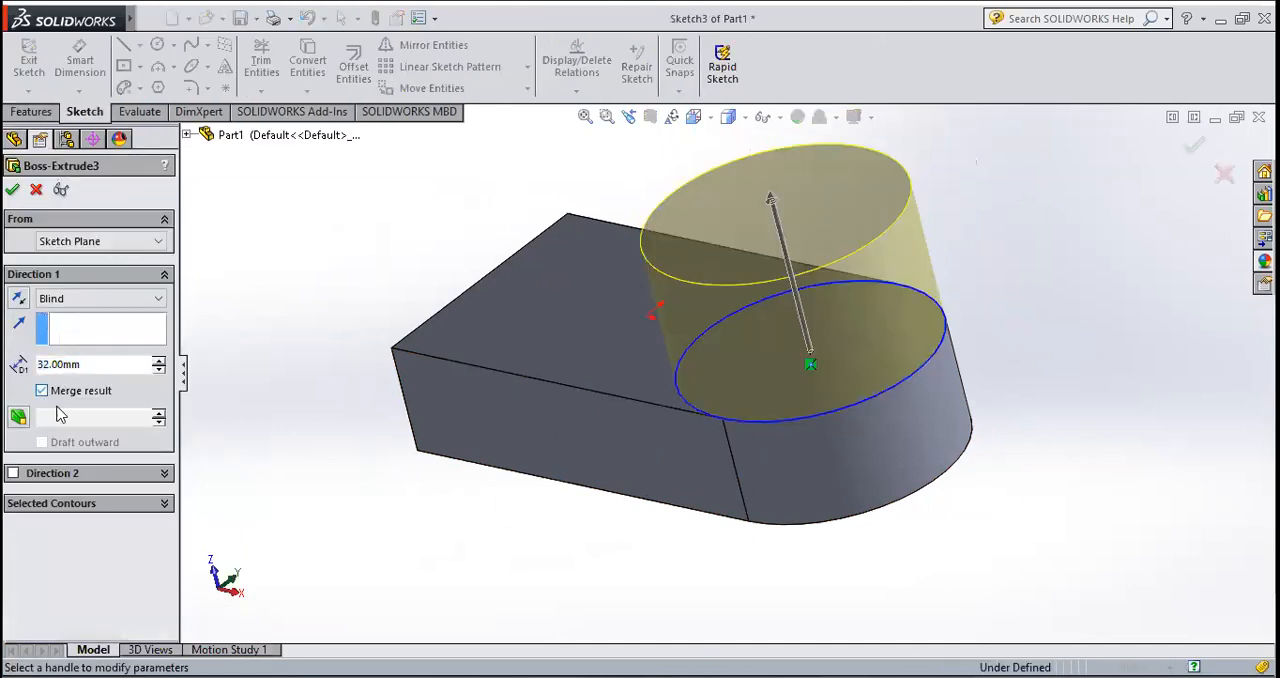
pyautogui.click(12, 189)
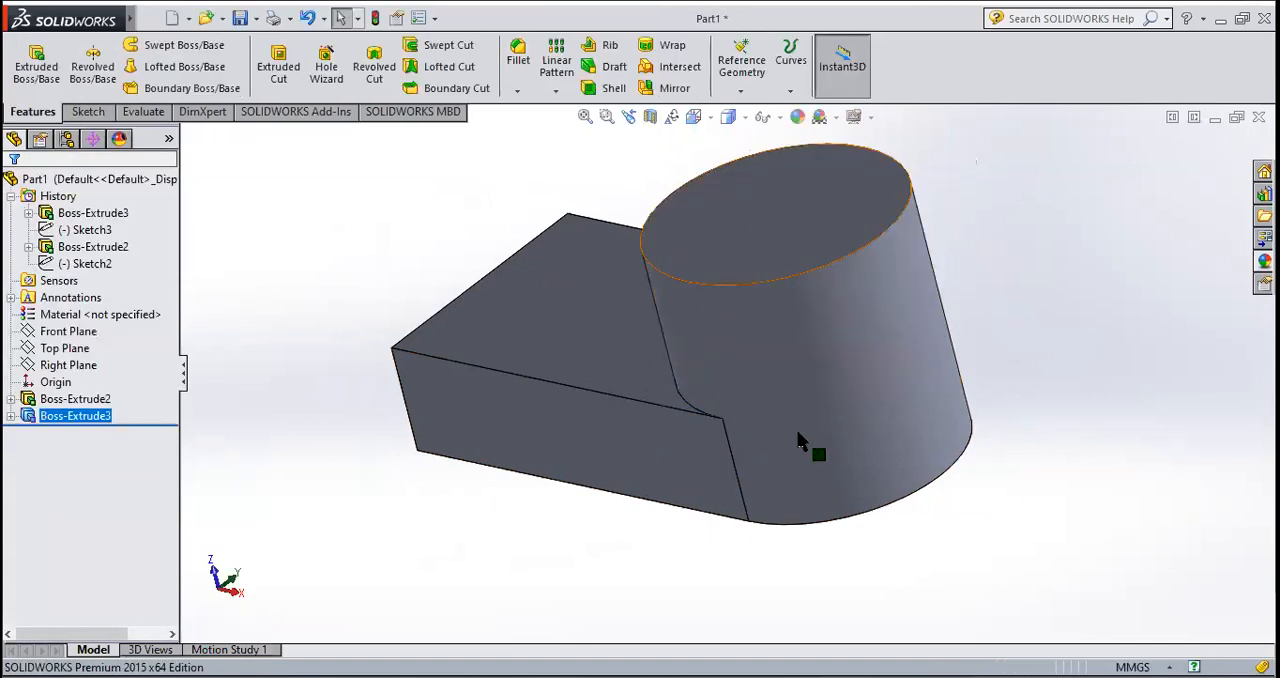
# Step: Start a new sketch on the cylindrical boss's circular end face, seen in Front view
pyautogui.moveTo(705, 528); pyautogui.dragTo(786, 620, button='middle')
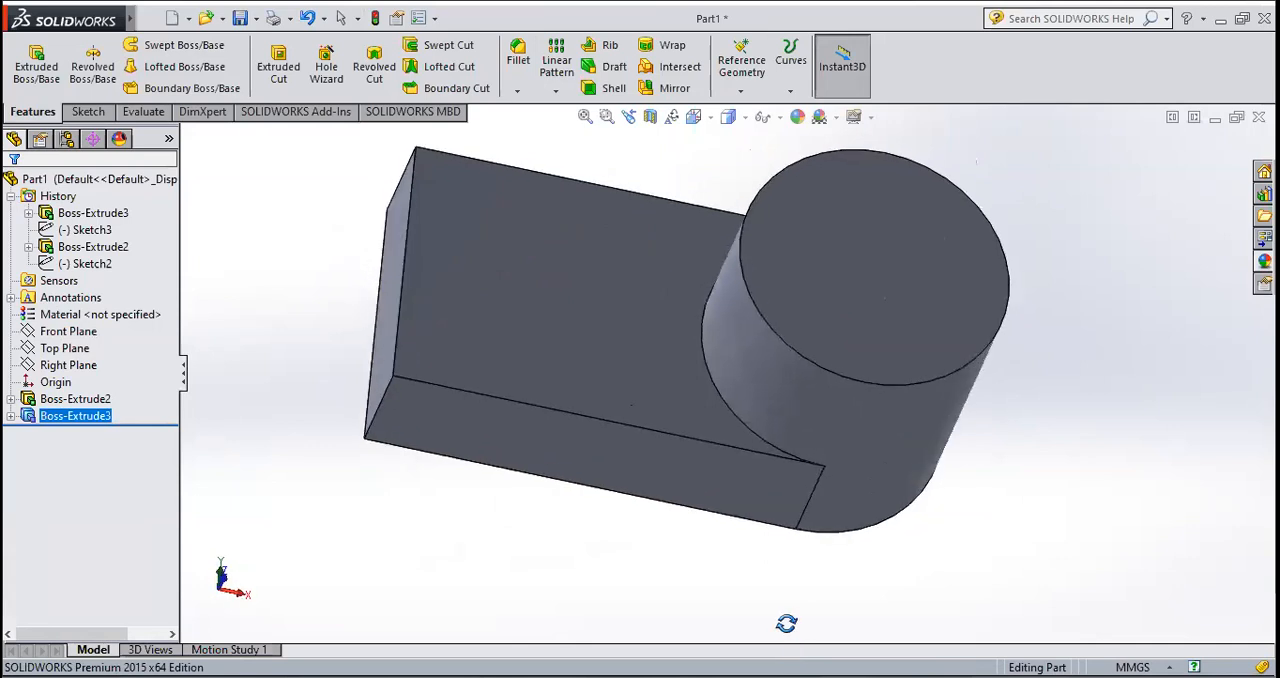
pyautogui.click(888, 262)
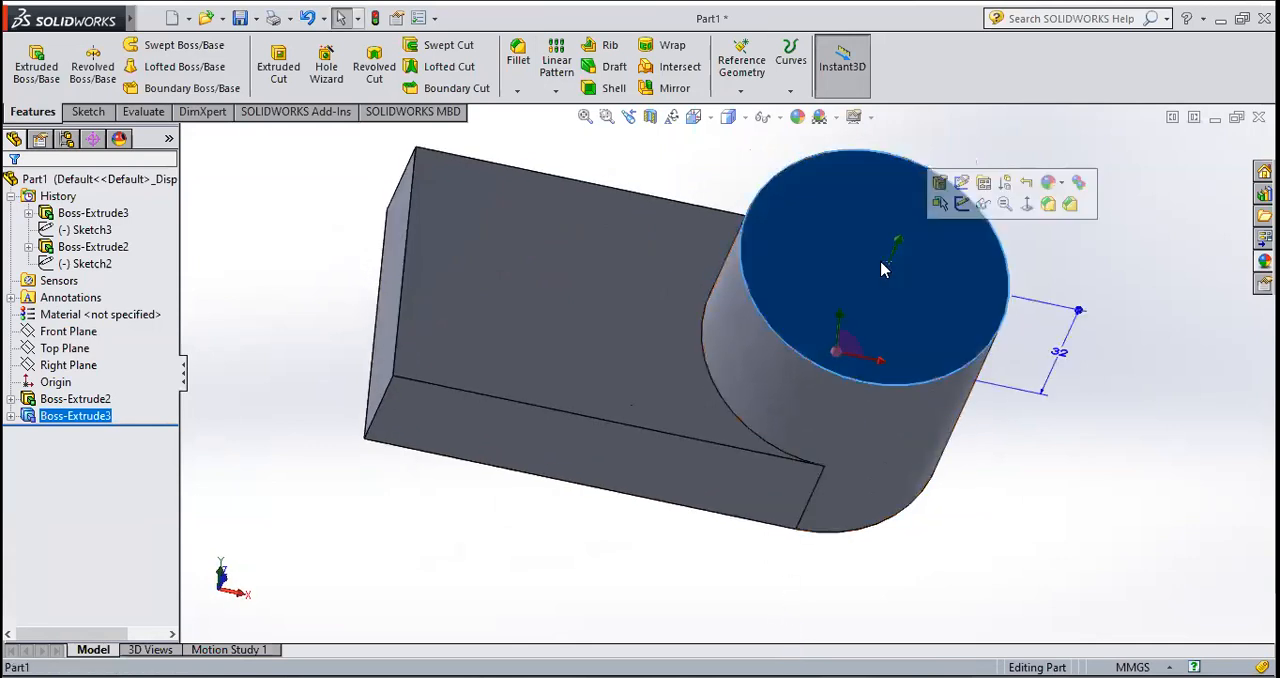
pyautogui.click(90, 112)
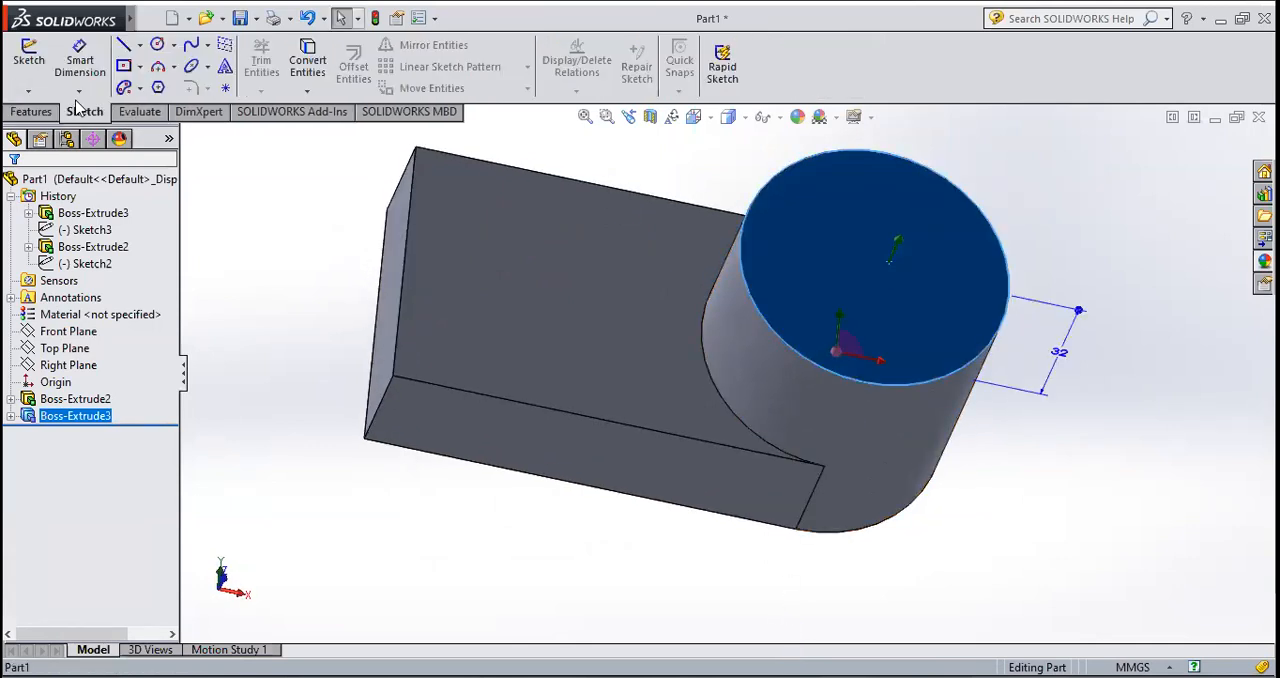
pyautogui.click(29, 66)
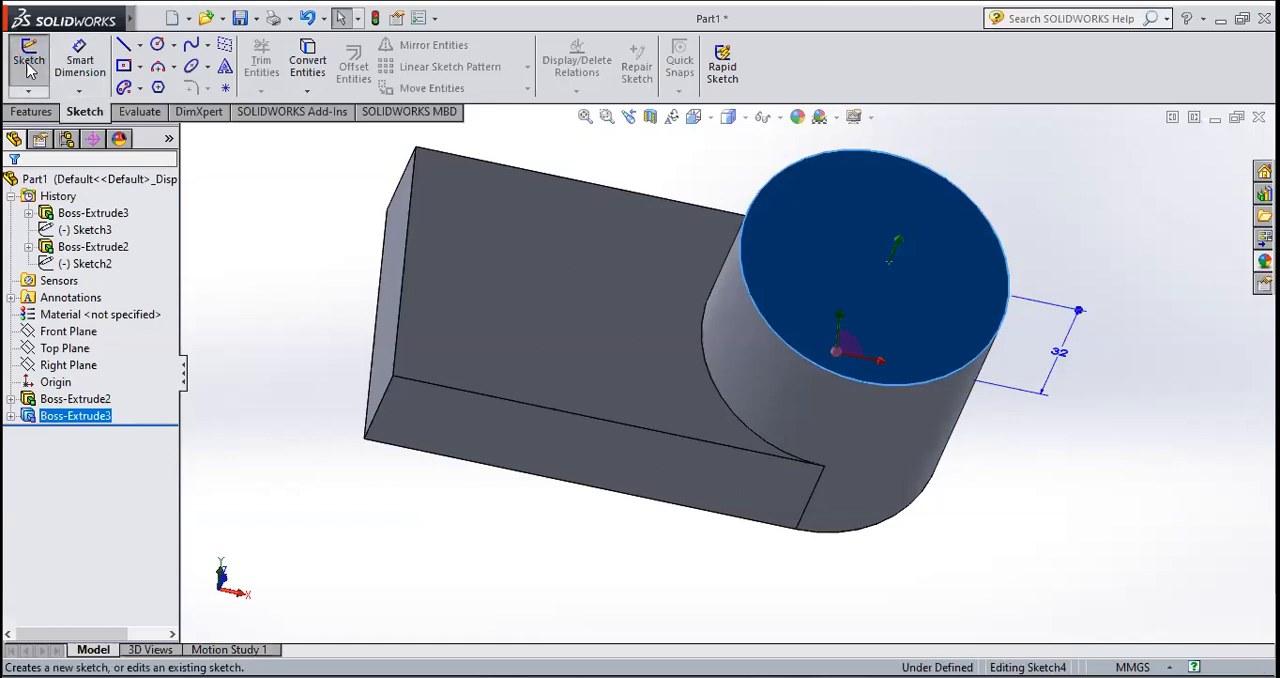
pyautogui.click(709, 117)
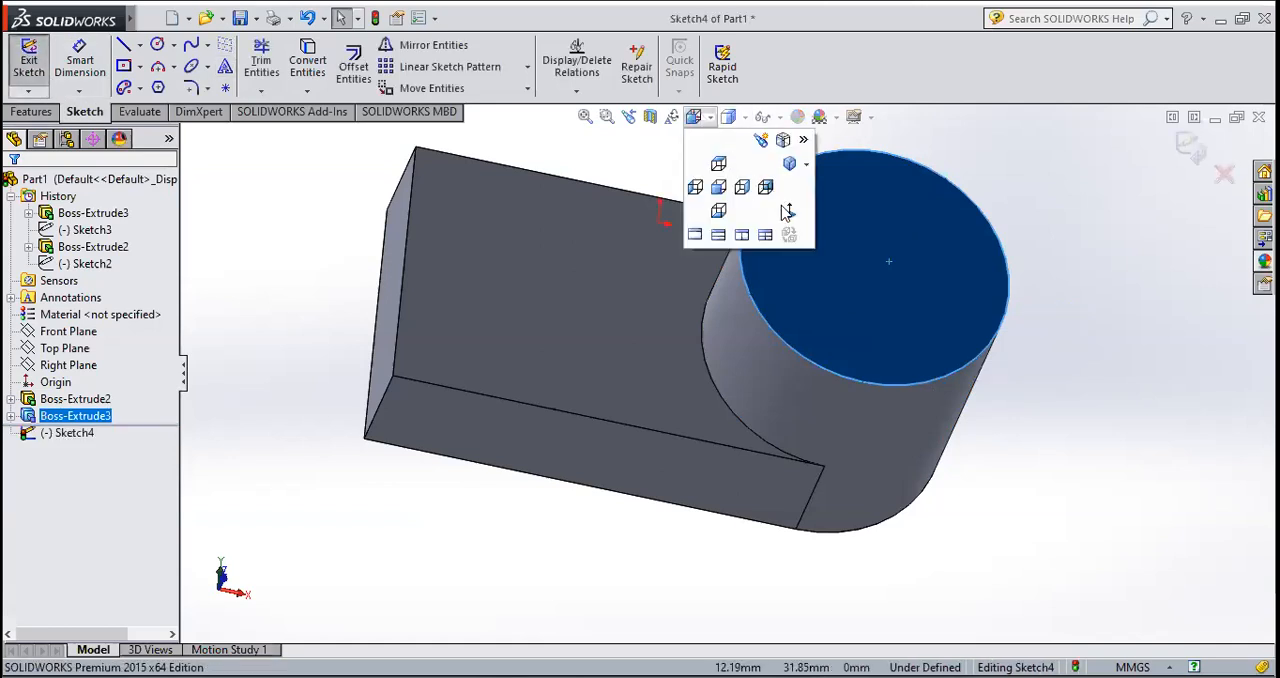
pyautogui.click(714, 191)
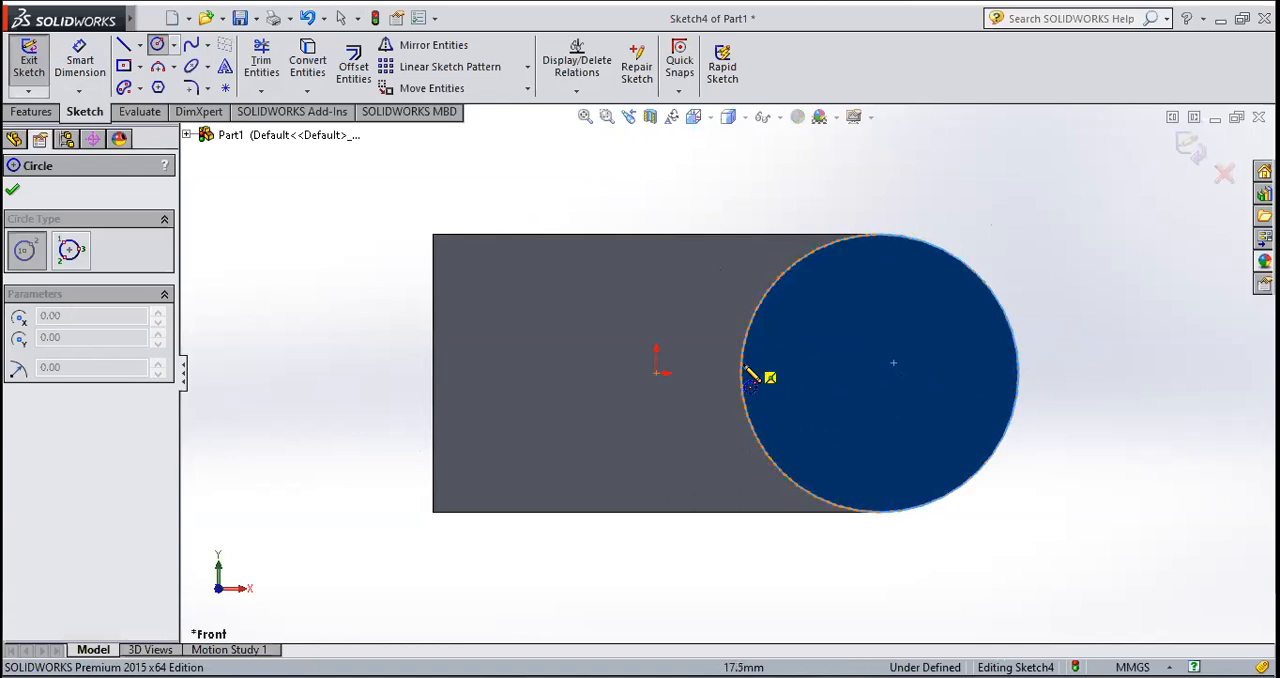
# Step: Sketch a circle concentric with the boss and set its radius to 15 mm
pyautogui.click(879, 373)
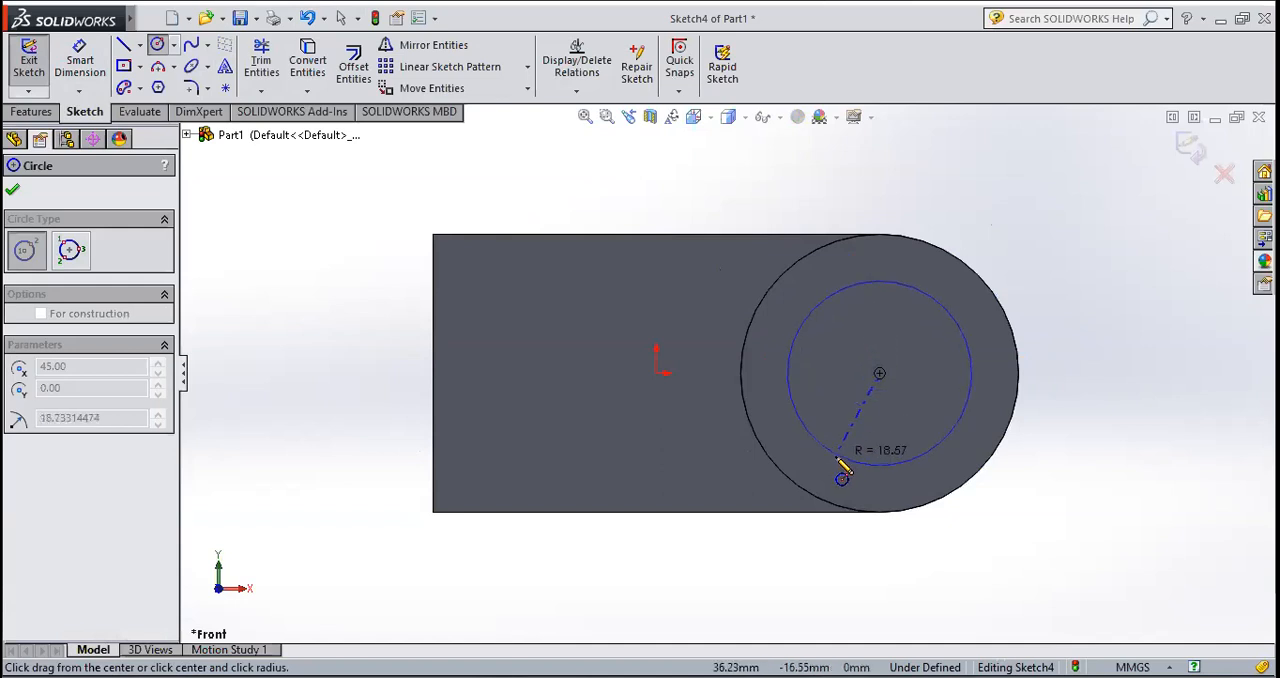
pyautogui.click(840, 462)
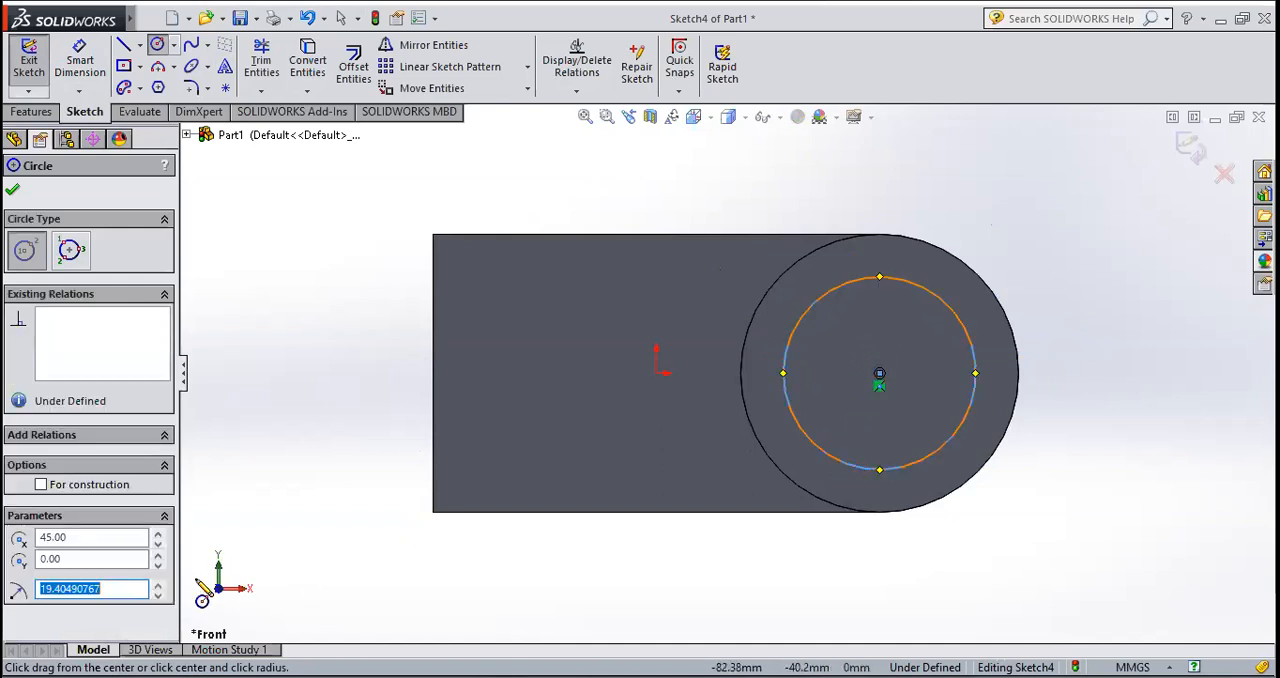
pyautogui.write('15')
pyautogui.press('Return')
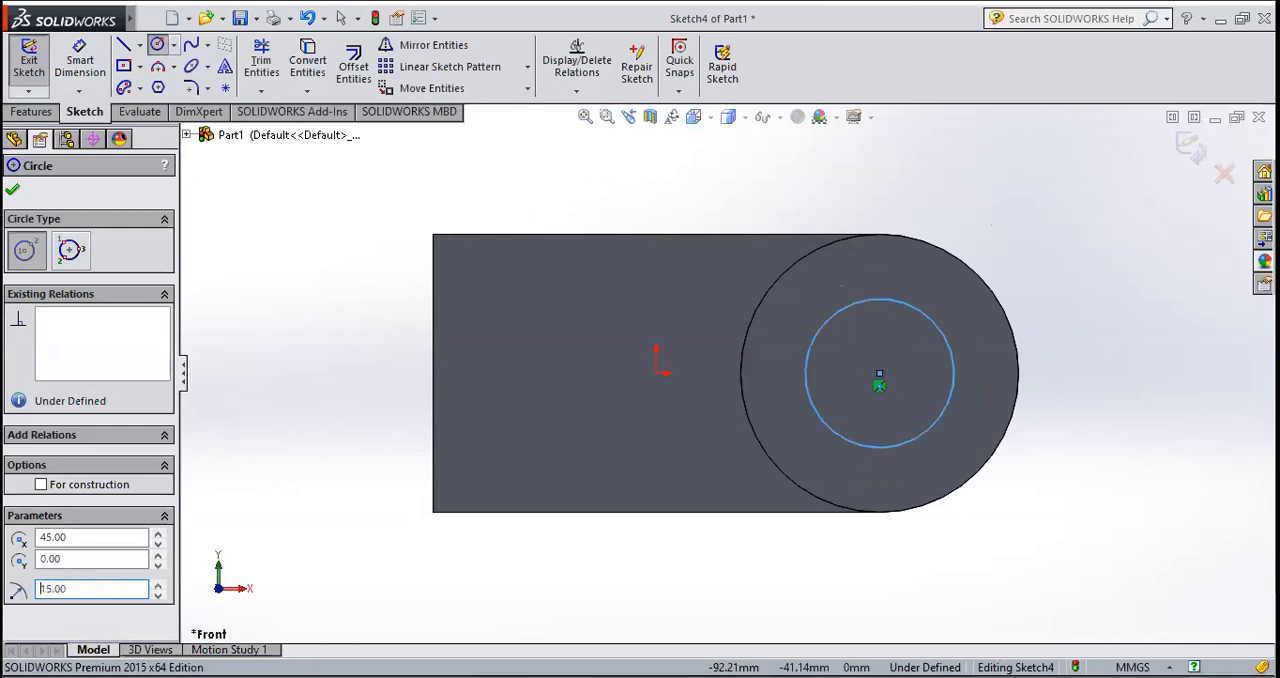
pyautogui.click(13, 190)
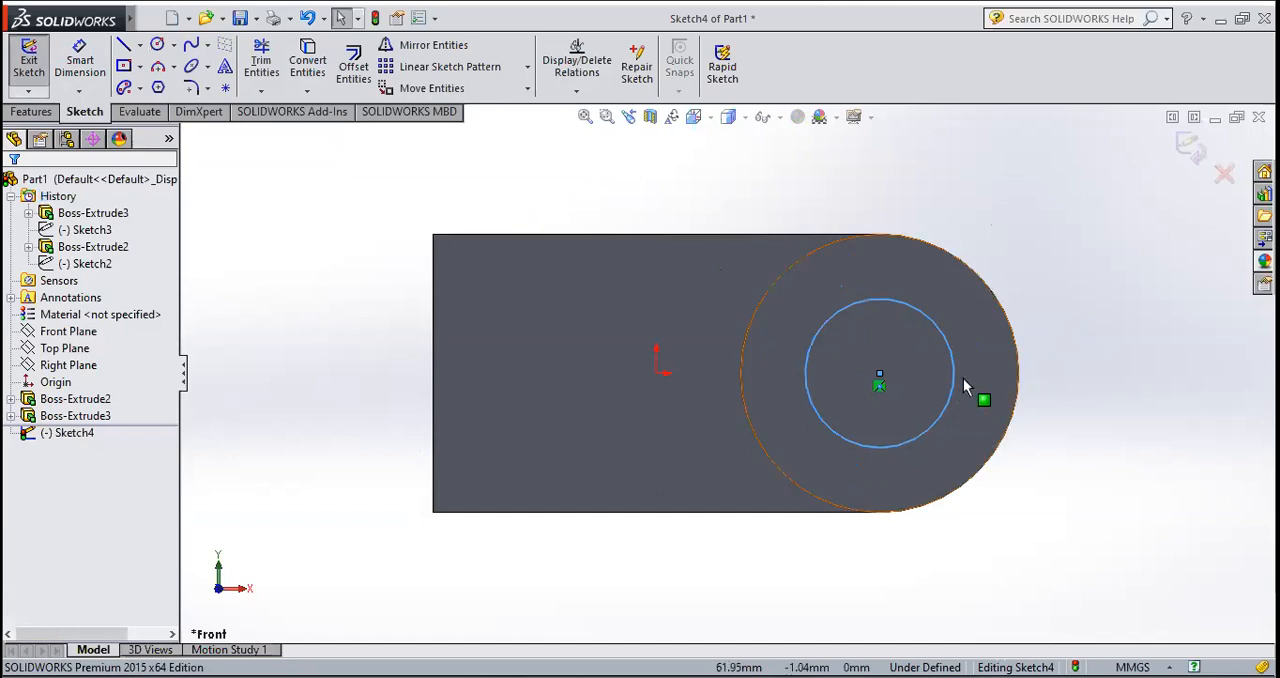
# Step: Draw a horizontal infinite-length centerline through the centre of the 15 mm radius circle
pyautogui.click(141, 45)
pyautogui.click(155, 82)
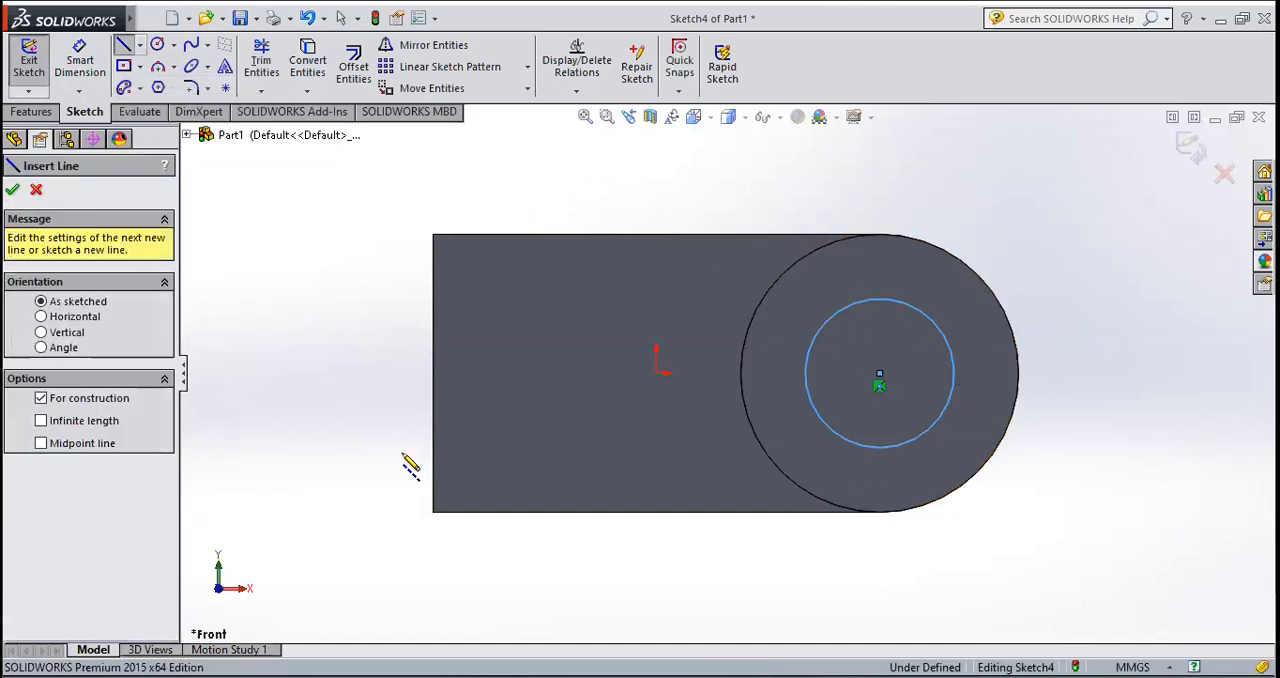
pyautogui.click(121, 421)
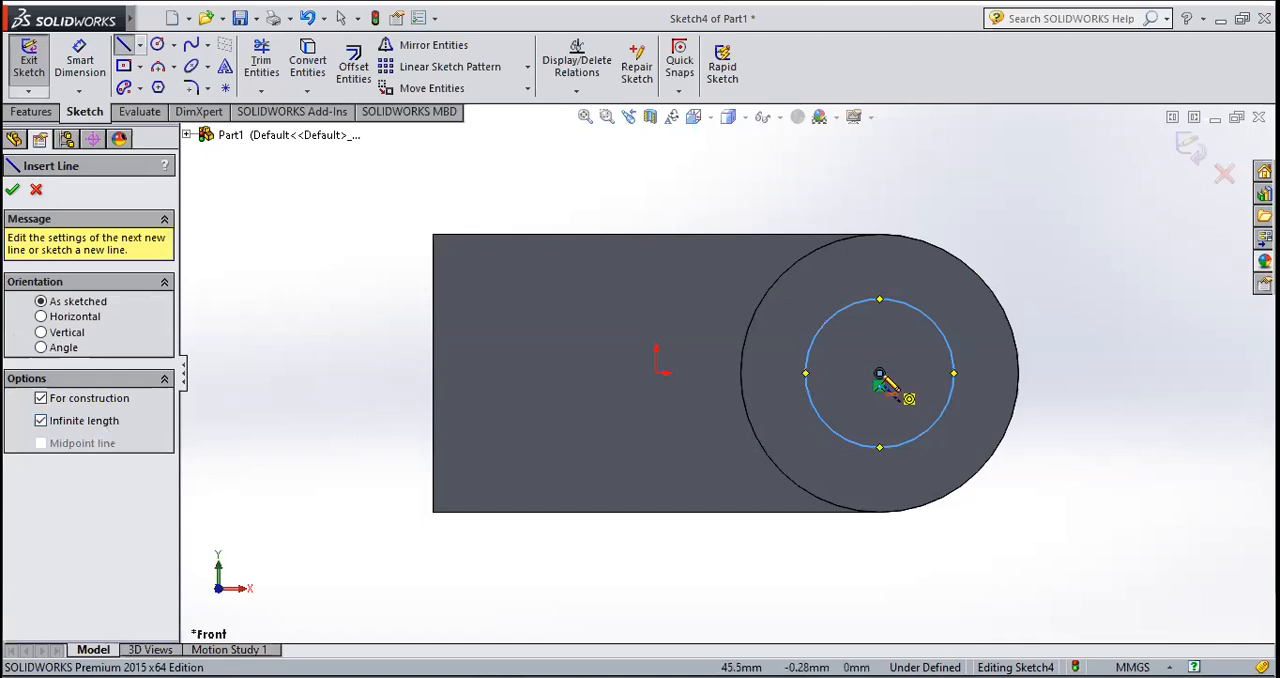
pyautogui.click(880, 373)
pyautogui.click(1083, 378)
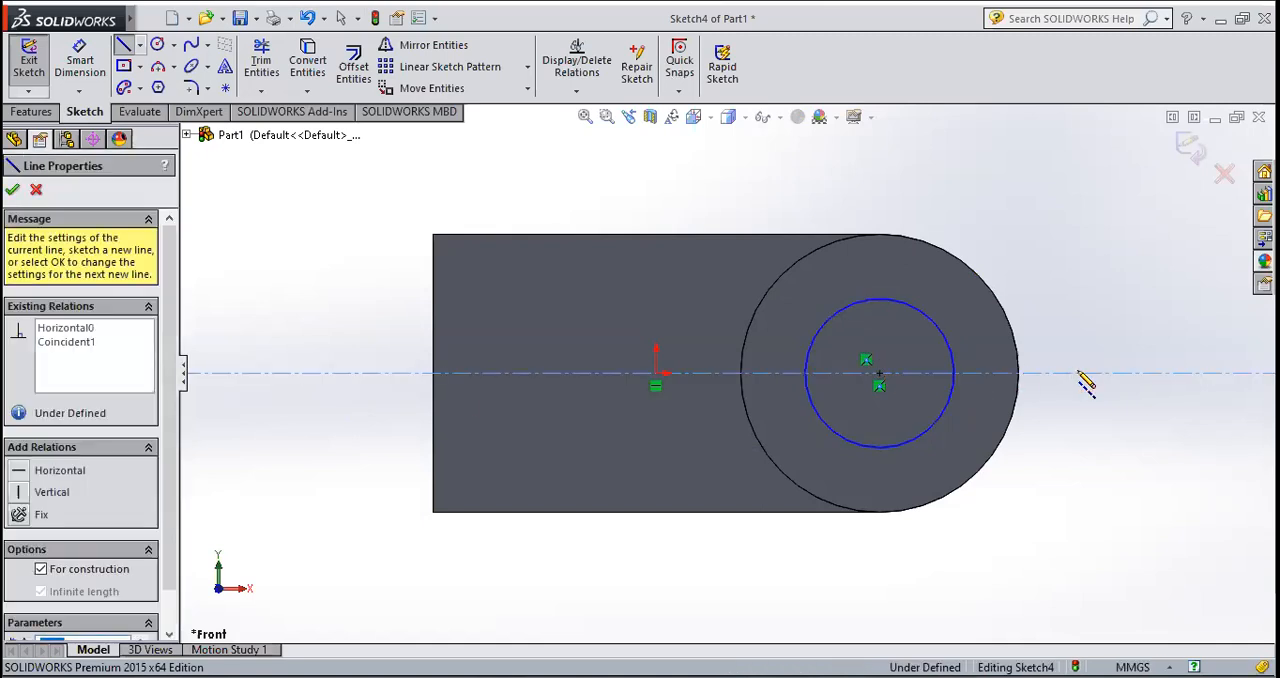
pyautogui.press('Escape')
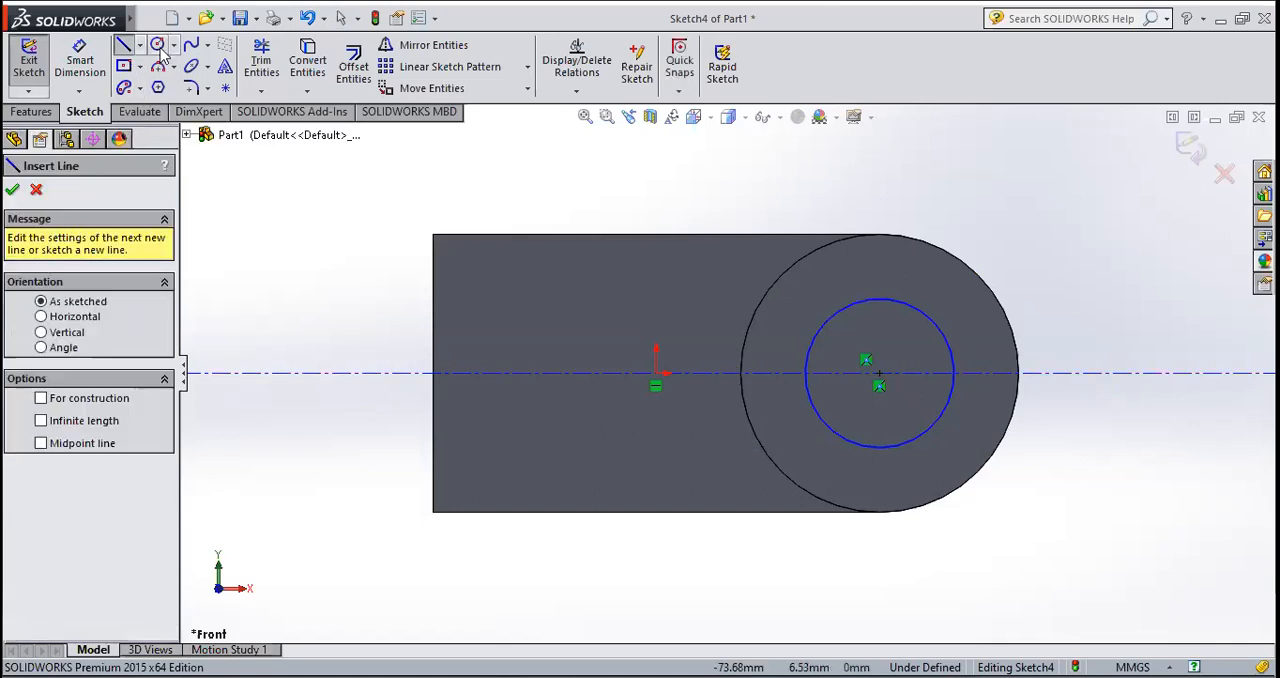
# Step: Sketch a second concentric circle of 28 mm radius, matching the boss's outer edge
pyautogui.click(158, 45)
pyautogui.click(878, 372)
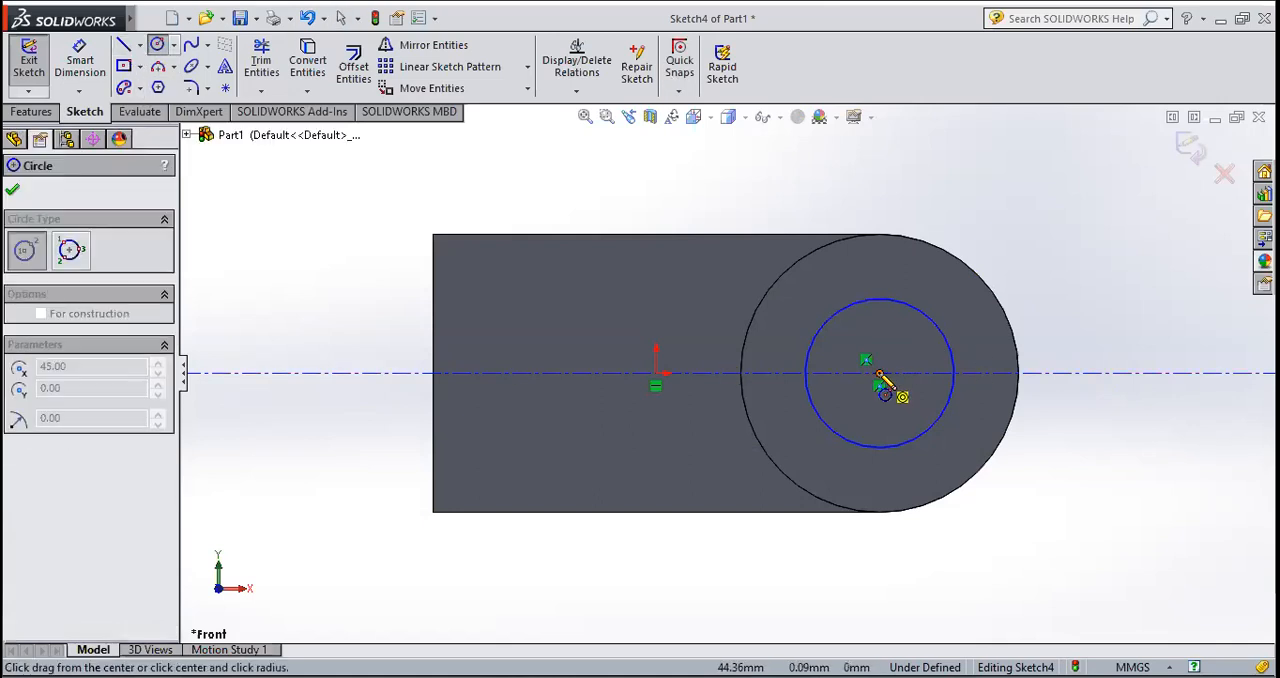
pyautogui.click(983, 298)
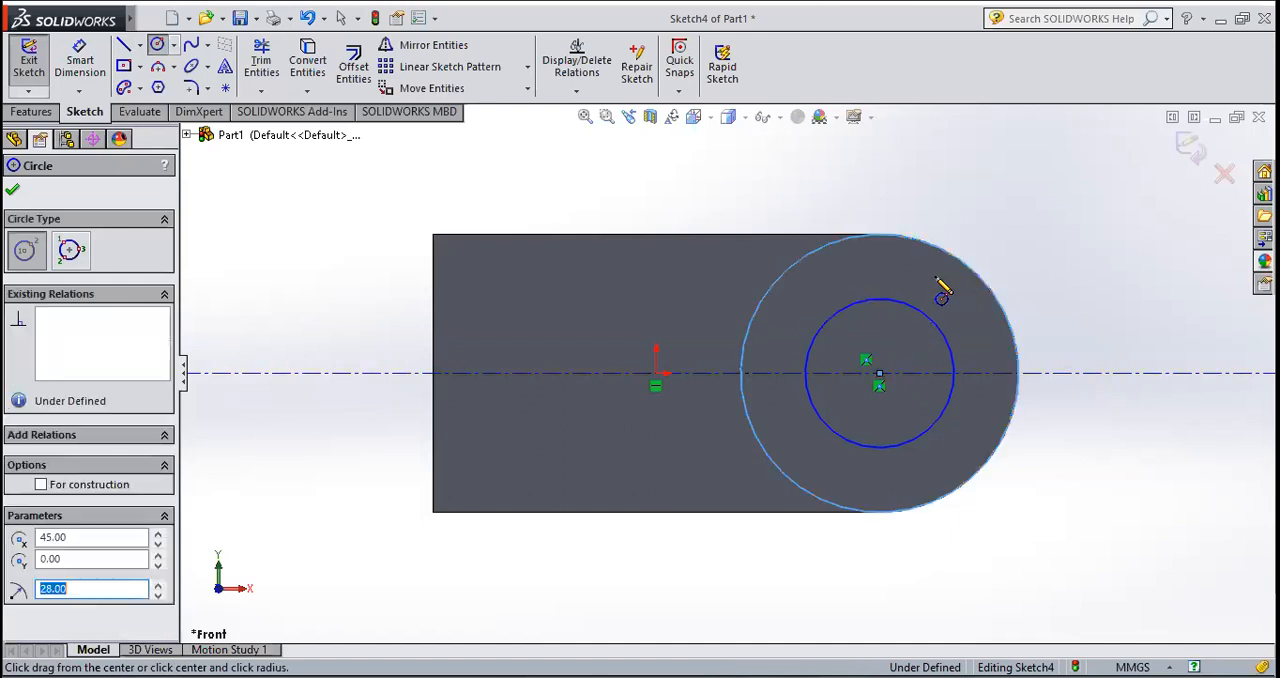
pyautogui.press('Escape')
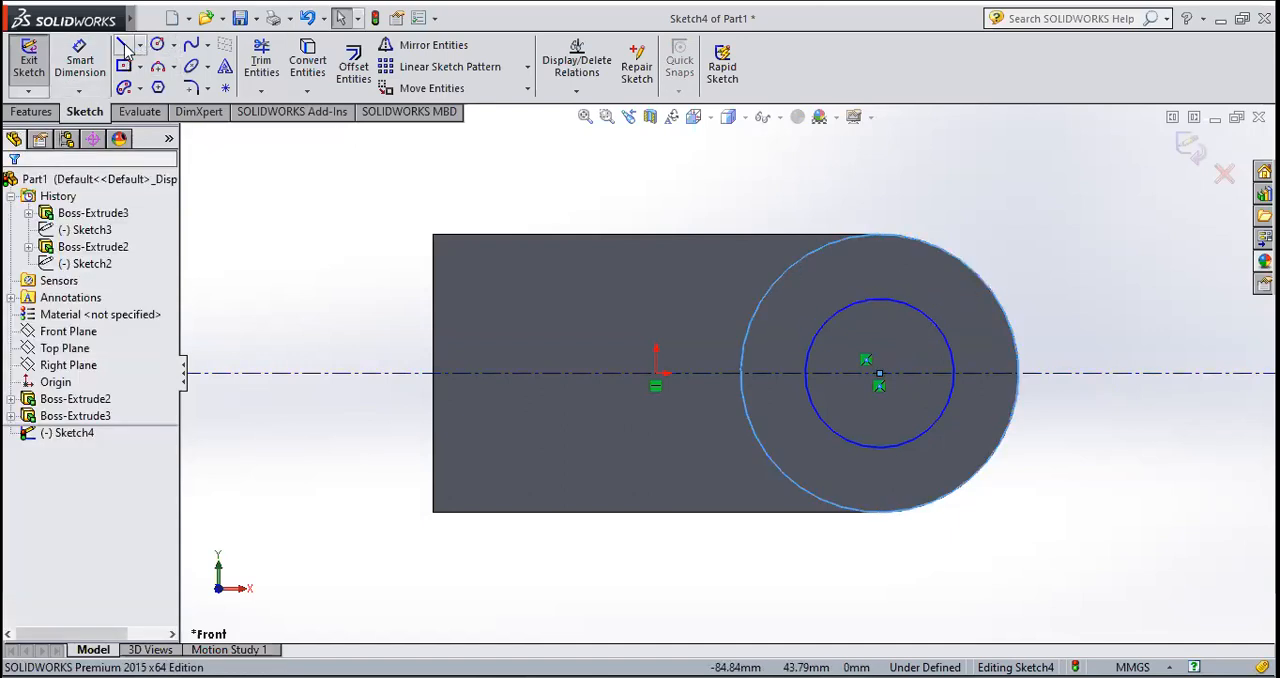
# Step: Draw a horizontal line about 36 mm long from the circles' centre along the centerline to beyond the boss's rounded edge
pyautogui.click(879, 373)
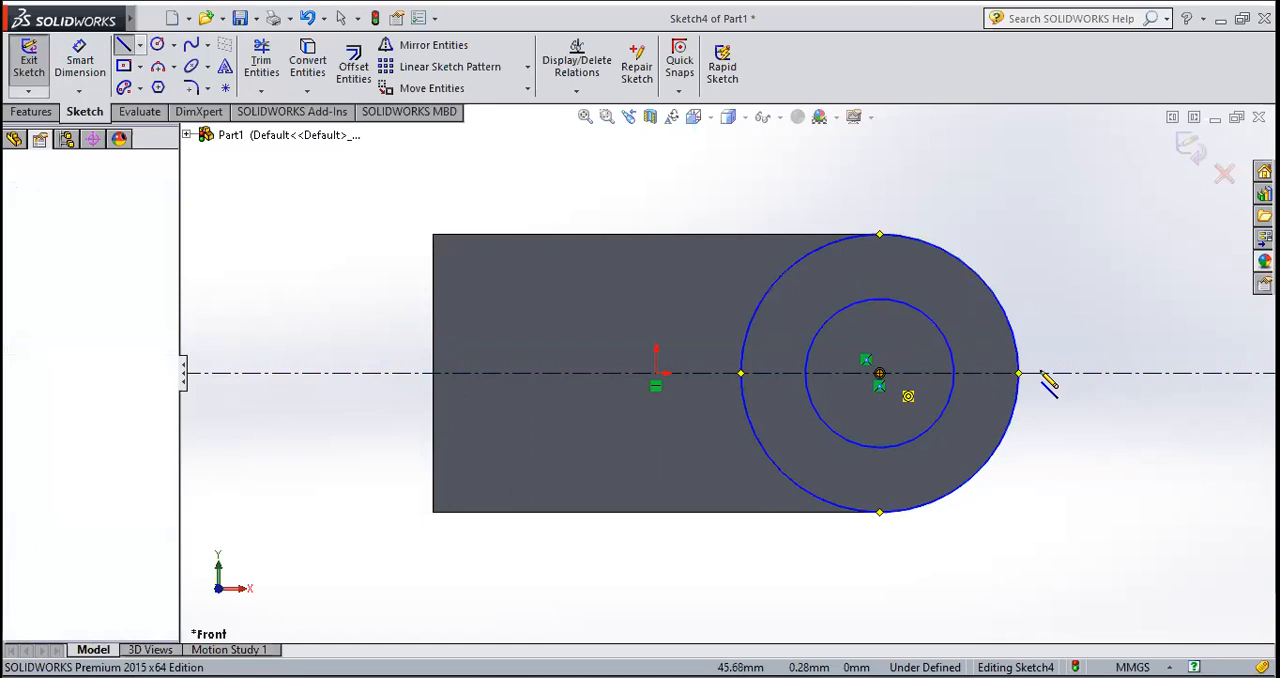
pyautogui.click(1058, 373)
pyautogui.press('Escape')
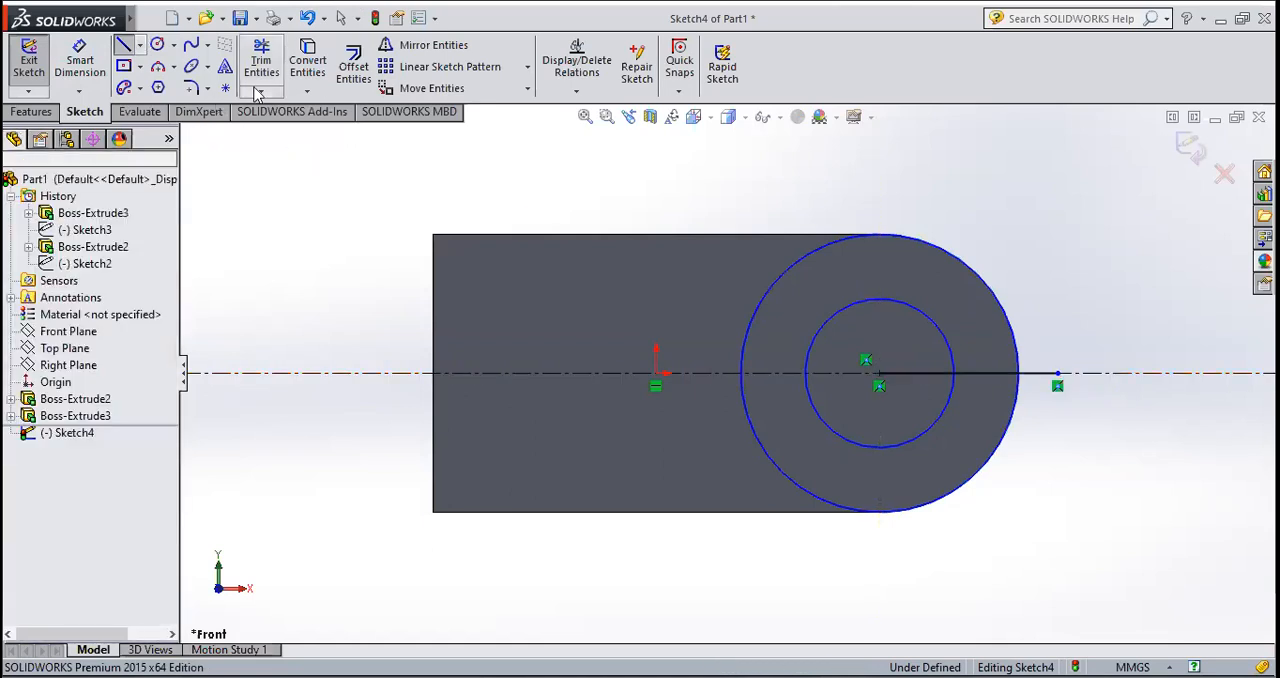
# Step: Offset the horizontal line by 3 mm bi-directionally, with dimensions added
pyautogui.click(356, 66)
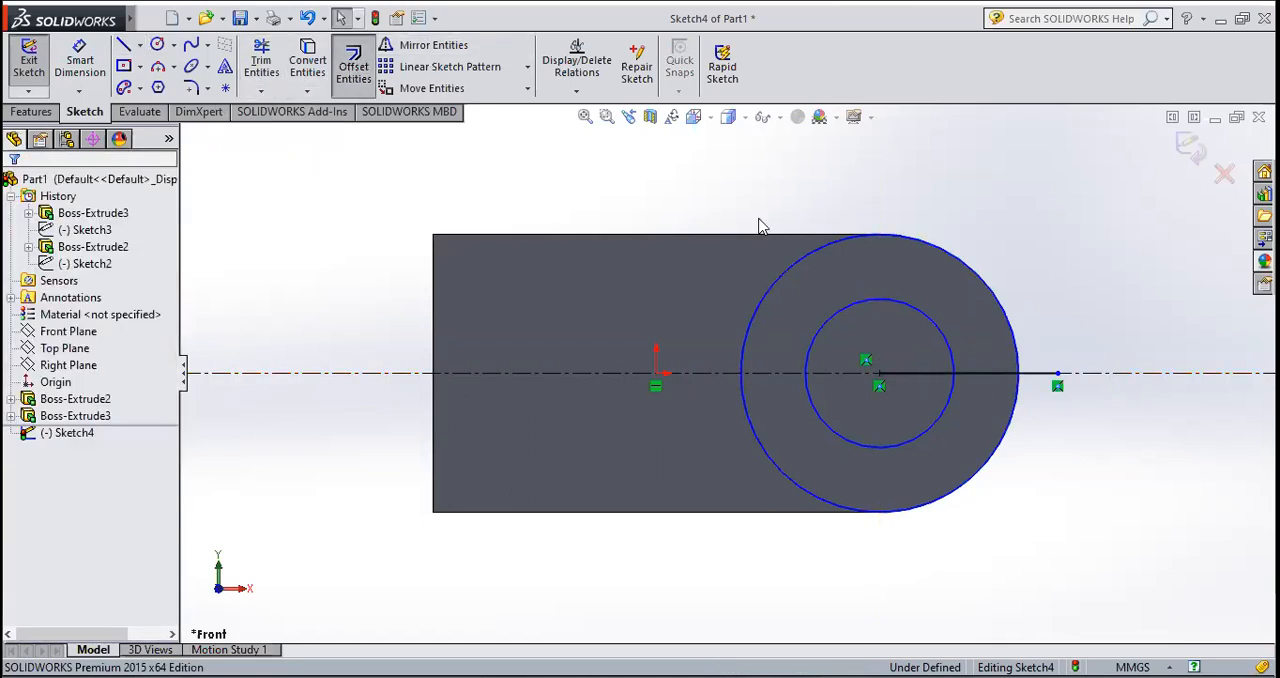
pyautogui.click(999, 376)
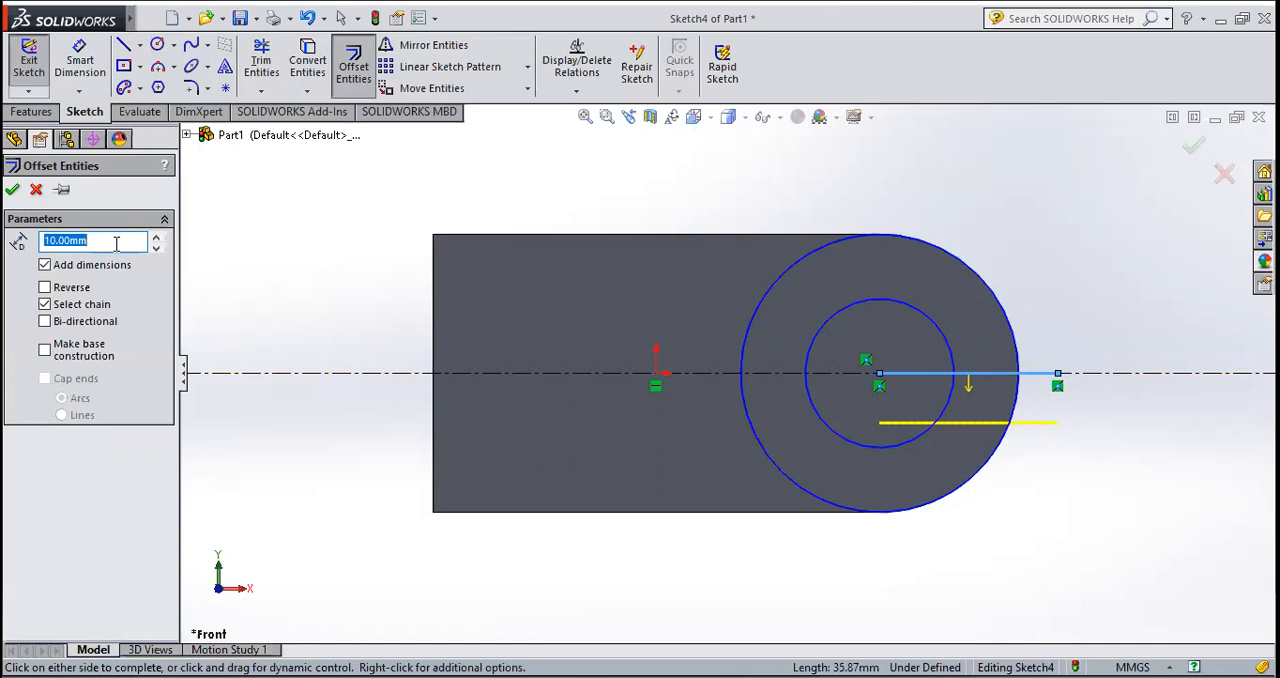
pyautogui.write('3')
pyautogui.press('Return')
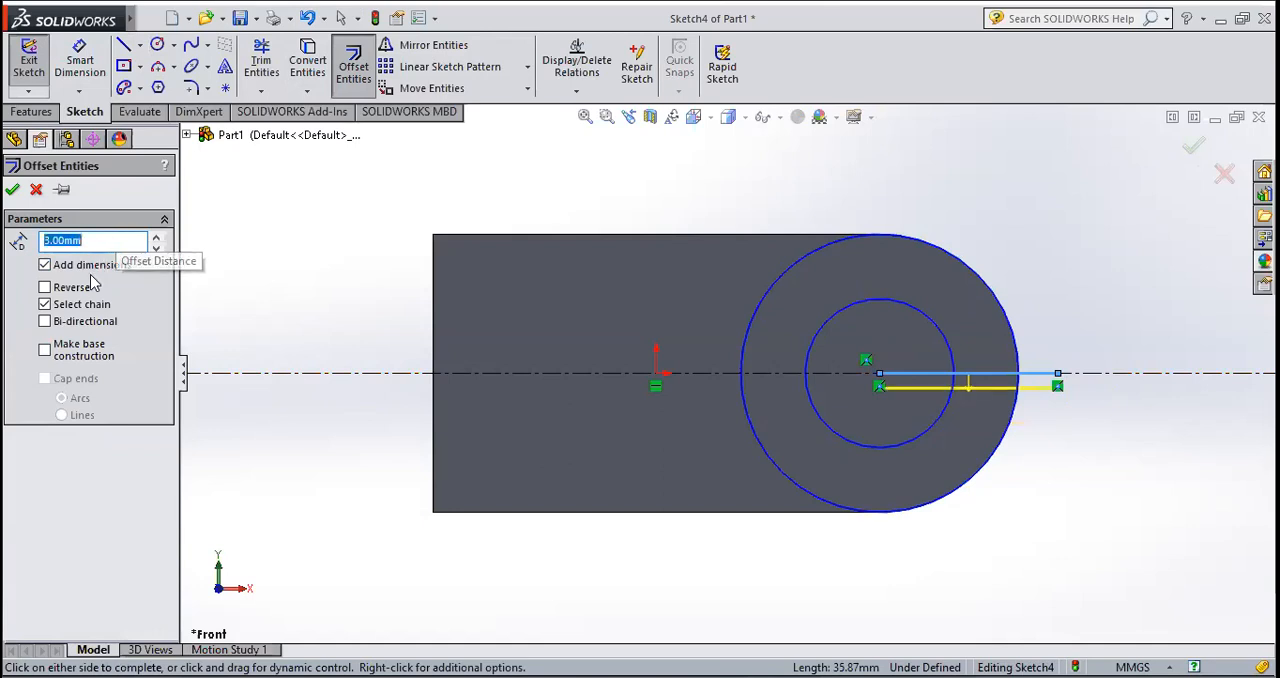
pyautogui.click(85, 322)
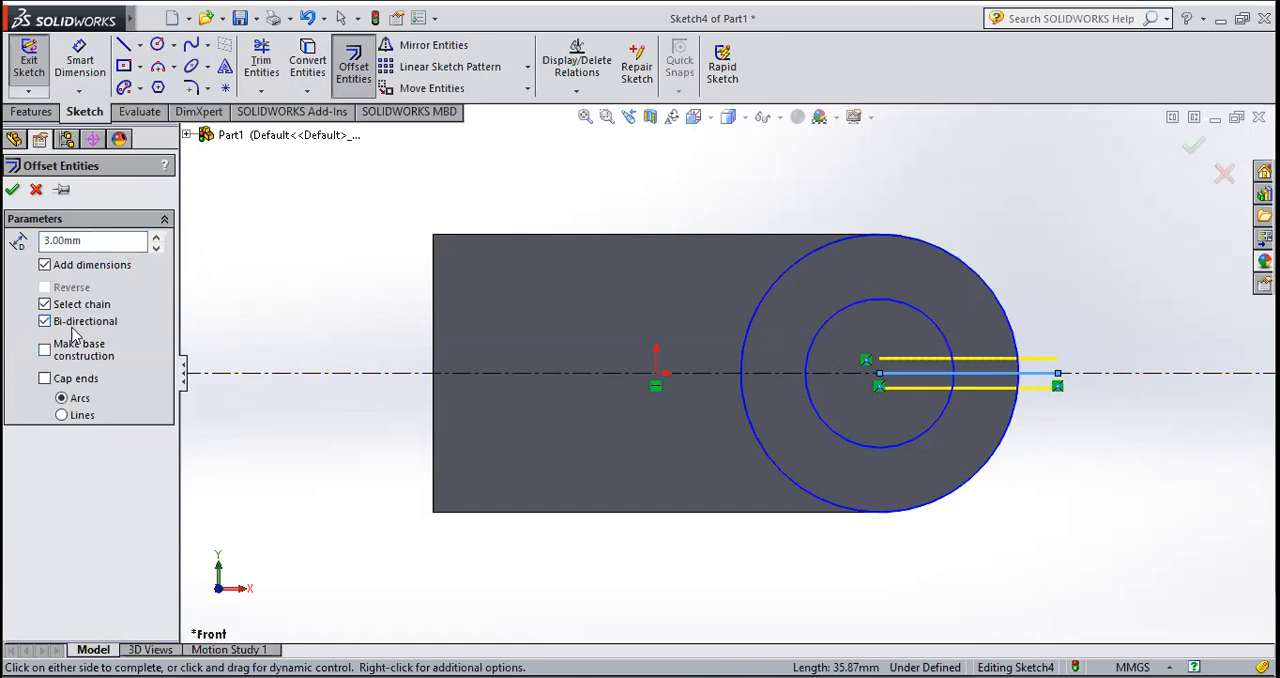
pyautogui.click(13, 191)
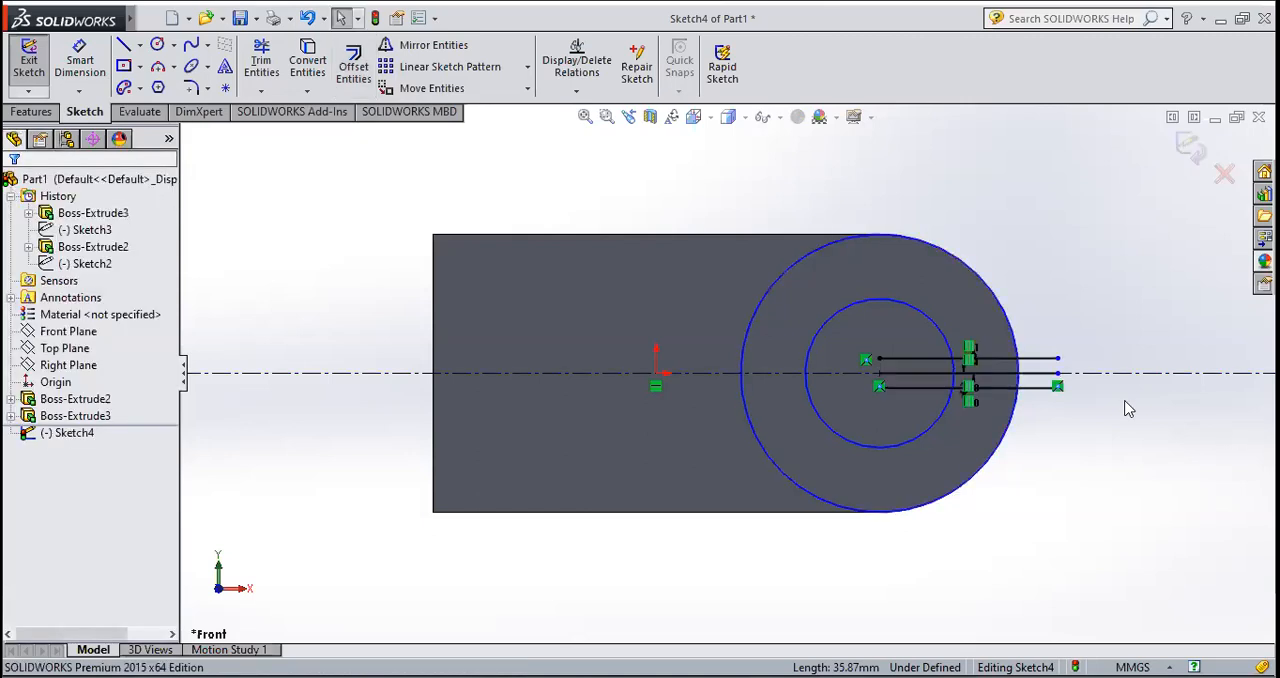
# Step: Delete the original solid line midway between the two offset lines
pyautogui.scroll(-3, 1128, 408)
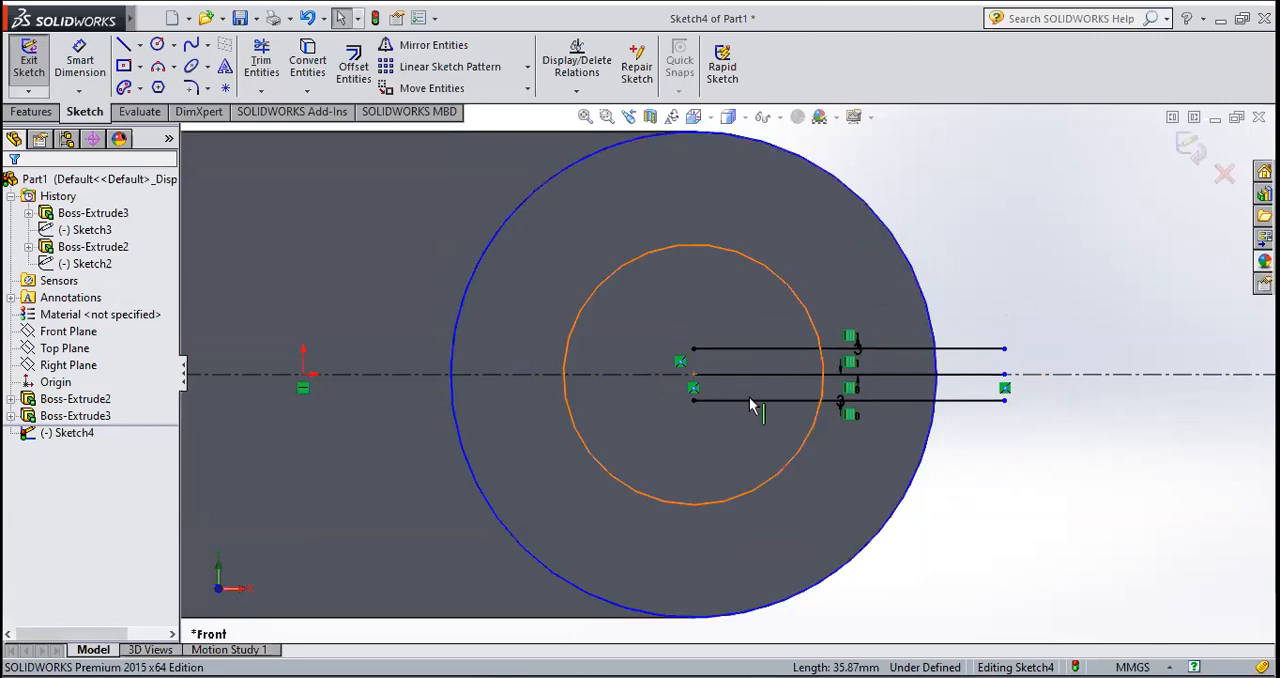
pyautogui.click(898, 374)
pyautogui.press('Delete')
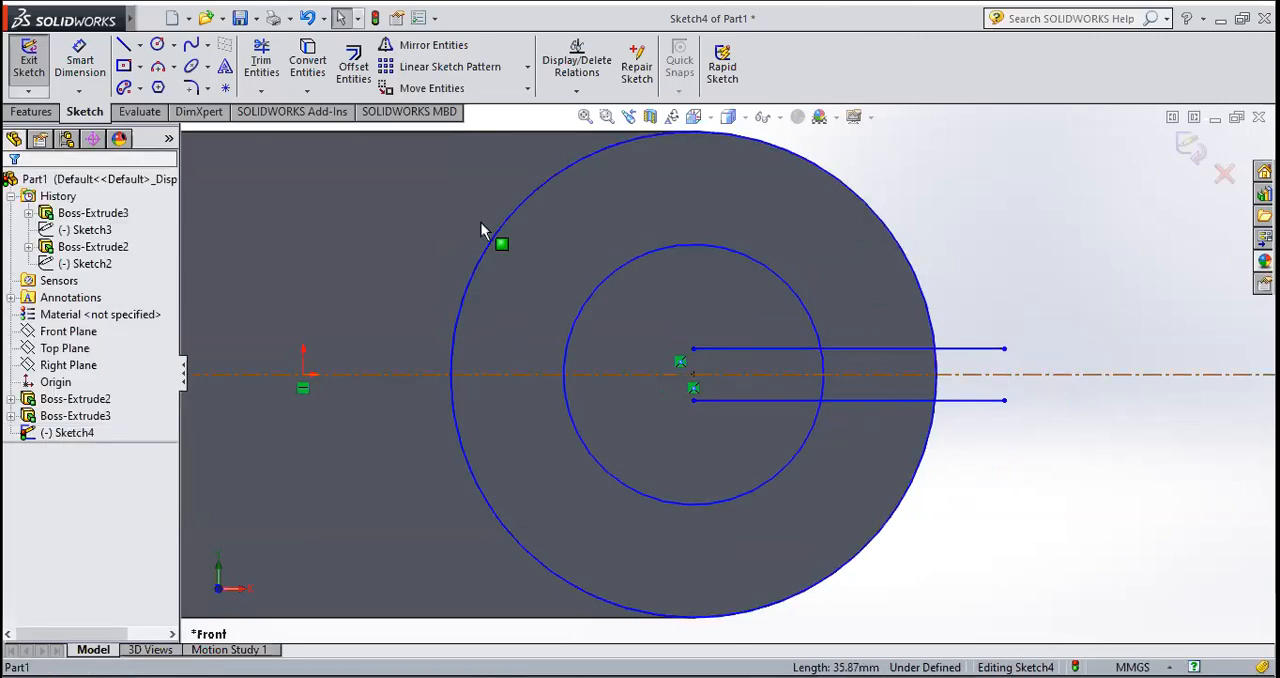
# Step: Power trim the outer circle down to the short arc between the offset lines, and remove the line ends beyond it
pyautogui.click(261, 58)
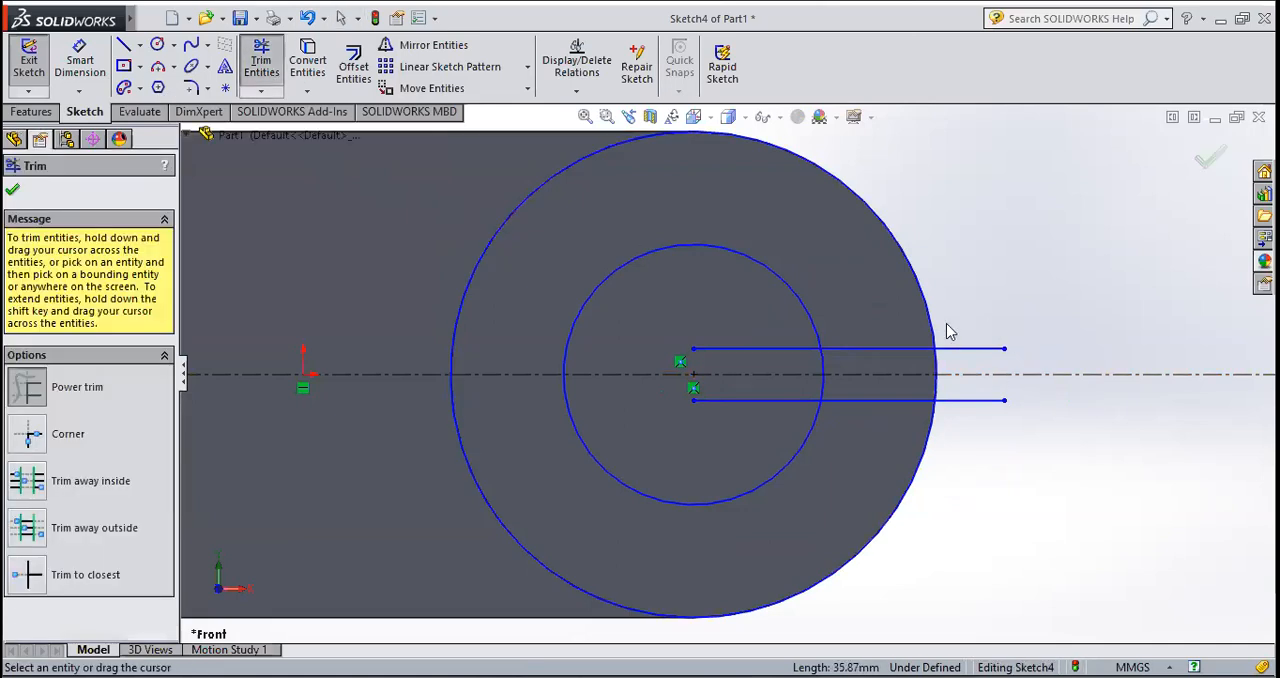
pyautogui.moveTo(737, 211); pyautogui.dragTo(812, 160)
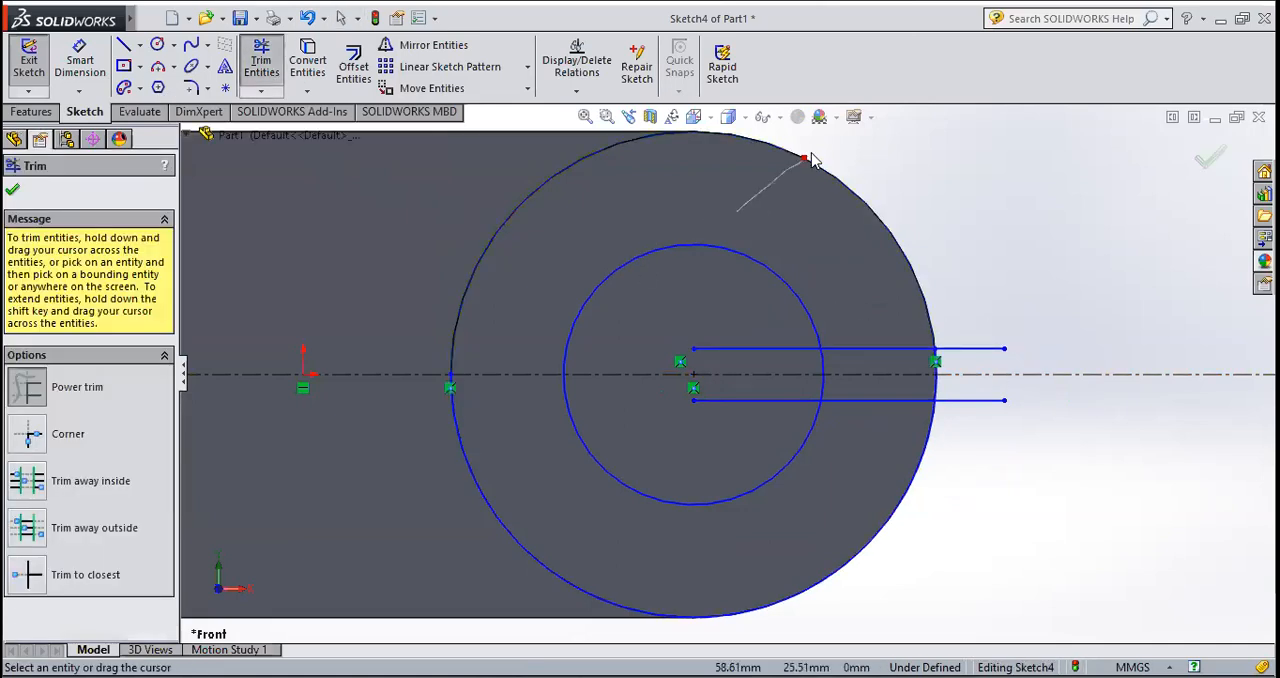
pyautogui.moveTo(942, 542); pyautogui.dragTo(841, 515)
pyautogui.scroll(-5, 950, 380)
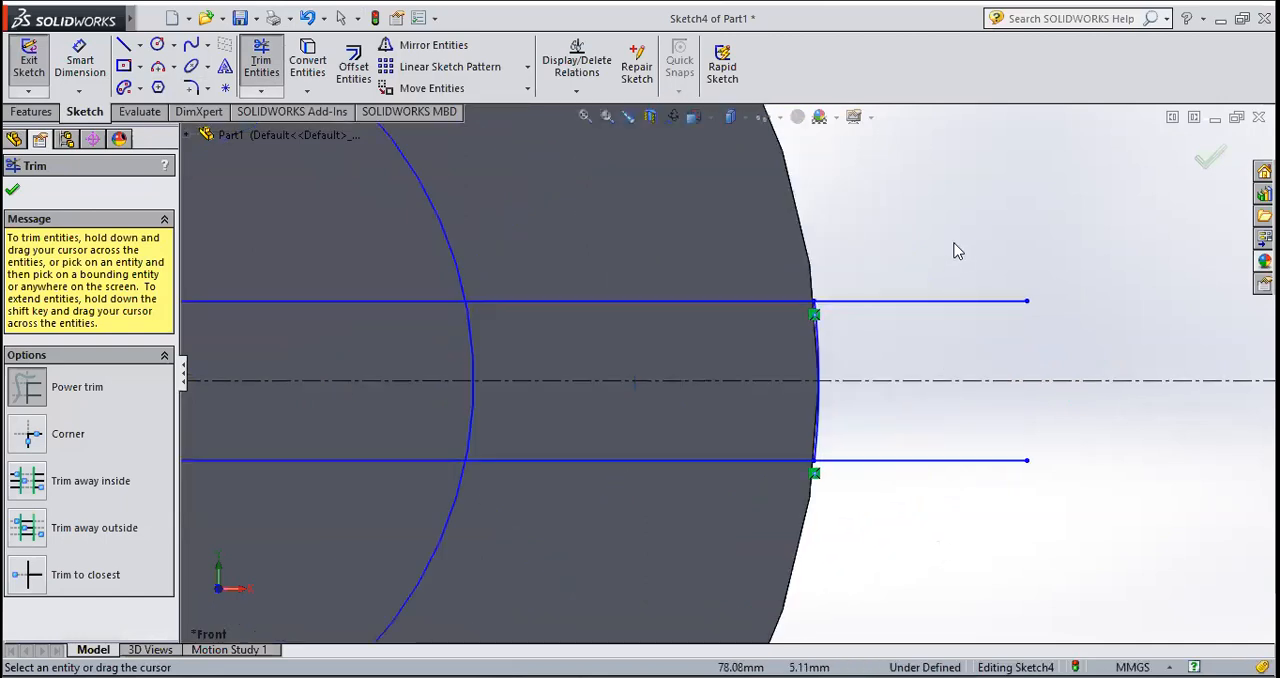
pyautogui.moveTo(962, 305); pyautogui.dragTo(946, 494)
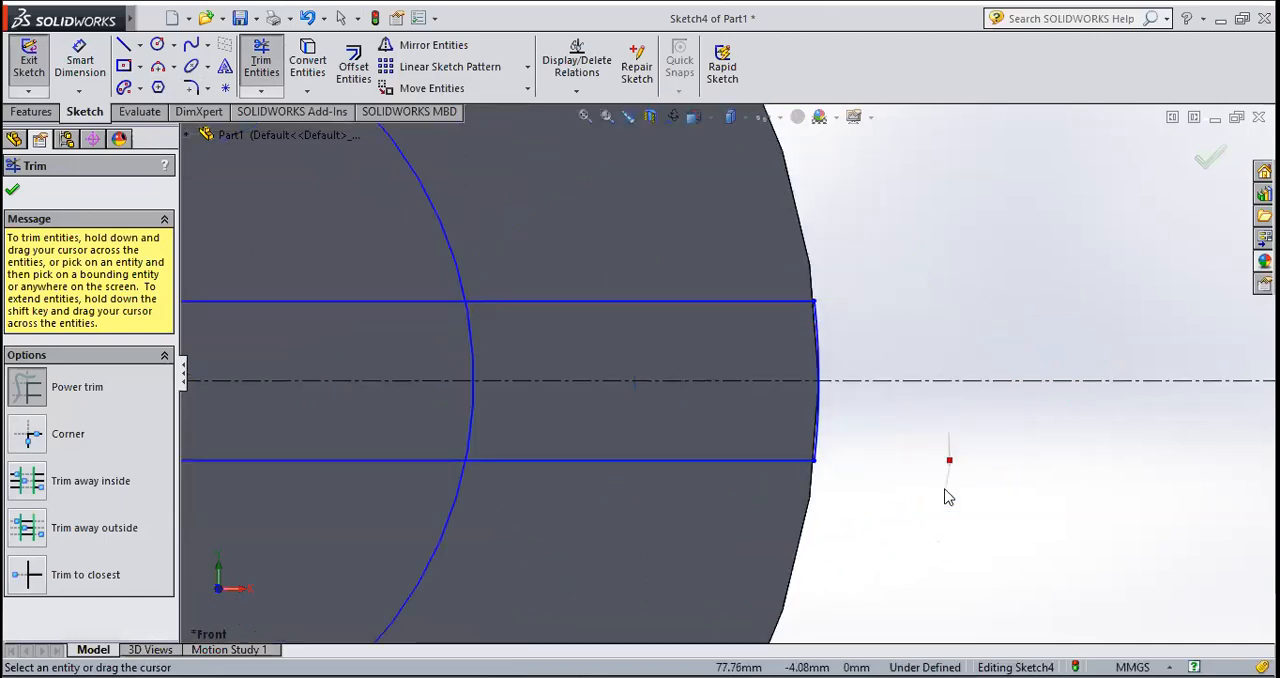
# Step: Trim the offset lines inside the inner circle and the inner arc between them, leaving one closed keyhole-shaped profile
pyautogui.scroll(2, 955, 452)
pyautogui.scroll(3, 956, 452)
pyautogui.scroll(3, 700, 430)
pyautogui.scroll(-3, 645, 340)
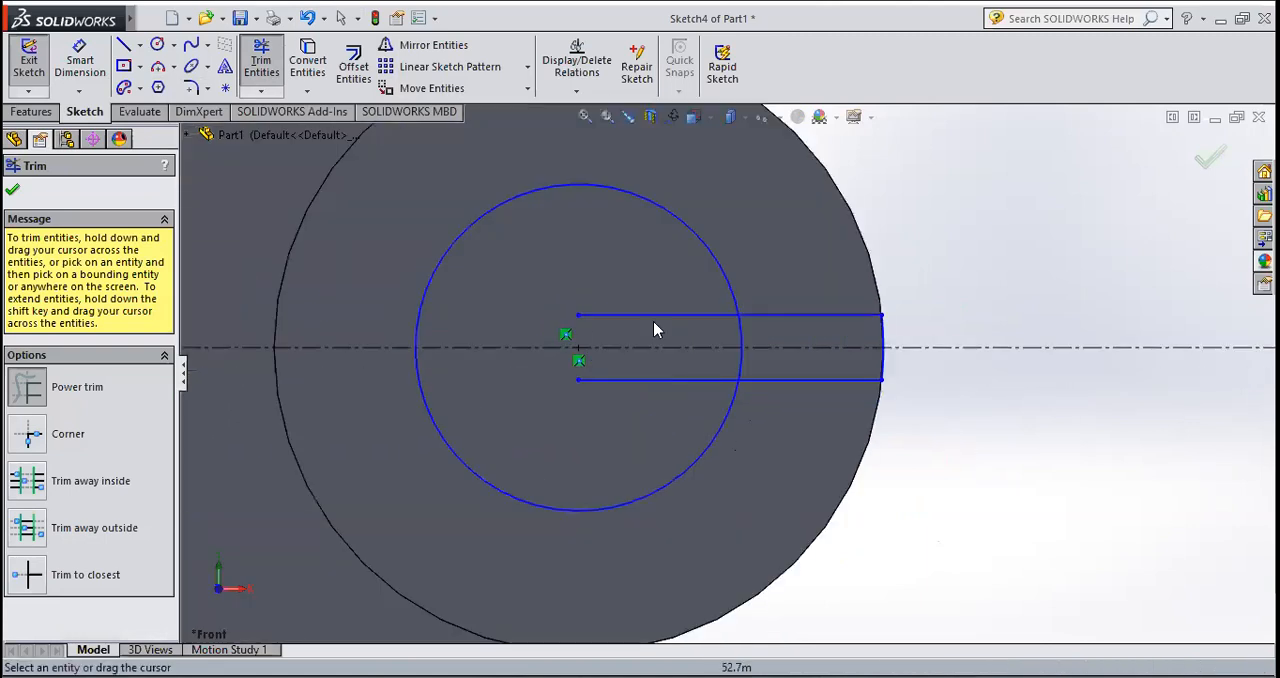
pyautogui.moveTo(656, 290); pyautogui.dragTo(666, 329)
pyautogui.moveTo(666, 377)
pyautogui.mouseDown()
pyautogui.moveTo(770, 365)
pyautogui.moveTo(732, 354)
pyautogui.moveTo(752, 348)
pyautogui.moveTo(786, 356)
pyautogui.mouseUp()
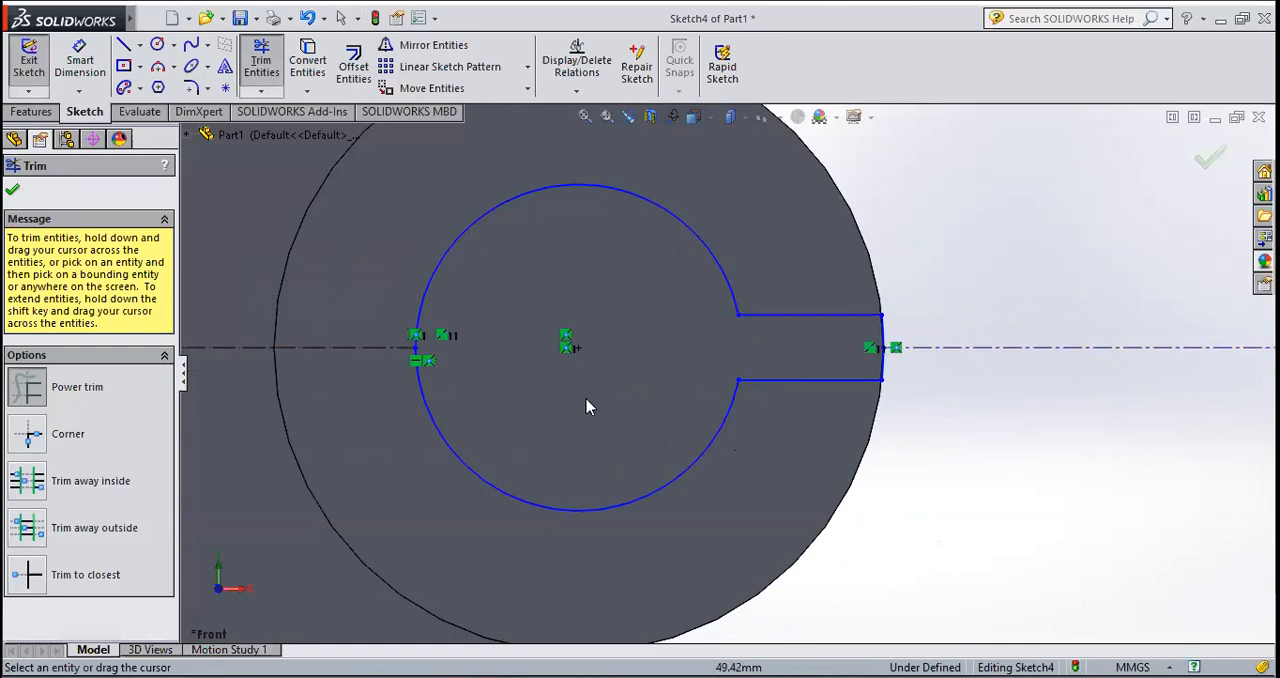
# Step: Exit trimming and delete the two remaining centerline segments on either side of the keyhole profile
pyautogui.press('Escape')
pyautogui.click(1029, 349)
pyautogui.press('Delete')
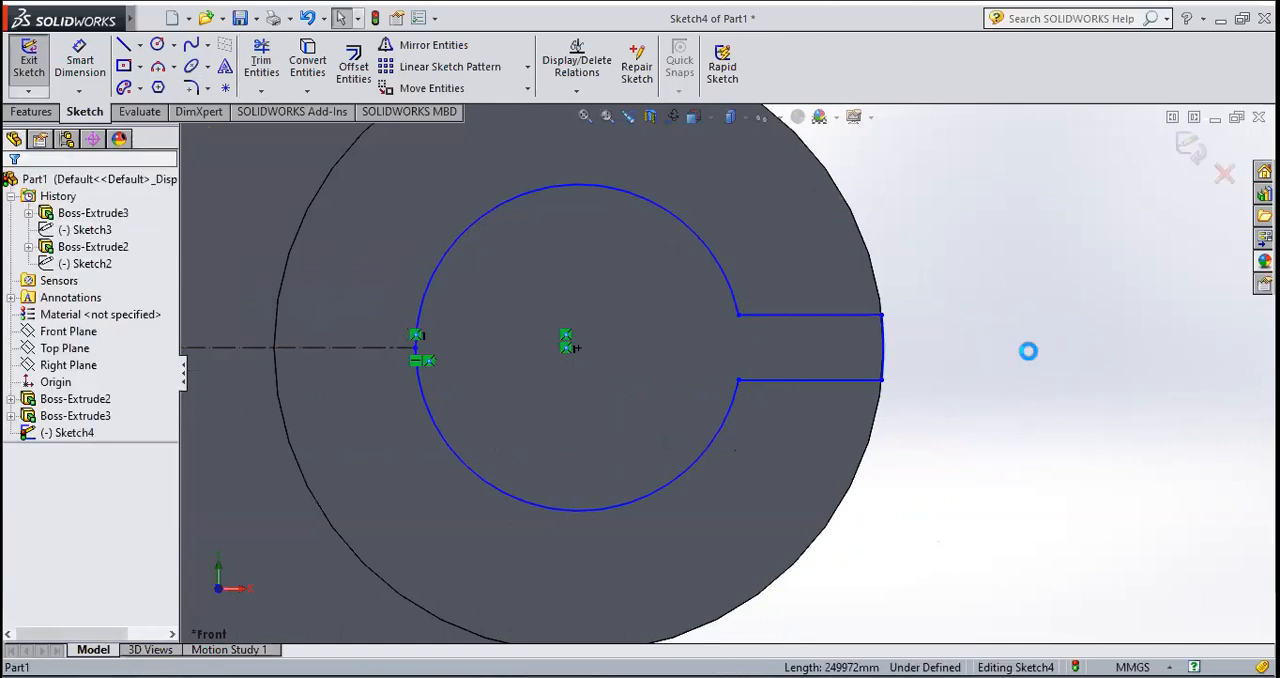
pyautogui.scroll(7, 1036, 352)
pyautogui.scroll(3, 730, 370)
pyautogui.scroll(-4, 580, 390)
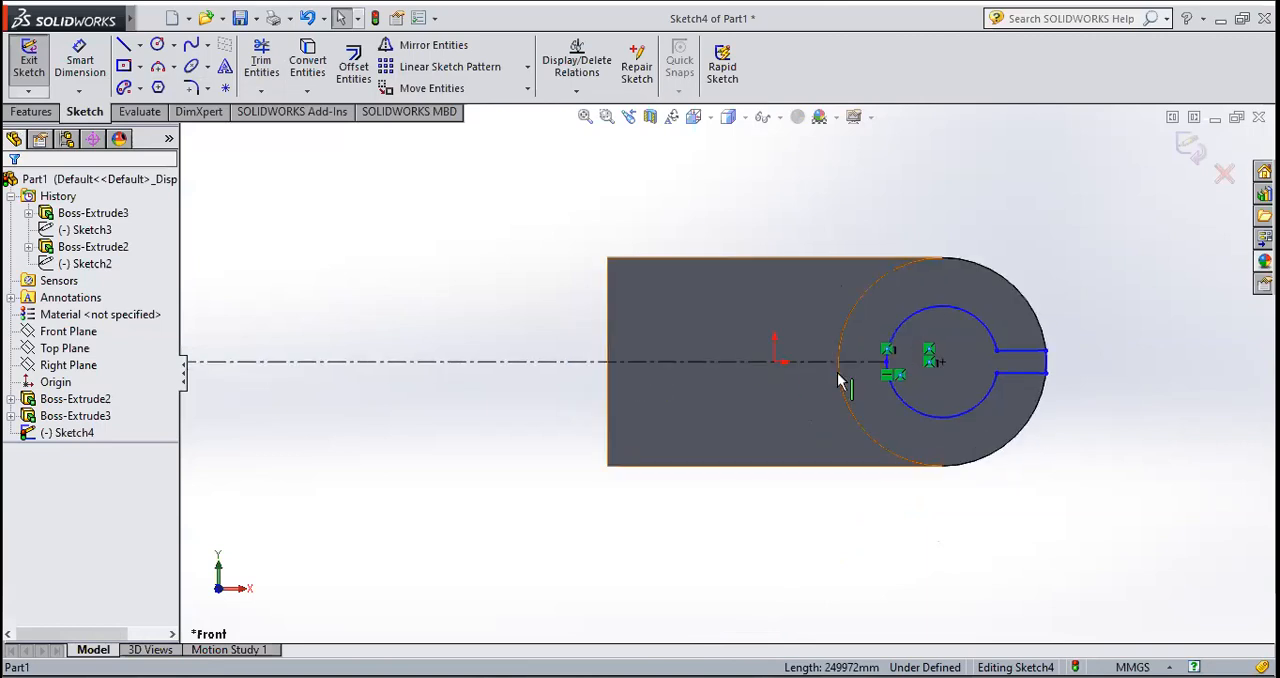
pyautogui.click(860, 361)
pyautogui.press('Delete')
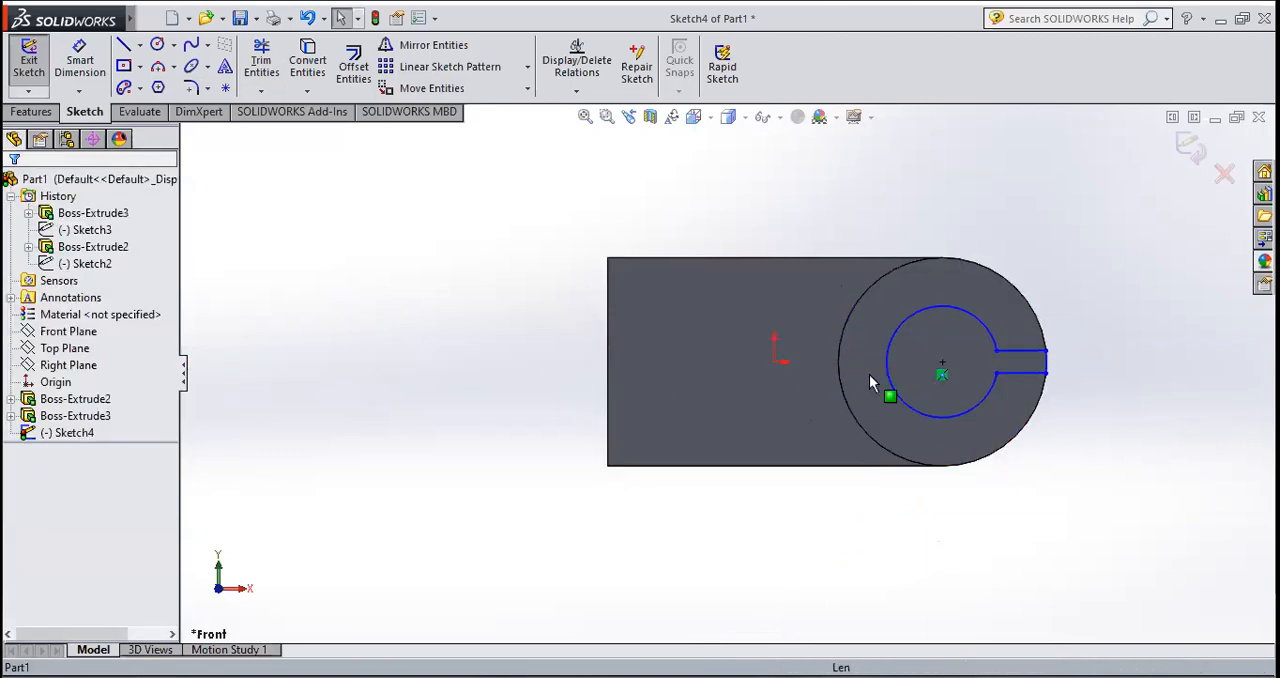
# Step: Exit the sketch and cut-extrude the keyhole profile through the boss and base with a blind depth of 70 mm
pyautogui.scroll(-2, 1012, 393)
pyautogui.moveTo(984, 402); pyautogui.dragTo(1009, 303, button='middle')
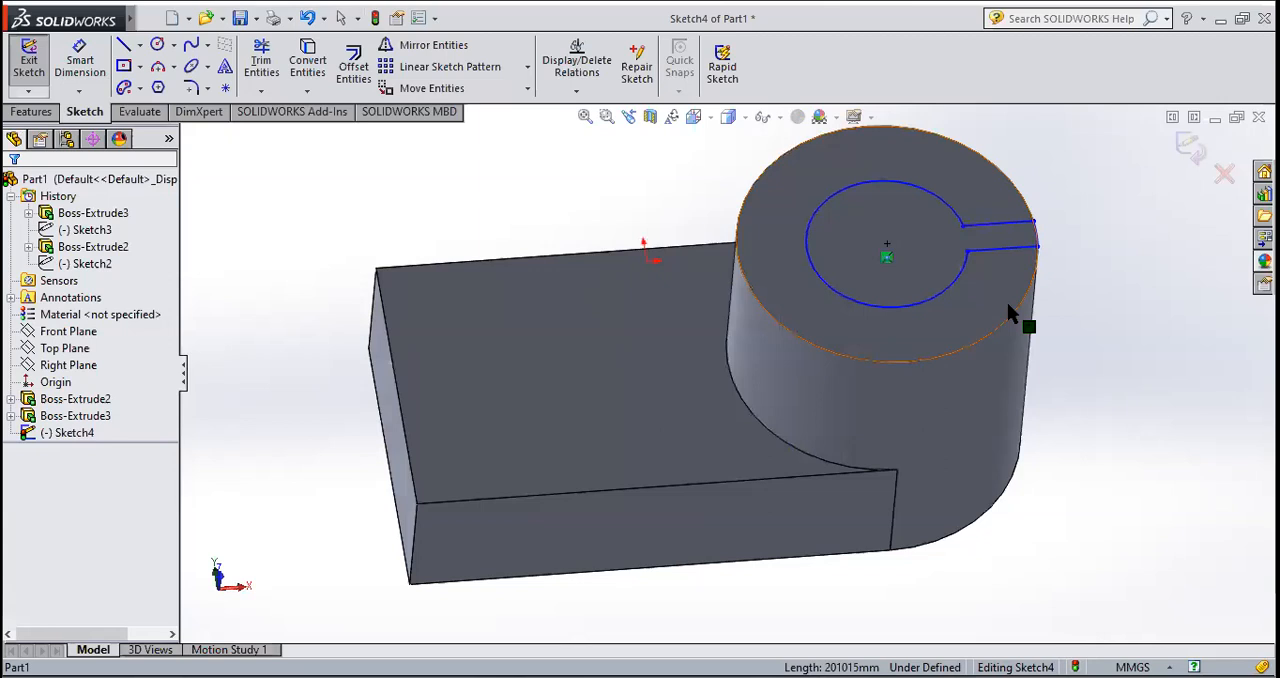
pyautogui.click(40, 73)
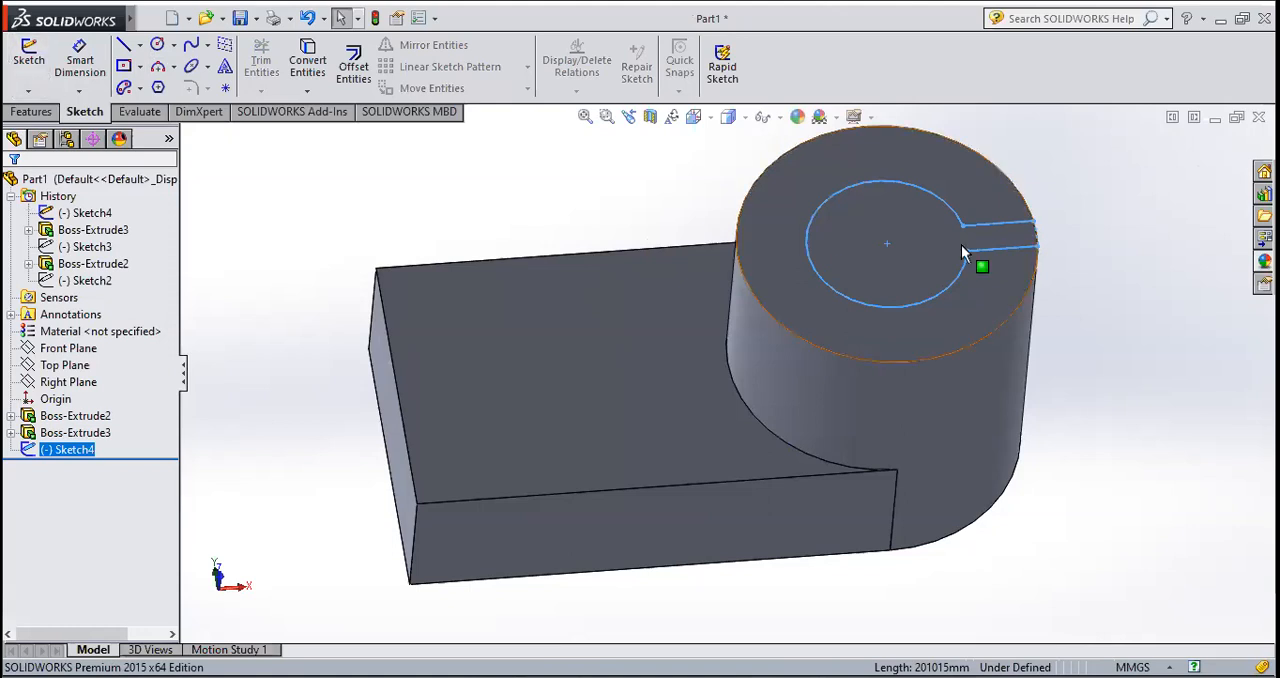
pyautogui.click(31, 111)
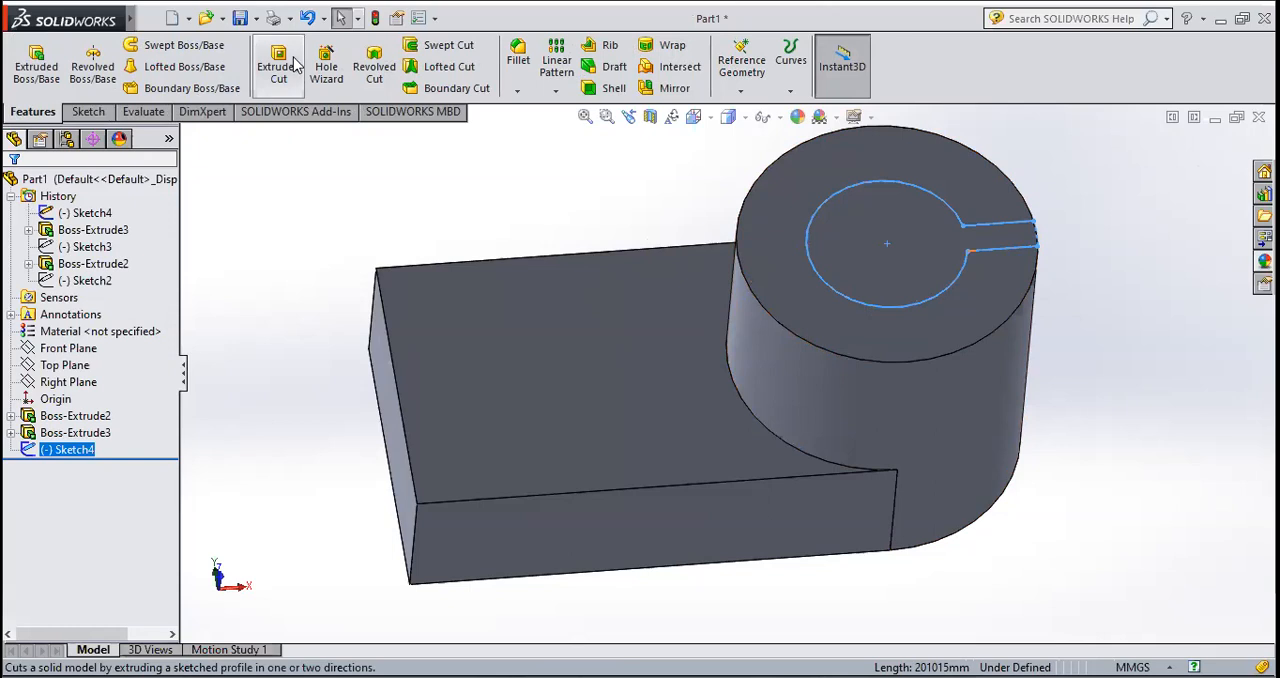
pyautogui.click(293, 63)
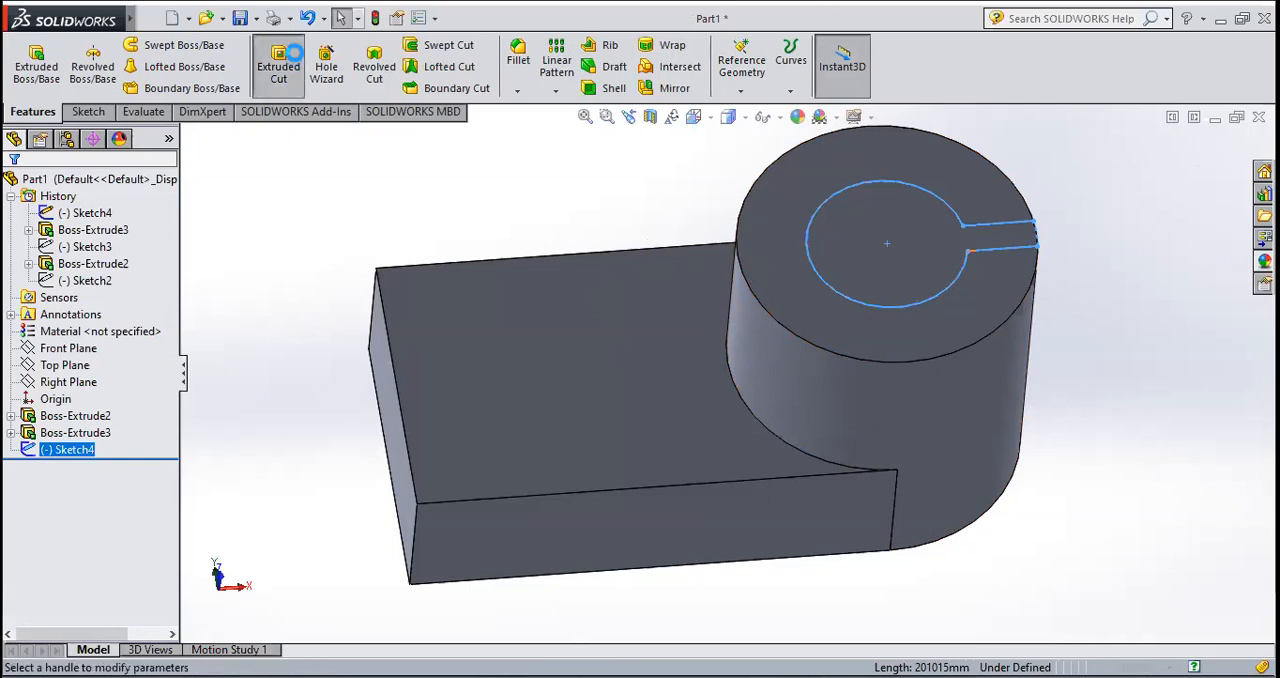
pyautogui.moveTo(1036, 547); pyautogui.dragTo(811, 398, button='middle')
pyautogui.moveTo(808, 361); pyautogui.dragTo(960, 485)
pyautogui.moveTo(898, 507); pyautogui.dragTo(833, 511, button='middle')
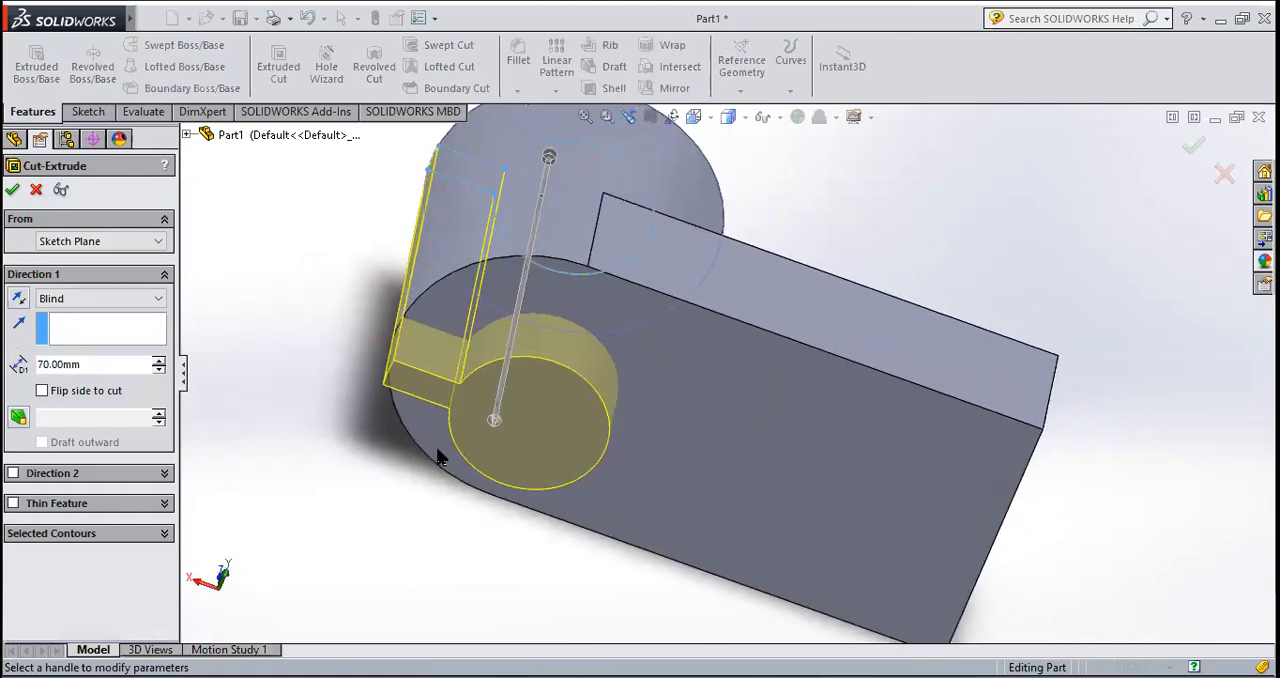
pyautogui.click(11, 194)
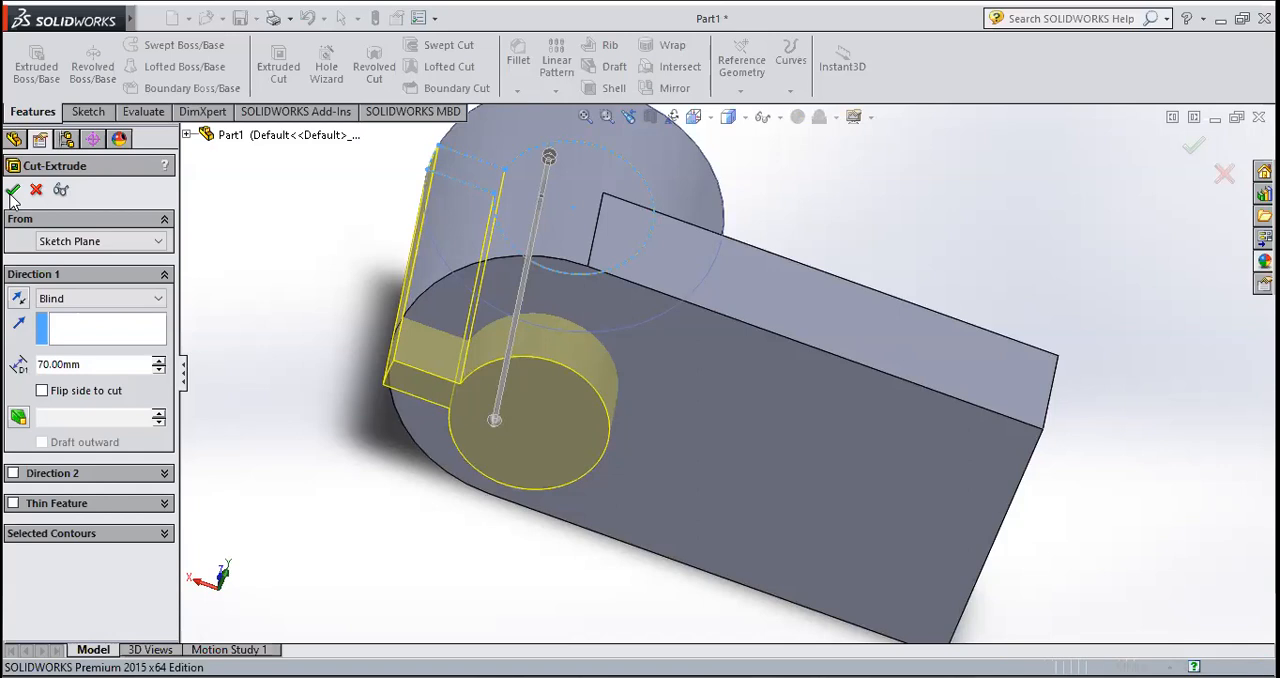
pyautogui.click(878, 207)
# Step: Start a new sketch on the base's flat rectangular end face, opposite the boss
pyautogui.moveTo(780, 278)
pyautogui.mouseDown(button='middle')
pyautogui.moveTo(914, 403)
pyautogui.moveTo(946, 555)
pyautogui.moveTo(936, 640)
pyautogui.moveTo(903, 449)
pyautogui.moveTo(923, 366)
pyautogui.mouseUp(button='middle')
pyautogui.moveTo(575, 424); pyautogui.dragTo(791, 457, button='middle')
pyautogui.scroll(5, 794, 461)
pyautogui.scroll(-4, 679, 375)
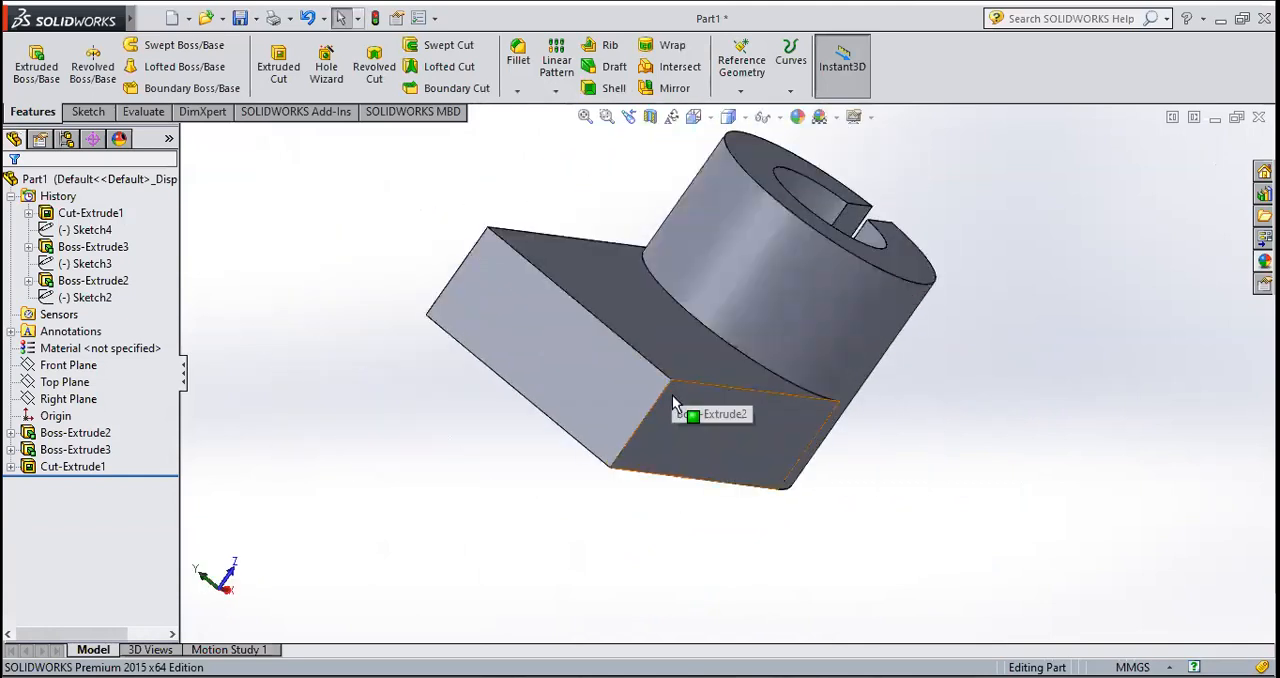
pyautogui.moveTo(652, 410); pyautogui.dragTo(599, 414, button='middle')
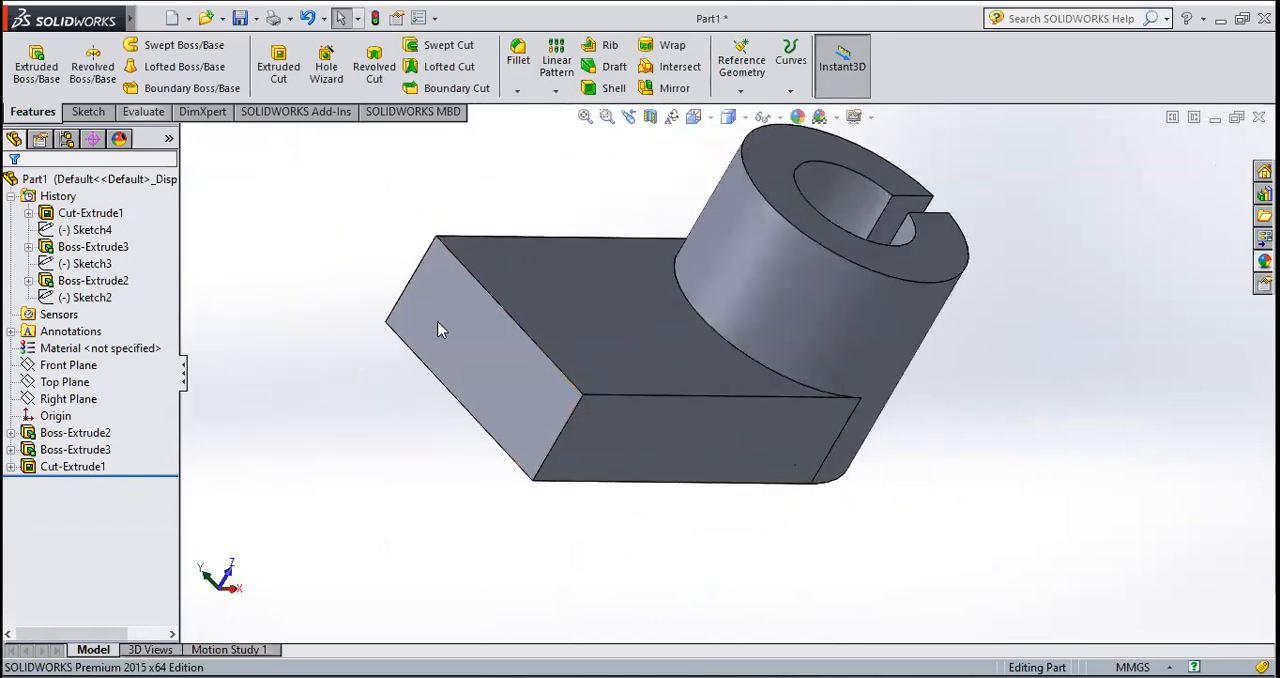
pyautogui.click(467, 332)
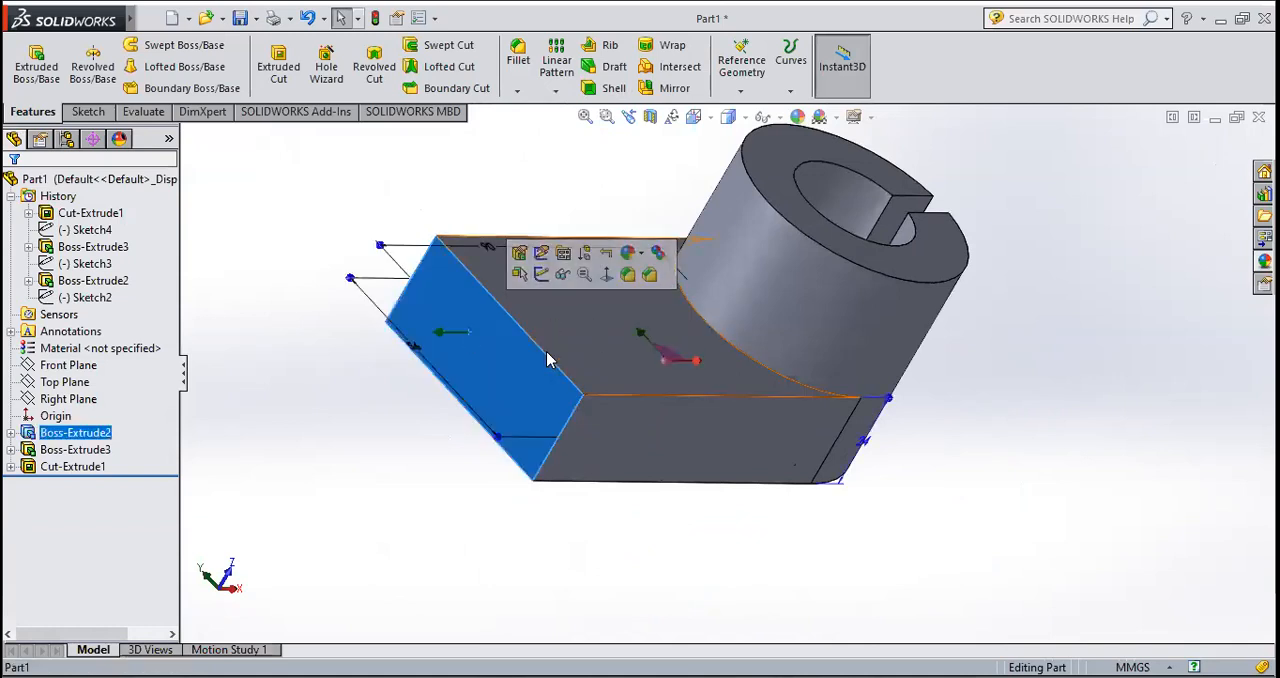
pyautogui.click(105, 113)
pyautogui.click(29, 62)
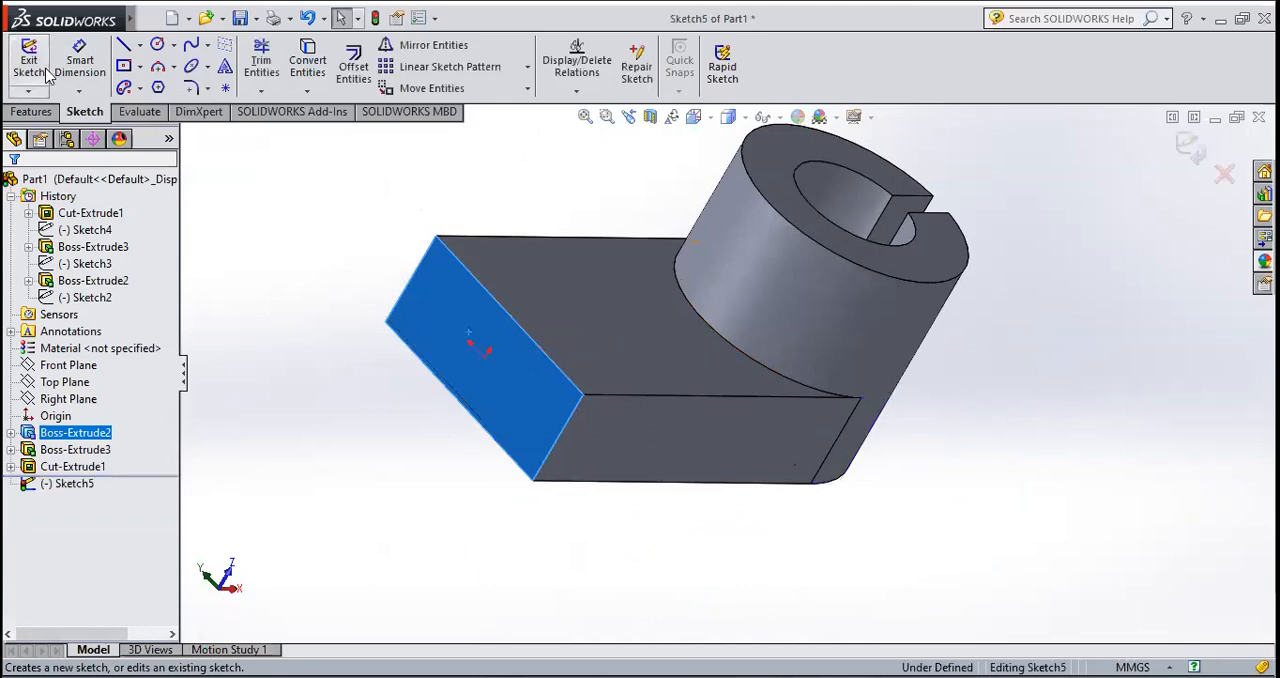
pyautogui.click(695, 117)
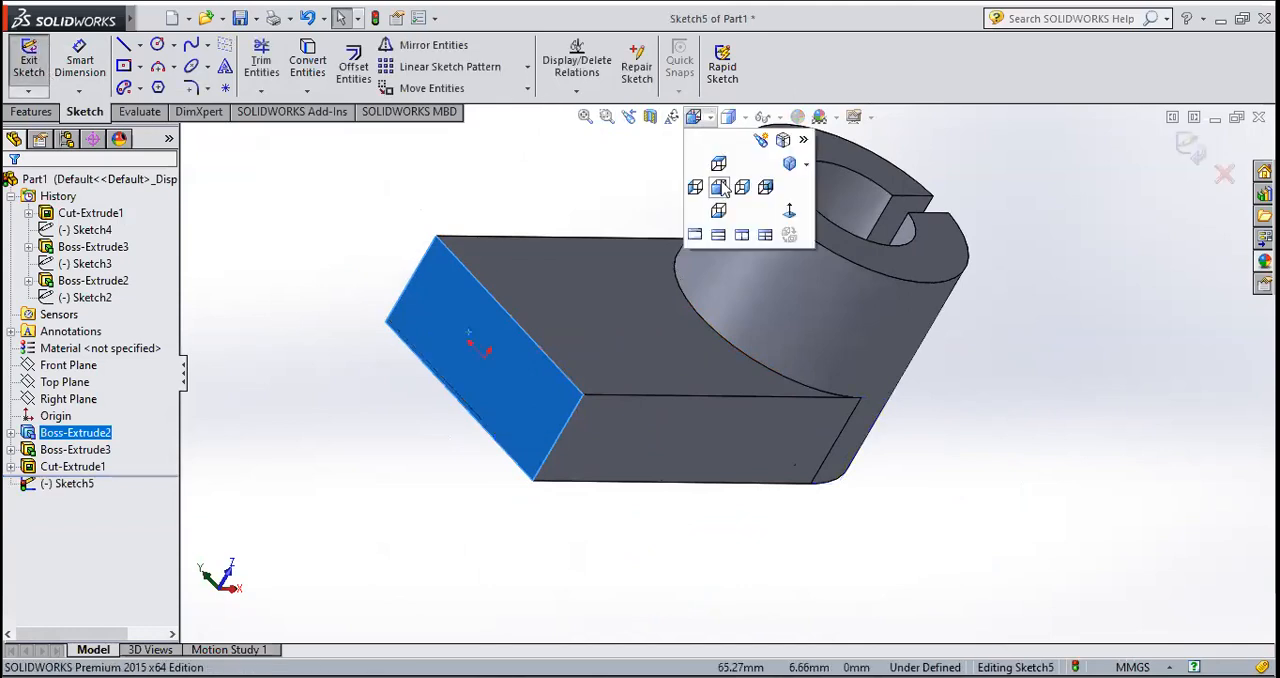
pyautogui.click(719, 187)
pyautogui.click(695, 117)
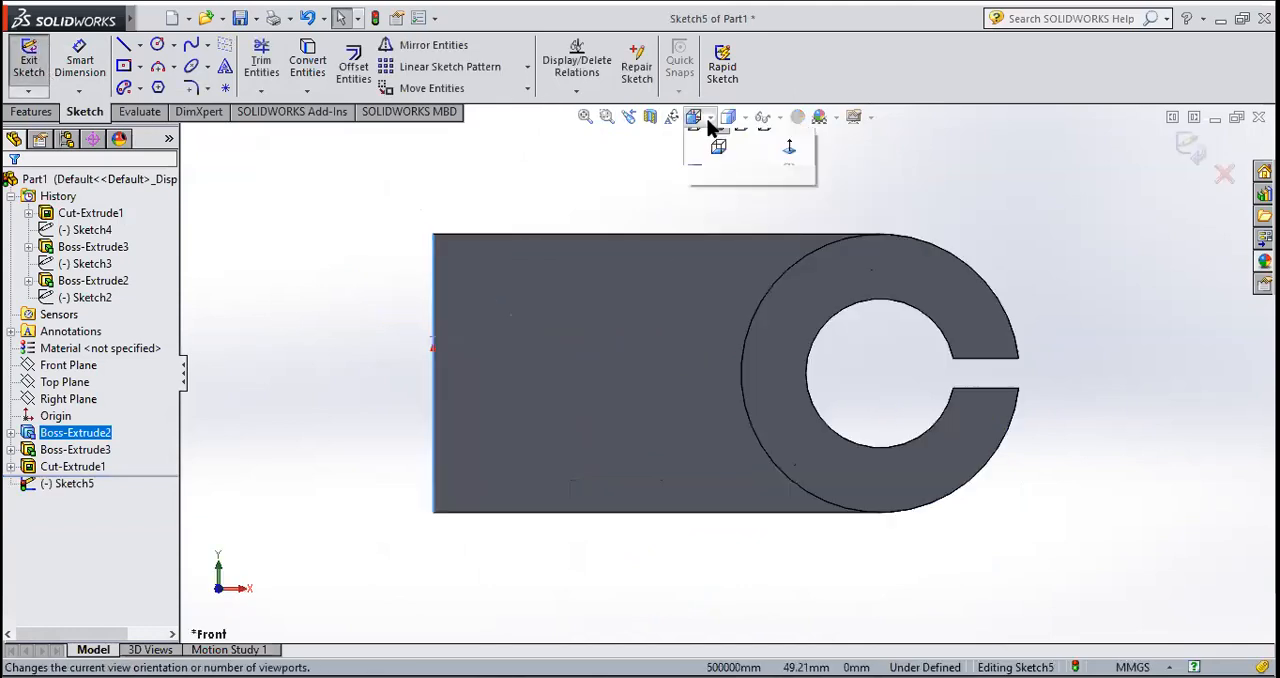
pyautogui.click(695, 187)
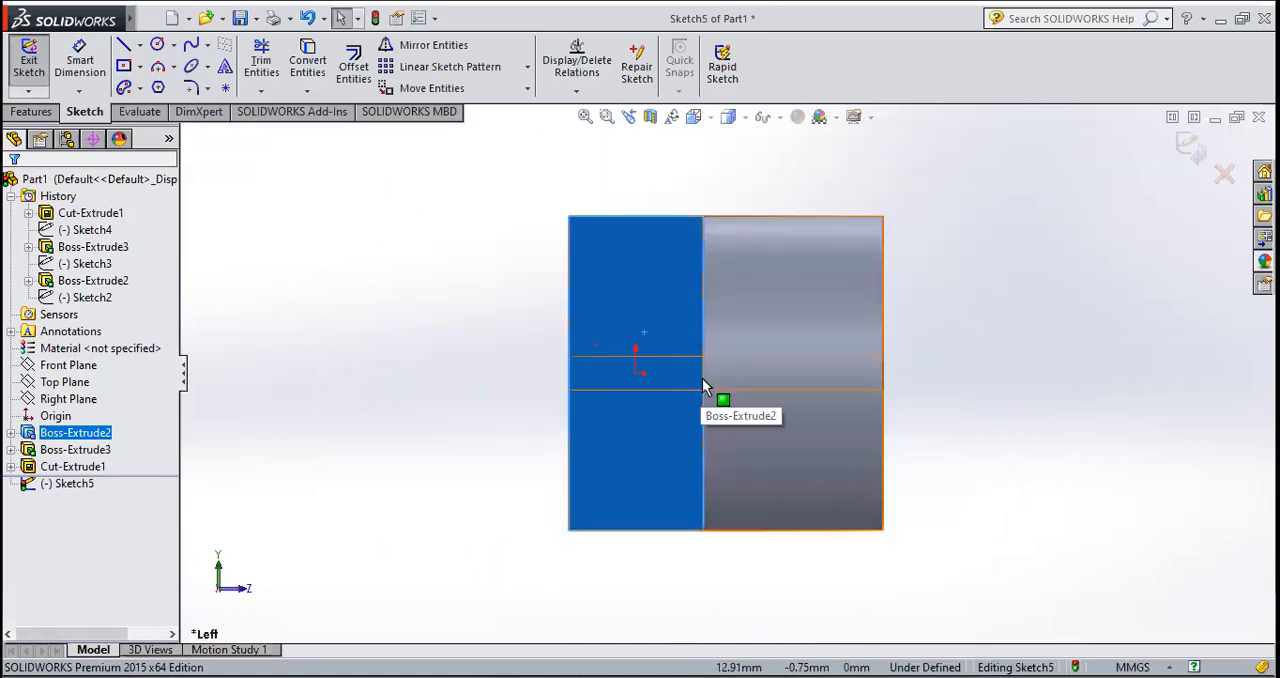
# Step: Sketch a circle of 16 mm radius centred on the midpoint of the end face's edge on the boss side
pyautogui.scroll(-3, 698, 374)
pyautogui.scroll(3, 702, 357)
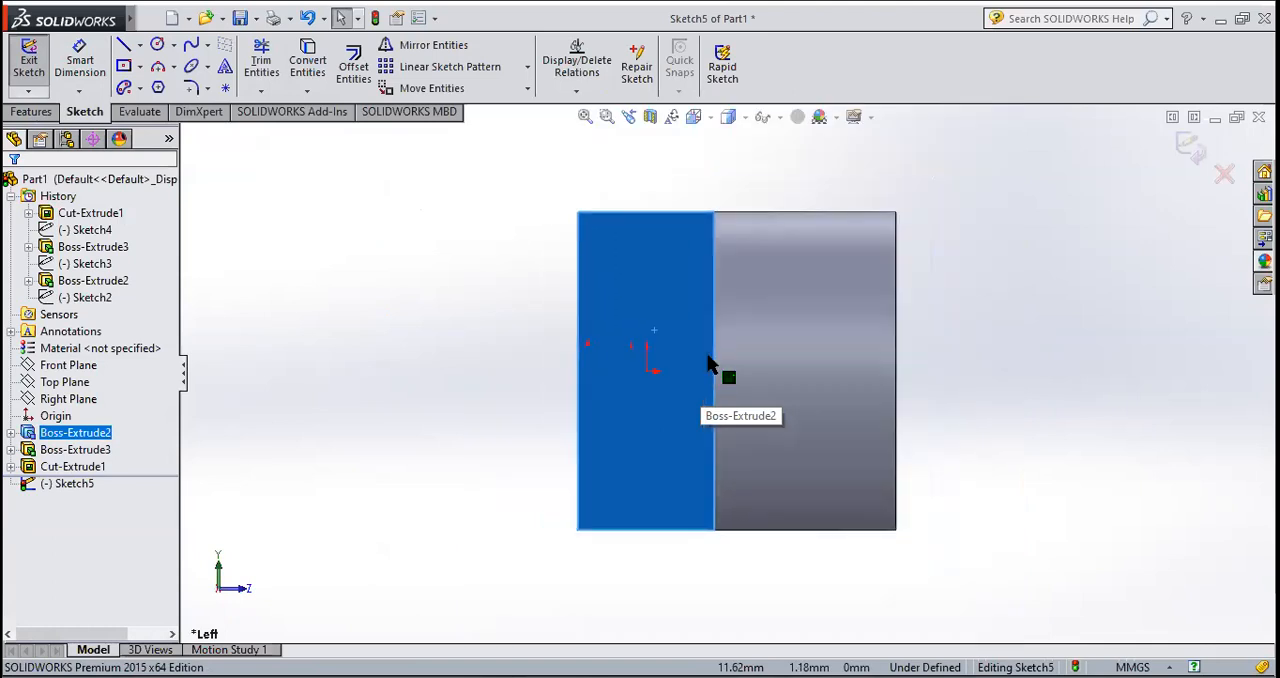
pyautogui.click(157, 44)
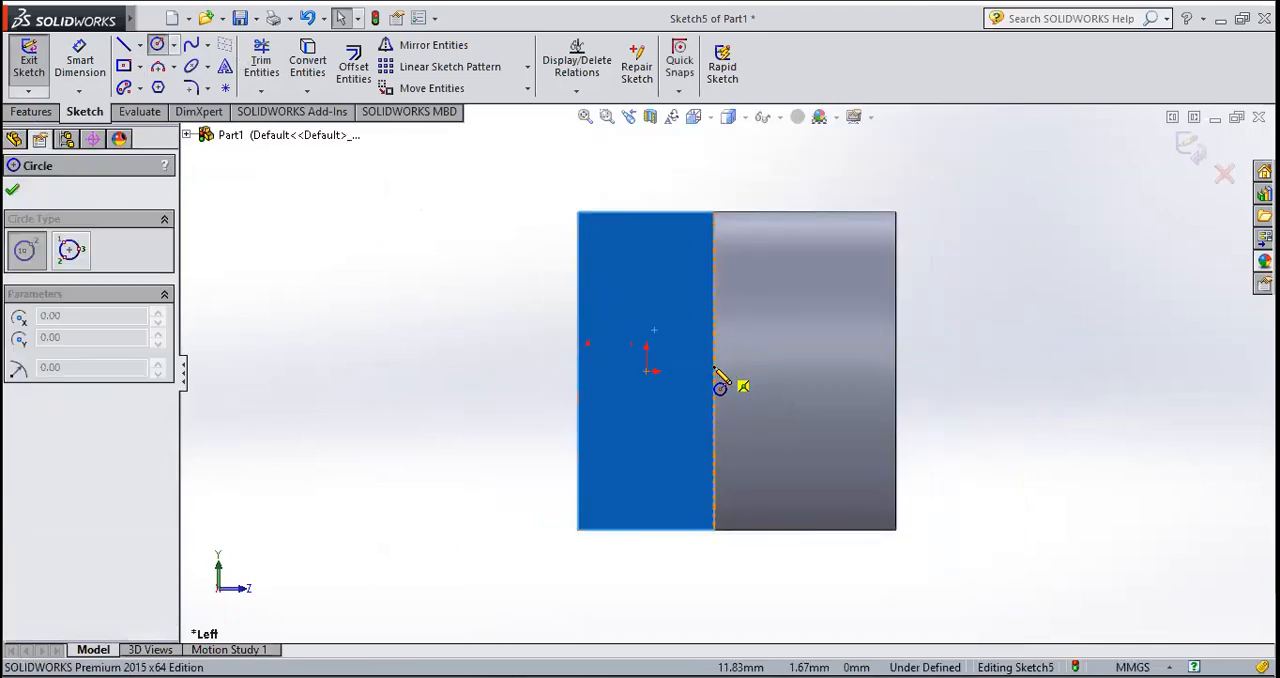
pyautogui.click(713, 371)
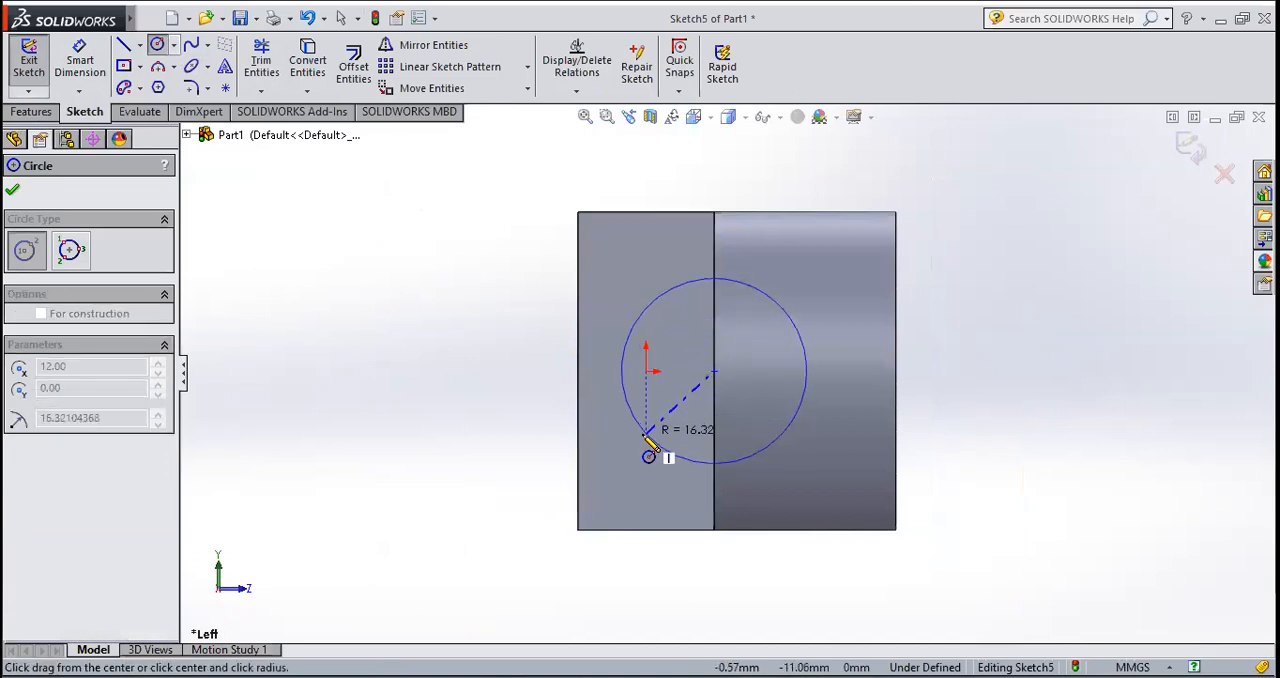
pyautogui.click(646, 437)
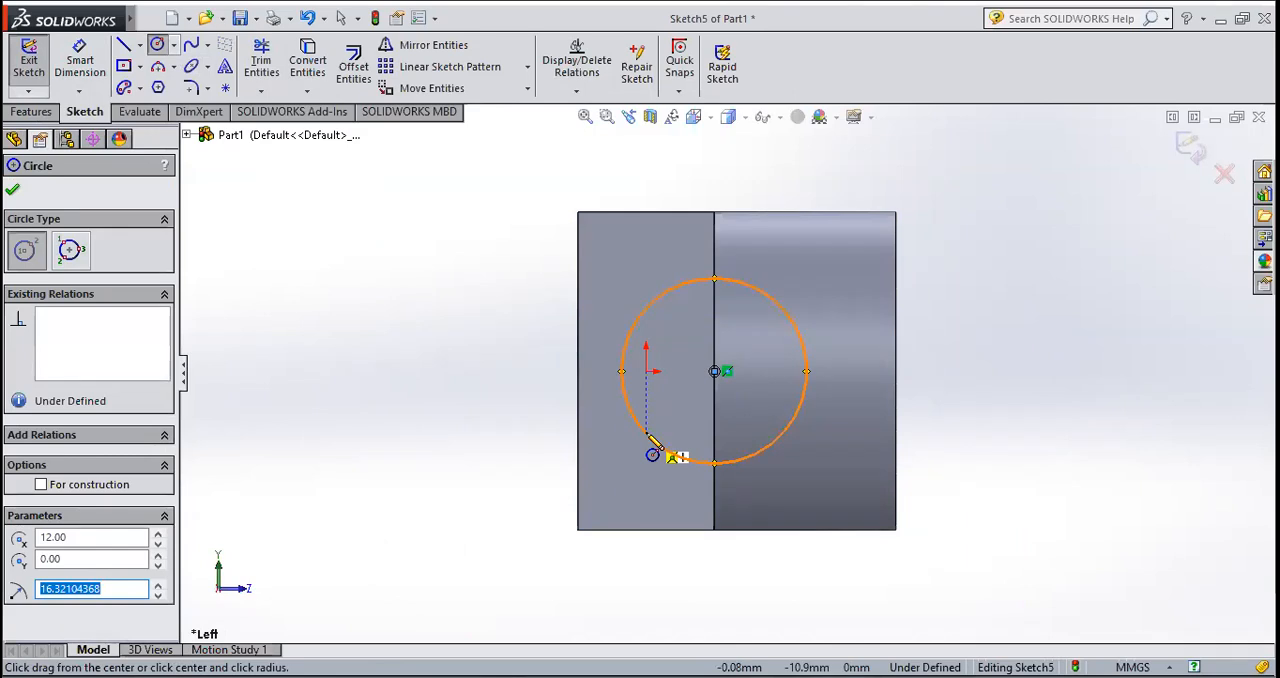
pyautogui.write('16')
pyautogui.press('Return')
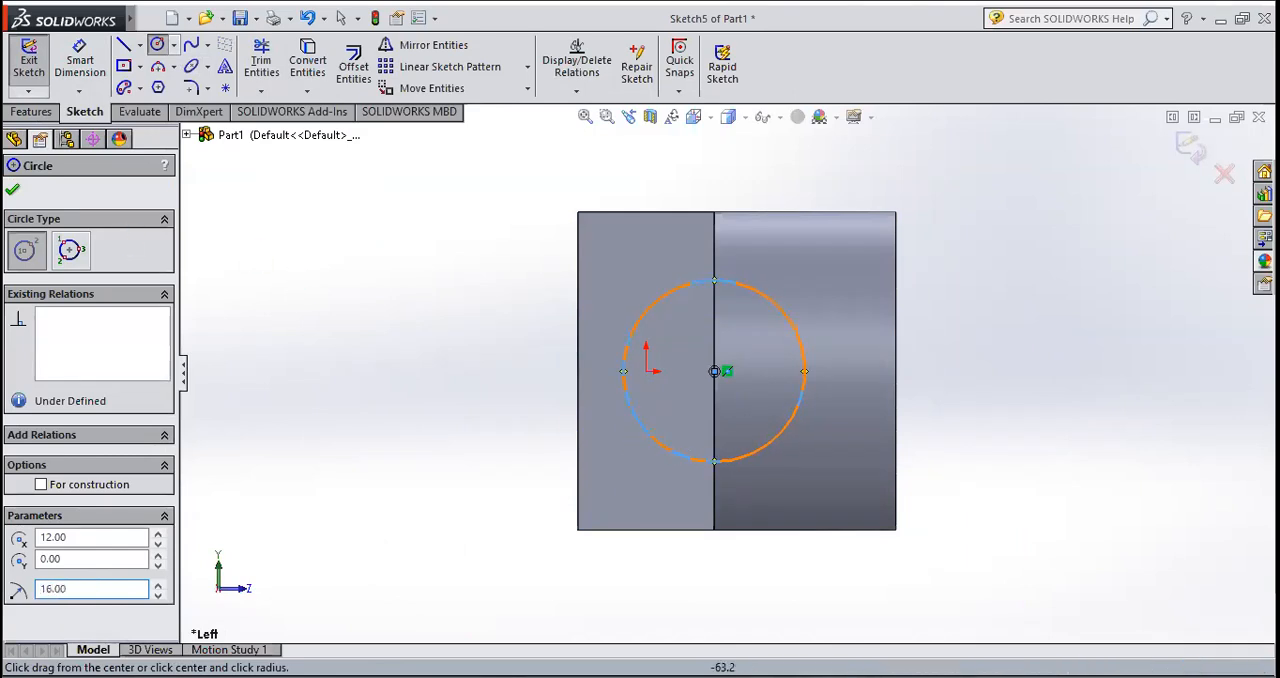
pyautogui.click(12, 189)
pyautogui.press('Escape')
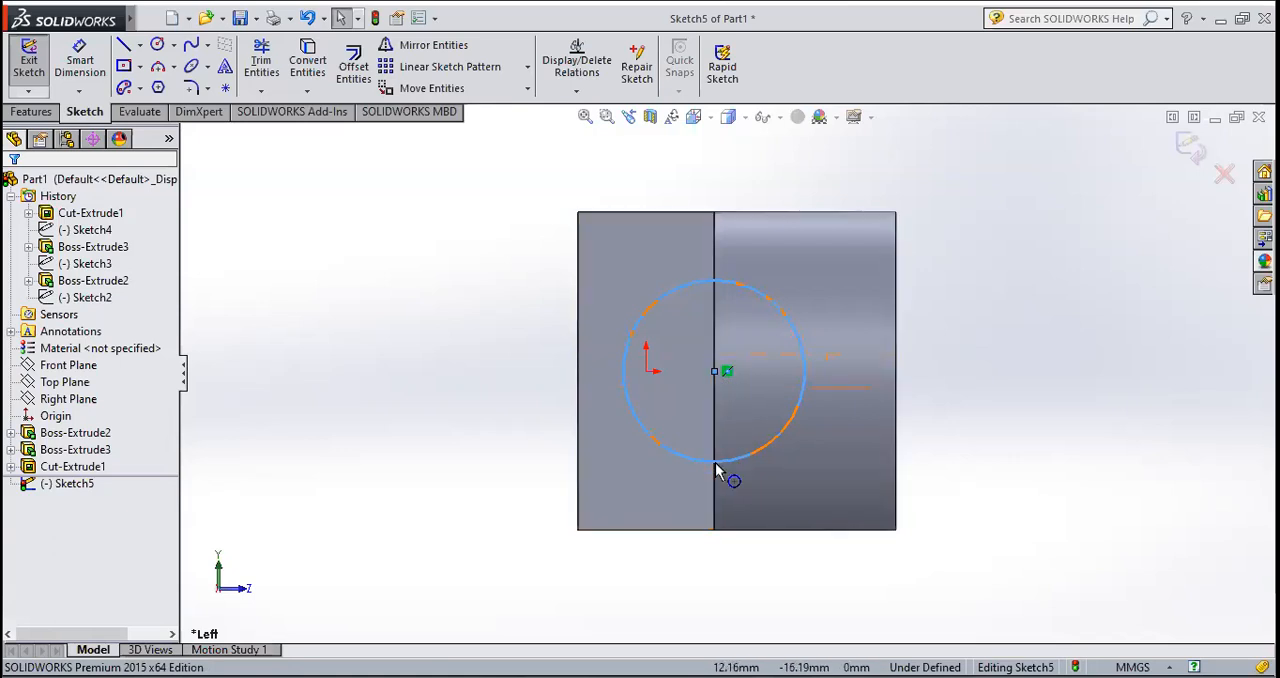
# Step: Exit the sketch and cut-extrude the circle into the base with a blind depth of 40 mm
pyautogui.moveTo(963, 446); pyautogui.dragTo(894, 423, button='middle')
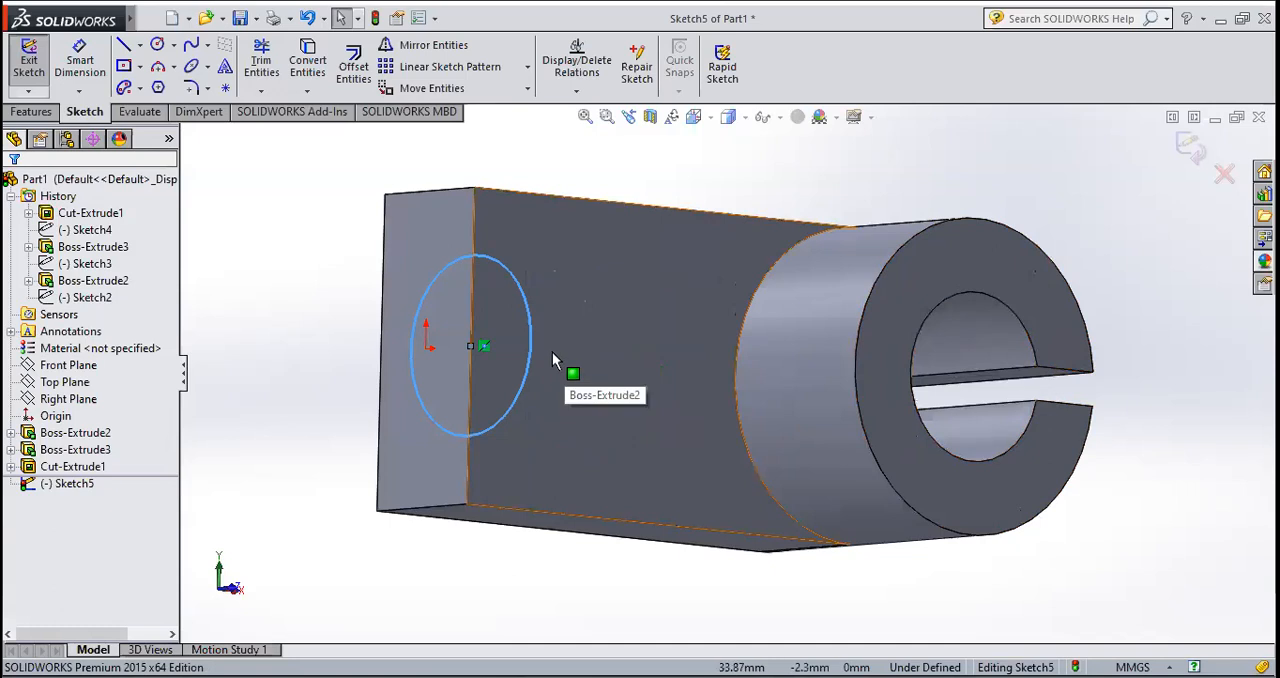
pyautogui.click(20, 68)
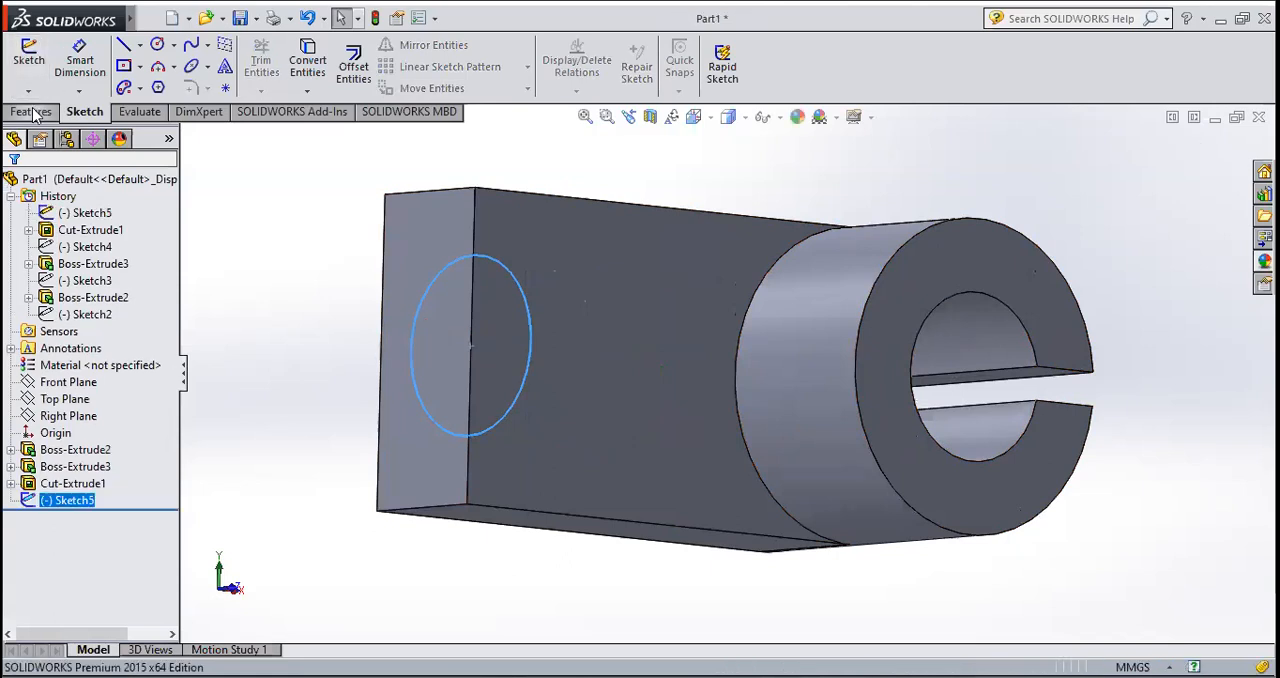
pyautogui.click(32, 112)
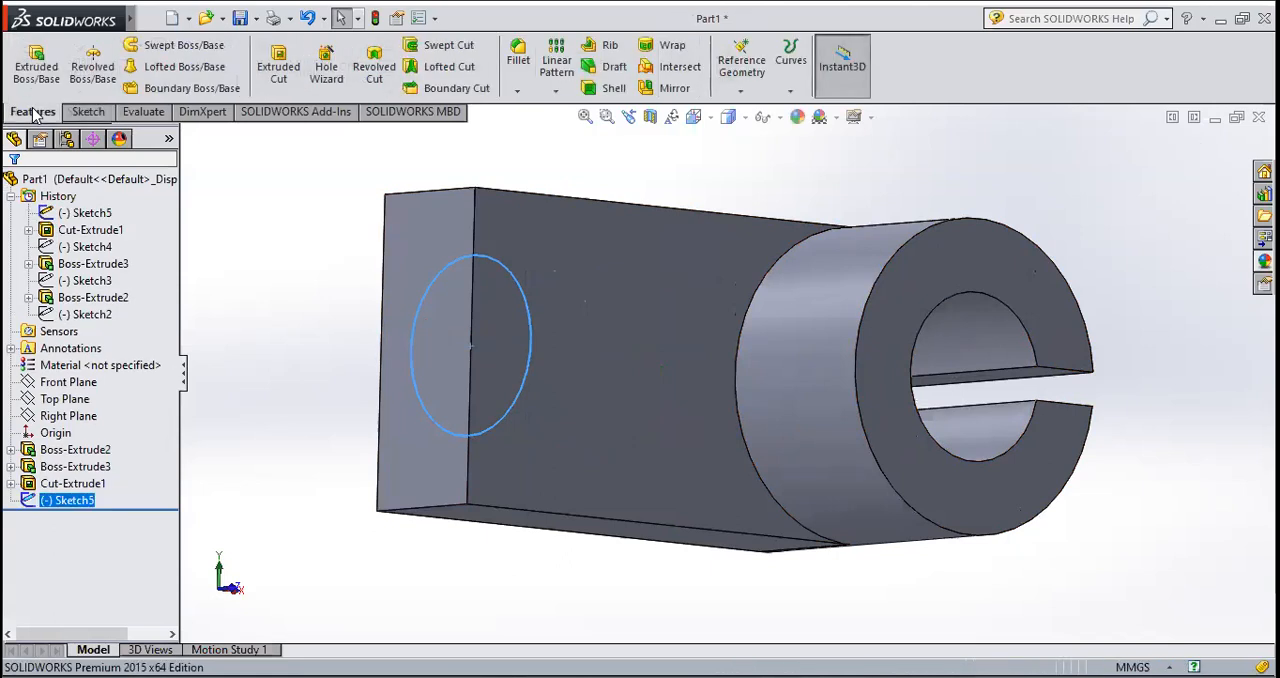
pyautogui.click(287, 58)
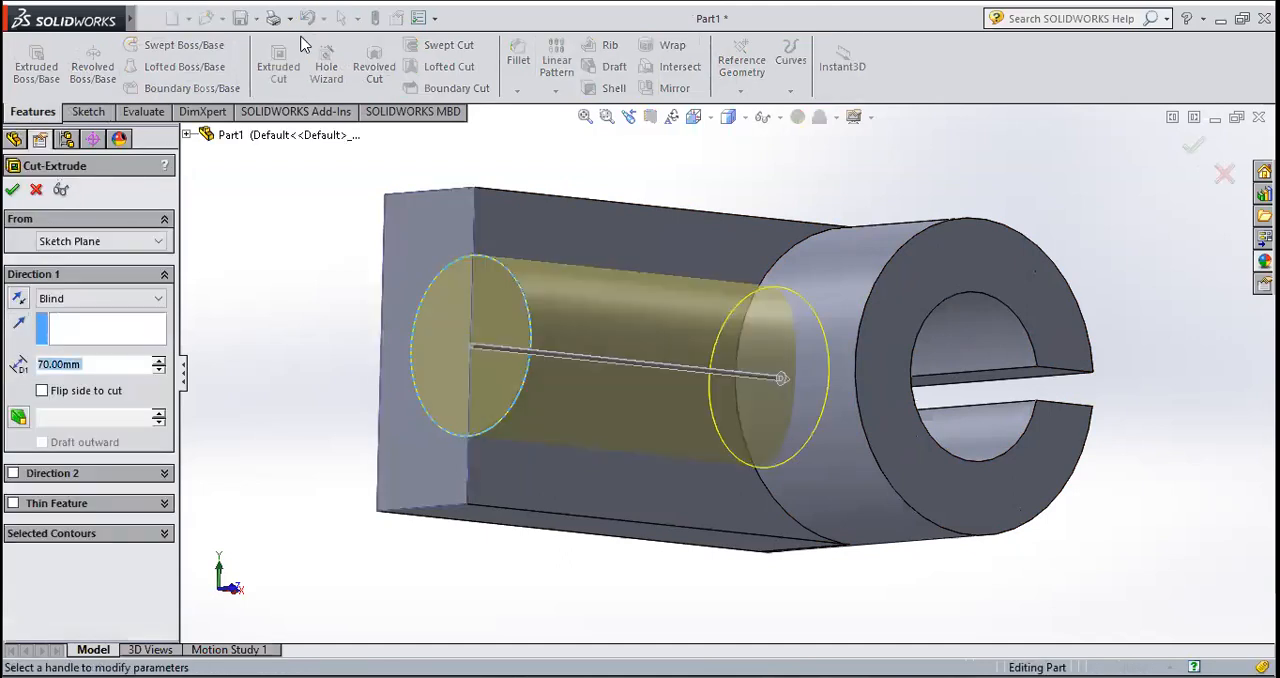
pyautogui.moveTo(688, 419); pyautogui.dragTo(658, 381, button='middle')
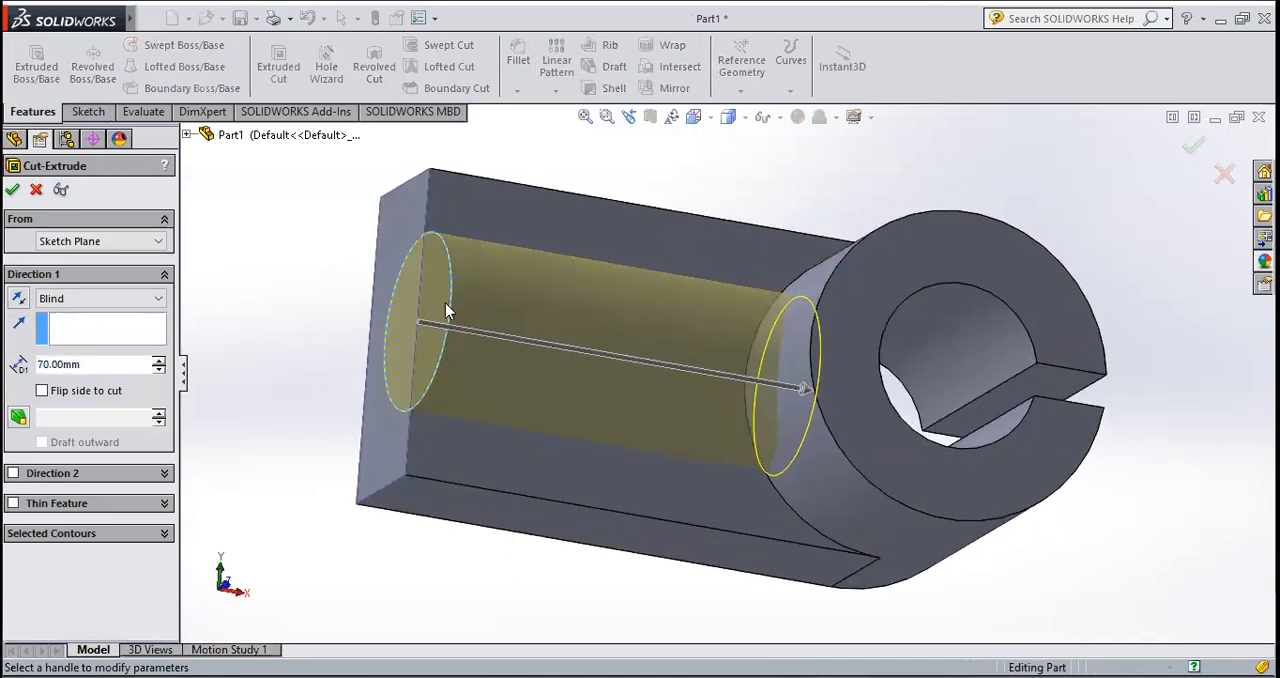
pyautogui.doubleClick(90, 366)
pyautogui.write('40')
pyautogui.press('Return')
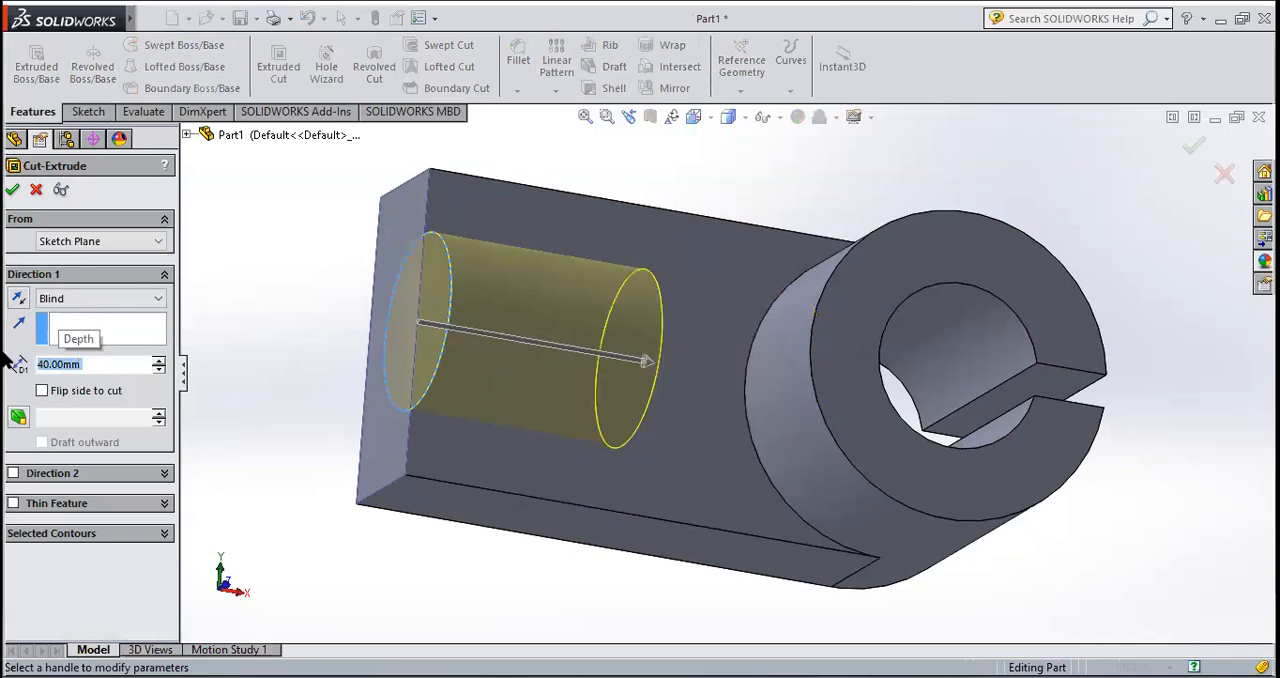
pyautogui.moveTo(220, 296); pyautogui.dragTo(257, 196, button='middle')
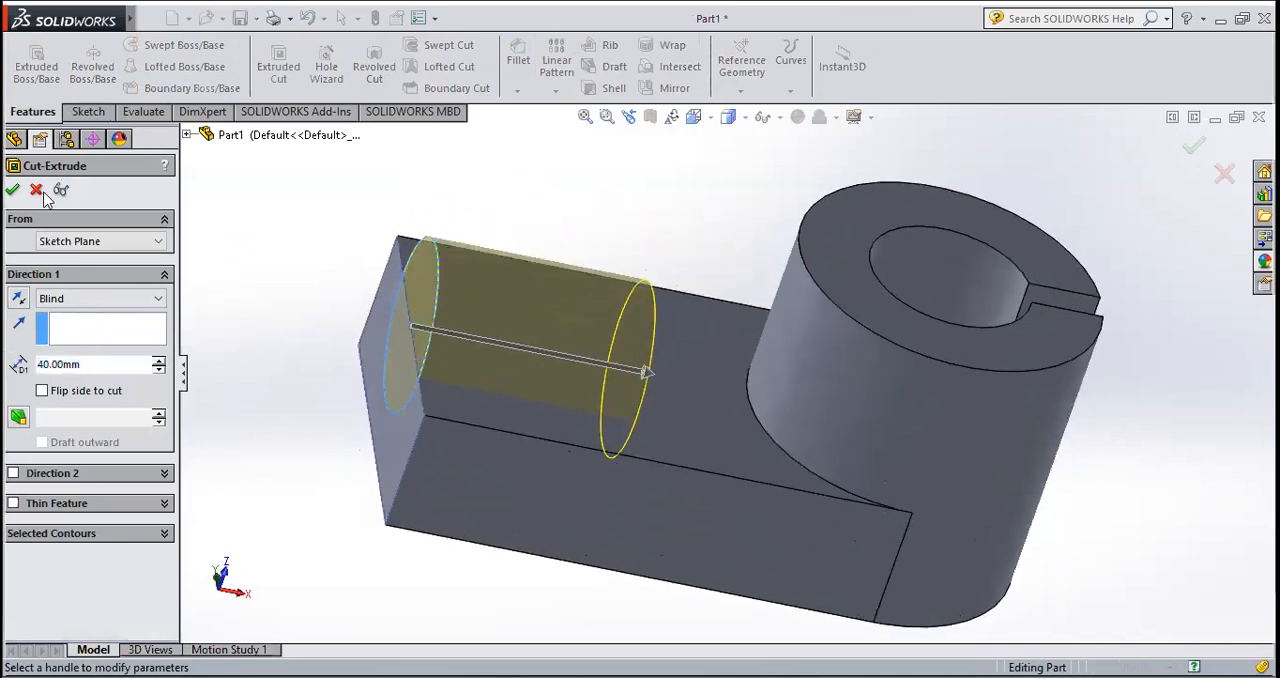
pyautogui.click(13, 189)
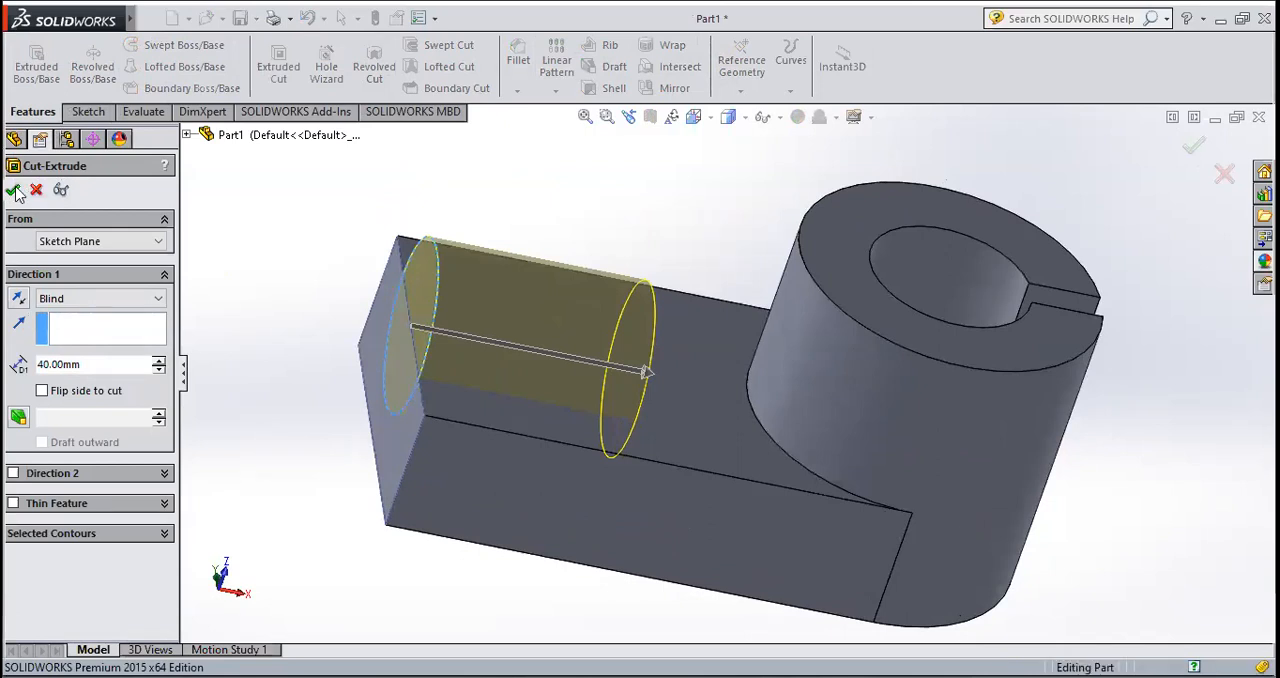
pyautogui.click(602, 205)
# Step: Inspect the finished part from several angles and review its base extrusion and cut features in the model history
pyautogui.scroll(4, 594, 222)
pyautogui.moveTo(686, 407); pyautogui.dragTo(773, 370, button='middle')
pyautogui.scroll(-4, 775, 370)
pyautogui.moveTo(800, 436); pyautogui.dragTo(666, 284, button='middle')
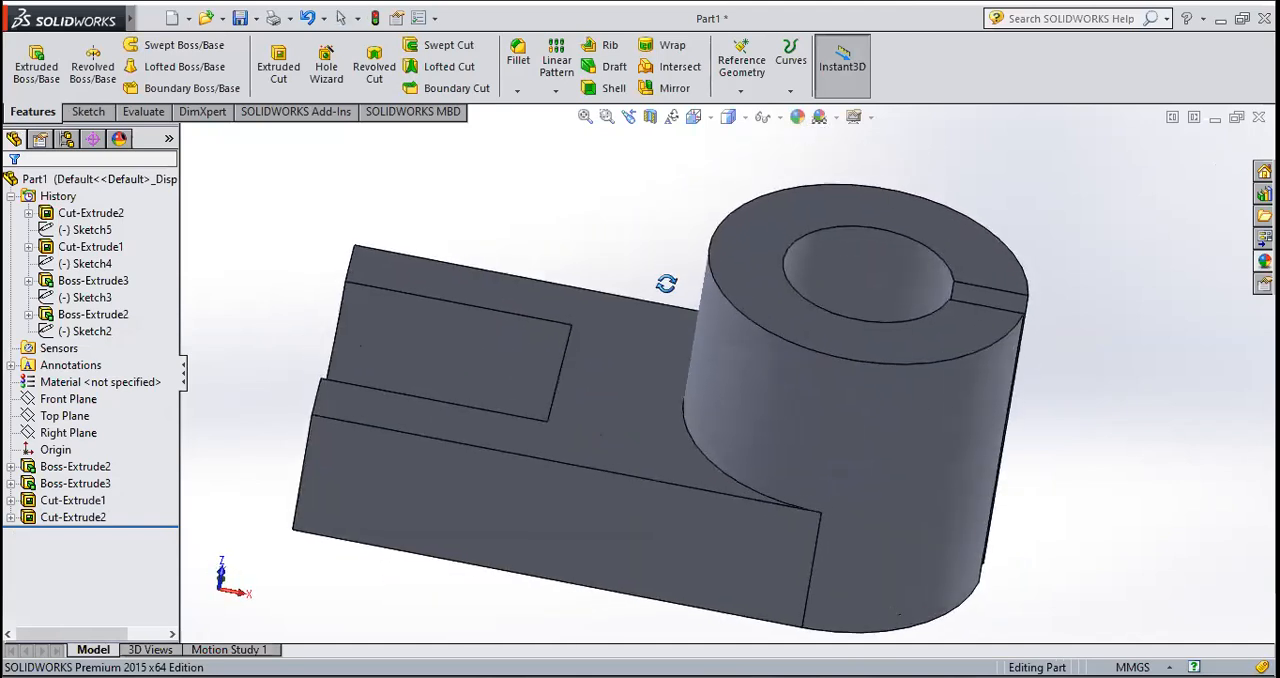
pyautogui.moveTo(586, 389); pyautogui.dragTo(665, 425, button='middle')
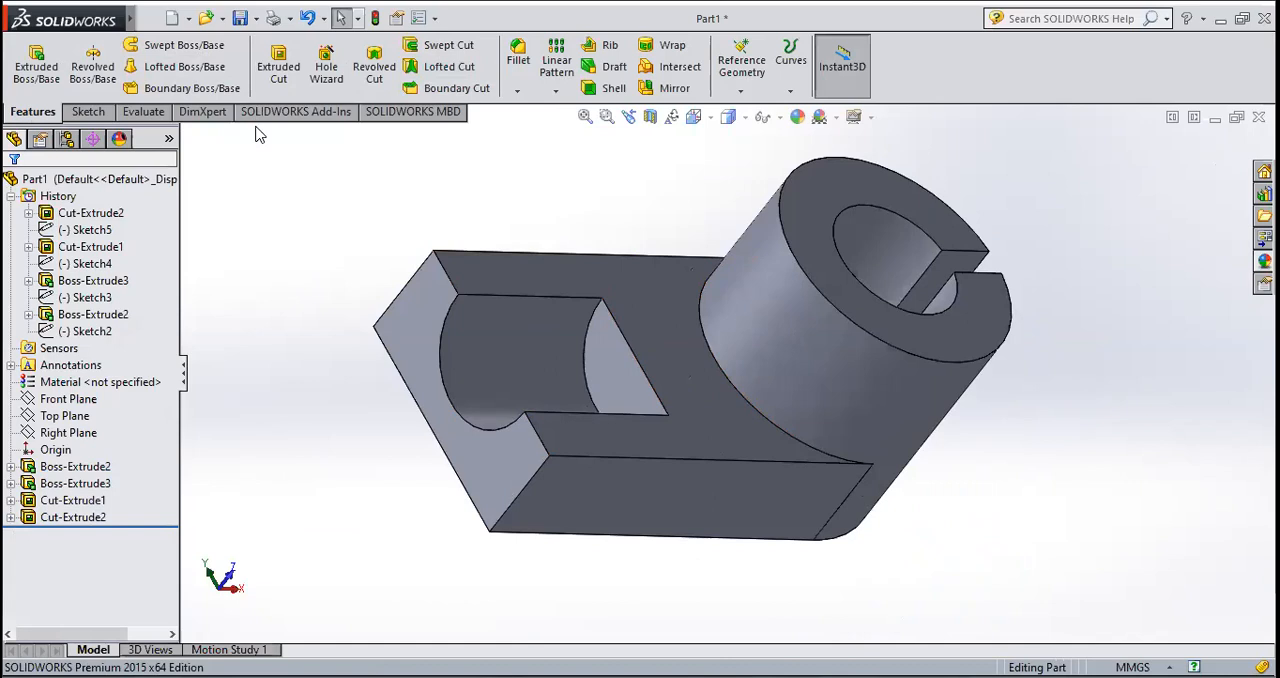
pyautogui.click(92, 281)
pyautogui.click(100, 467)
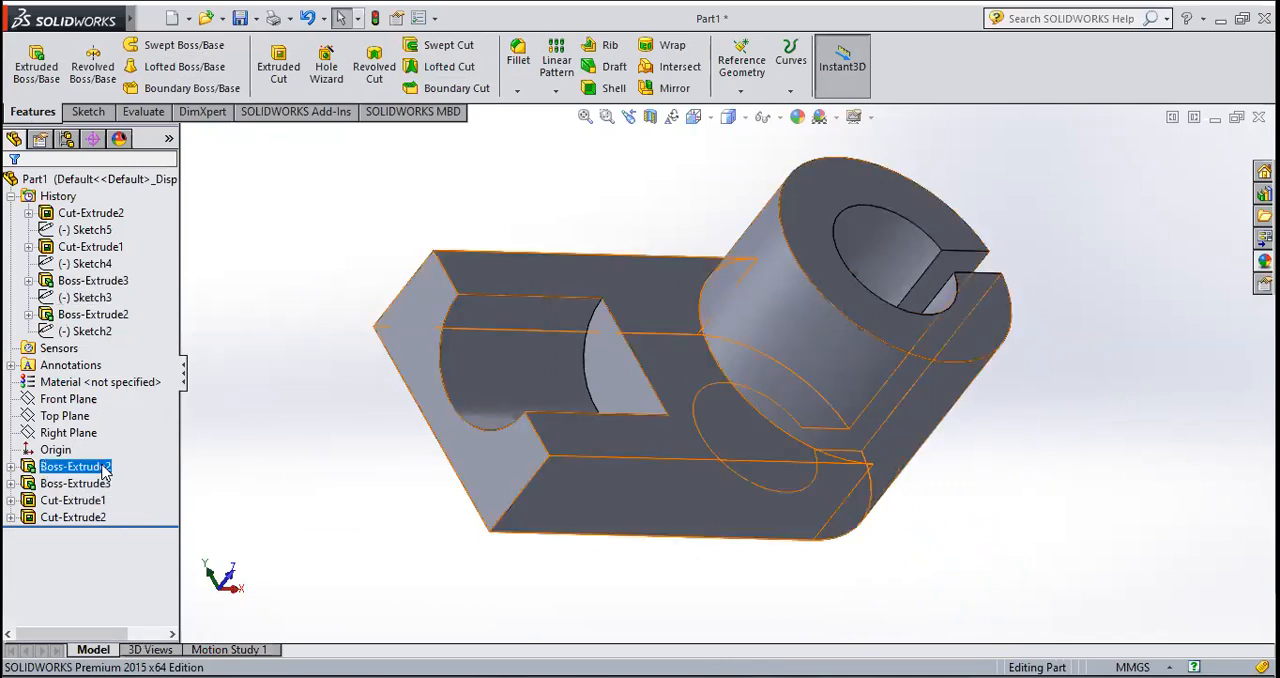
pyautogui.click(105, 517)
pyautogui.click(100, 467)
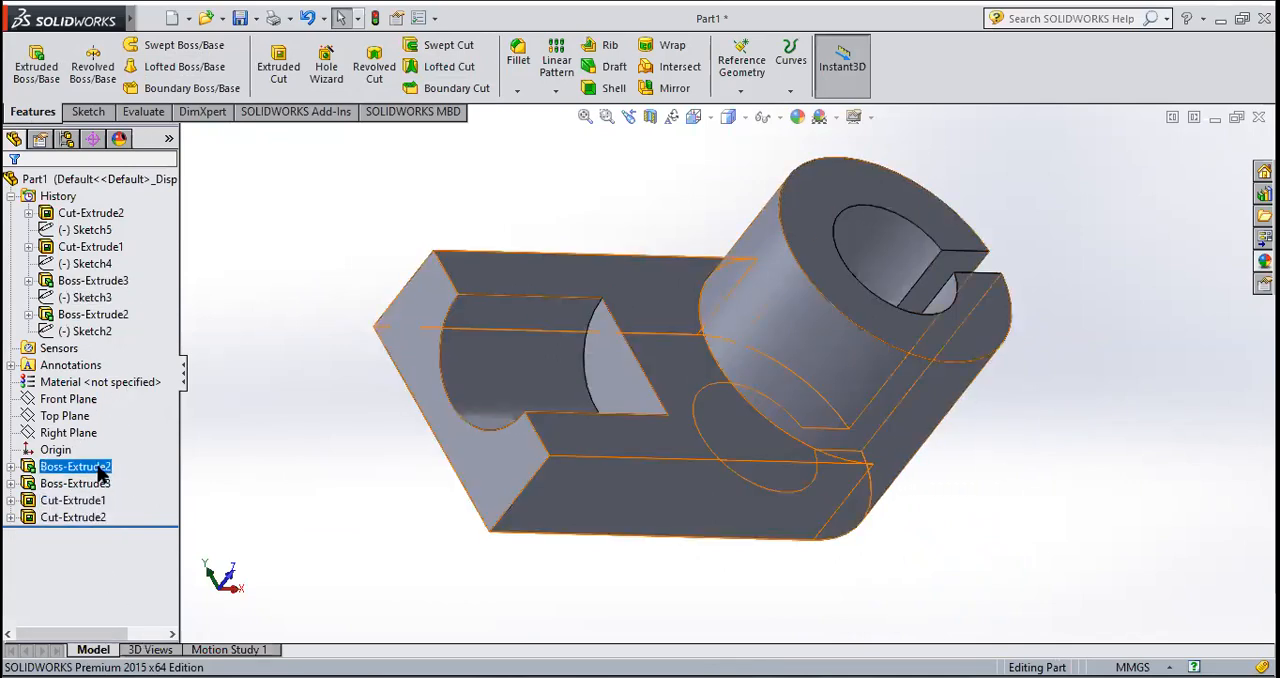
pyautogui.click(105, 517)
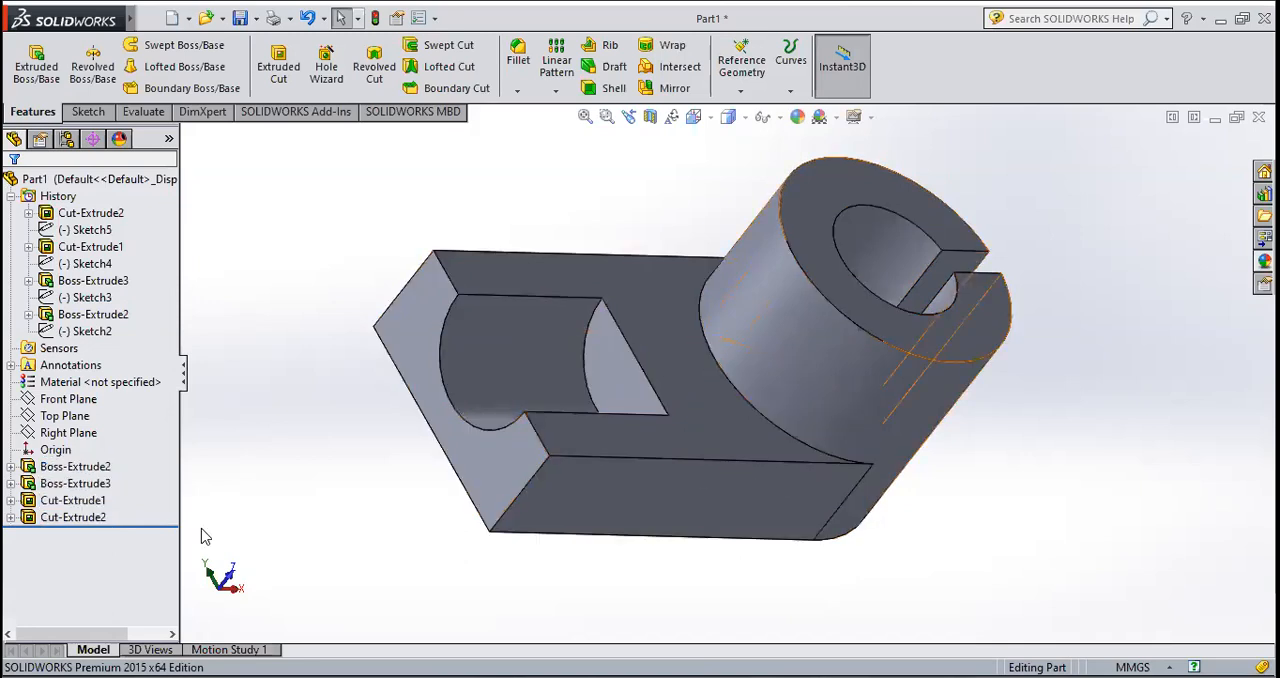